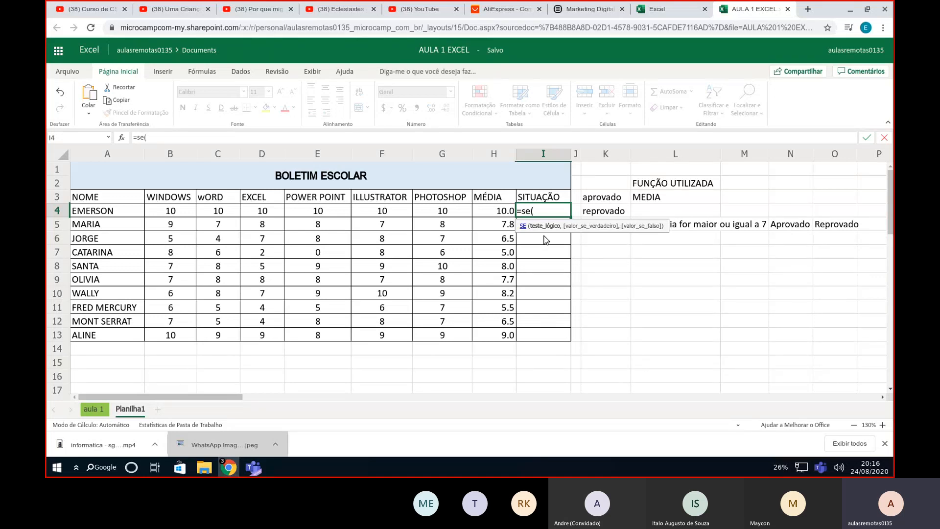
- Complete the formula in I4 as =se(H4>=7;"Aprovado";"Reprovado") and commit it
{"action": "left_click", "coordinate": [500, 213]}
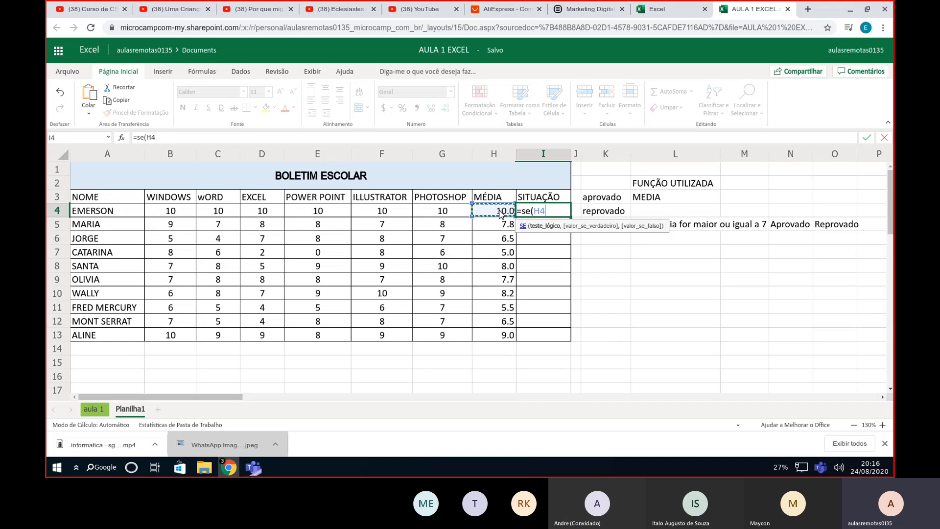
{"action": "type", "text": ">=7;"}
{"action": "type", "text": "\"Ap"}
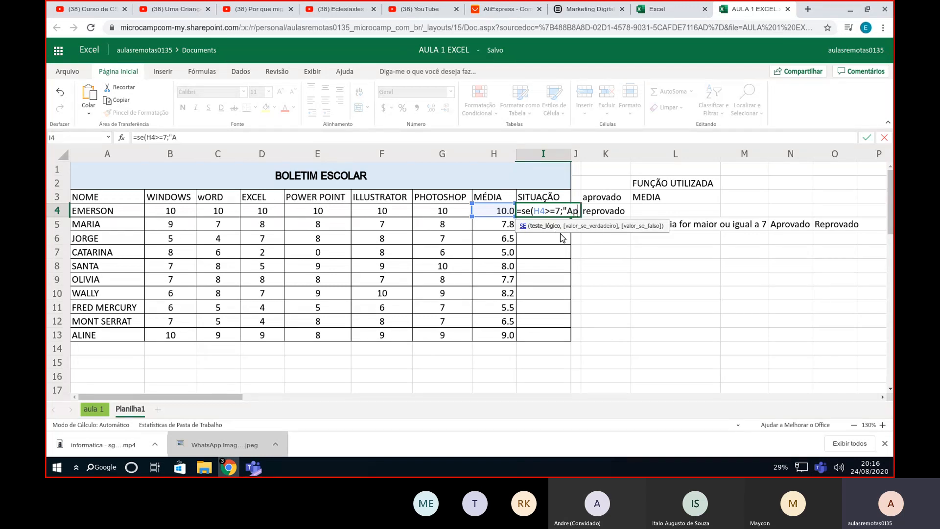
{"action": "type", "text": "rovado\""}
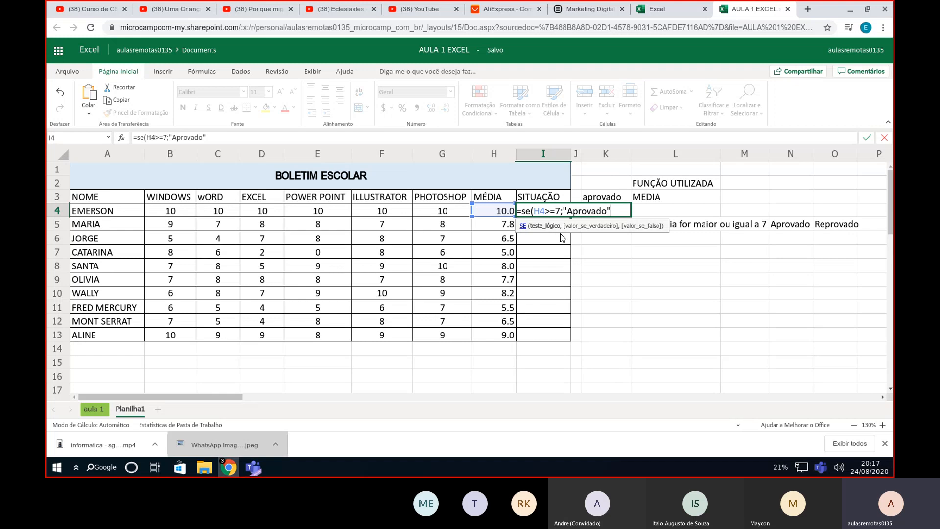
{"action": "type", "text": ";"}
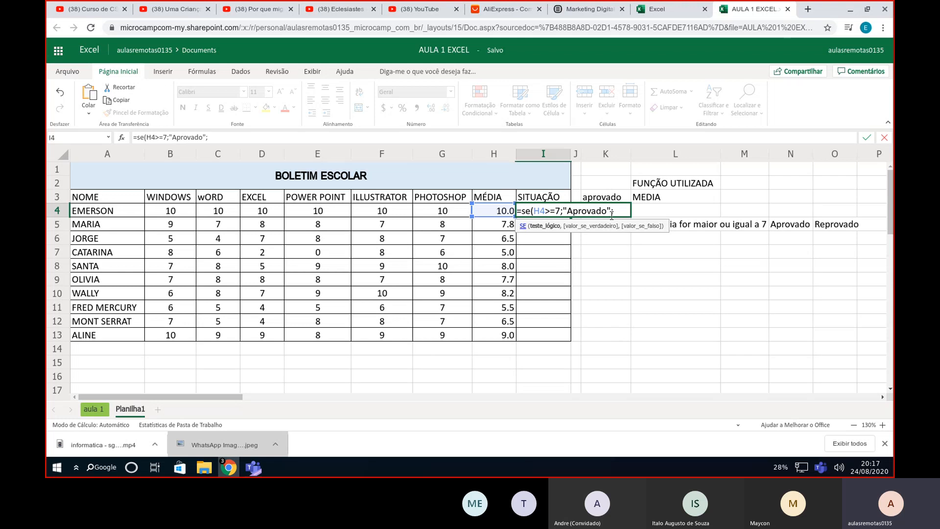
{"action": "type", "text": "\"Repr"}
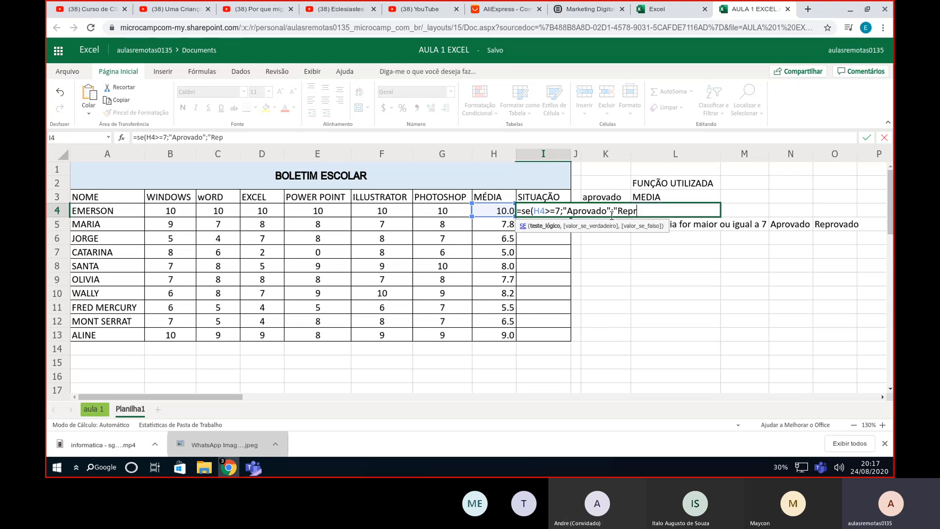
{"action": "type", "text": "ovado\")"}
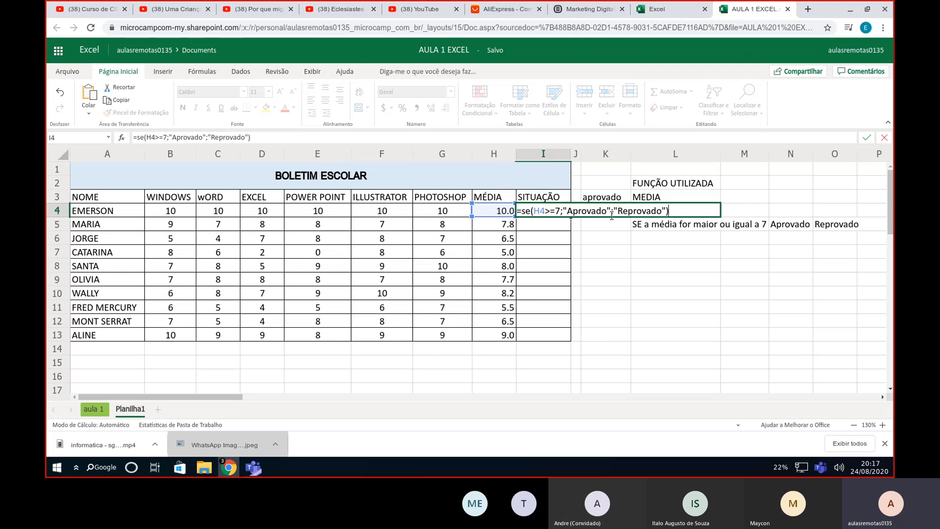
{"action": "key", "text": "Return"}
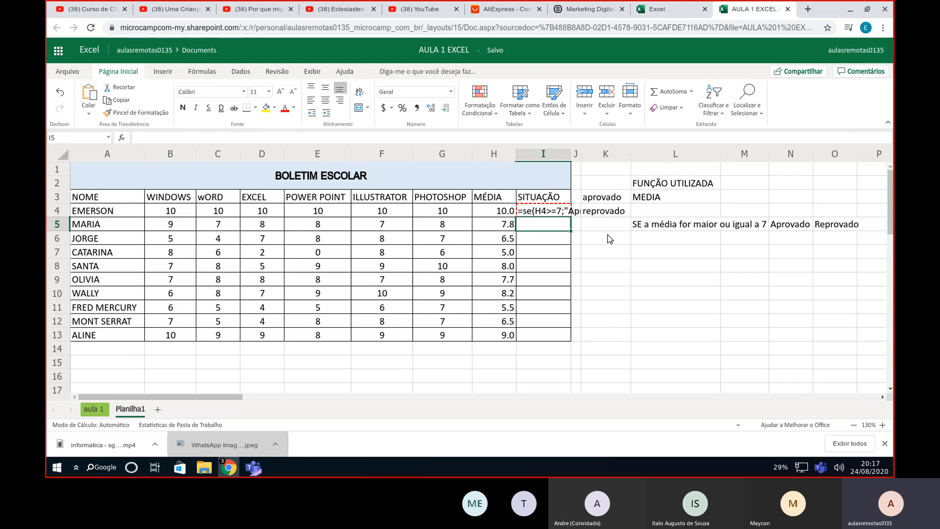
{"action": "left_click", "coordinate": [552, 211]}
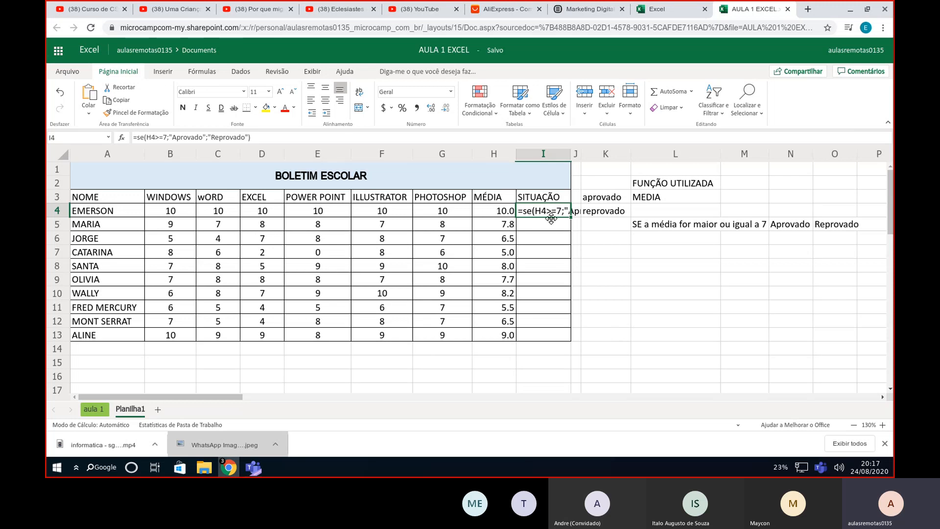
- Switch to the Microsoft Teams meeting, admit the guest waiting in the lobby, and return to the Excel workbook
{"action": "left_click", "coordinate": [253, 467]}
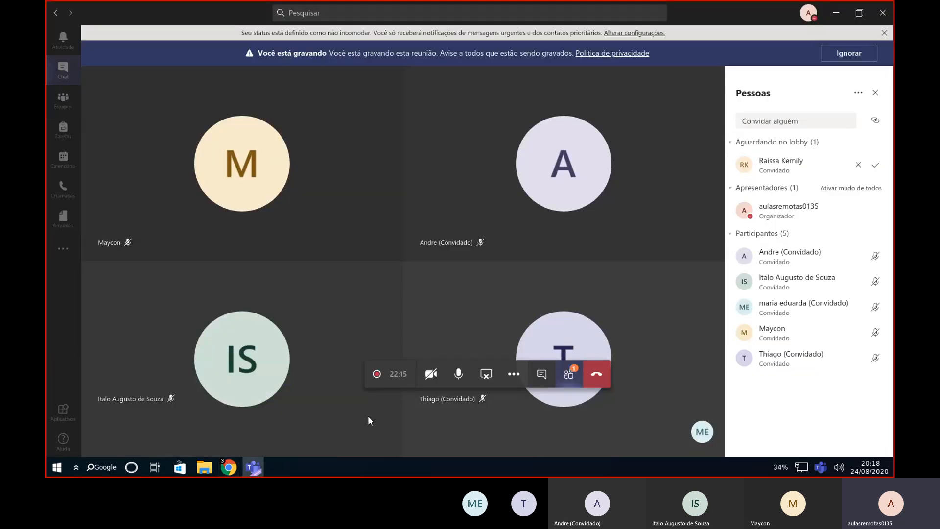
{"action": "left_click", "coordinate": [875, 166]}
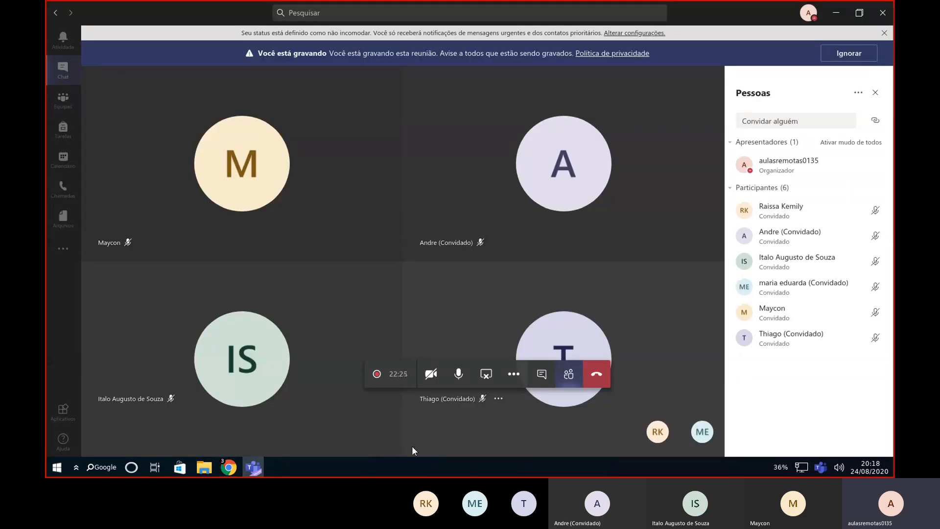
{"action": "mouse_move", "coordinate": [228, 467]}
{"action": "left_click", "coordinate": [263, 401]}
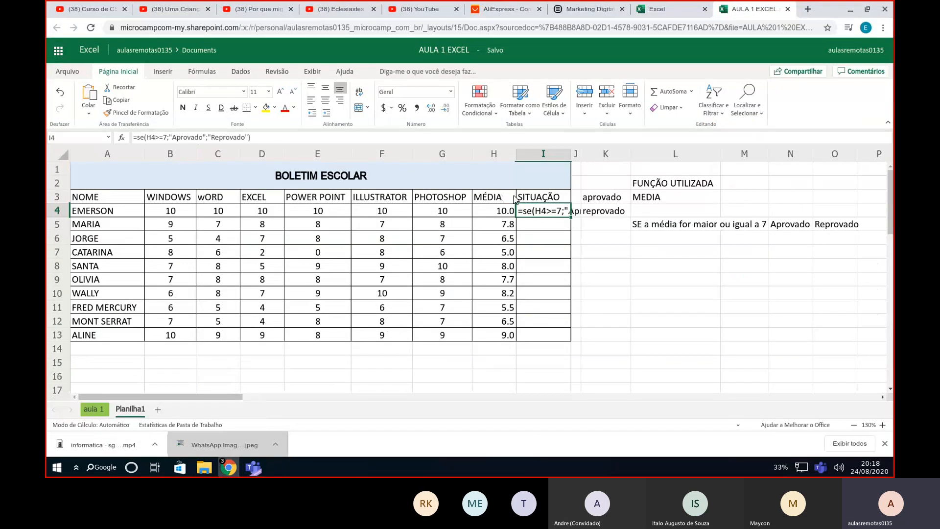
- Rewrite the function name in the I4 formula in capitals as SE
{"action": "double_click", "coordinate": [530, 211]}
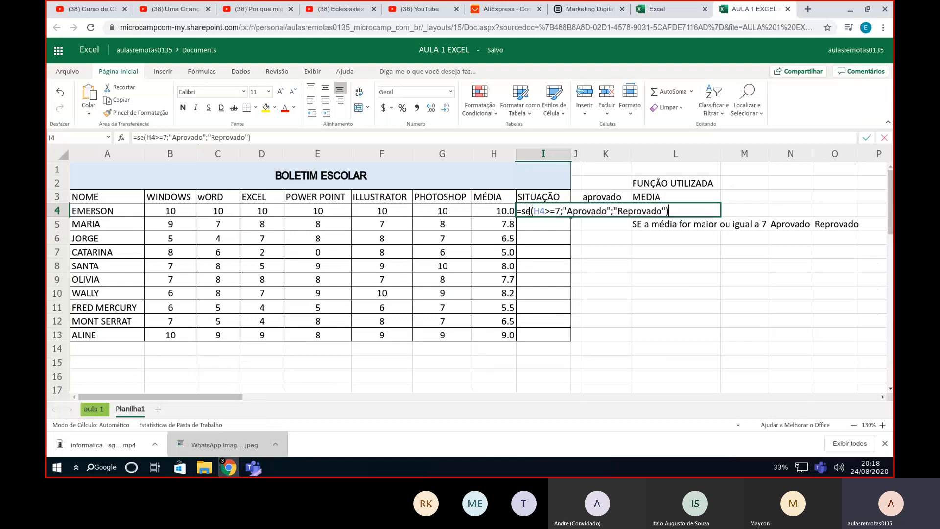
{"action": "key", "text": "BackSpace"}
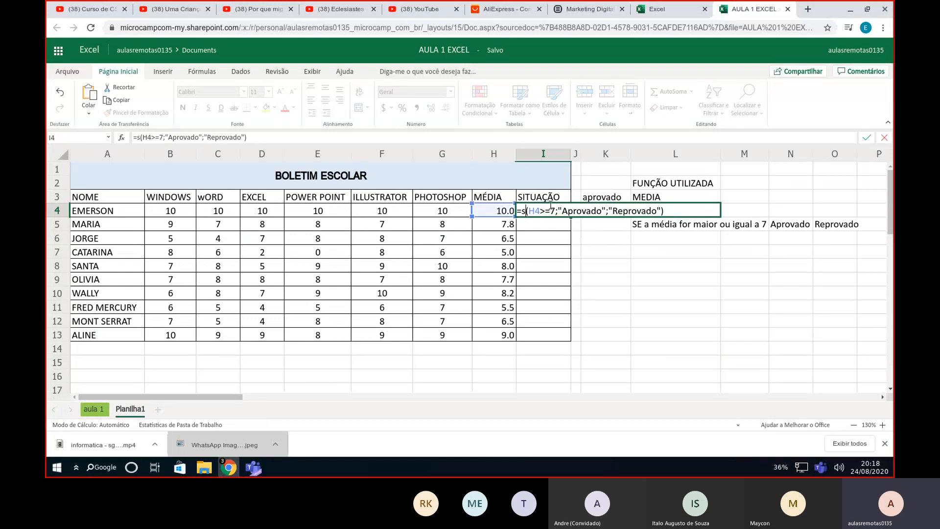
{"action": "key", "text": "BackSpace"}
{"action": "type", "text": "S"}
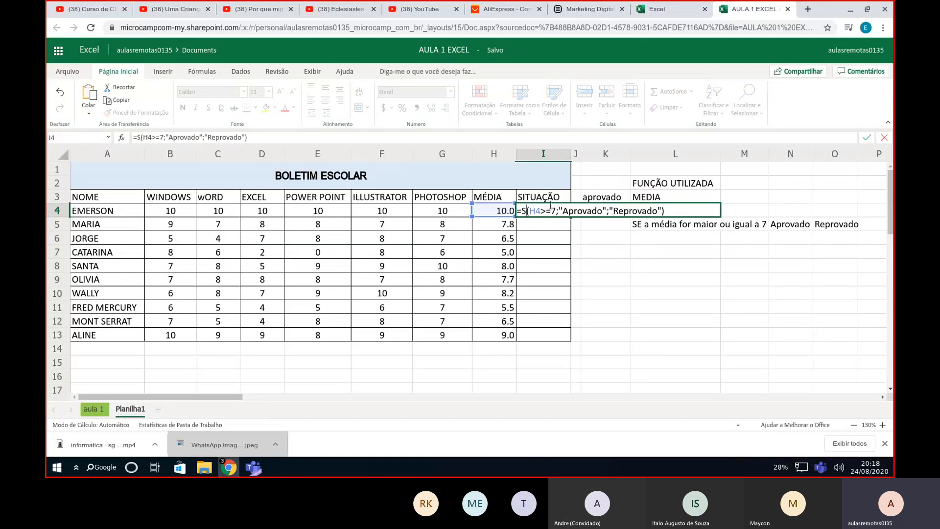
{"action": "type", "text": "E"}
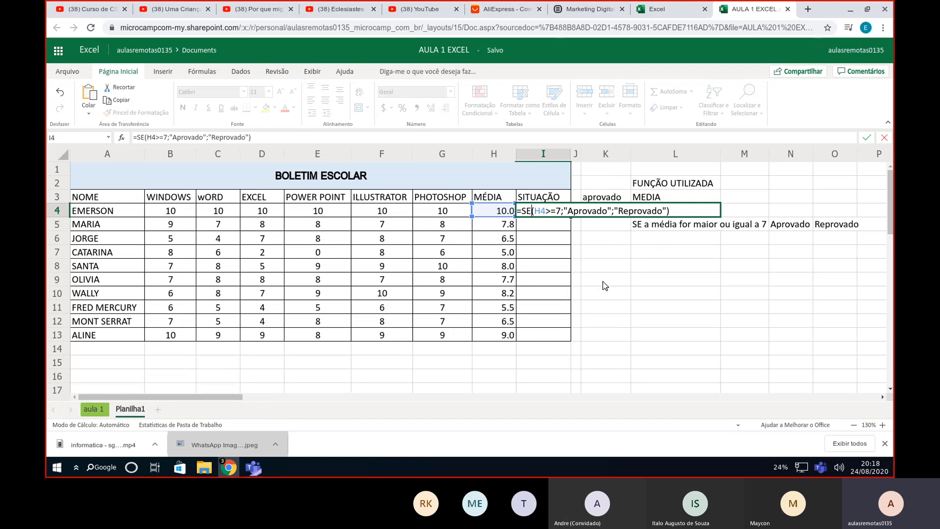
{"action": "key", "text": "Return"}
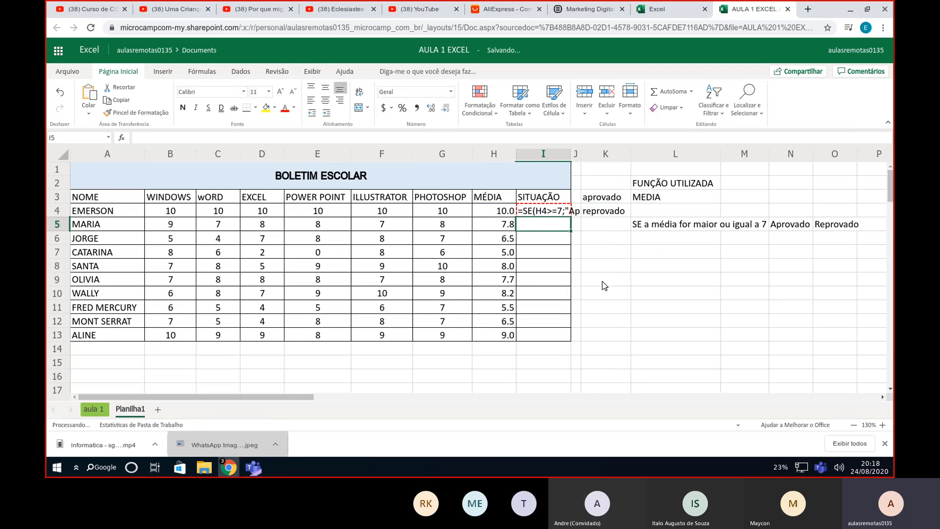
- Insert the SE function into I4 from the commonly used functions, with H4 as the tested cell
{"action": "right_click", "coordinate": [556, 212]}
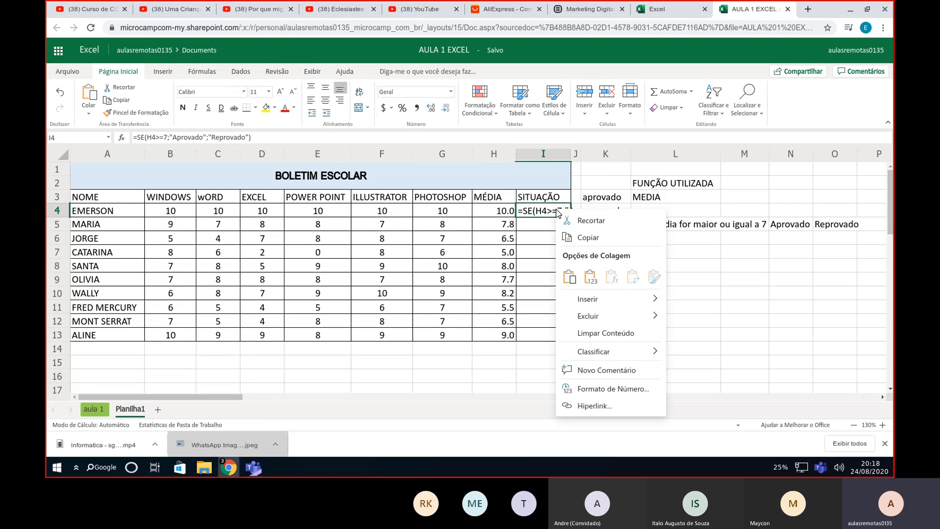
{"action": "left_click", "coordinate": [539, 215]}
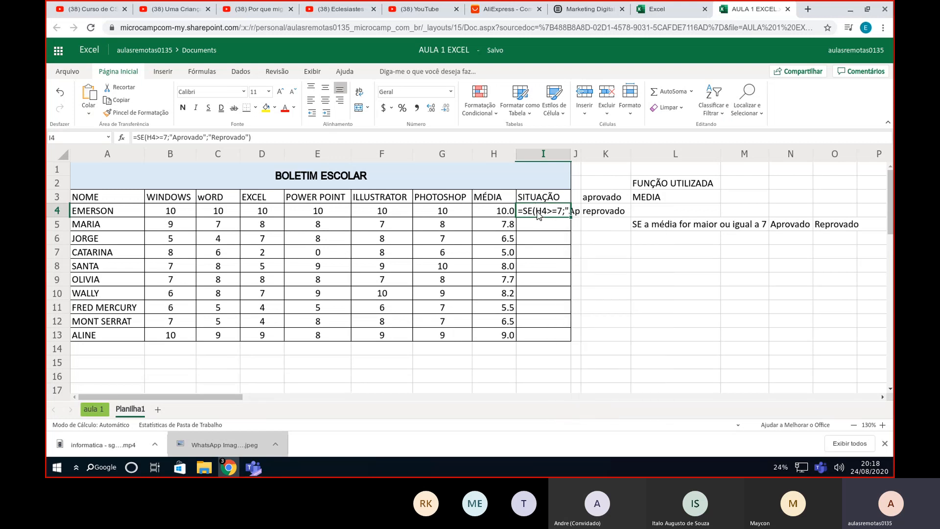
{"action": "left_click", "coordinate": [121, 139]}
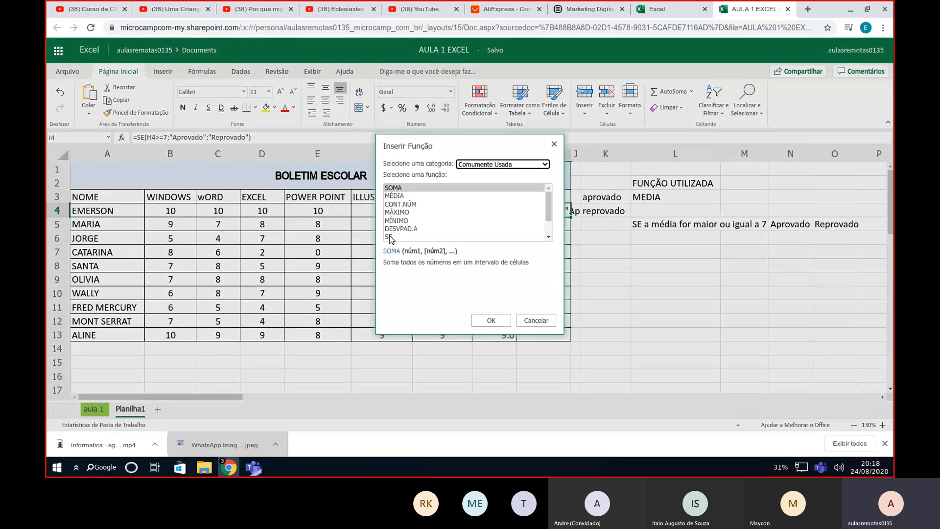
{"action": "left_click", "coordinate": [390, 237]}
{"action": "left_click", "coordinate": [491, 320]}
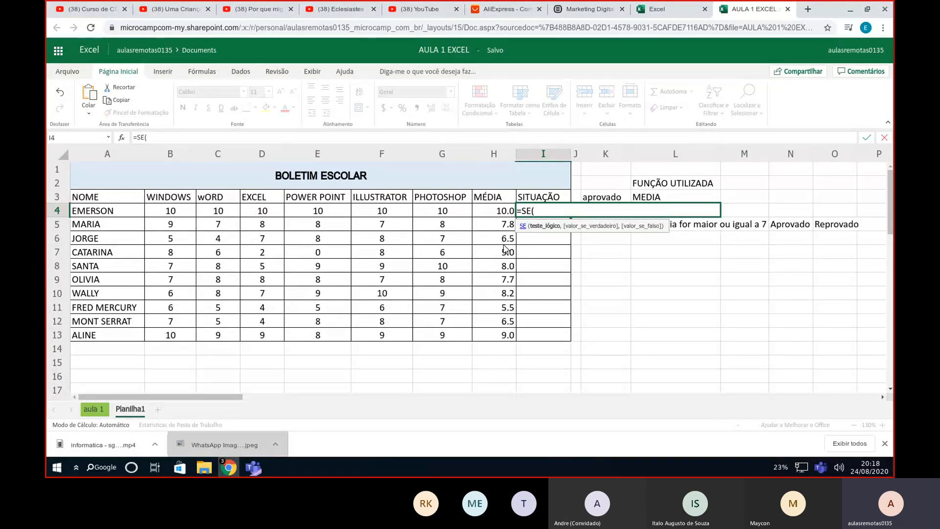
{"action": "left_click", "coordinate": [505, 216]}
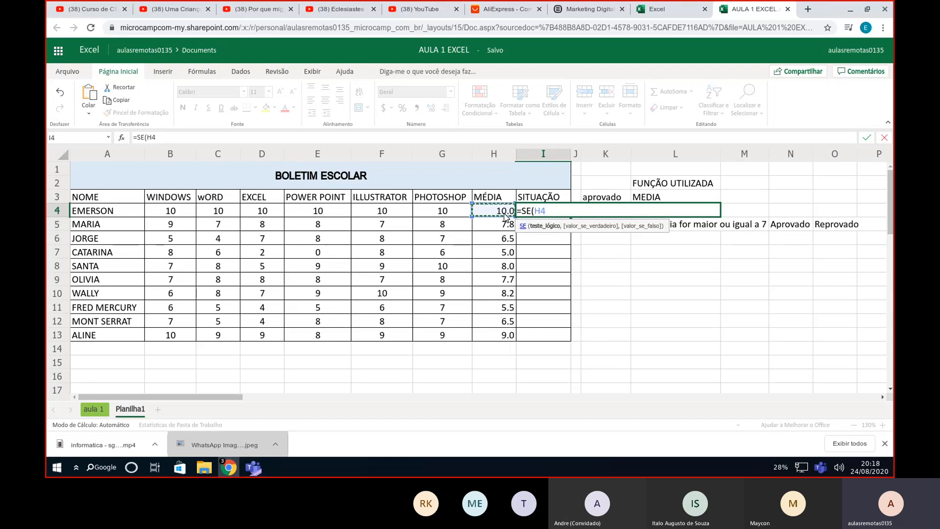
- Complete the SE formula in I4 with the test >=7 and the results "Aprovado" and "Reprovado"
{"action": "type", "text": ">="}
{"action": "type", "text": "7"}
{"action": "type", "text": ";"}
{"action": "type", "text": "\"\""}
{"action": "type", "text": "Aprovado"}
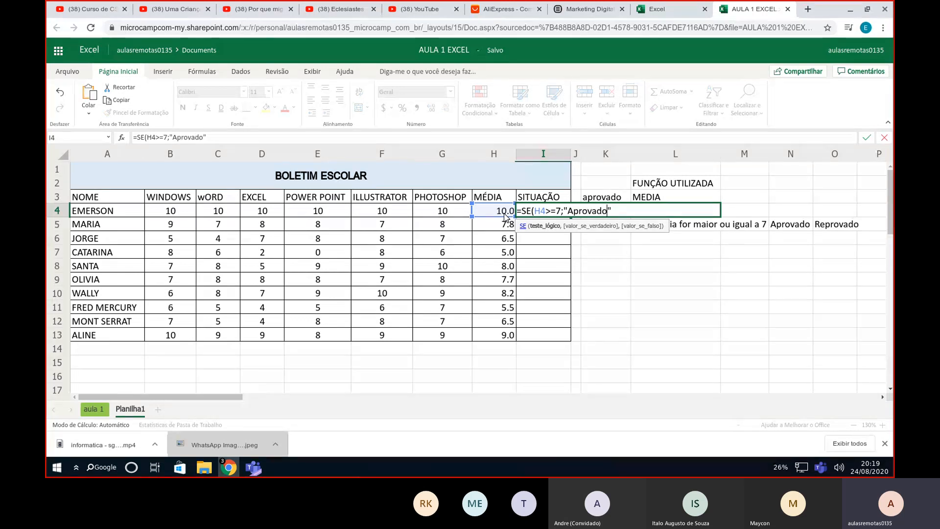
{"action": "key", "text": "Right"}
{"action": "type", "text": ";"}
{"action": "type", "text": "\""}
{"action": "type", "text": "Reprovad"}
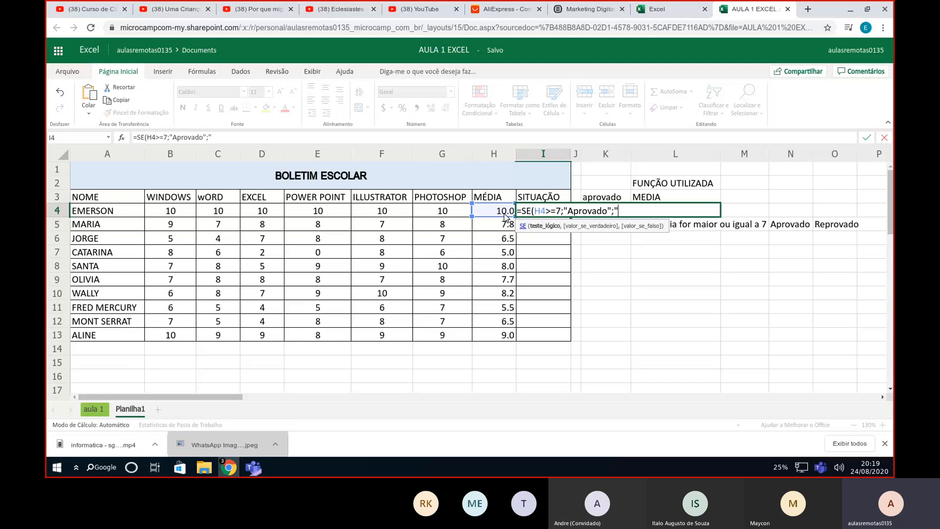
{"action": "type", "text": "o"}
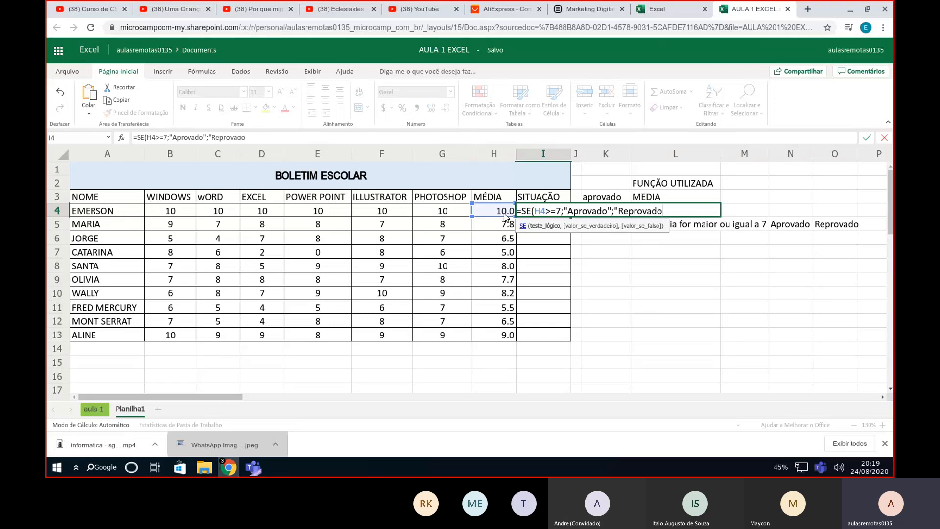
{"action": "type", "text": "\")"}
{"action": "key", "text": "Return"}
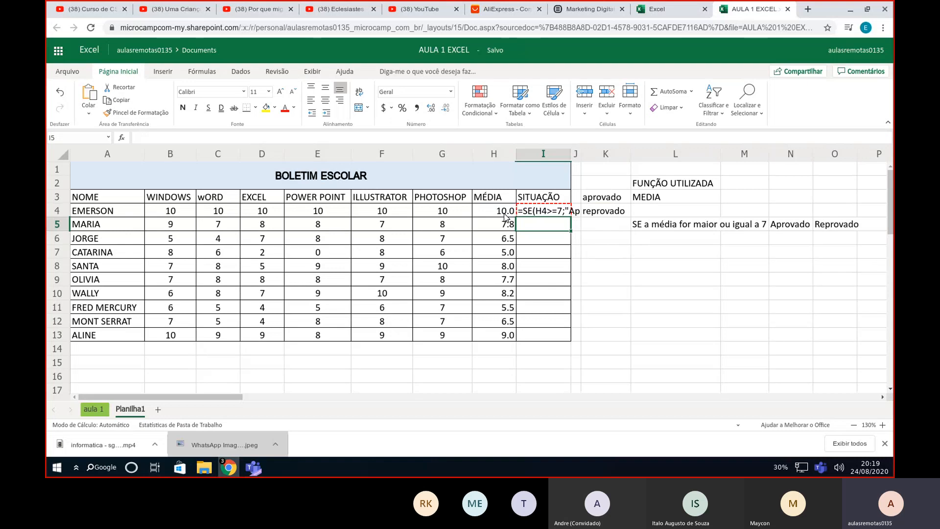
- Fill the I4 formula down the SITUAÇÃO column to I13
{"action": "left_click", "coordinate": [534, 213]}
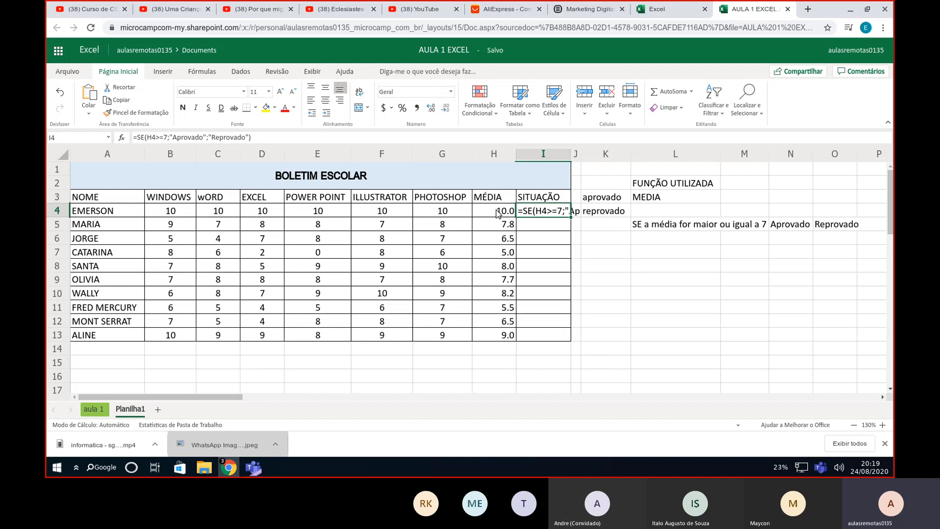
{"action": "double_click", "coordinate": [571, 216]}
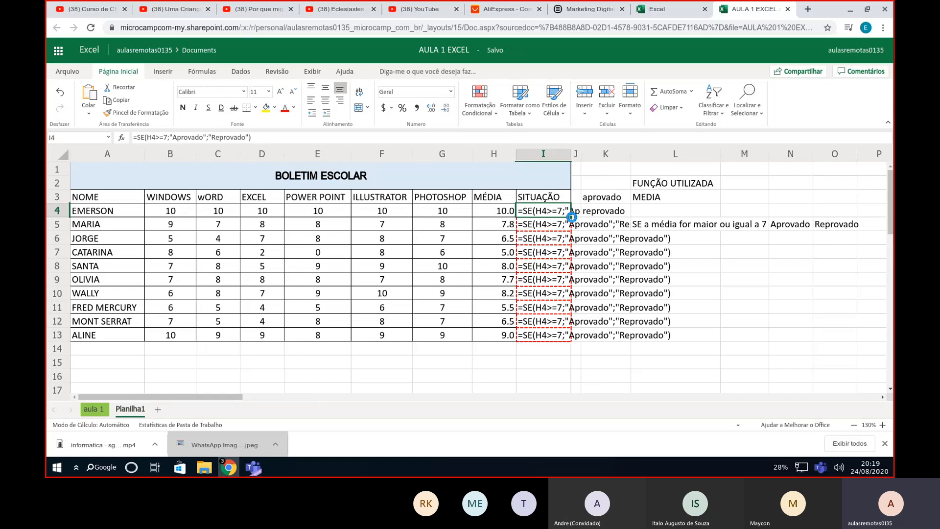
- Launch ONLYOFFICE with a blank spreadsheet
{"action": "left_click", "coordinate": [57, 467]}
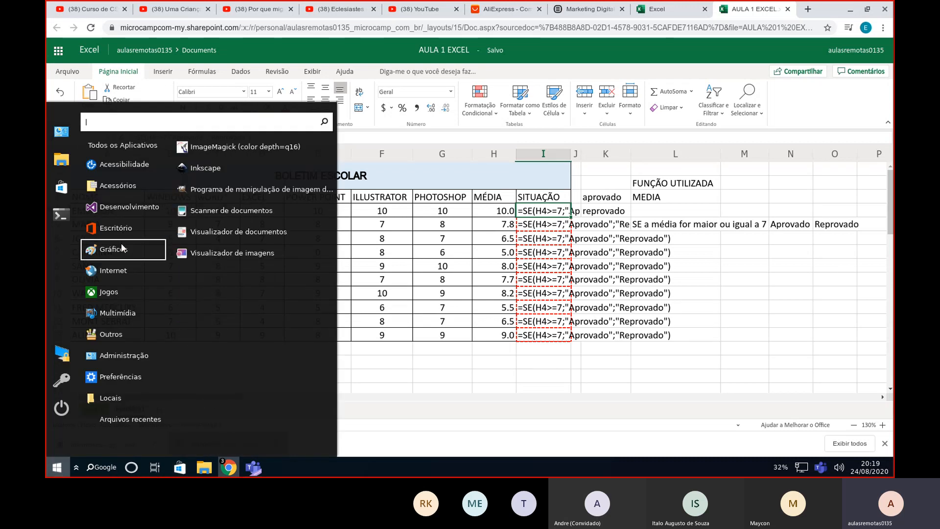
{"action": "mouse_move", "coordinate": [128, 230]}
{"action": "left_click", "coordinate": [199, 170]}
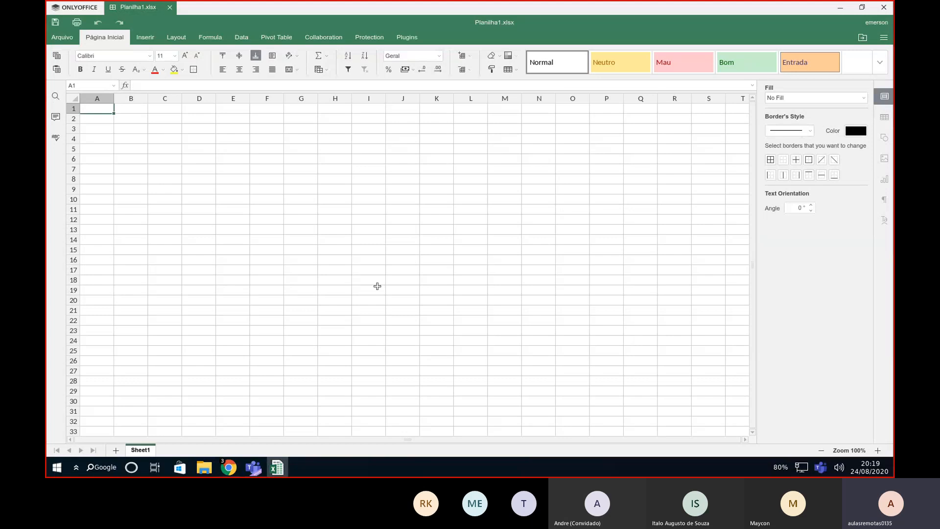
- Copy the first student's row A4:I4 from the Excel workbook and paste it at A1 of the ONLYOFFICE spreadsheet
{"action": "left_click", "coordinate": [229, 468]}
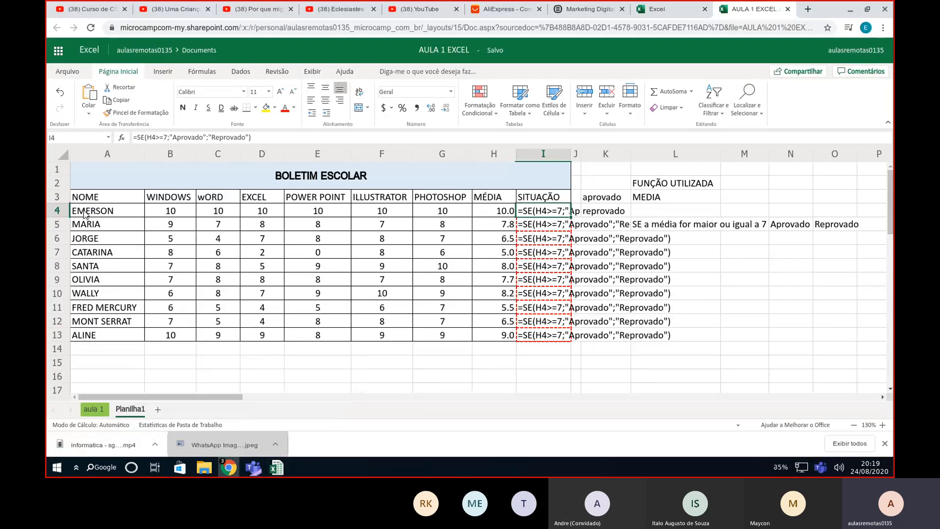
{"action": "left_click", "coordinate": [105, 212]}
{"action": "left_click_drag", "start_coordinate": [105, 212], "coordinate": [563, 215]}
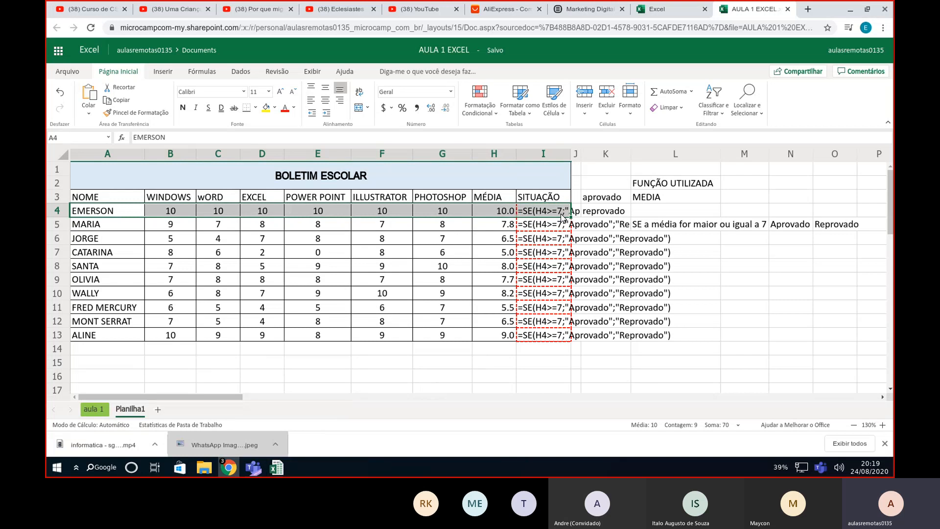
{"action": "key", "text": "ctrl+c"}
{"action": "left_click", "coordinate": [277, 468]}
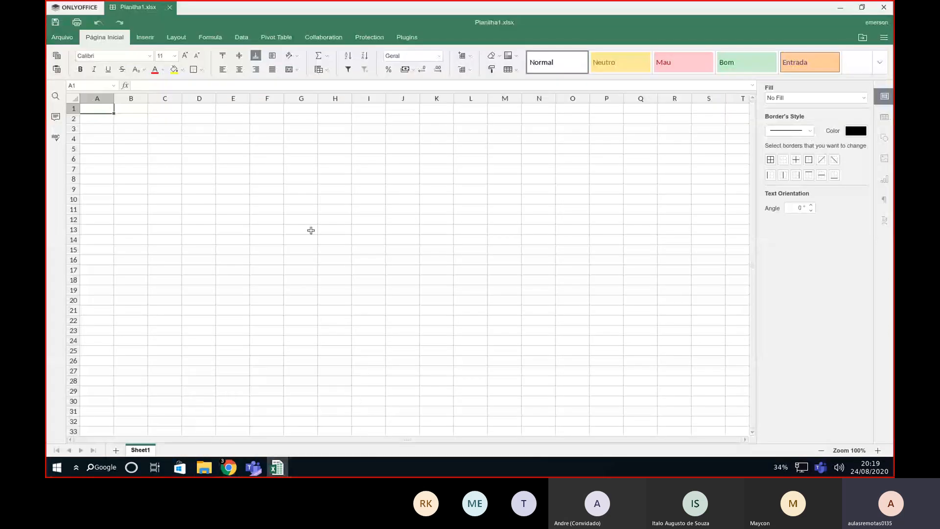
{"action": "key", "text": "ctrl+v"}
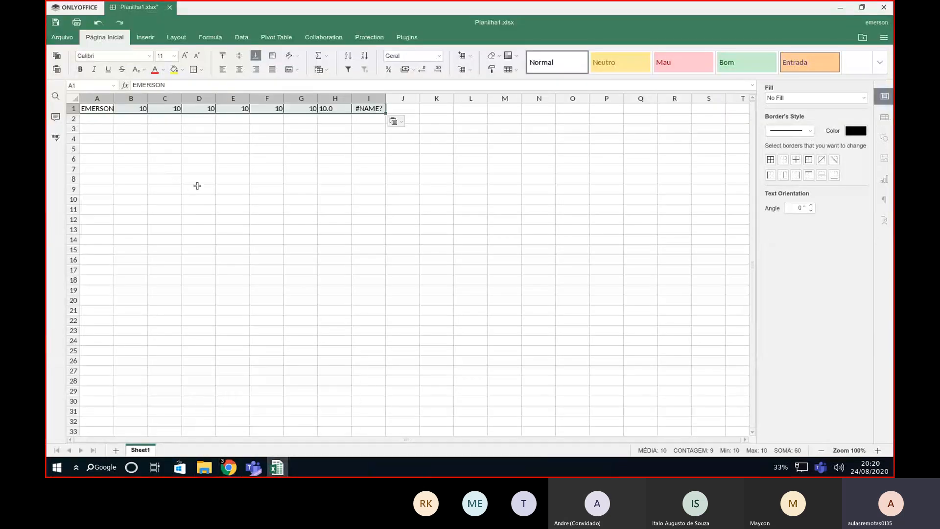
- Replace the SE function name with IF in the I1 formula, keeping the >=7 test and both result texts
{"action": "left_click", "coordinate": [403, 141]}
{"action": "left_click", "coordinate": [368, 110]}
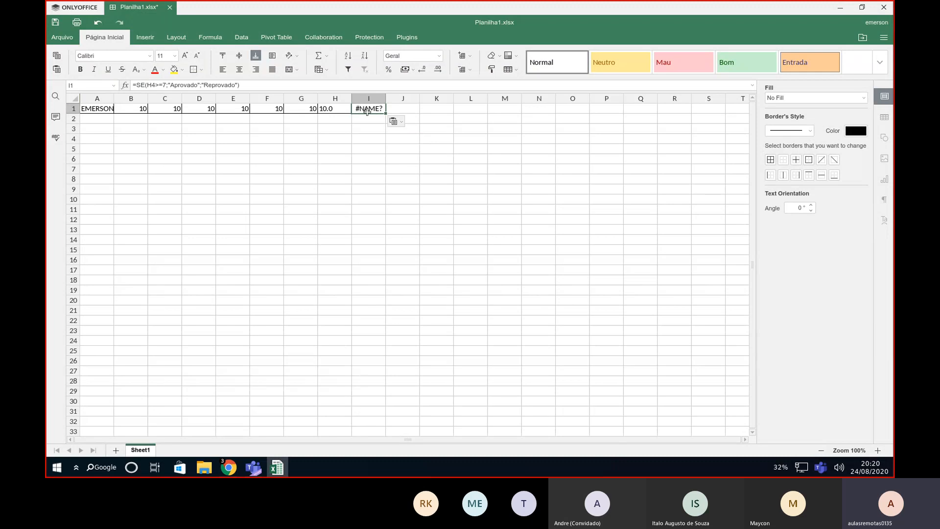
{"action": "double_click", "coordinate": [366, 109]}
{"action": "left_click", "coordinate": [365, 110]}
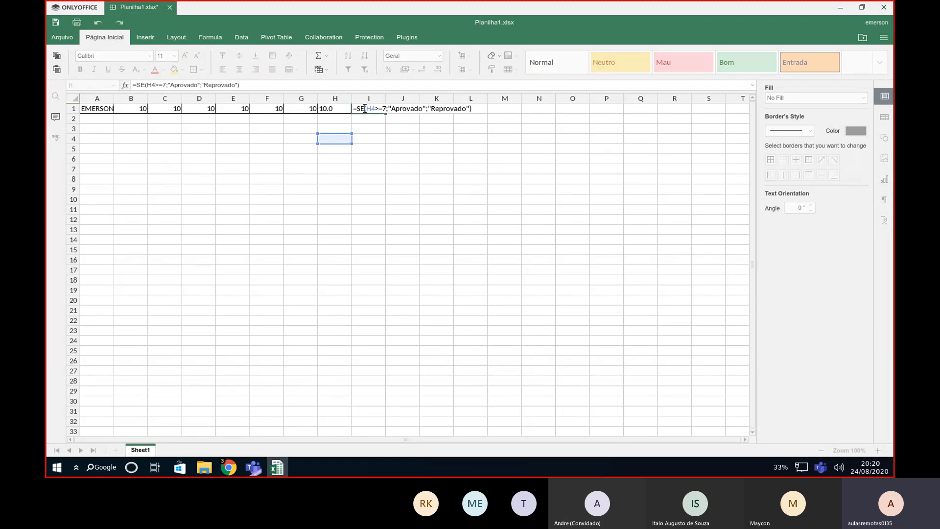
{"action": "key", "text": "BackSpace"}
{"action": "key", "text": "BackSpace"}
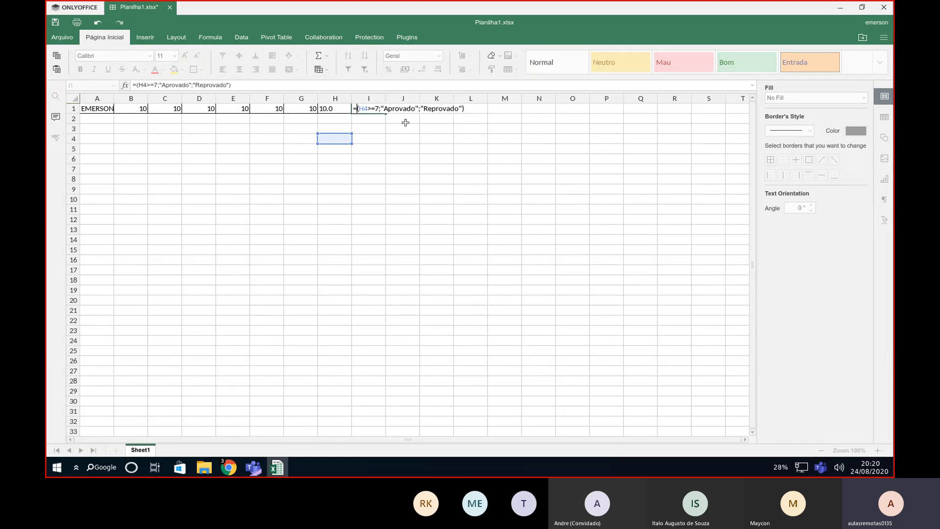
{"action": "type", "text": "if"}
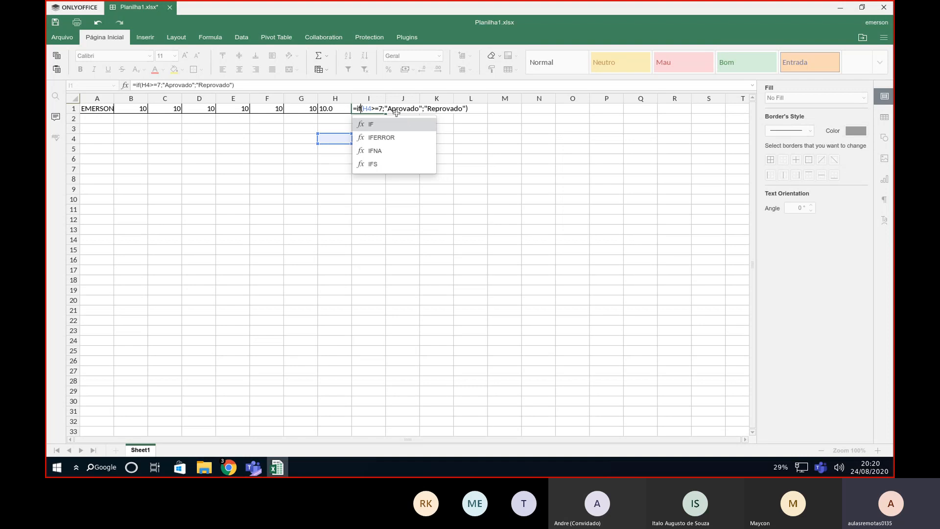
{"action": "double_click", "coordinate": [380, 125]}
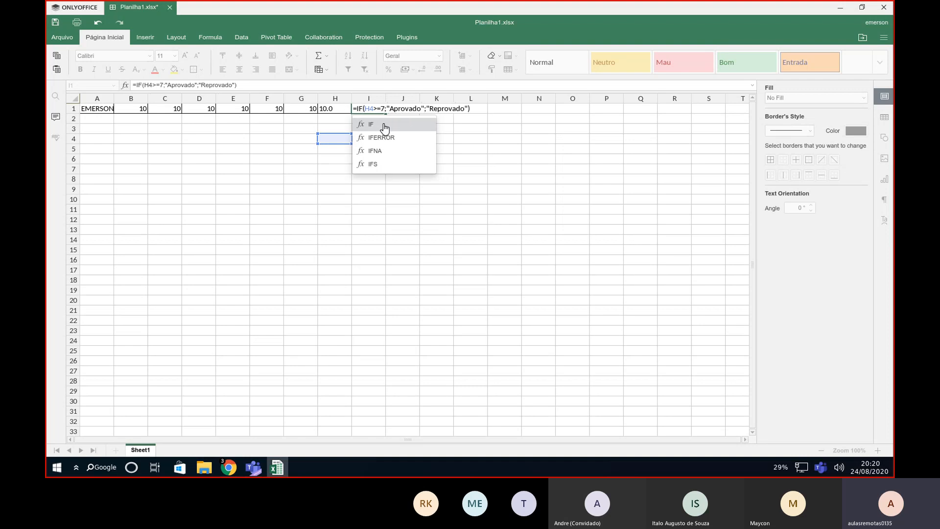
{"action": "left_click", "coordinate": [479, 111]}
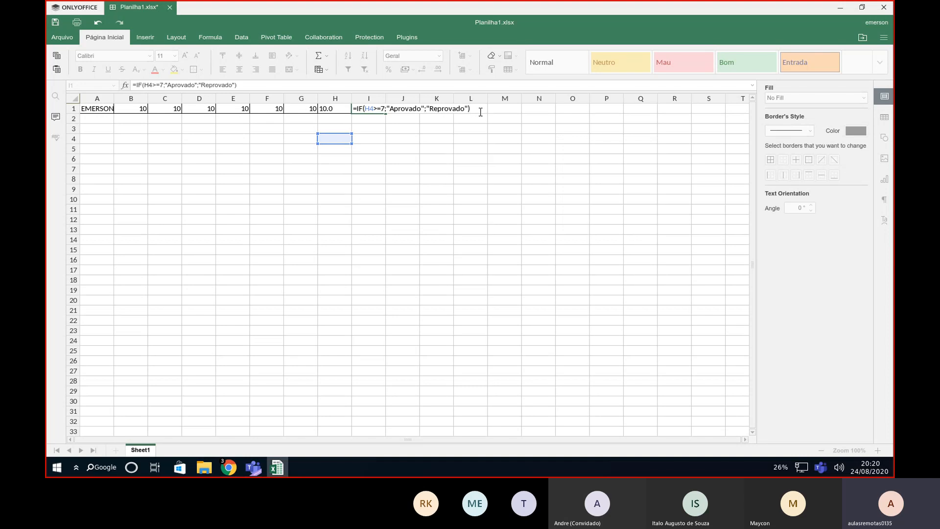
{"action": "key", "text": "Return"}
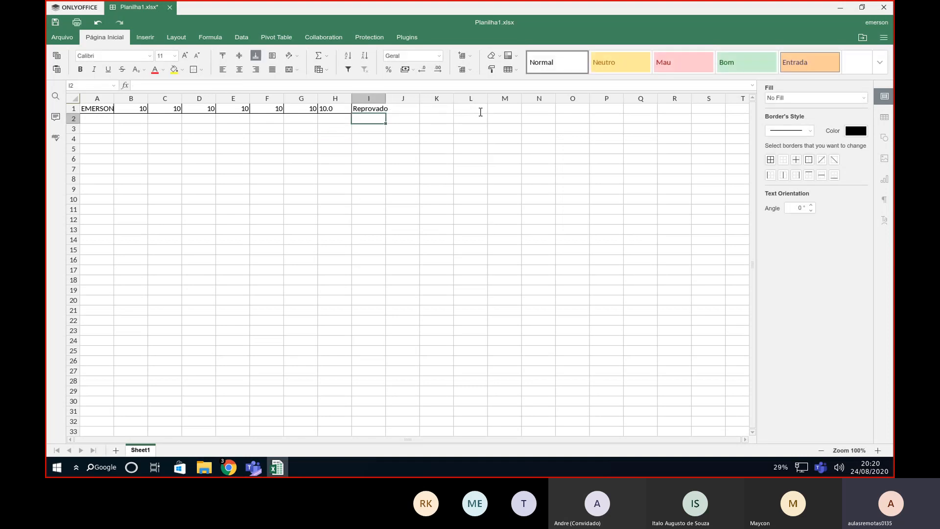
- Re-enter the average in H1 as the number 10
{"action": "left_click", "coordinate": [360, 108]}
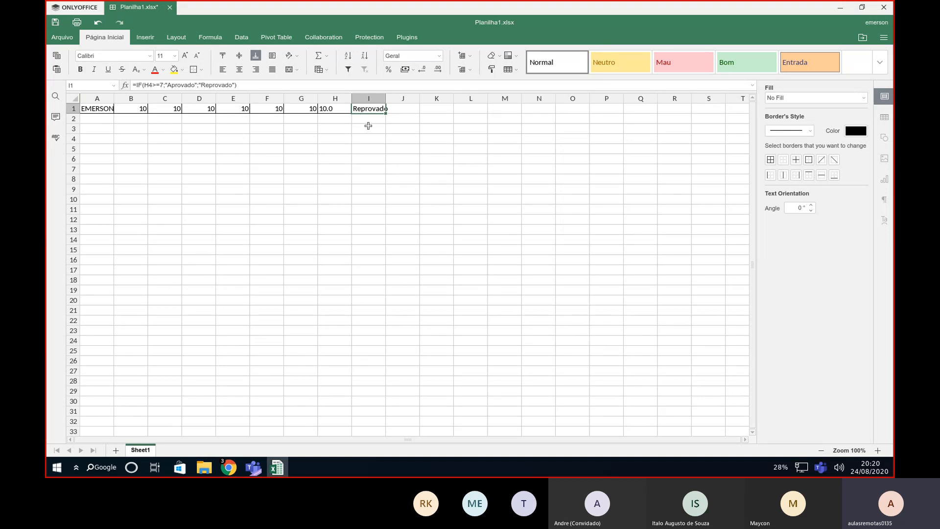
{"action": "double_click", "coordinate": [347, 109]}
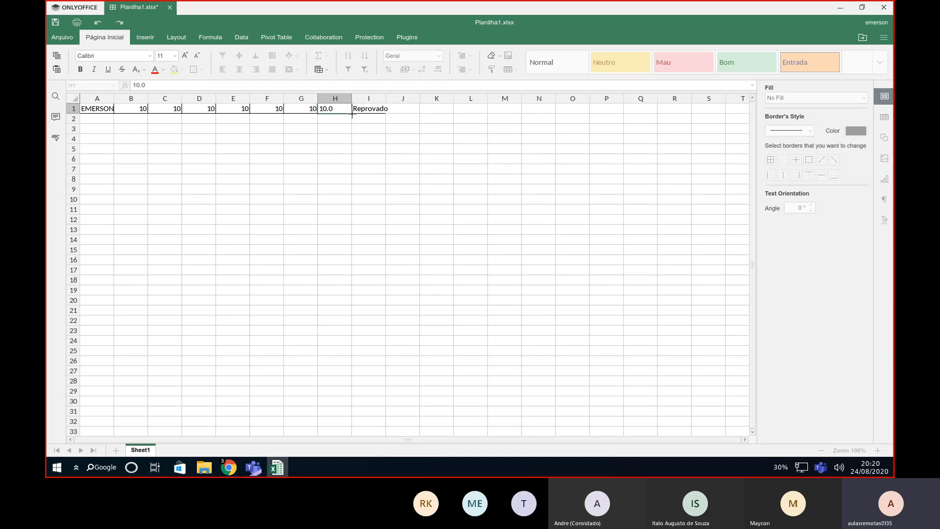
{"action": "key", "text": "BackSpace"}
{"action": "key", "text": "Return"}
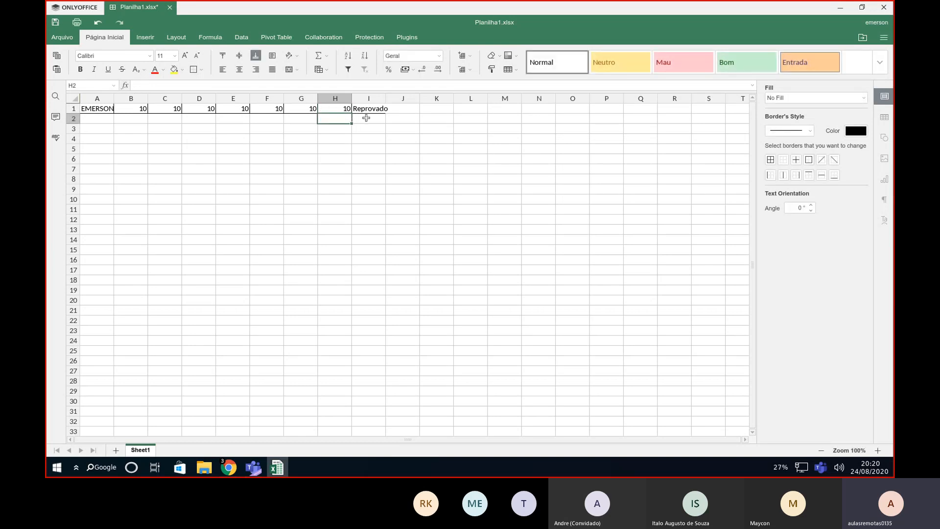
- Rewrite the I1 formula as =if(H1>=7;"aprovado";"Reprovado")
{"action": "left_click", "coordinate": [368, 109]}
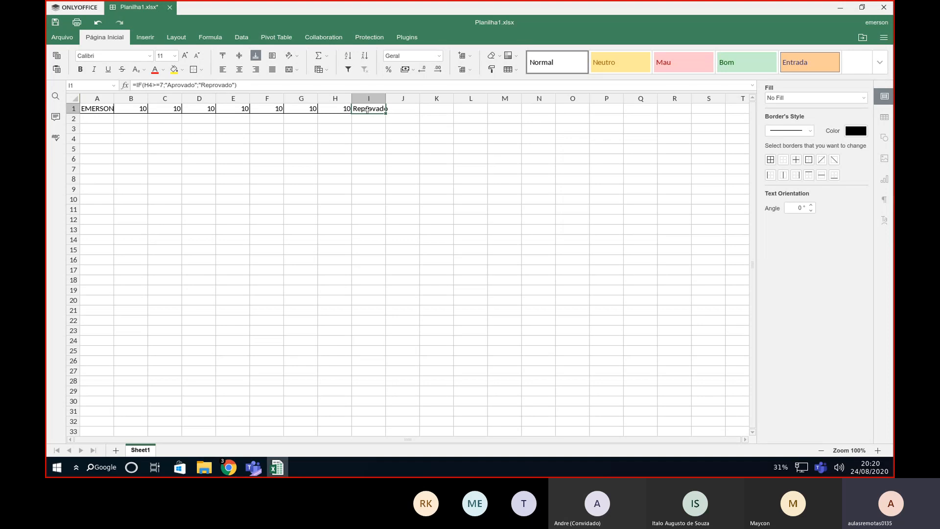
{"action": "type", "text": "=se"}
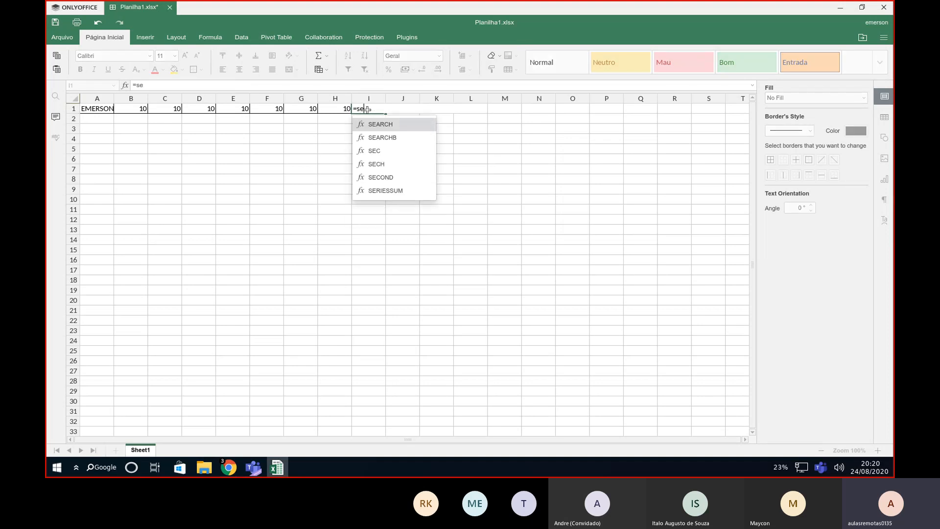
{"action": "key", "text": "BackSpace"}
{"action": "key", "text": "BackSpace"}
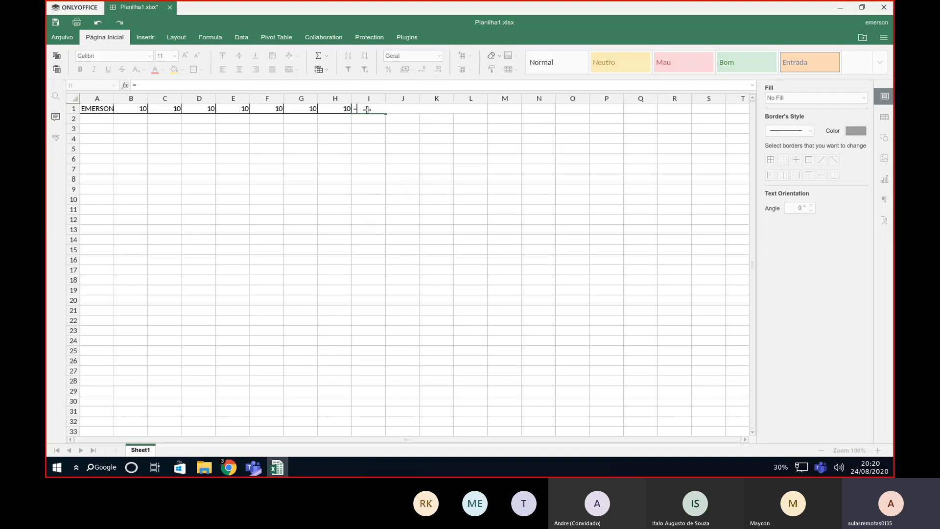
{"action": "type", "text": "if("}
{"action": "left_click", "coordinate": [341, 110]}
{"action": "type", "text": ">"}
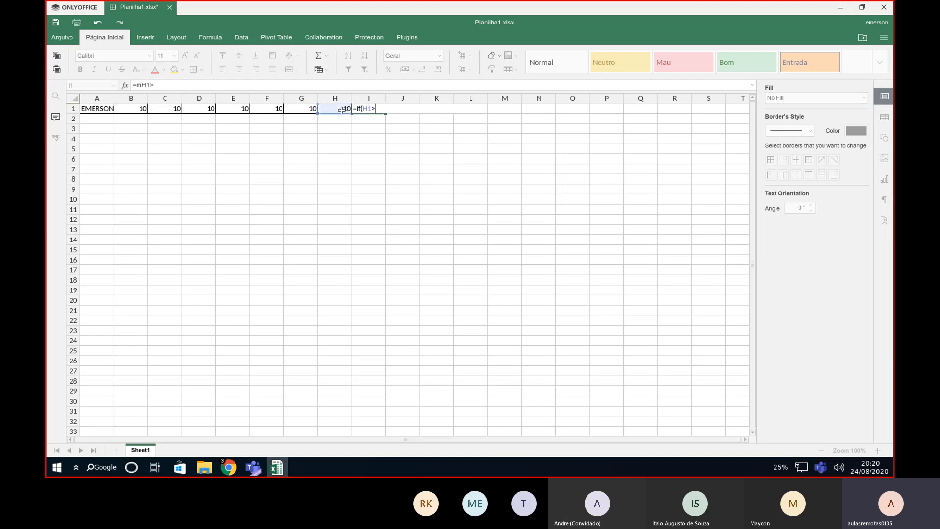
{"action": "type", "text": "=7;\"aprovado\";\"Reprovado"}
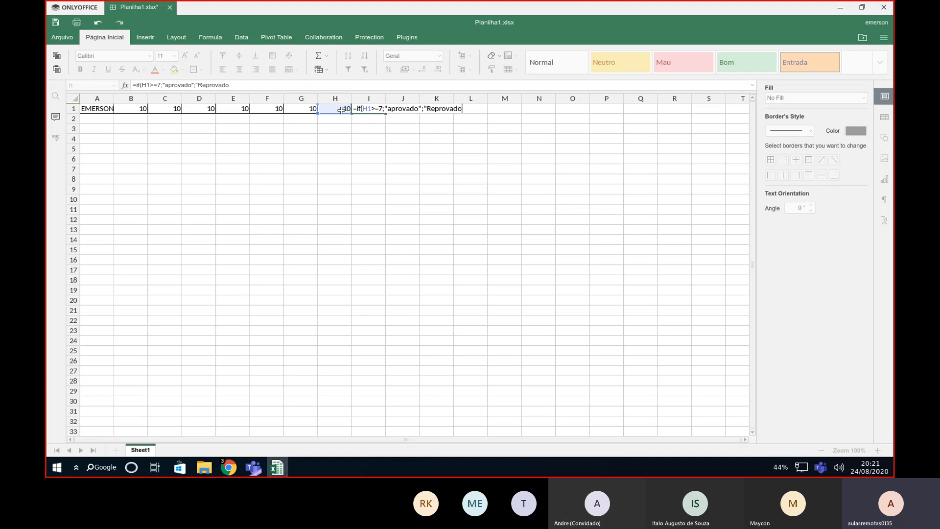
{"action": "type", "text": "\")"}
{"action": "key", "text": "Return"}
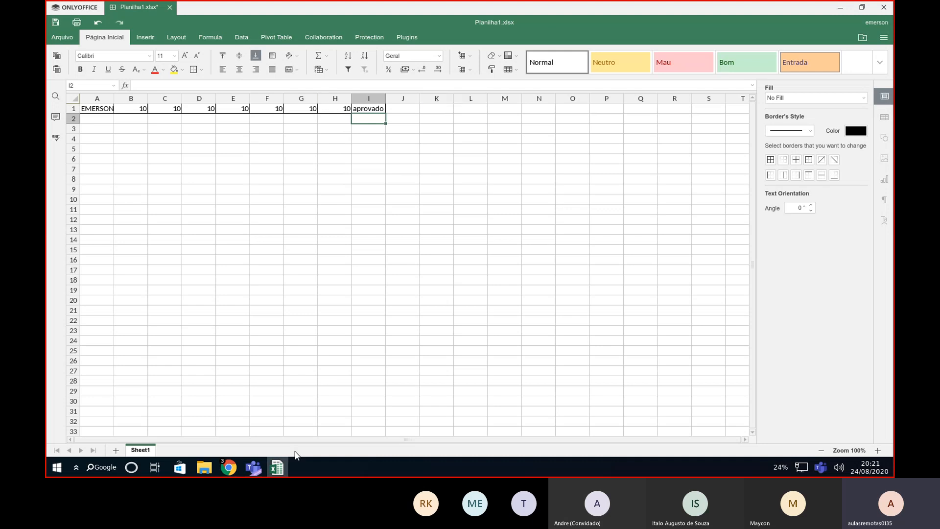
- Switch to the Excel workbook and remove the quotation marks around Aprovado and Reprovado in the I4 formula
{"action": "left_click", "coordinate": [276, 467]}
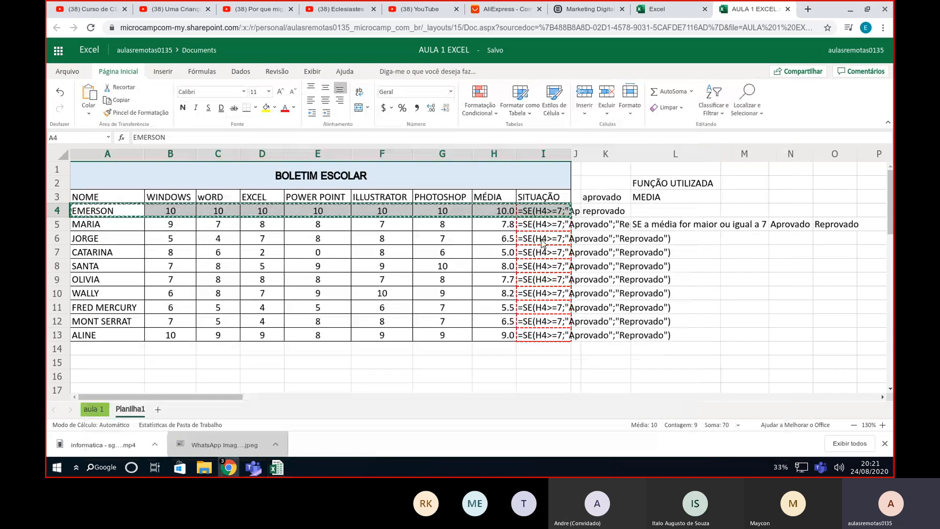
{"action": "left_click", "coordinate": [543, 215]}
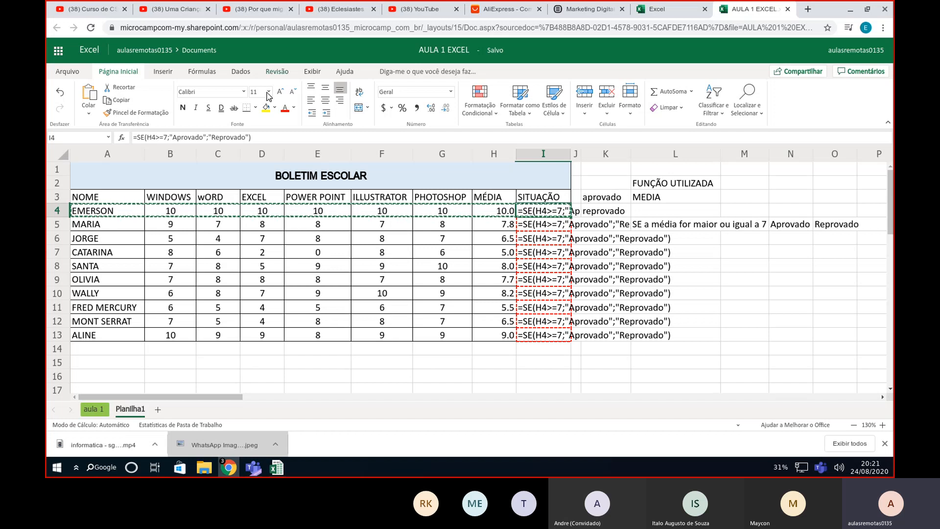
{"action": "left_click", "coordinate": [175, 137]}
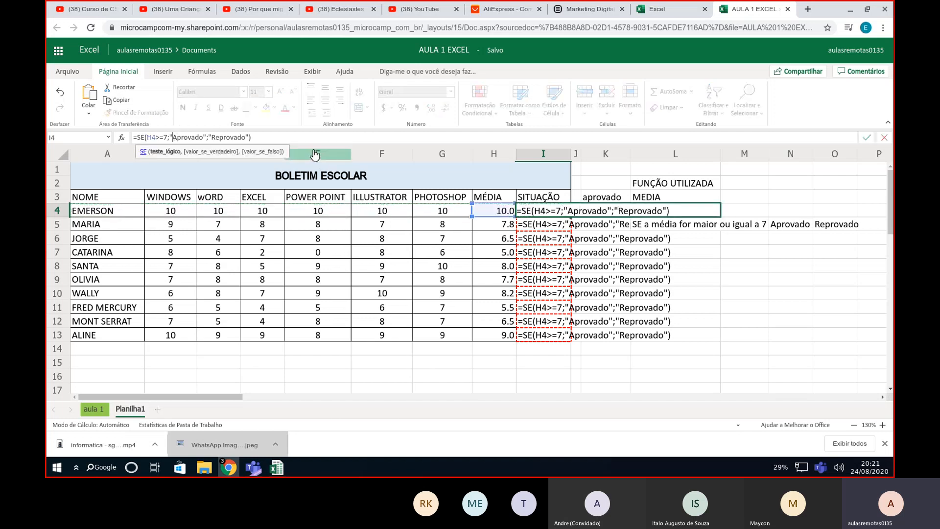
{"action": "key", "text": "BackSpace"}
{"action": "key", "text": "Right"}
{"action": "key", "text": "Right"}
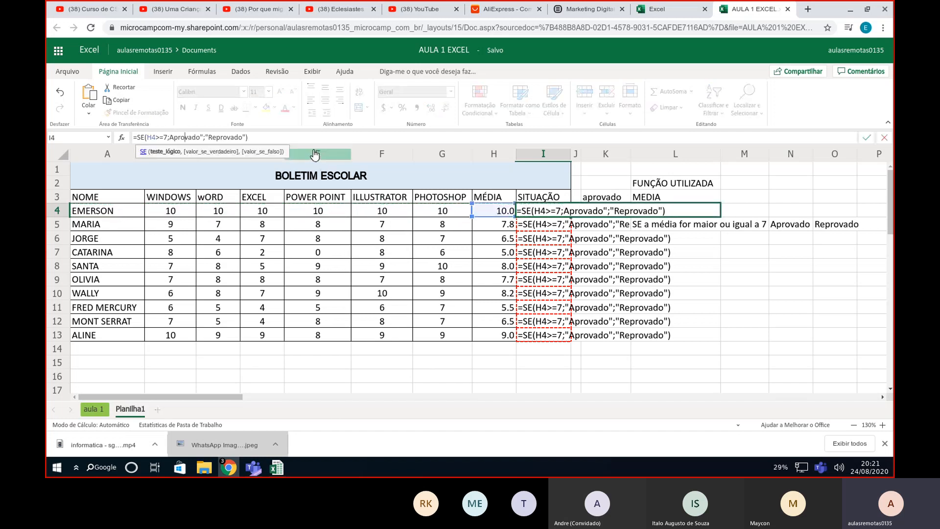
{"action": "key", "text": "BackSpace"}
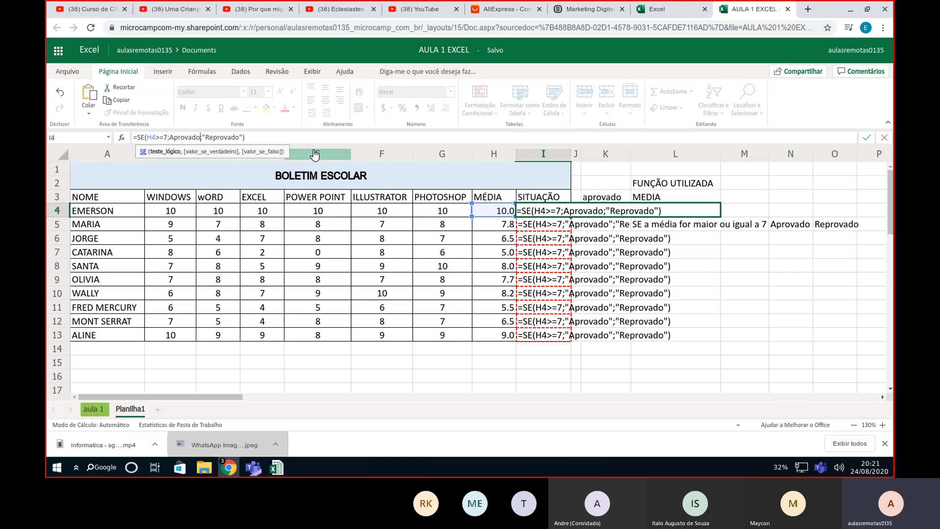
{"action": "key", "text": "BackSpace"}
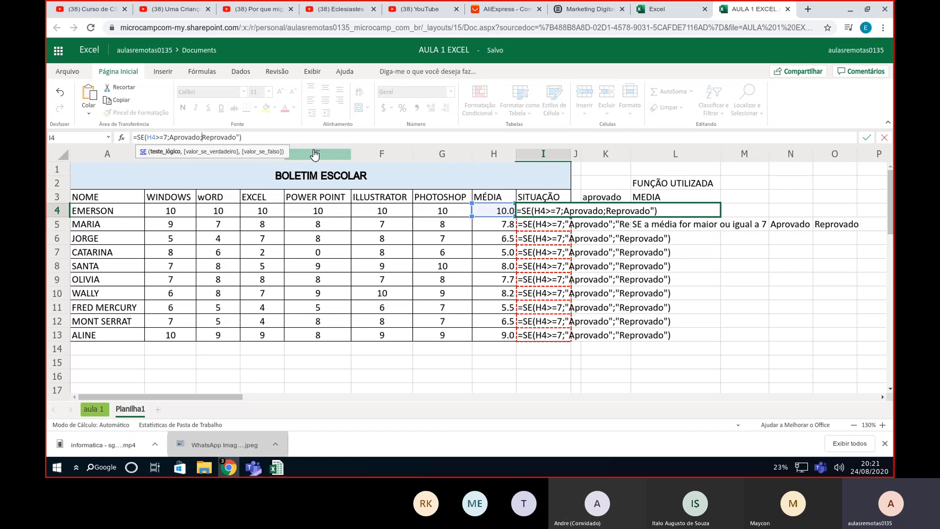
{"action": "key", "text": "Right"}
{"action": "key", "text": "Right"}
{"action": "key", "text": "BackSpace"}
{"action": "left_click", "coordinate": [273, 136]}
{"action": "key", "text": "Return"}
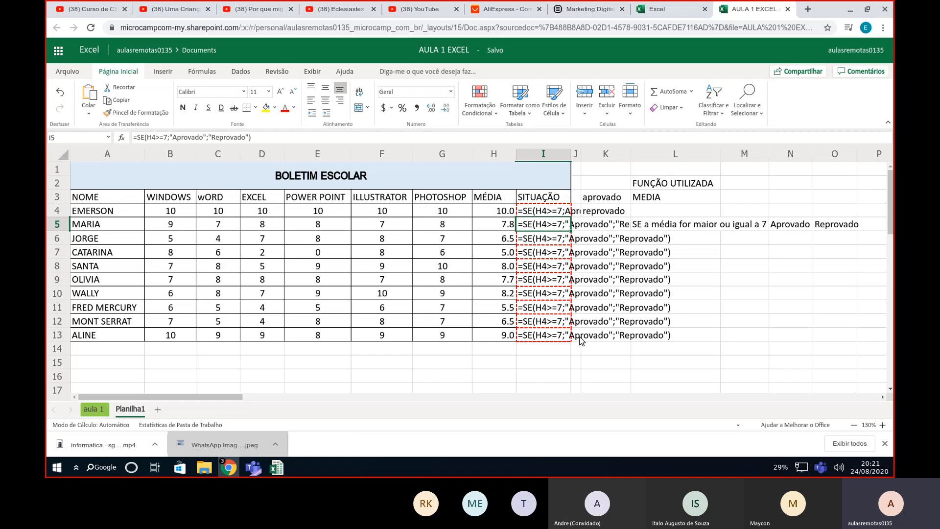
- Clear the SE formulas from the SITUAÇÃO column, cells I4 to I13
{"action": "left_click", "coordinate": [551, 337]}
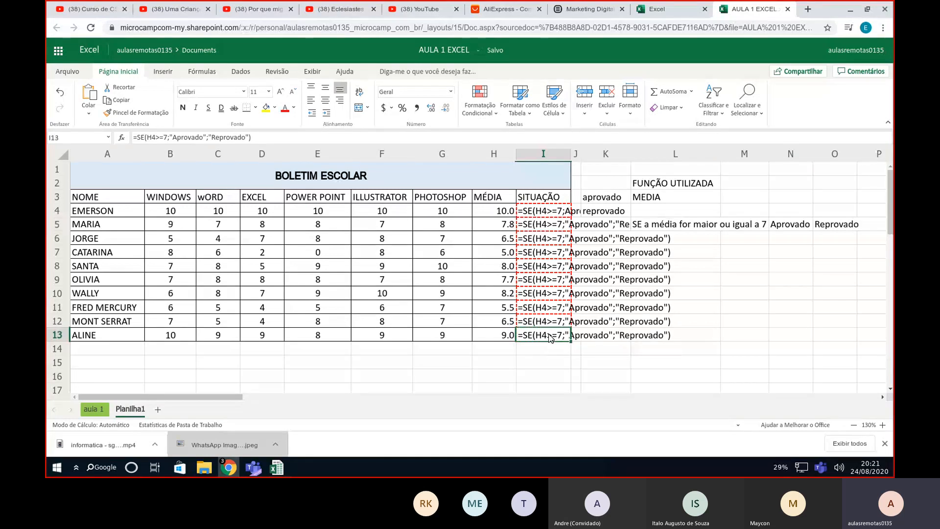
{"action": "key", "text": "shift+Up"}
{"action": "key", "text": "shift+Up"}
{"action": "key", "text": "shift+Up"}
{"action": "key", "text": "shift+Up"}
{"action": "key", "text": "shift+Up"}
{"action": "key", "text": "shift+Up"}
{"action": "key", "text": "shift+Up"}
{"action": "key", "text": "shift+Up"}
{"action": "key", "text": "shift+Up"}
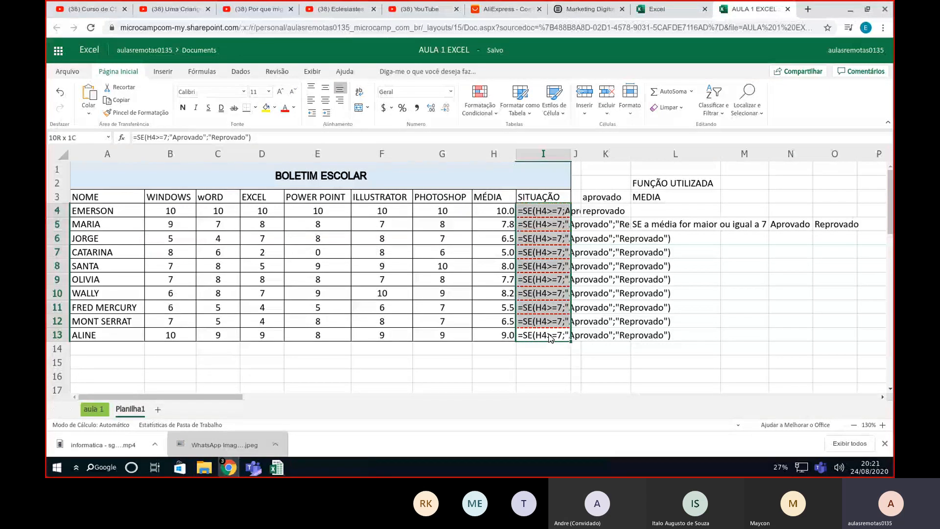
{"action": "key", "text": "Delete"}
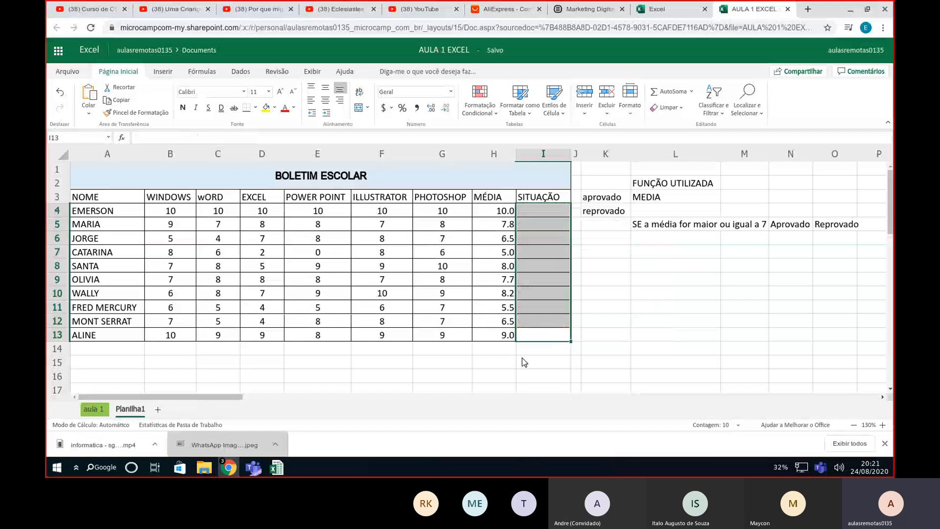
{"action": "left_click", "coordinate": [524, 362]}
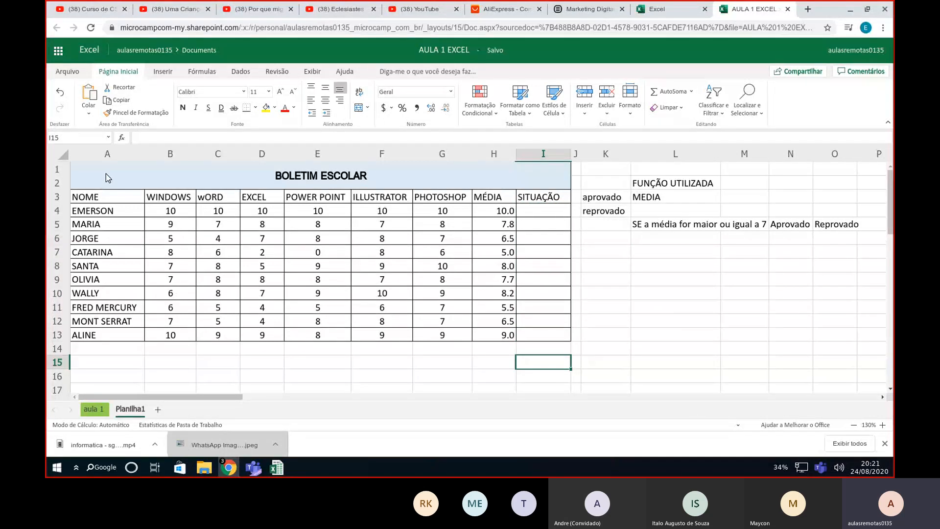
- Copy the whole BOLETIM ESCOLAR table A1:I13 from Excel and paste it at A1 of the ONLYOFFICE spreadsheet, over the test row
{"action": "left_click_drag", "start_coordinate": [107, 176], "coordinate": [420, 330]}
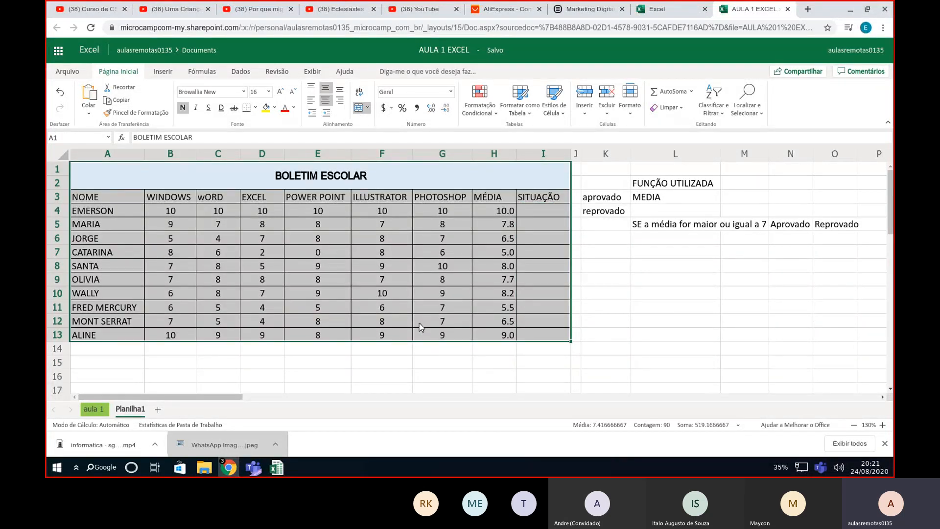
{"action": "key", "text": "ctrl+c"}
{"action": "mouse_move", "coordinate": [276, 467]}
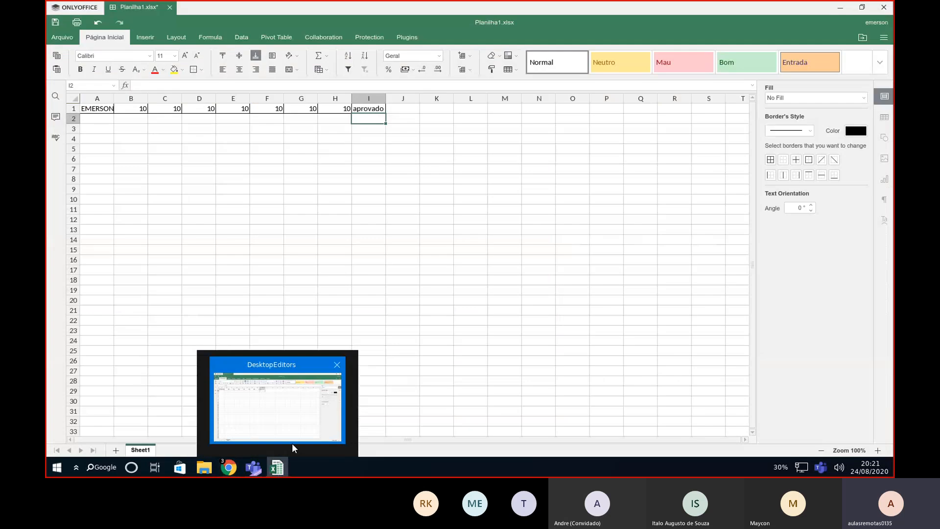
{"action": "left_click", "coordinate": [294, 446]}
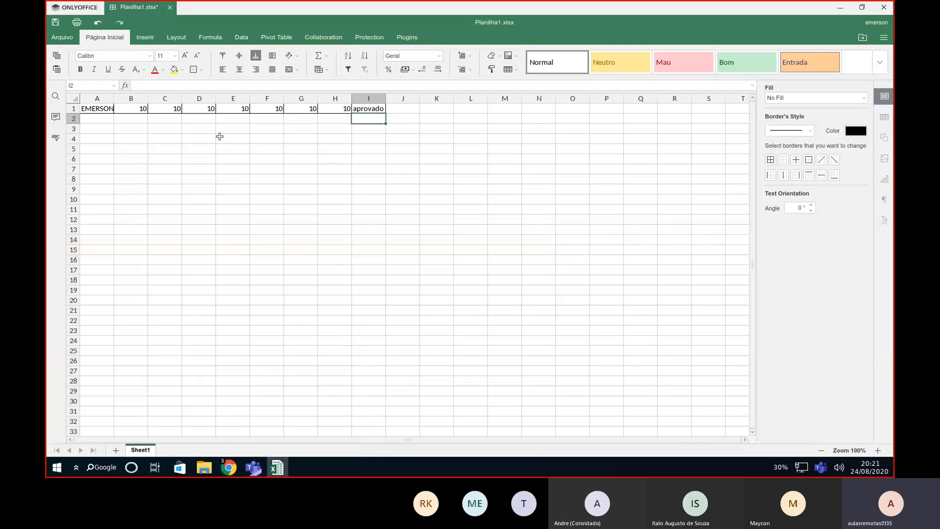
{"action": "left_click", "coordinate": [86, 108]}
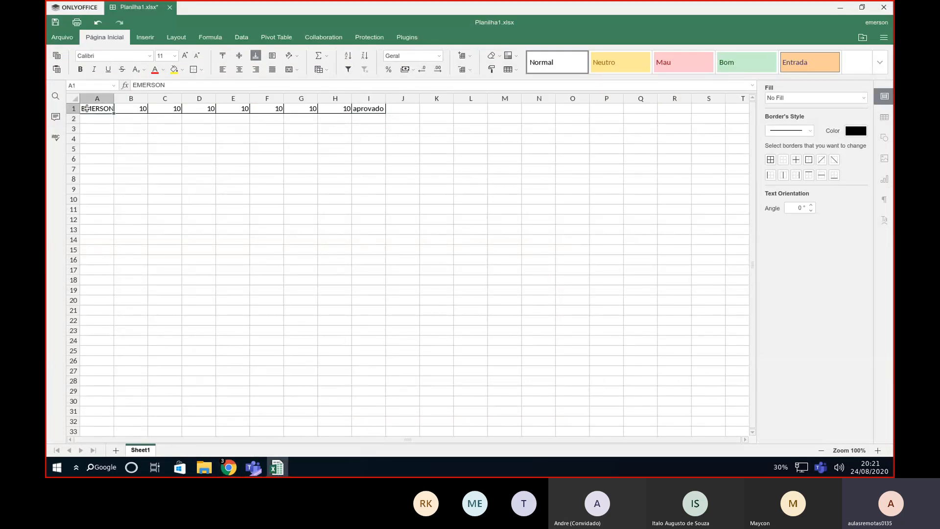
{"action": "key", "text": "ctrl+v"}
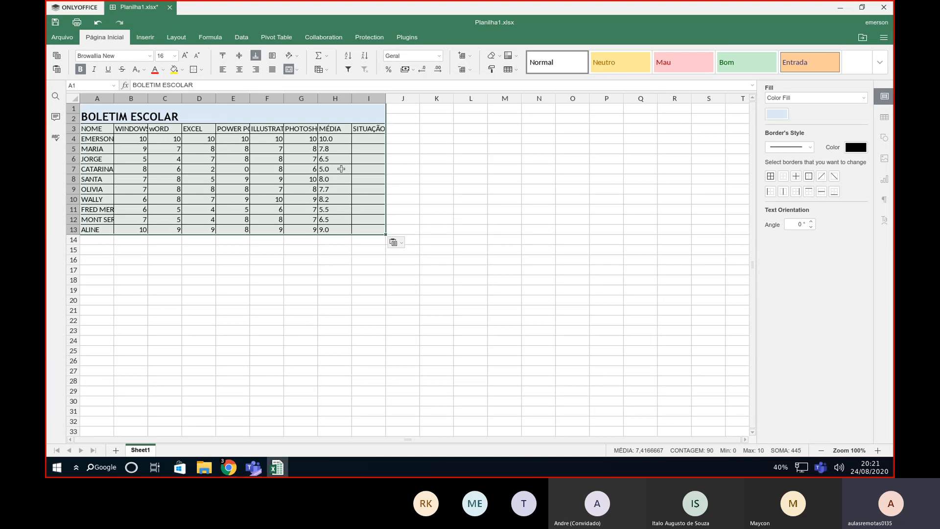
- Autofit the widths of the BOLETIM ESCOLAR table's columns so that the names and all headers from NOME to SITUAÇÃO fit
{"action": "double_click", "coordinate": [114, 97]}
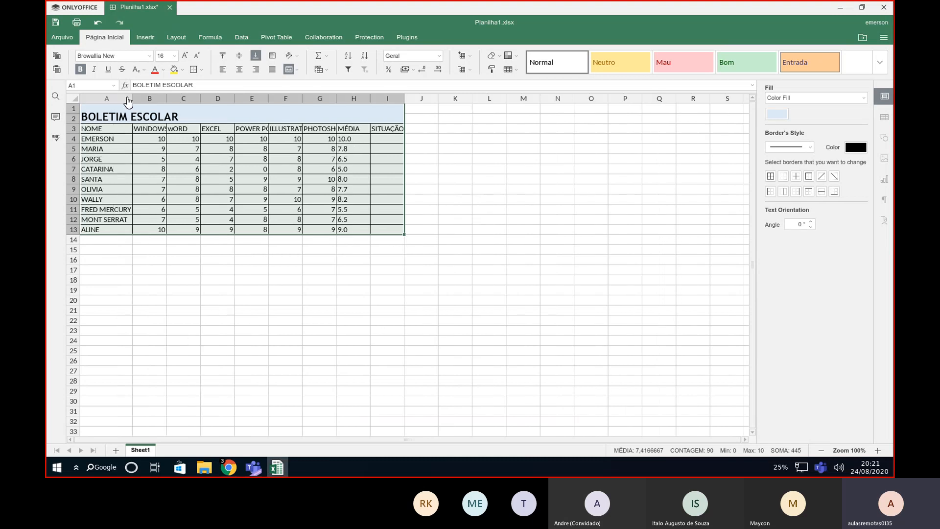
{"action": "double_click", "coordinate": [167, 97]}
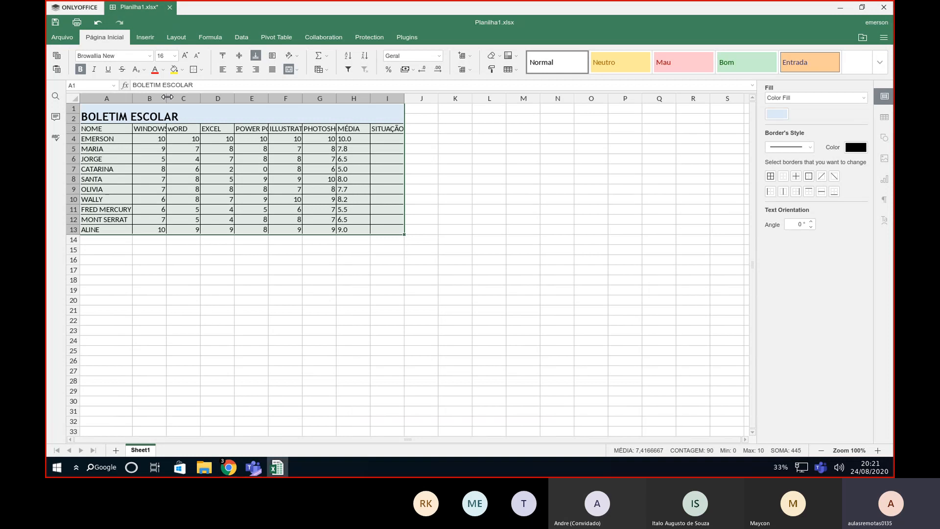
{"action": "double_click", "coordinate": [204, 99]}
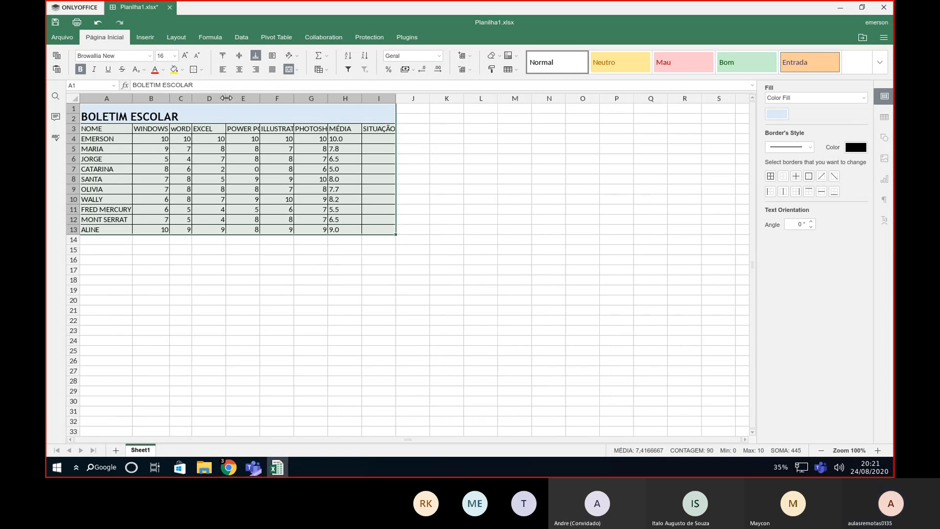
{"action": "double_click", "coordinate": [226, 98]}
{"action": "double_click", "coordinate": [248, 99]}
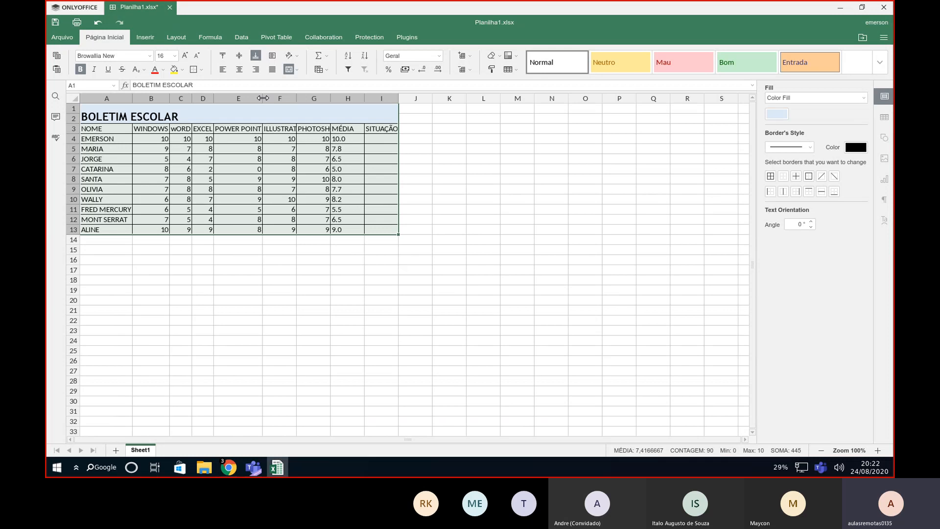
{"action": "double_click", "coordinate": [296, 98]}
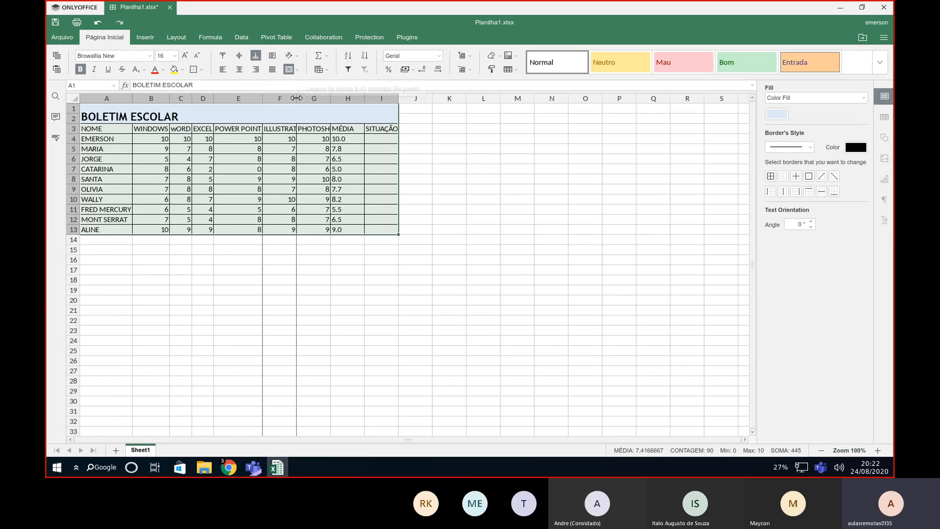
{"action": "left_click", "coordinate": [341, 101]}
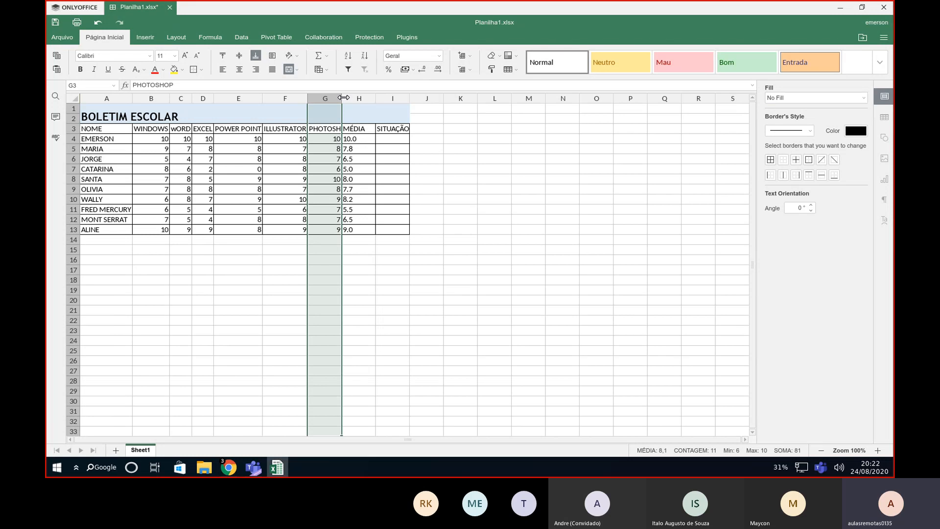
{"action": "double_click", "coordinate": [341, 98]}
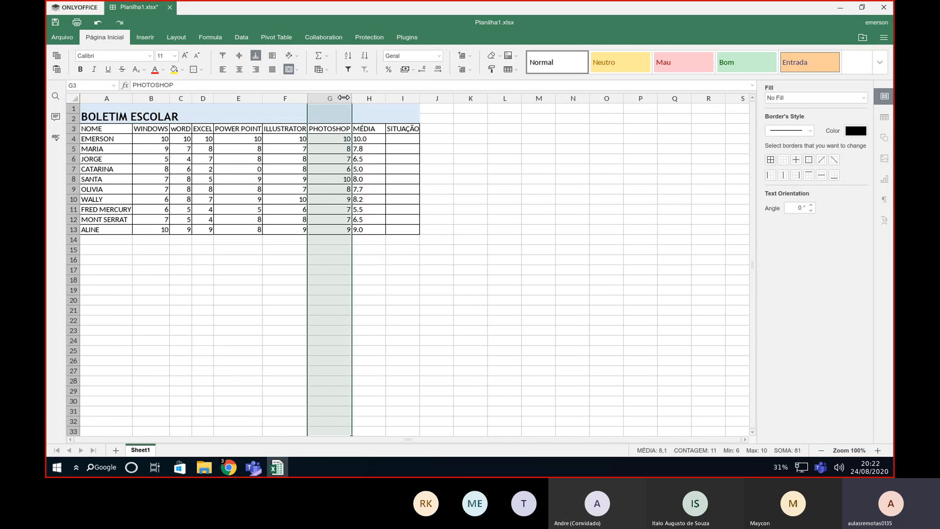
{"action": "double_click", "coordinate": [410, 98]}
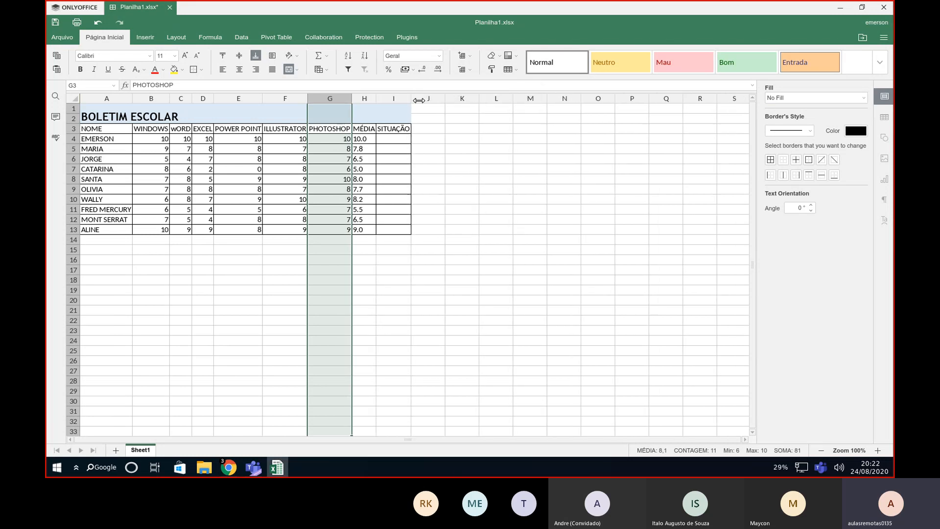
- Try to enter =se(H4>=7;"Aprovado";Reprovado") in the first SITUAÇÃO cell, I4
{"action": "left_click", "coordinate": [406, 137]}
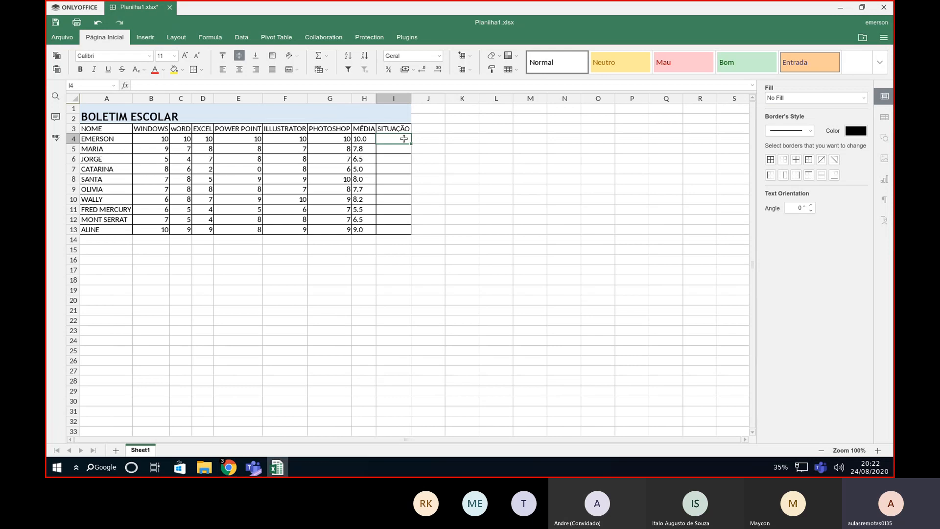
{"action": "type", "text": "=se("}
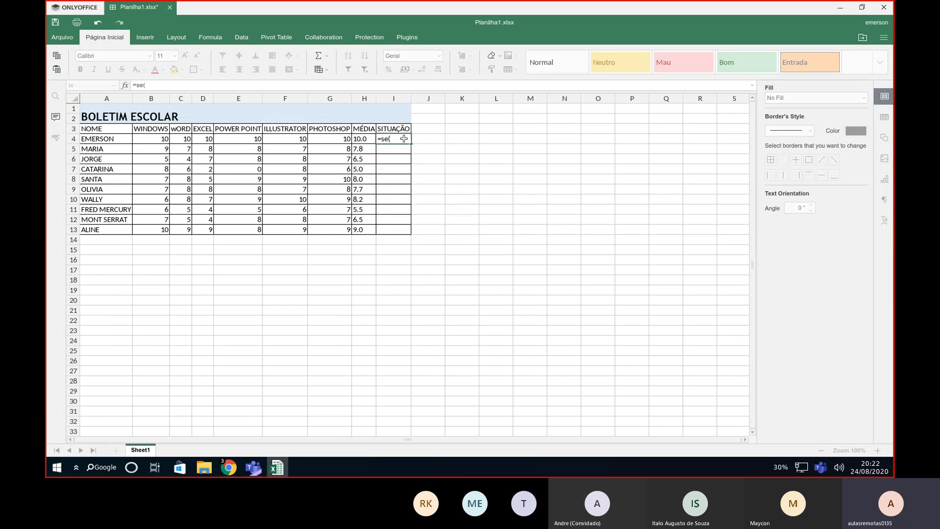
{"action": "left_click", "coordinate": [367, 140]}
{"action": "type", "text": ">=7;\"Aprovado"}
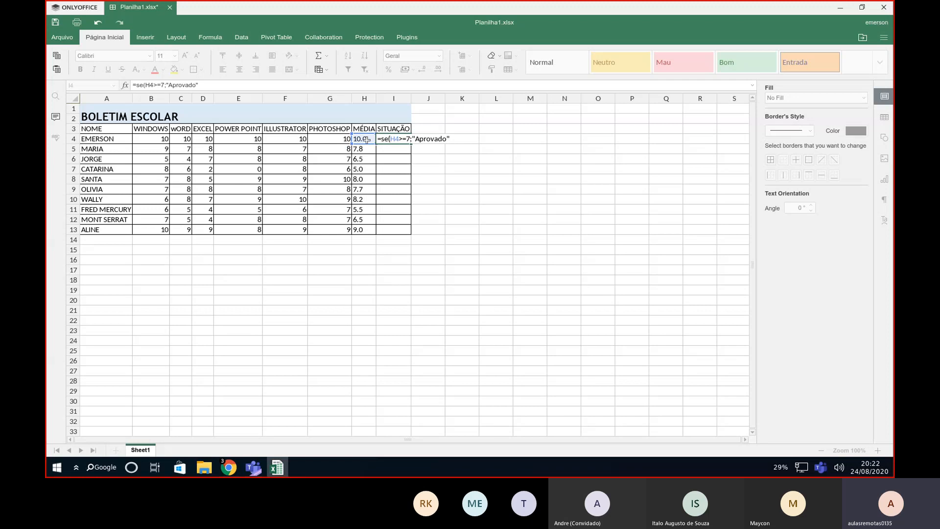
{"action": "type", "text": "\";Reprovado\""}
{"action": "left_click_drag", "start_coordinate": [247, 85], "coordinate": [138, 86]}
{"action": "left_click", "coordinate": [137, 85]}
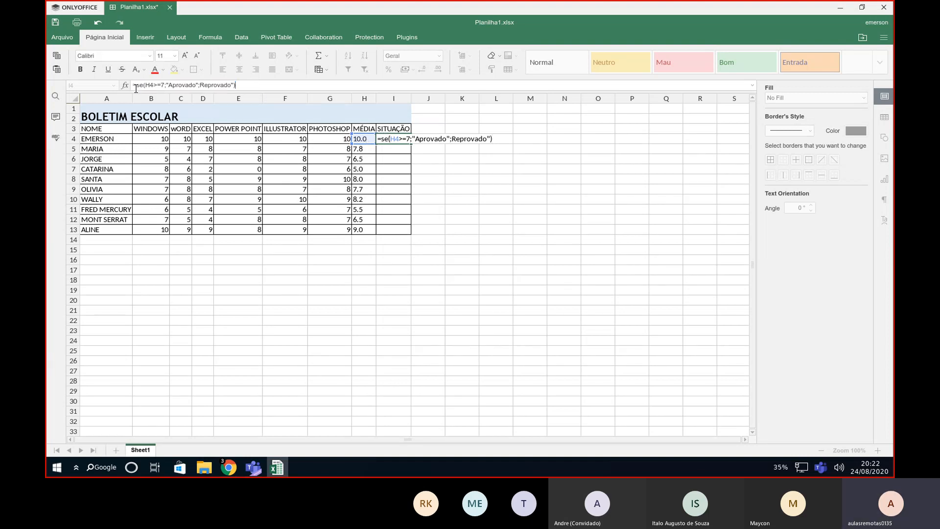
{"action": "key", "text": "shift+End"}
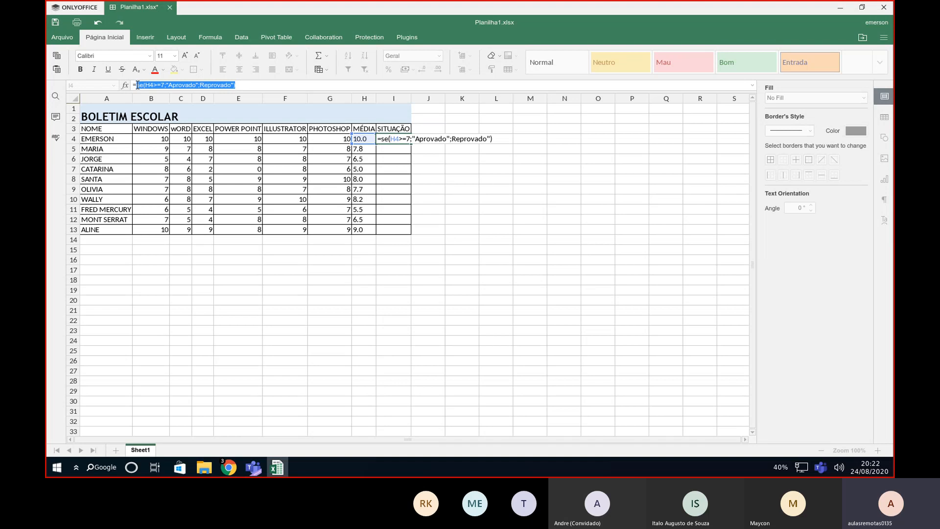
{"action": "left_click", "coordinate": [428, 336]}
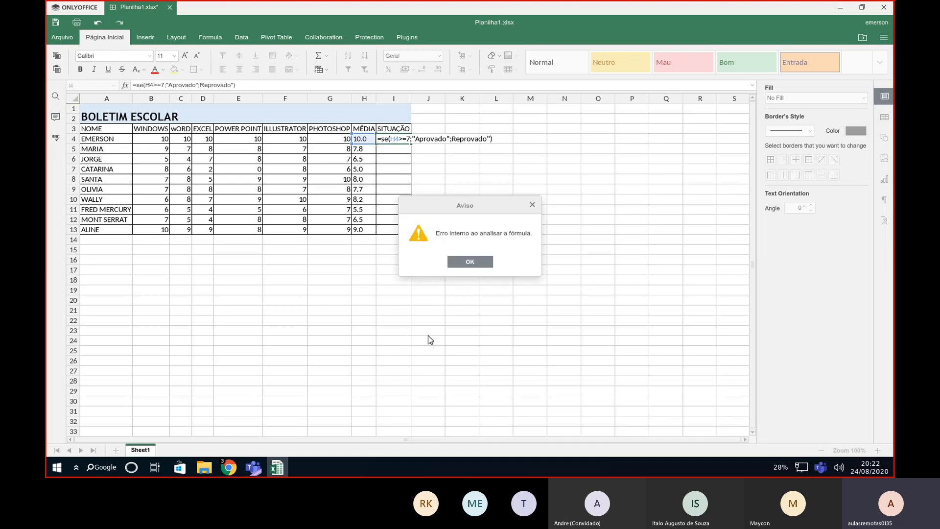
{"action": "left_click", "coordinate": [470, 262]}
- Copy the I4 formula text without its equals sign, and discard the cell entry
{"action": "mouse_move", "coordinate": [246, 86]}
{"action": "left_mouse_down"}
{"action": "mouse_move", "coordinate": [199, 93]}
{"action": "mouse_move", "coordinate": [232, 87]}
{"action": "left_mouse_up"}
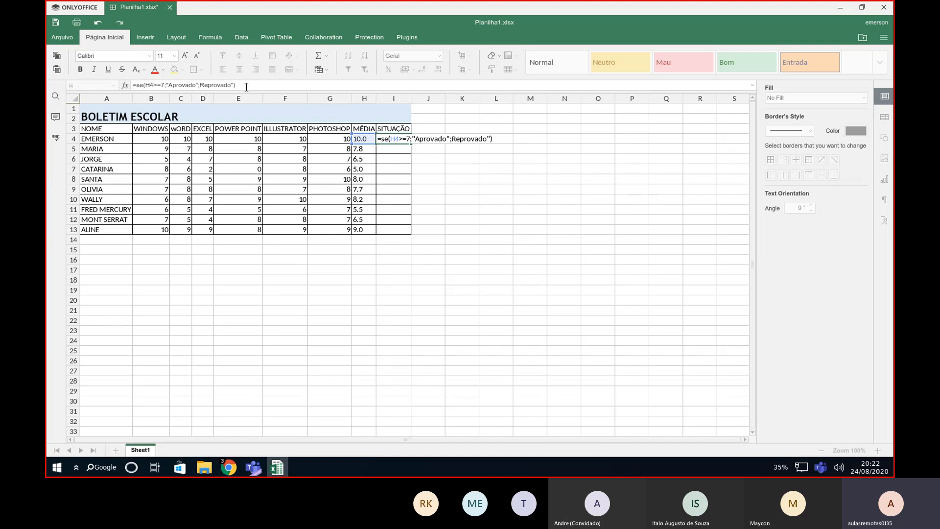
{"action": "left_click", "coordinate": [254, 85]}
{"action": "left_click_drag", "start_coordinate": [237, 86], "coordinate": [140, 88]}
{"action": "key", "text": "ctrl+c"}
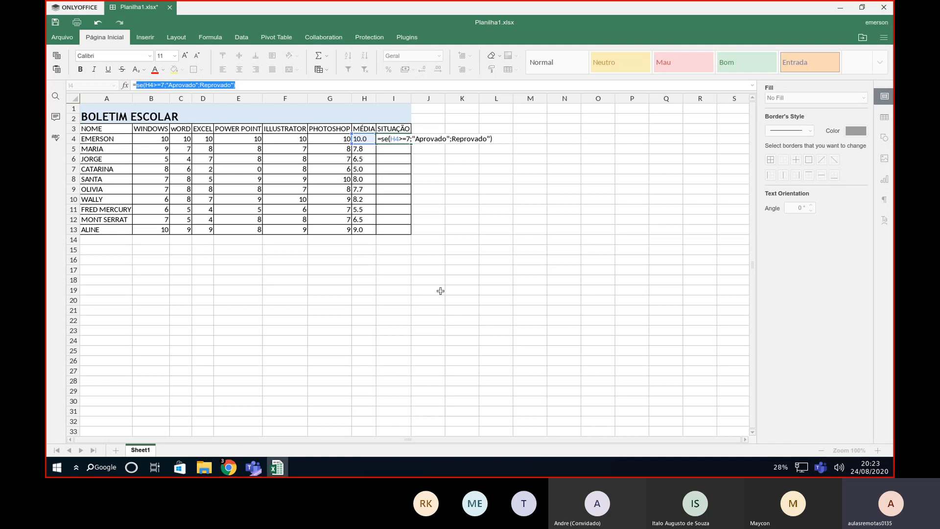
{"action": "key", "text": "Return"}
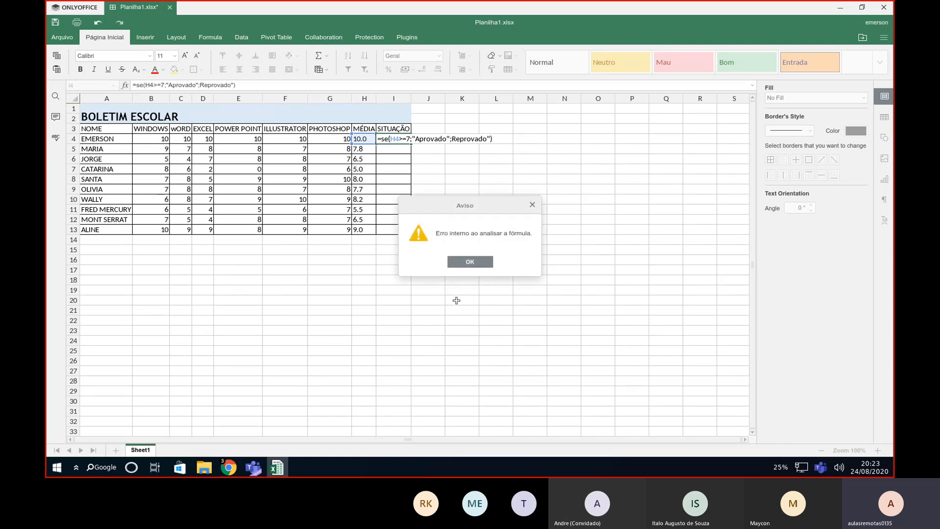
{"action": "key", "text": "Return"}
{"action": "key", "text": "Return"}
{"action": "left_click", "coordinate": [470, 267]}
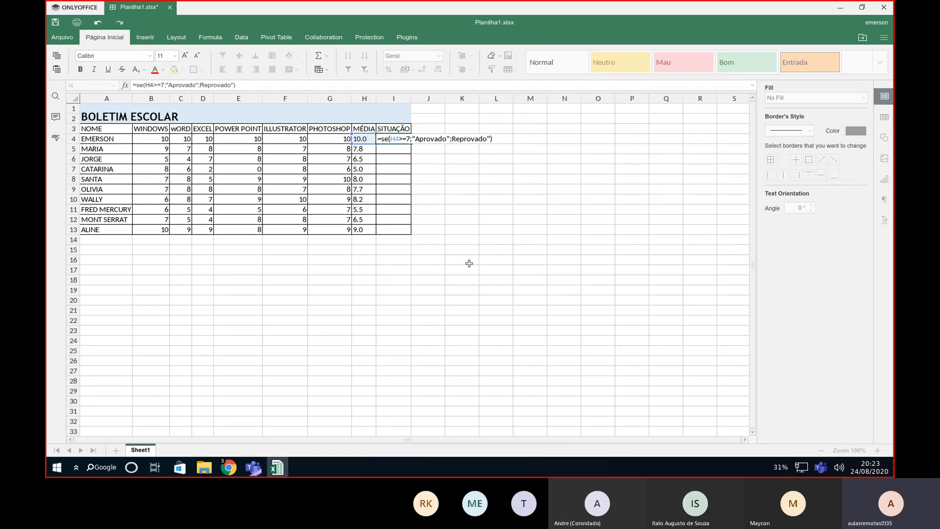
{"action": "key", "text": "Return"}
{"action": "left_click", "coordinate": [469, 264]}
{"action": "key", "text": "Escape"}
- Paste the copied formula text into cell K16, outside the table
{"action": "left_click", "coordinate": [469, 263]}
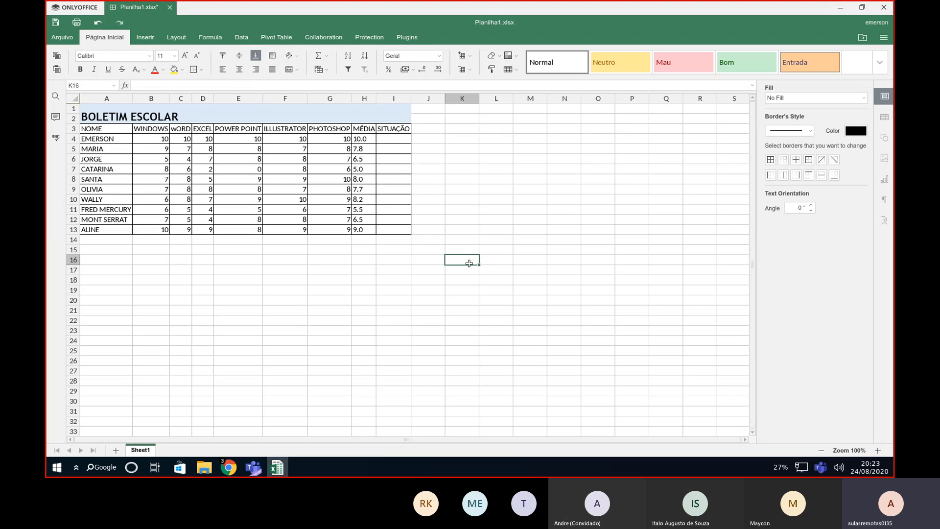
{"action": "key", "text": "ctrl+v"}
{"action": "left_click", "coordinate": [551, 301]}
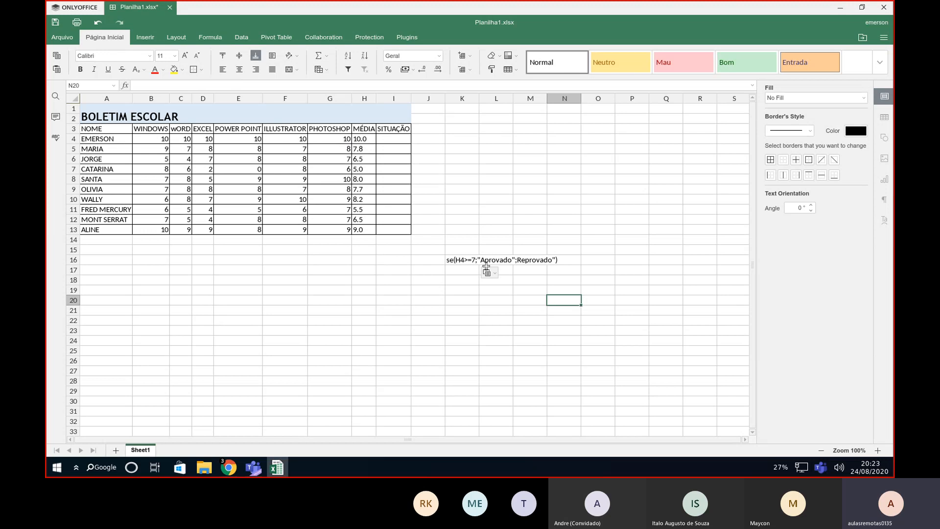
- Set the font size of the formula text in K16 to 20
{"action": "left_click", "coordinate": [471, 259]}
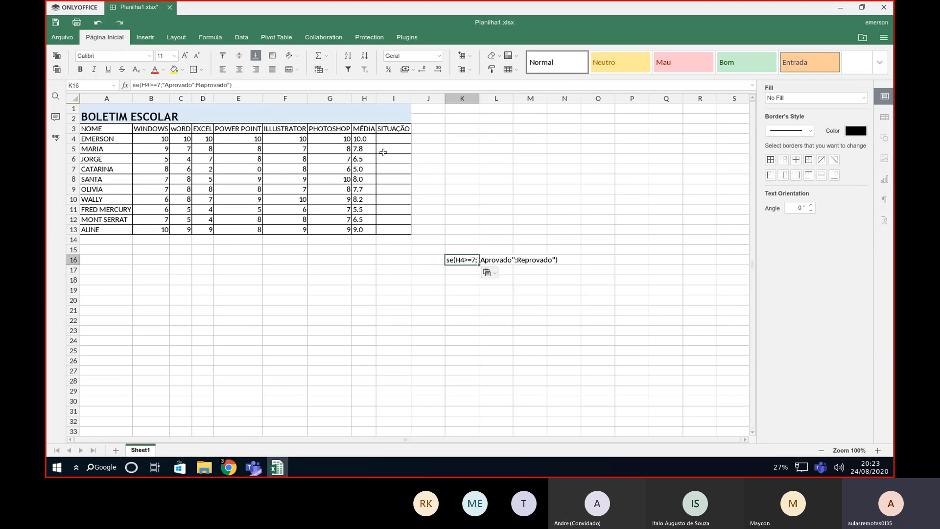
{"action": "left_click", "coordinate": [185, 55]}
{"action": "left_click", "coordinate": [185, 55]}
{"action": "left_click", "coordinate": [185, 55]}
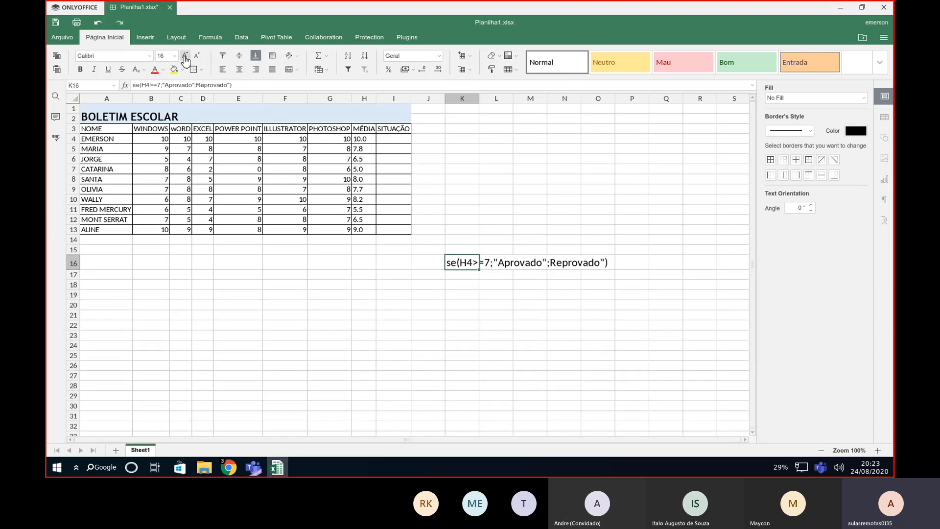
{"action": "left_click", "coordinate": [185, 55]}
{"action": "left_click", "coordinate": [184, 55]}
{"action": "left_click", "coordinate": [184, 55]}
{"action": "left_click", "coordinate": [185, 56]}
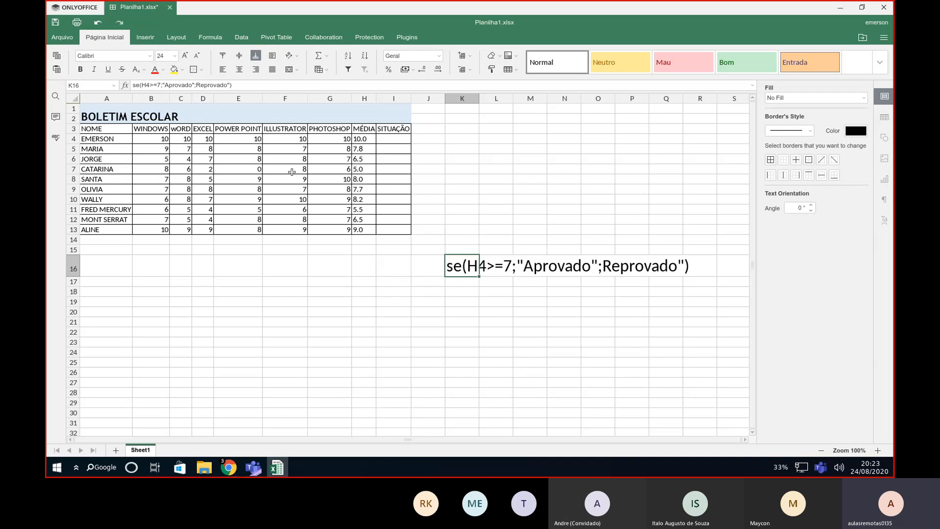
{"action": "left_click", "coordinate": [877, 450]}
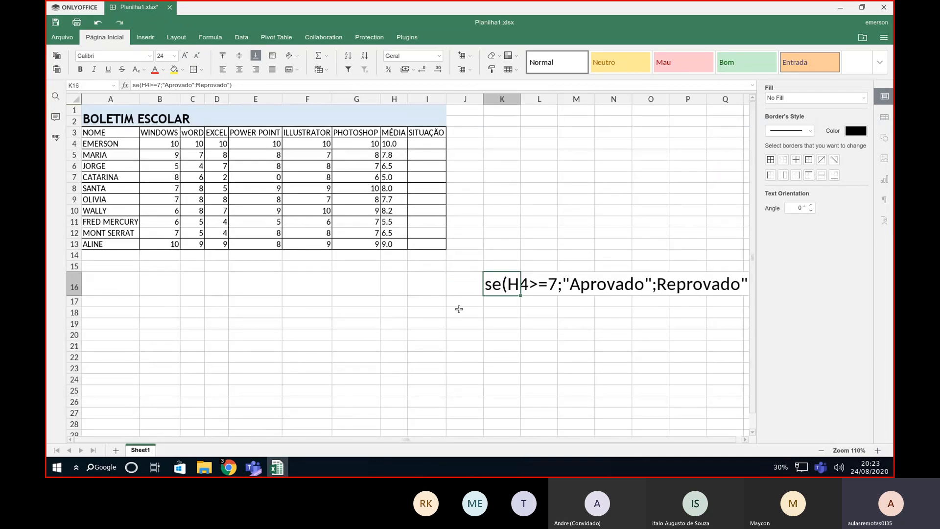
{"action": "left_click", "coordinate": [197, 55]}
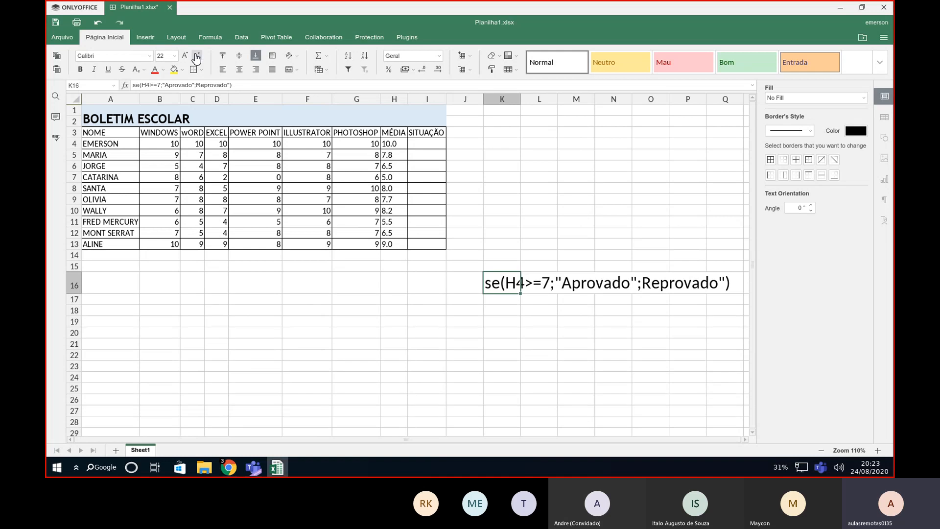
{"action": "left_click", "coordinate": [197, 56]}
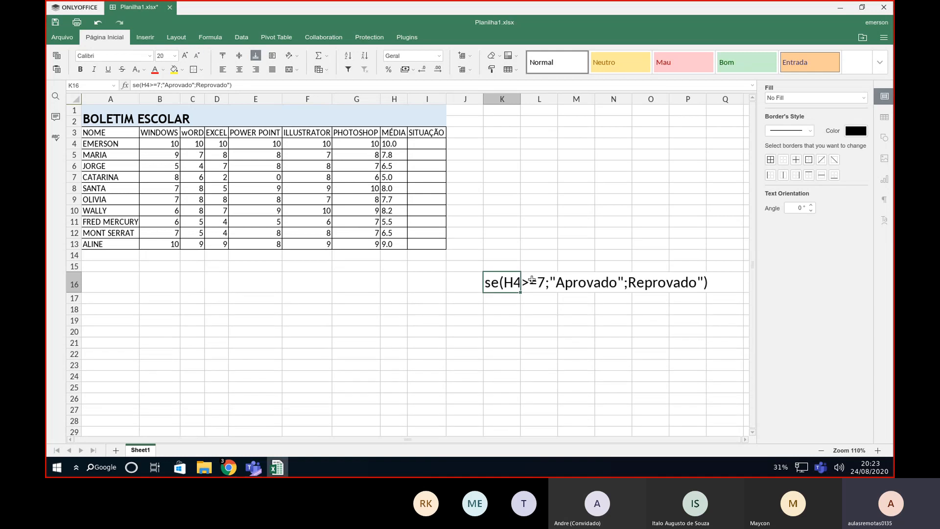
- Enter the formula =if(H4>=7;"Aprovado";"Reprovado") in the first SITUAÇÃO cell, I4
{"action": "left_click", "coordinate": [878, 451]}
{"action": "left_click", "coordinate": [878, 450]}
{"action": "left_click", "coordinate": [878, 451]}
{"action": "left_click", "coordinate": [521, 157]}
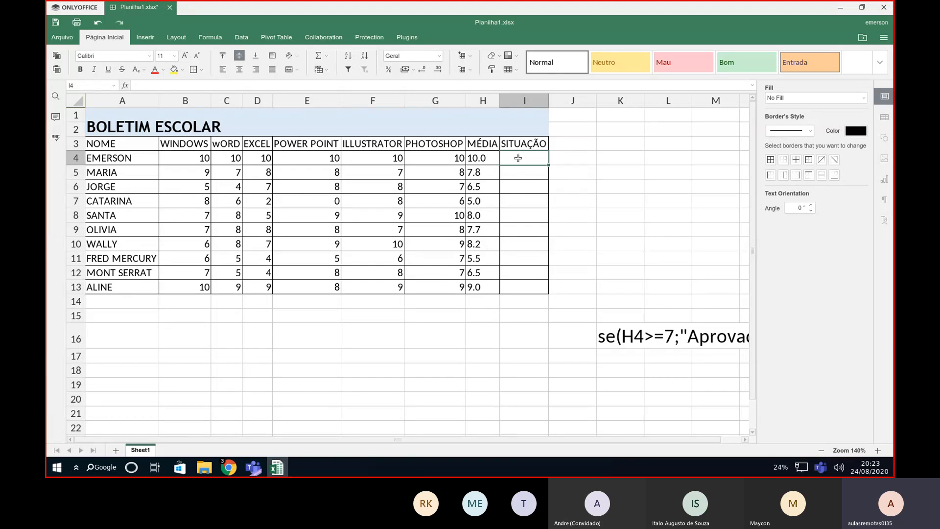
{"action": "type", "text": "="}
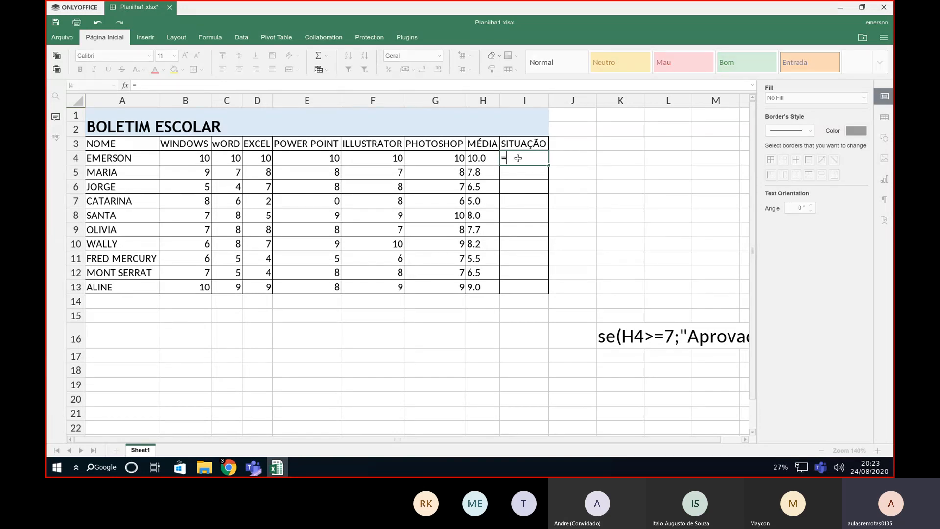
{"action": "type", "text": "if("}
{"action": "left_click", "coordinate": [478, 159]}
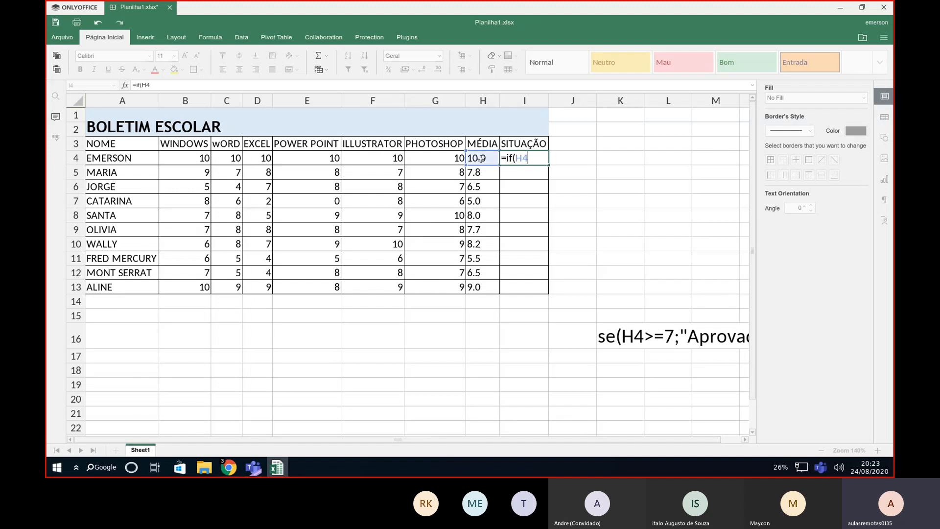
{"action": "type", "text": ">=7;\"Aprovado\";\""}
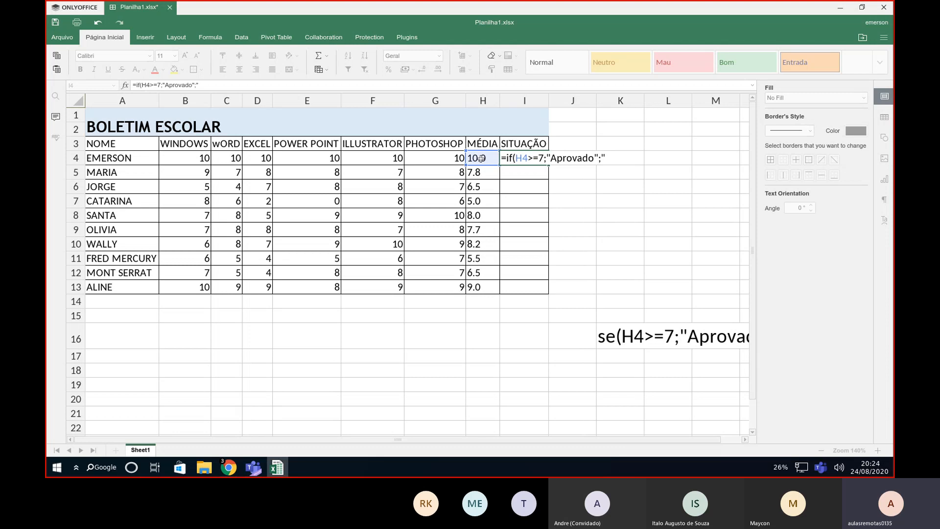
{"action": "type", "text": "Reprovado\""}
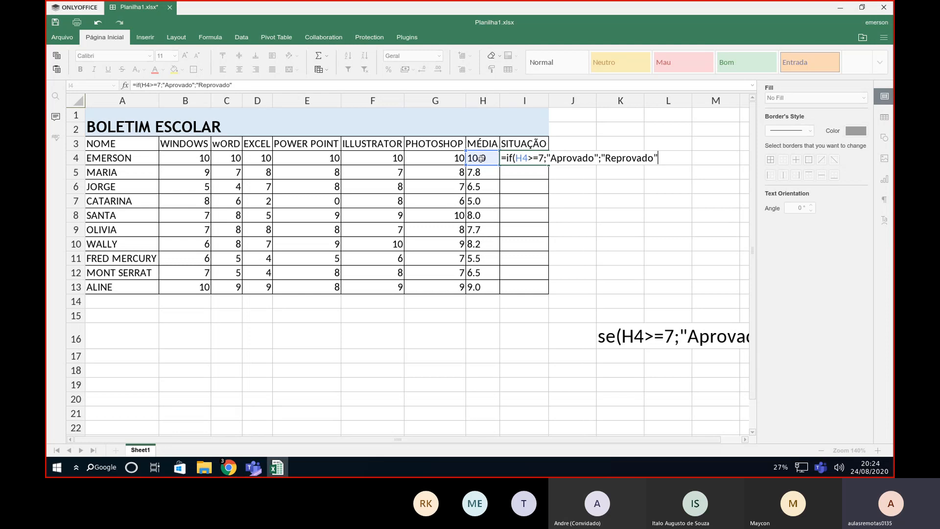
{"action": "type", "text": ")"}
{"action": "key", "text": "Return"}
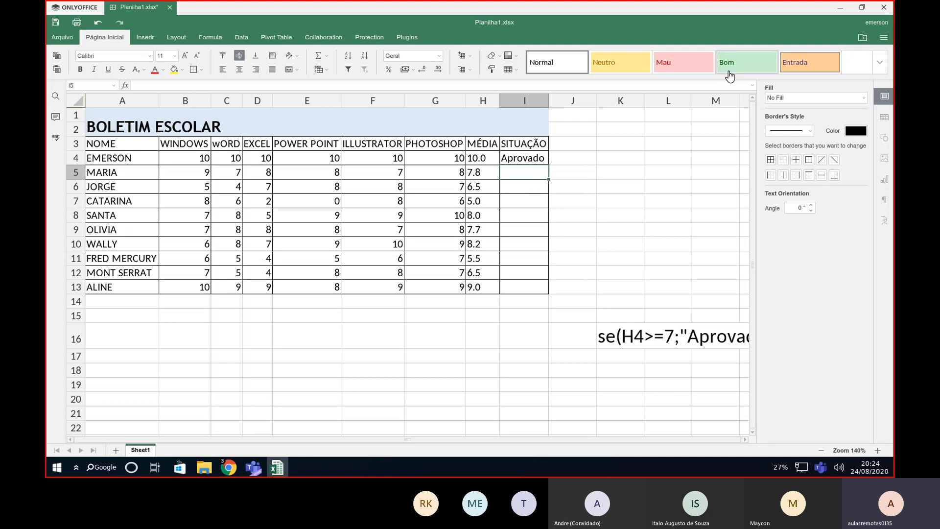
- Apply the Bom cell style to I5 and move that cell onto I4, replacing its contents
{"action": "left_click", "coordinate": [752, 62]}
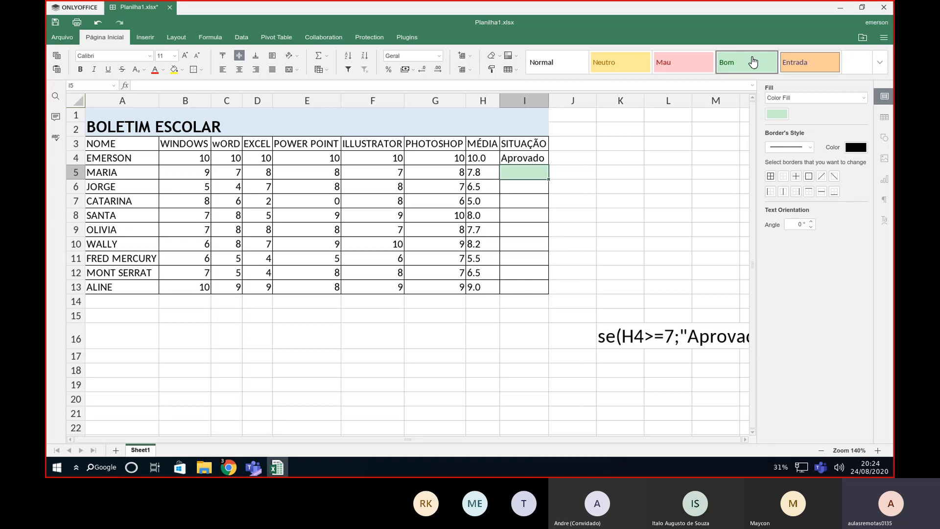
{"action": "left_click_drag", "start_coordinate": [550, 170], "coordinate": [538, 161]}
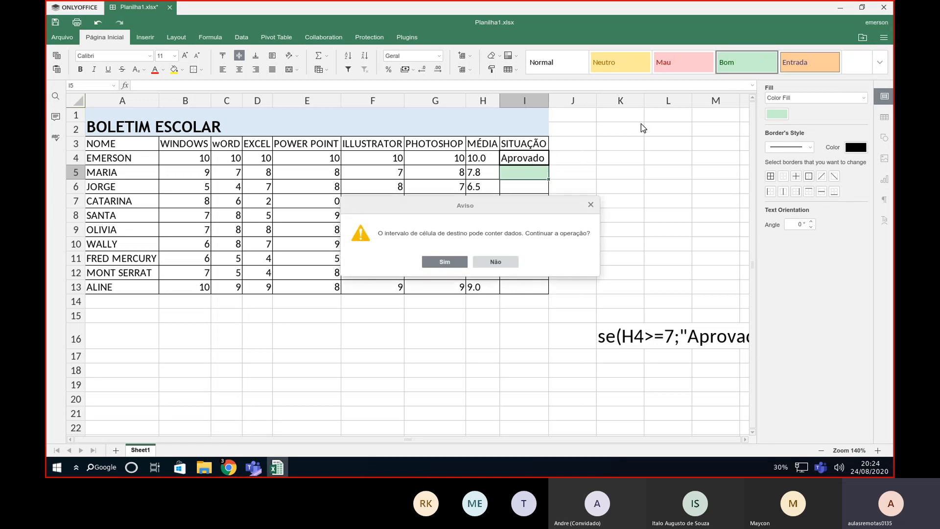
{"action": "left_click", "coordinate": [459, 265]}
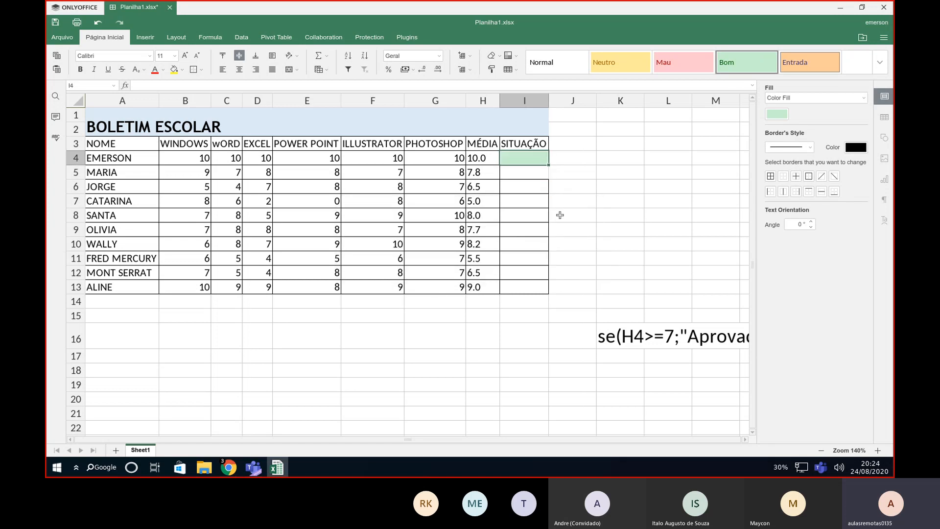
- Undo the last cell move and apply the Mau cell style to I4
{"action": "key", "text": "ctrl+z"}
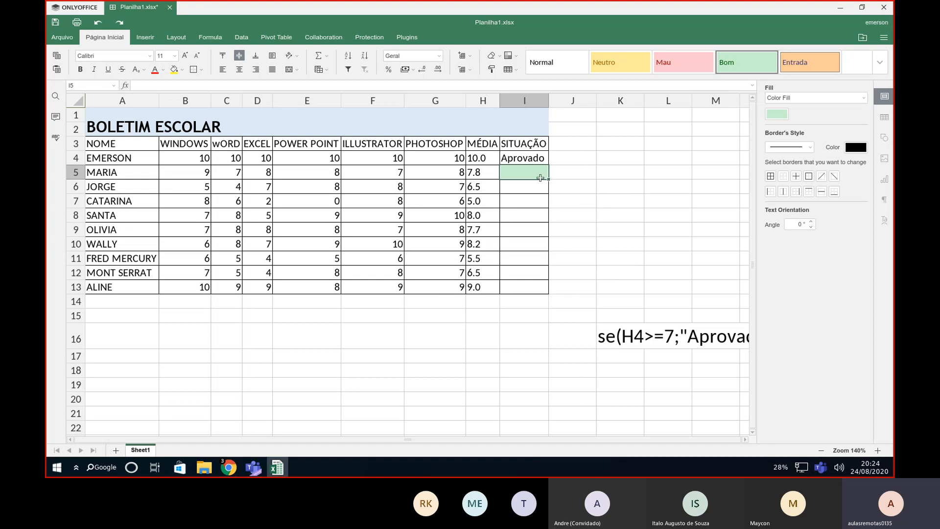
{"action": "left_click", "coordinate": [537, 162]}
{"action": "left_click", "coordinate": [745, 68]}
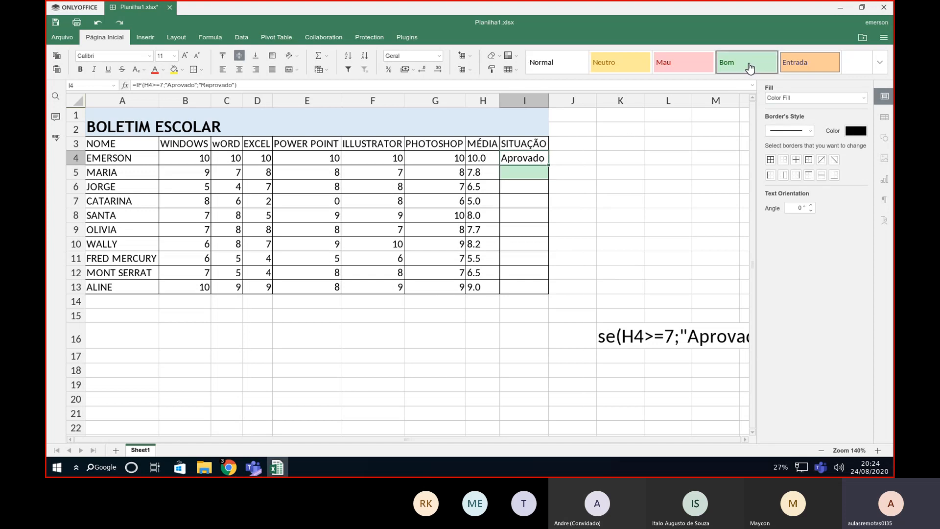
{"action": "left_click", "coordinate": [685, 67]}
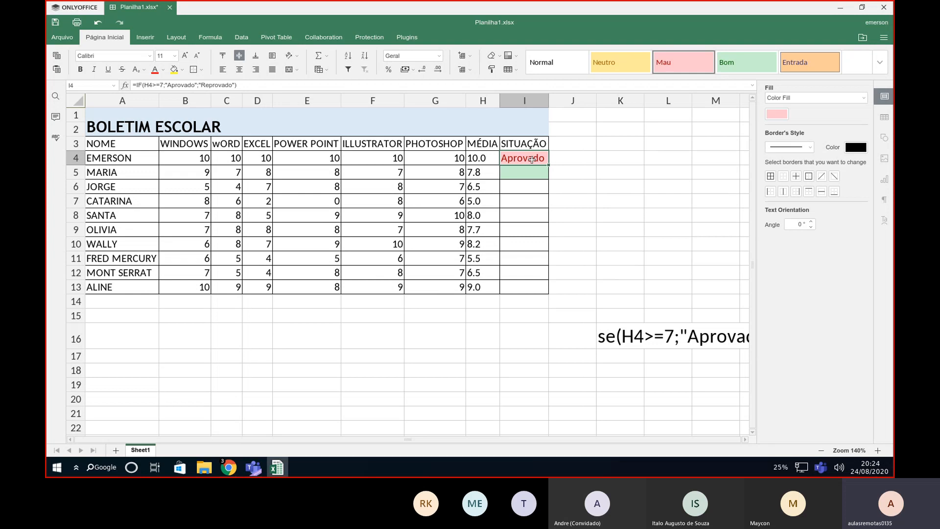
{"action": "left_click", "coordinate": [881, 69]}
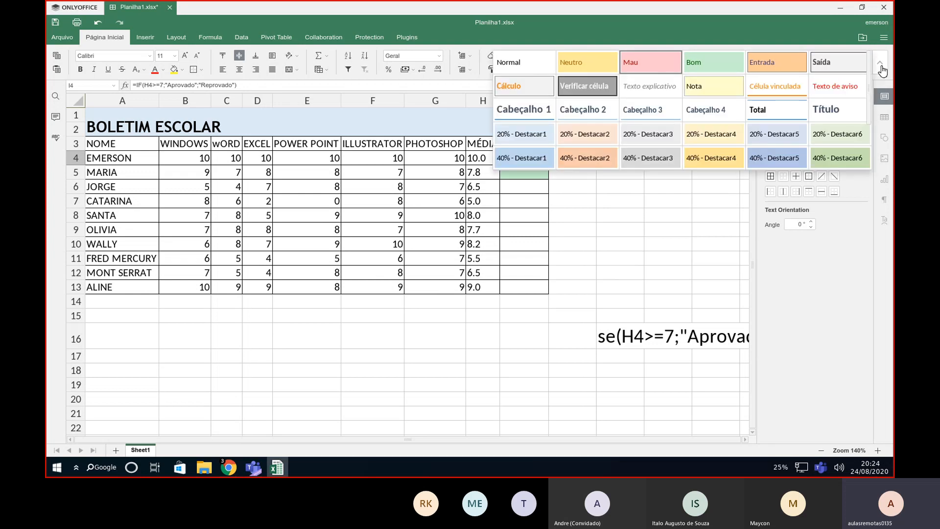
- Switch to Microsoft Teams, admit the guest waiting in the lobby, and open the meeting chat
{"action": "left_click", "coordinate": [261, 463]}
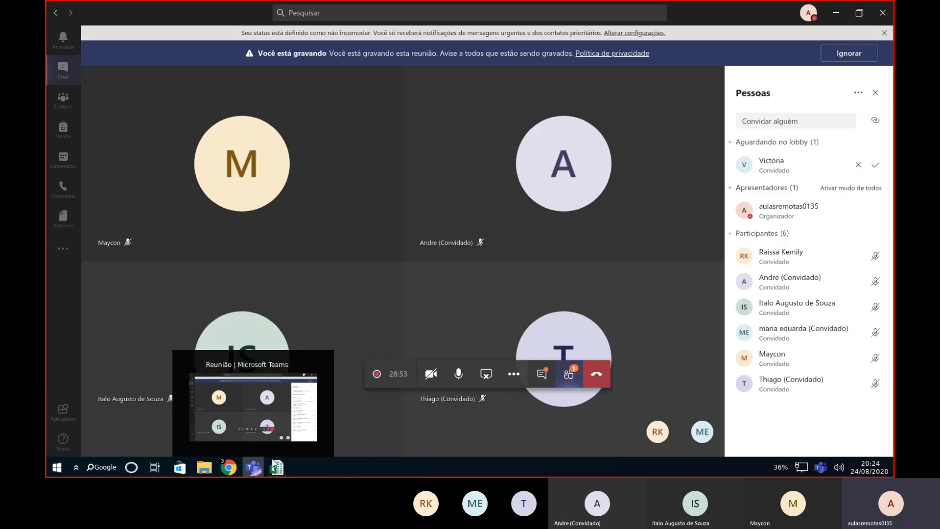
{"action": "left_click", "coordinate": [876, 164]}
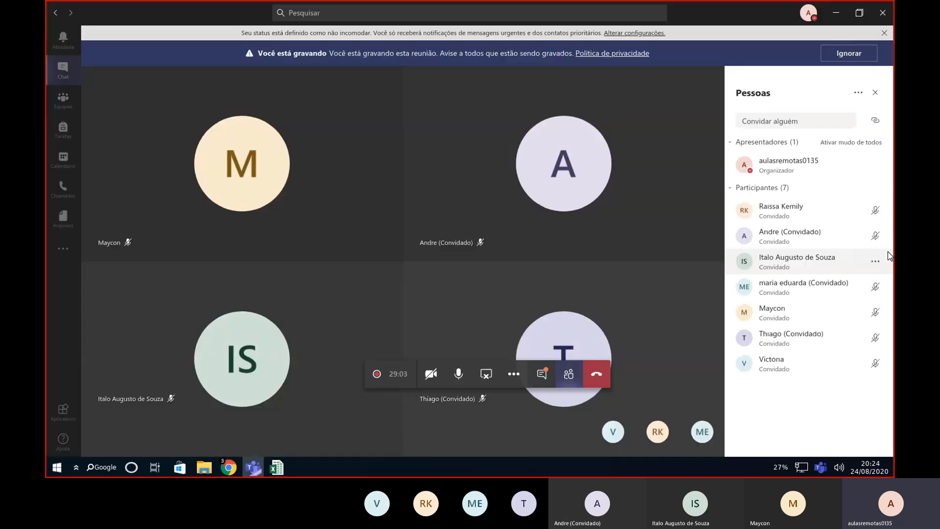
{"action": "left_click", "coordinate": [542, 374]}
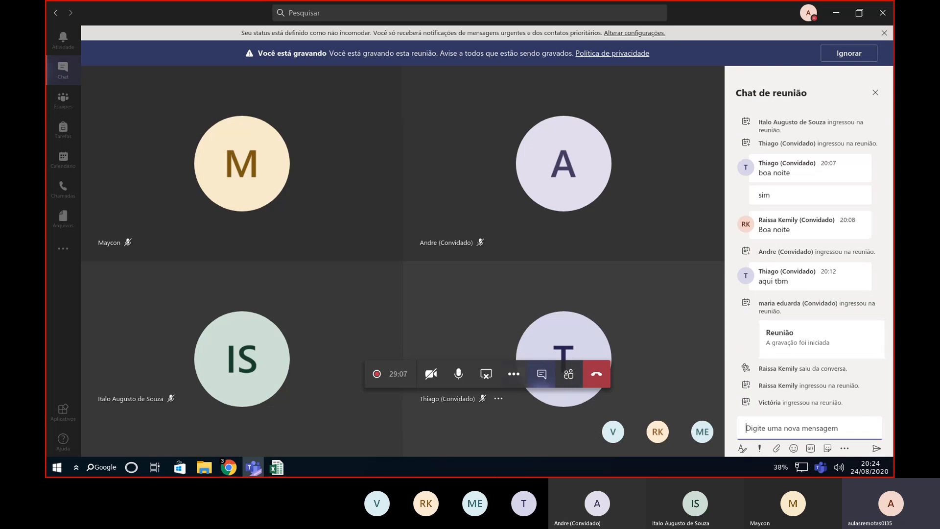
- Switch back to ONLYOFFICE and reset cells I4 and I5 to the Normal cell style
{"action": "left_click", "coordinate": [277, 468]}
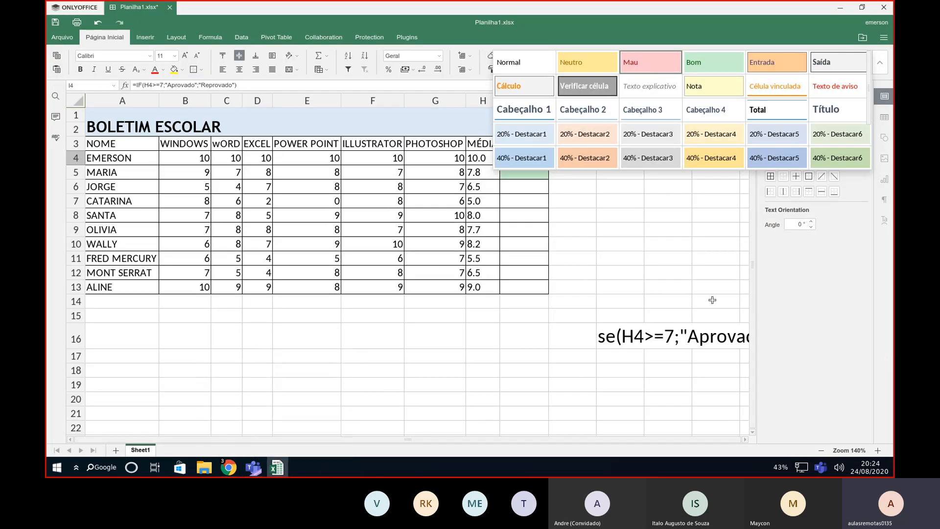
{"action": "left_click", "coordinate": [789, 314]}
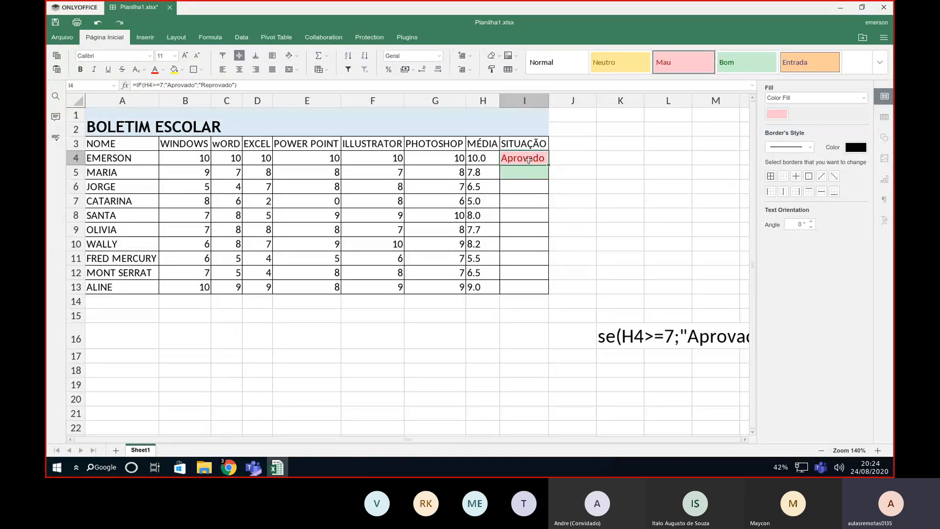
{"action": "left_click", "coordinate": [551, 67]}
{"action": "left_click", "coordinate": [524, 175]}
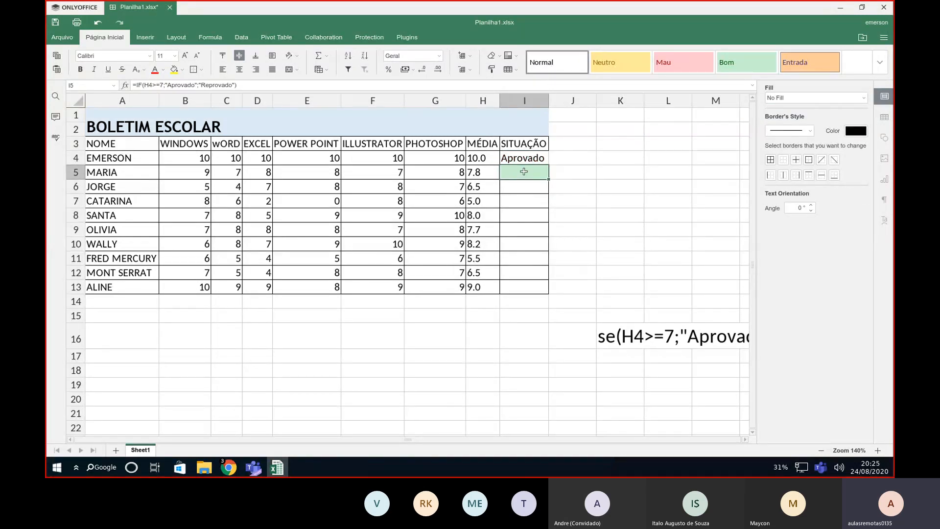
{"action": "left_click", "coordinate": [559, 72]}
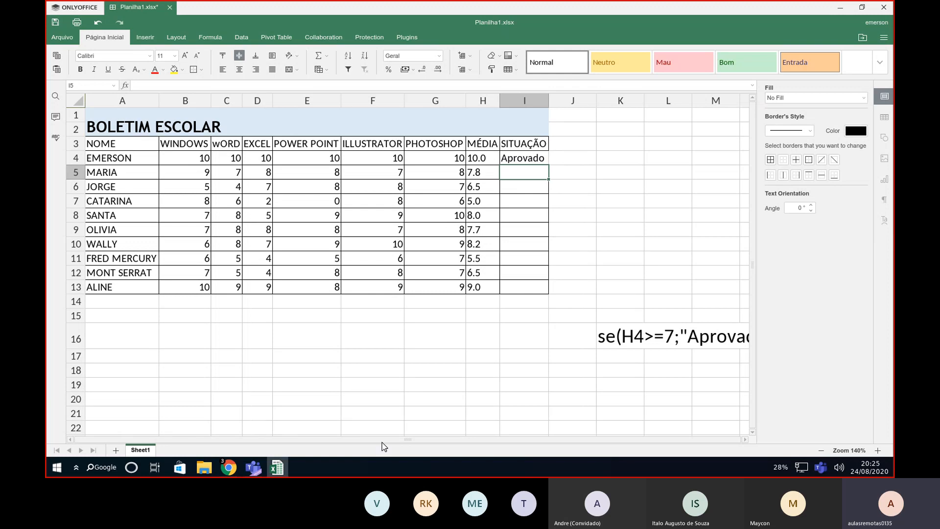
{"action": "left_click", "coordinate": [125, 85]}
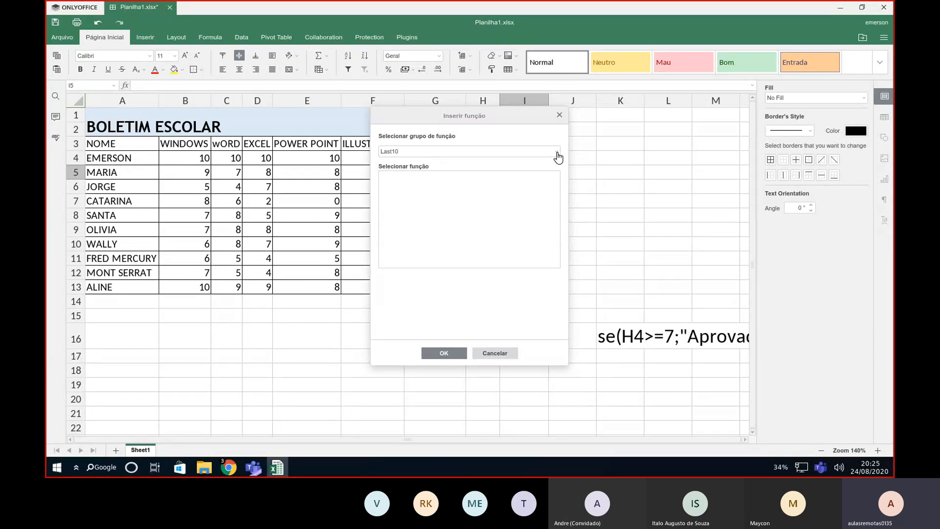
{"action": "left_click", "coordinate": [444, 353]}
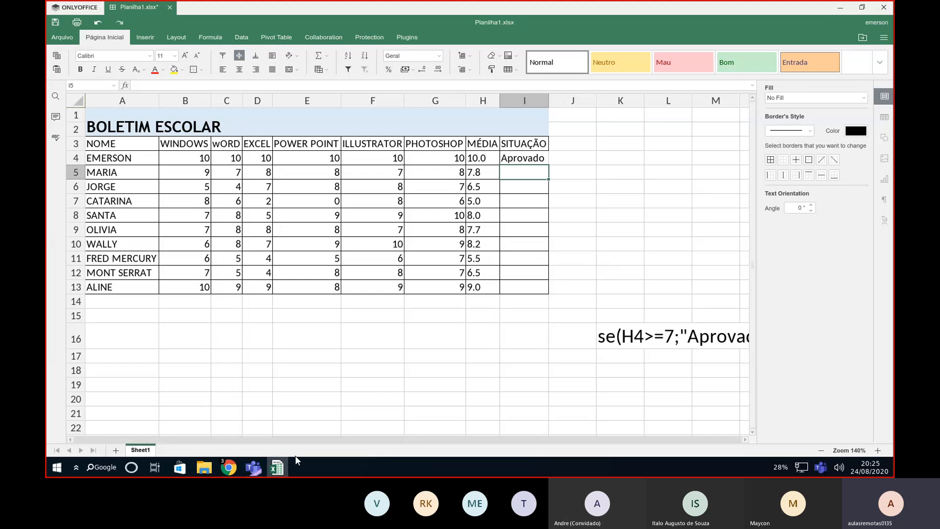
- Switch to the AULA 1 EXCEL workbook in Chrome and insert the SOMASE function into the first SITUAÇÃO cell, I4
{"action": "mouse_move", "coordinate": [228, 467]}
{"action": "left_click", "coordinate": [264, 399]}
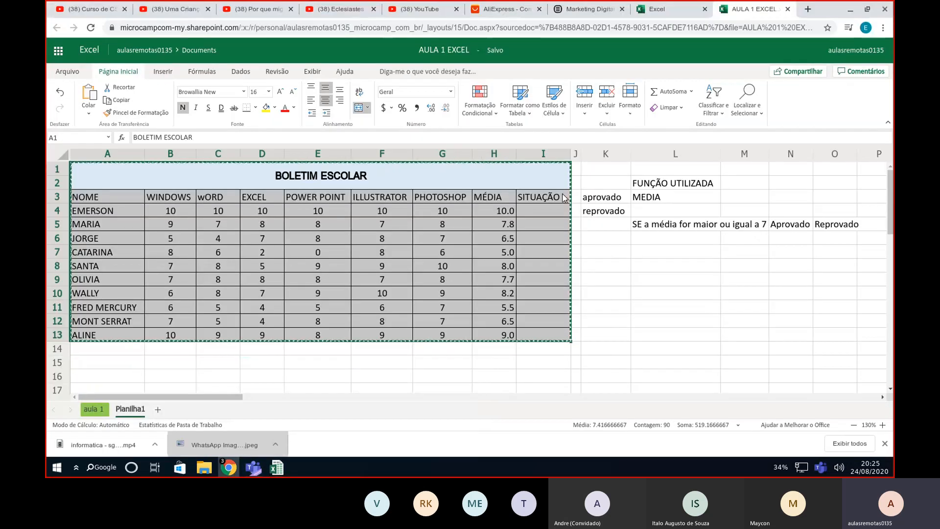
{"action": "left_click", "coordinate": [549, 214]}
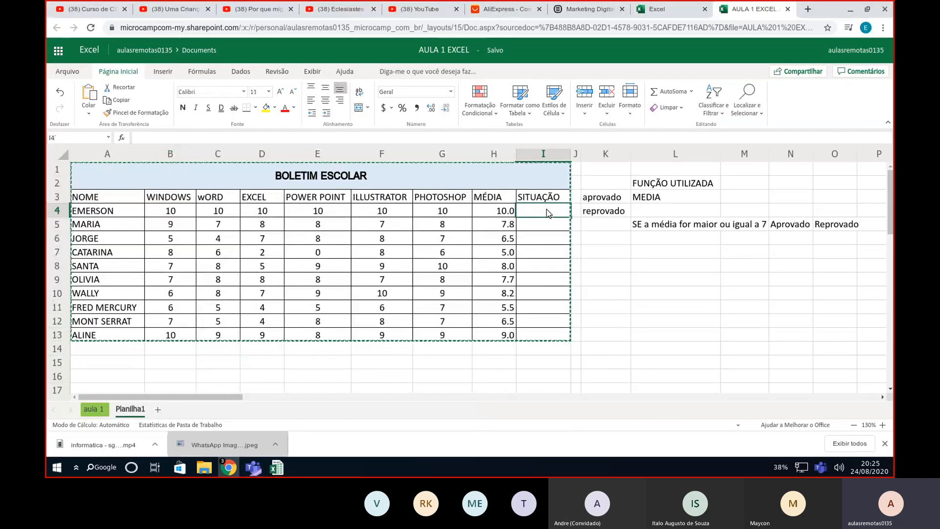
{"action": "left_click", "coordinate": [121, 138]}
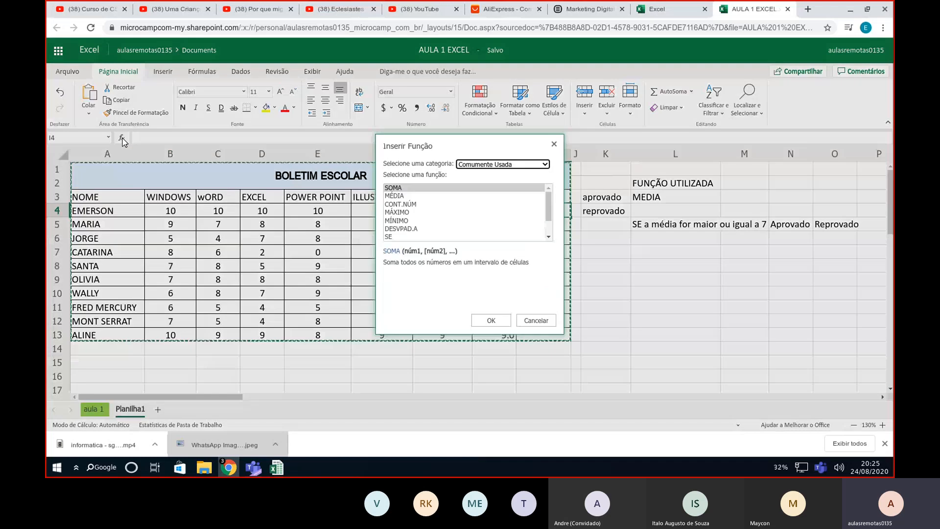
{"action": "double_click", "coordinate": [394, 239]}
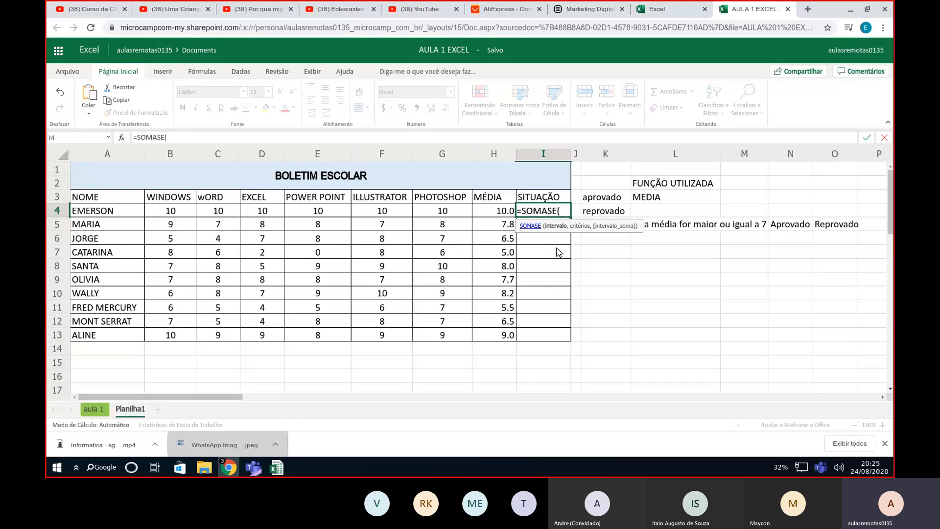
- Shorten the function name in I4 from SOMASE to SE, leaving =SE( in the cell
{"action": "left_click", "coordinate": [548, 214]}
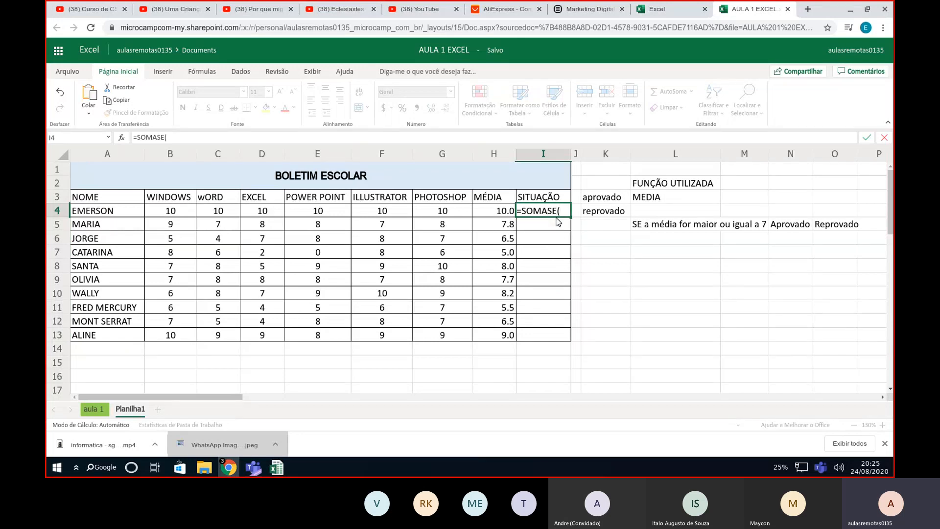
{"action": "key", "text": "BackSpace"}
{"action": "key", "text": "BackSpace"}
{"action": "key", "text": "BackSpace"}
{"action": "key", "text": "BackSpace"}
{"action": "left_click", "coordinate": [121, 138]}
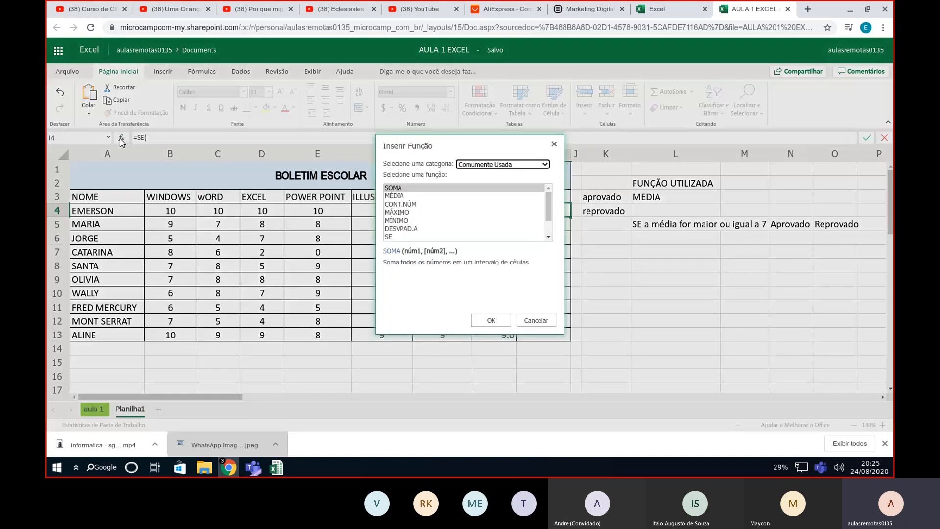
{"action": "double_click", "coordinate": [390, 236]}
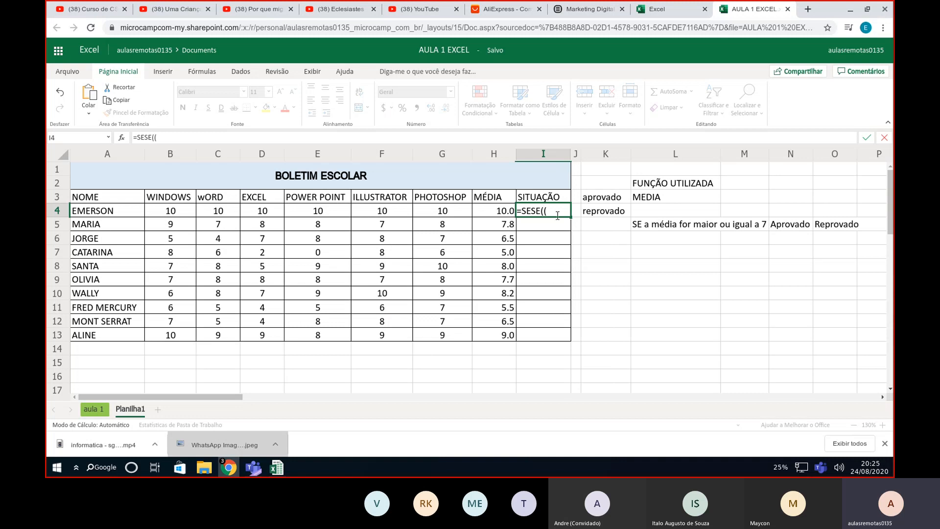
{"action": "left_click", "coordinate": [530, 211]}
{"action": "key", "text": "BackSpace"}
{"action": "key", "text": "BackSpace"}
- Replace the function name SE in the I4 formula with if
{"action": "left_click", "coordinate": [539, 207]}
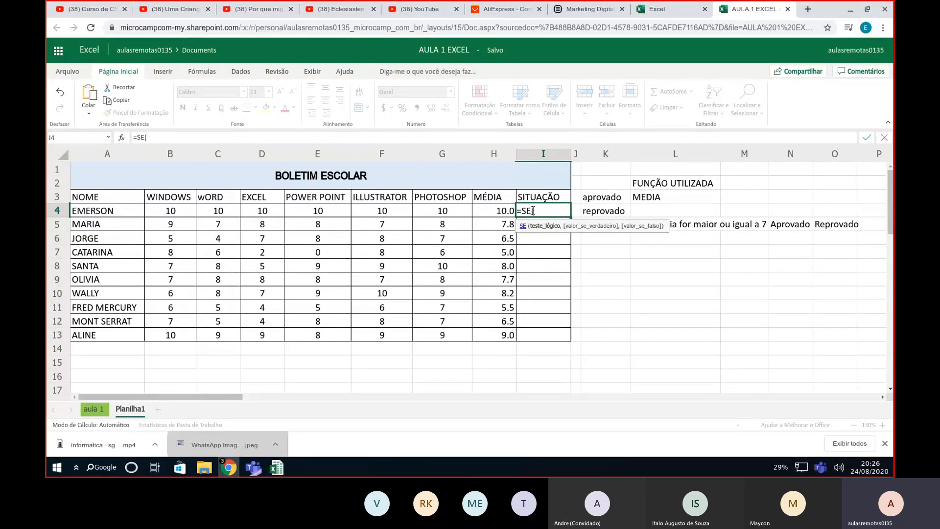
{"action": "left_click", "coordinate": [533, 211]}
{"action": "key", "text": "BackSpace"}
{"action": "key", "text": "BackSpace"}
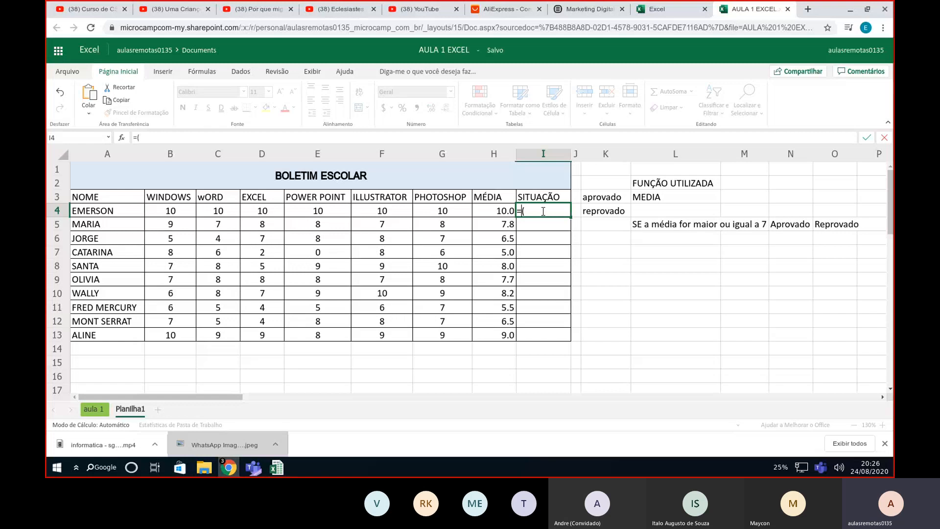
{"action": "type", "text": "if"}
- Complete and enter the I4 formula as =if(H4>=7;"aprovado";"reprovado")
{"action": "left_click", "coordinate": [502, 213]}
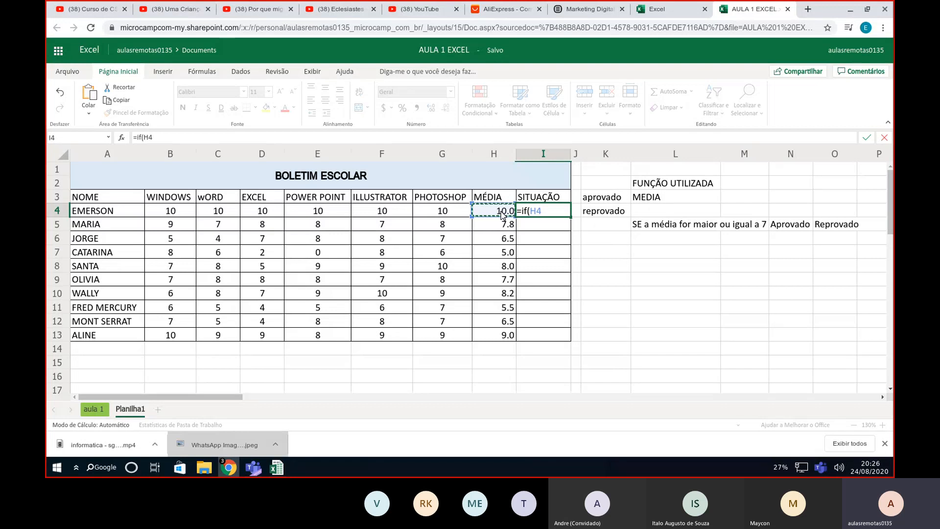
{"action": "type", "text": ">=7;\"aprovaod"}
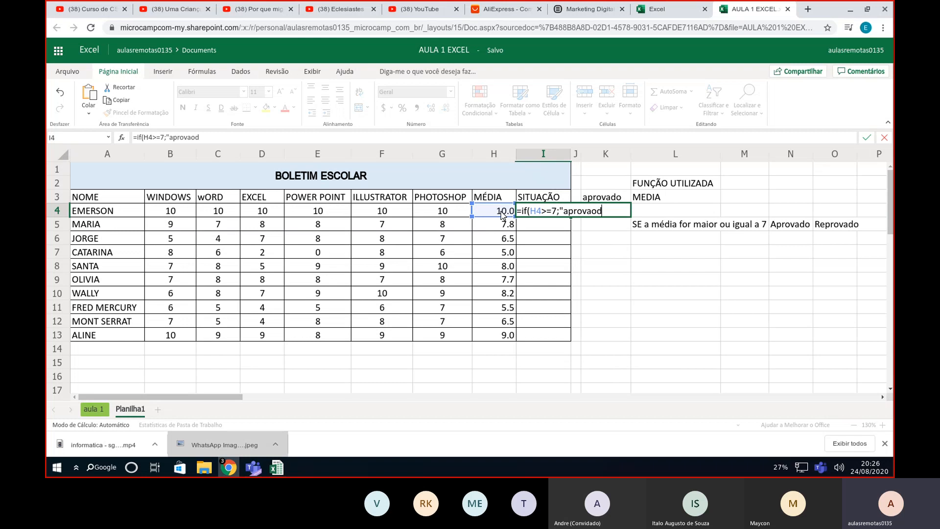
{"action": "key", "text": "BackSpace"}
{"action": "key", "text": "BackSpace"}
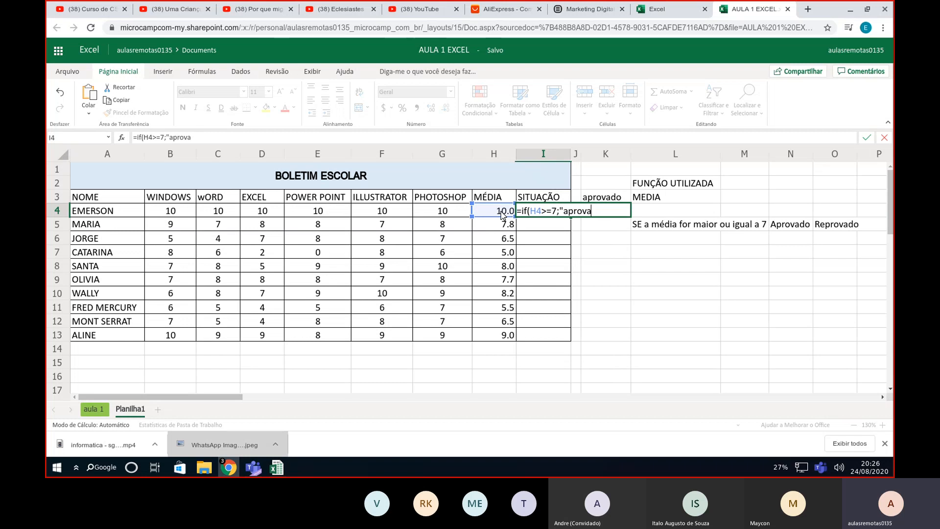
{"action": "type", "text": "do\";\""}
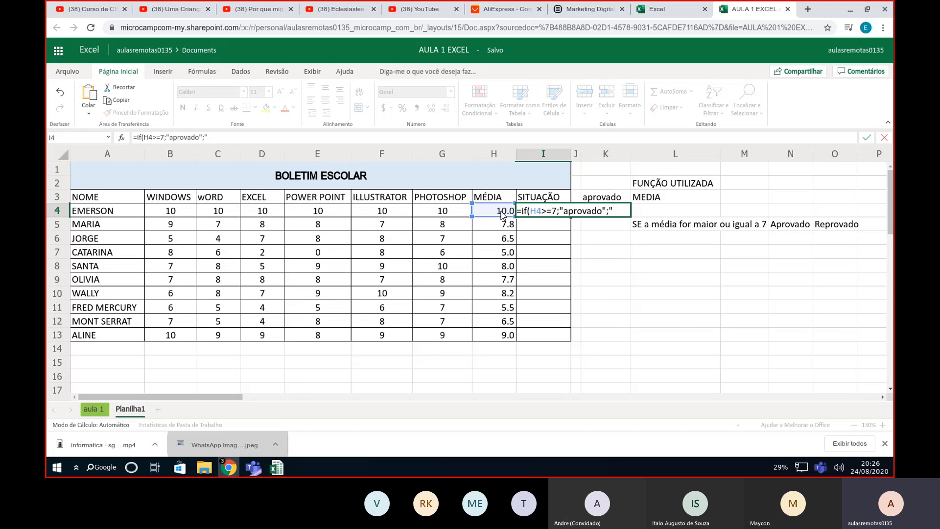
{"action": "type", "text": "reprovado"}
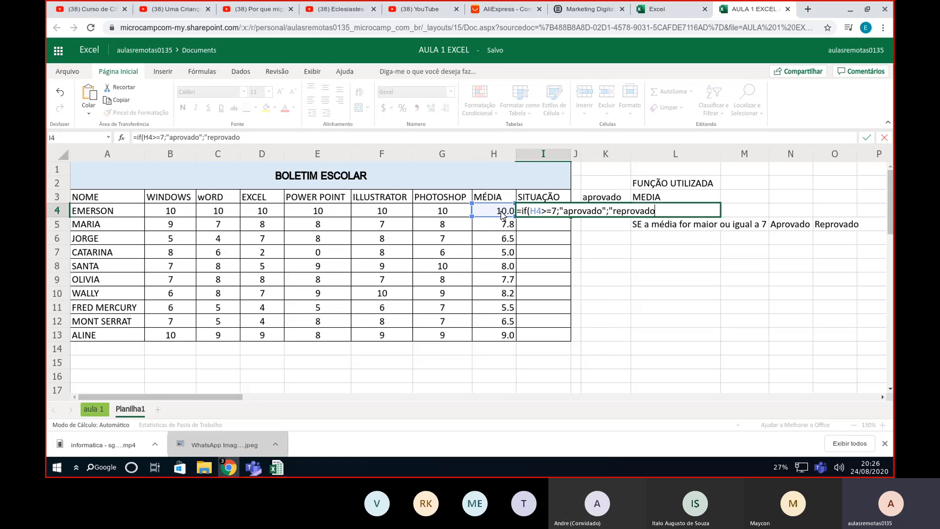
{"action": "type", "text": "\")"}
{"action": "key", "text": "Return"}
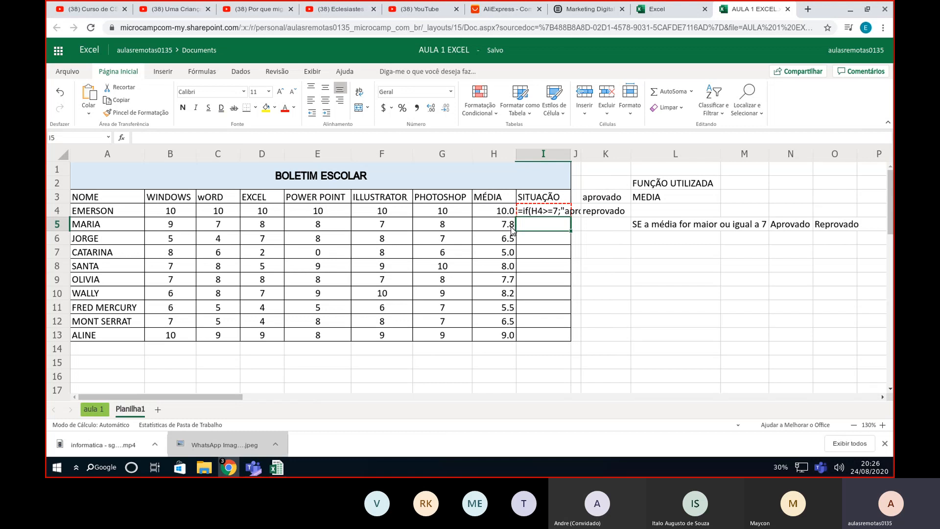
- Reopen the I4 formula for editing and change its function name from if to SE
{"action": "left_click", "coordinate": [525, 213]}
{"action": "double_click", "coordinate": [526, 212]}
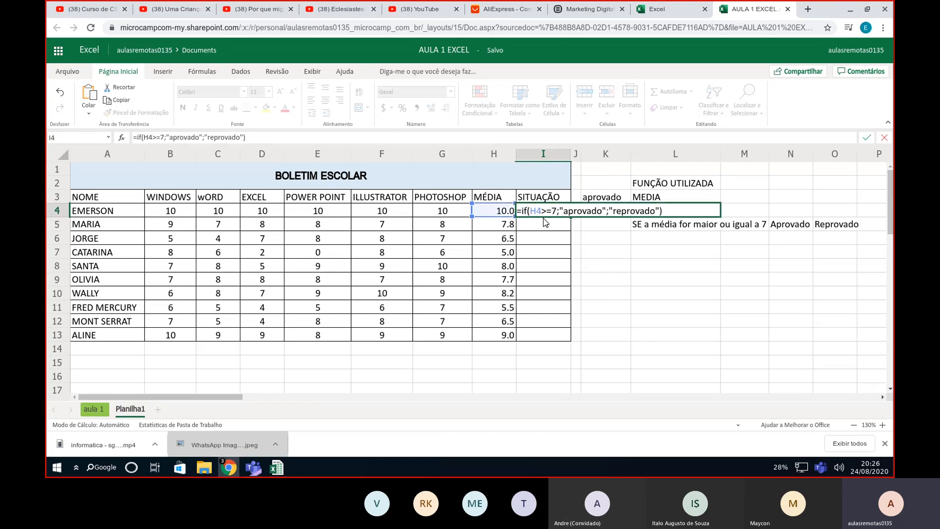
{"action": "type", "text": "SE"}
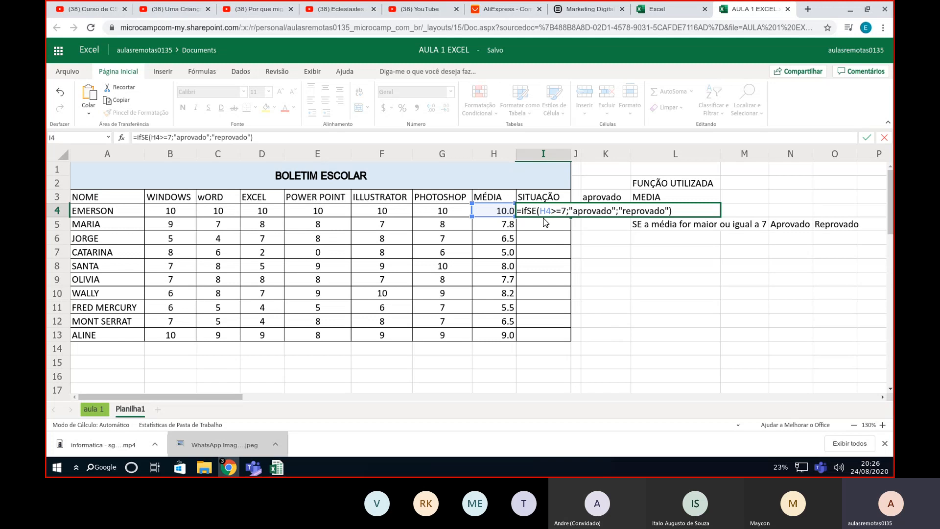
{"action": "key", "text": "Left"}
{"action": "key", "text": "Left"}
{"action": "key", "text": "BackSpace"}
{"action": "key", "text": "BackSpace"}
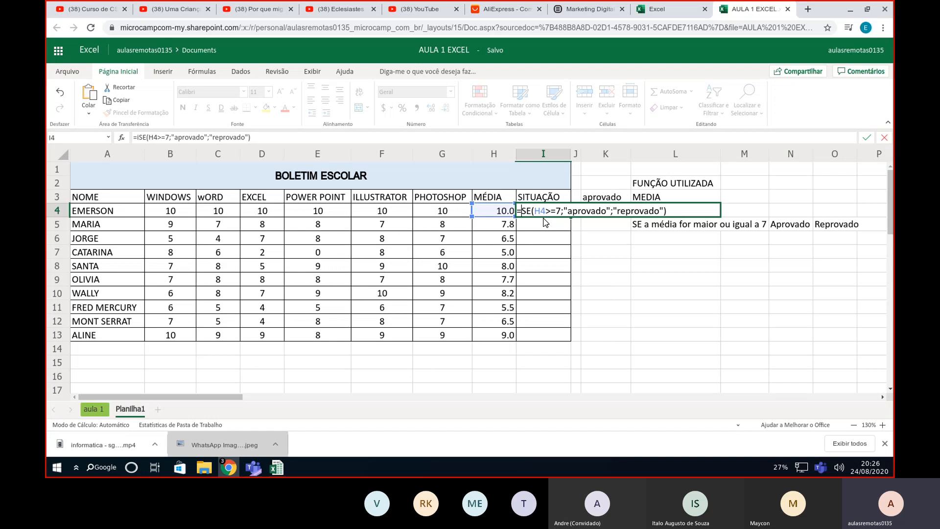
- Replace the semicolon after H4>=7 in the I4 formula with a comma
{"action": "key", "text": "Right"}
{"action": "key", "text": "Right"}
{"action": "key", "text": "Right"}
{"action": "key", "text": "Right"}
{"action": "key", "text": "Right"}
{"action": "key", "text": "Right"}
{"action": "key", "text": "Right"}
{"action": "key", "text": "Right"}
{"action": "key", "text": "Right"}
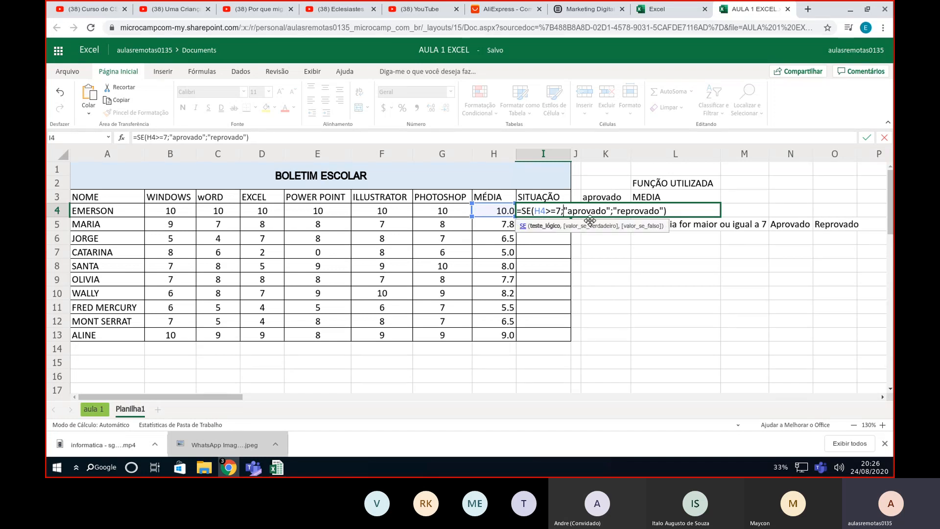
{"action": "key", "text": "BackSpace"}
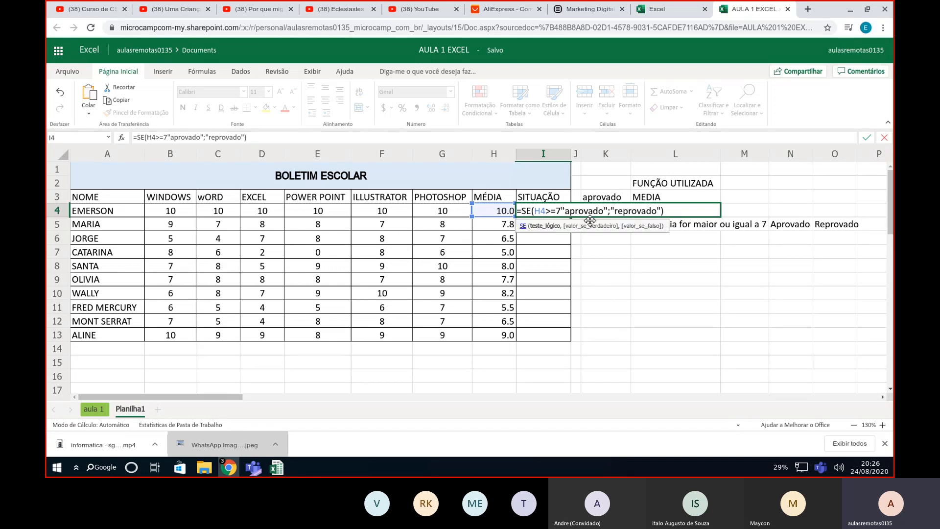
{"action": "type", "text": ","}
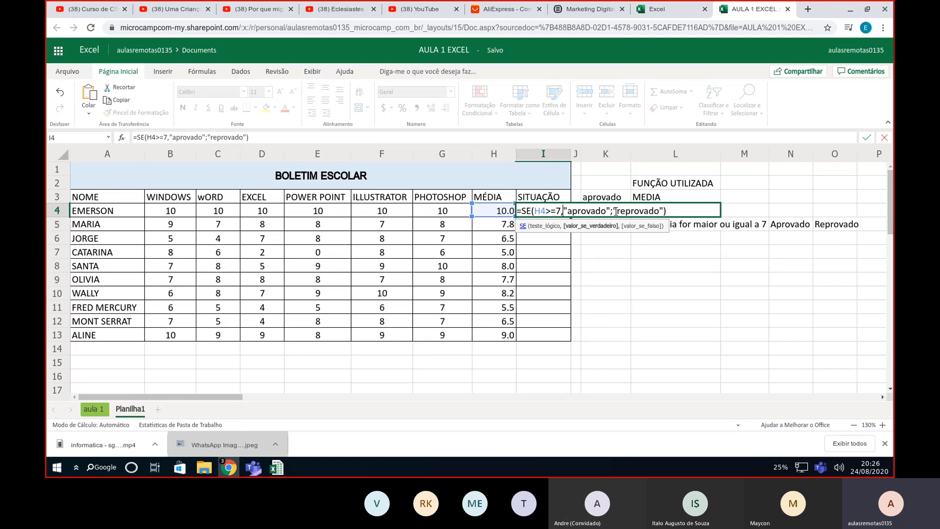
- Replace the semicolon between "aprovado" and "reprovado" with a comma and enter the I4 formula
{"action": "left_click_drag", "start_coordinate": [616, 211], "coordinate": [613, 210]}
{"action": "left_click", "coordinate": [613, 210]}
{"action": "key", "text": "BackSpace"}
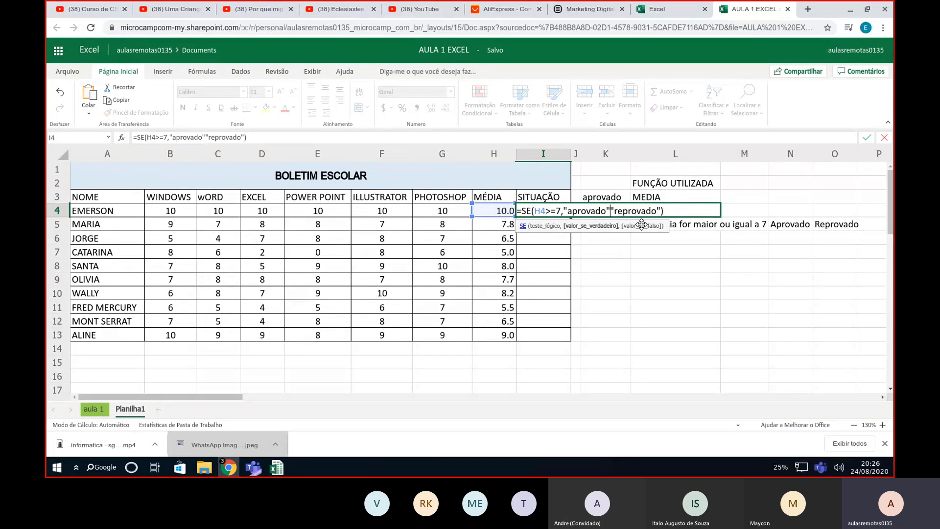
{"action": "type", "text": ","}
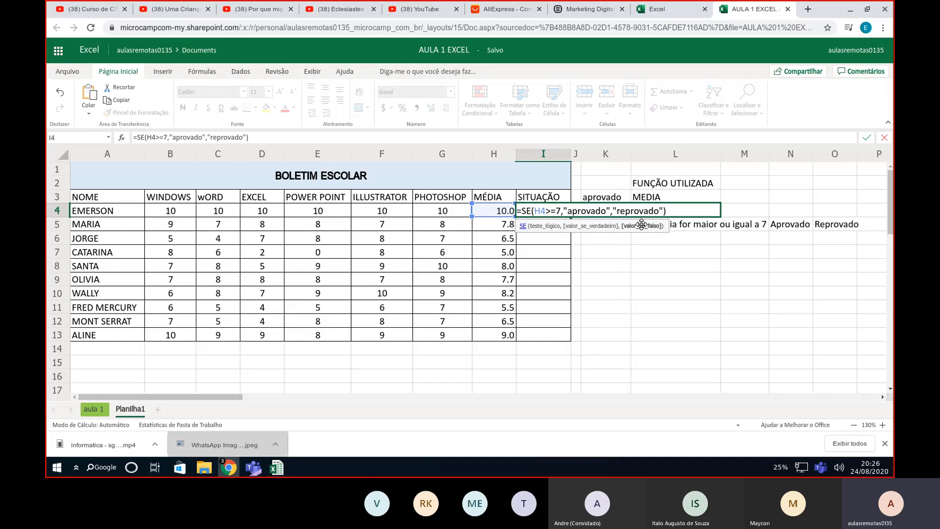
{"action": "key", "text": "Return"}
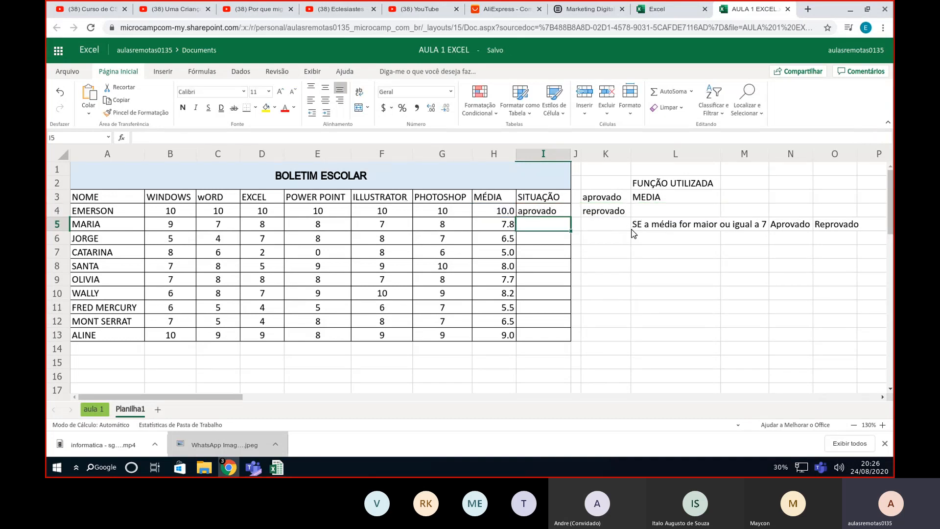
- Switch to ONLYOFFICE and back to Excel to compare the conditional formulas in cell I4 of both workbooks
{"action": "left_click", "coordinate": [277, 468]}
{"action": "double_click", "coordinate": [513, 162]}
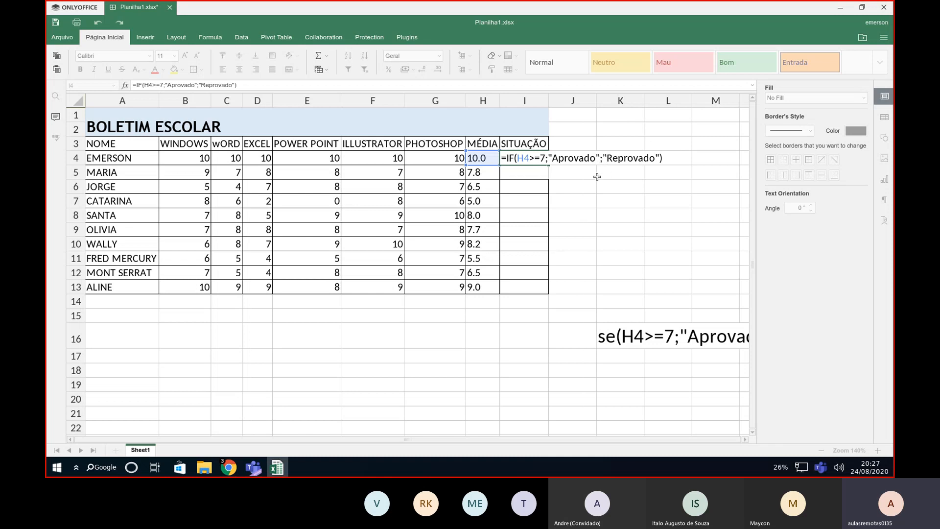
{"action": "mouse_move", "coordinate": [232, 466]}
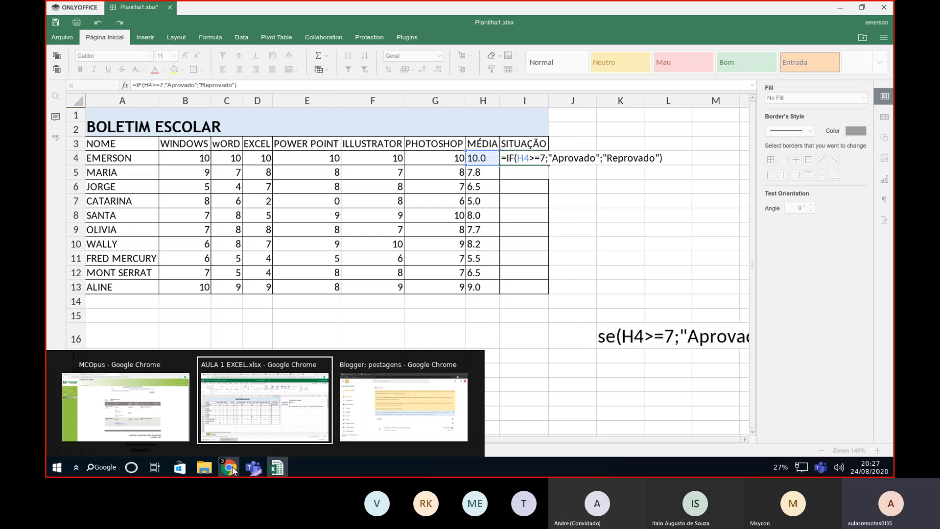
{"action": "left_click", "coordinate": [283, 424]}
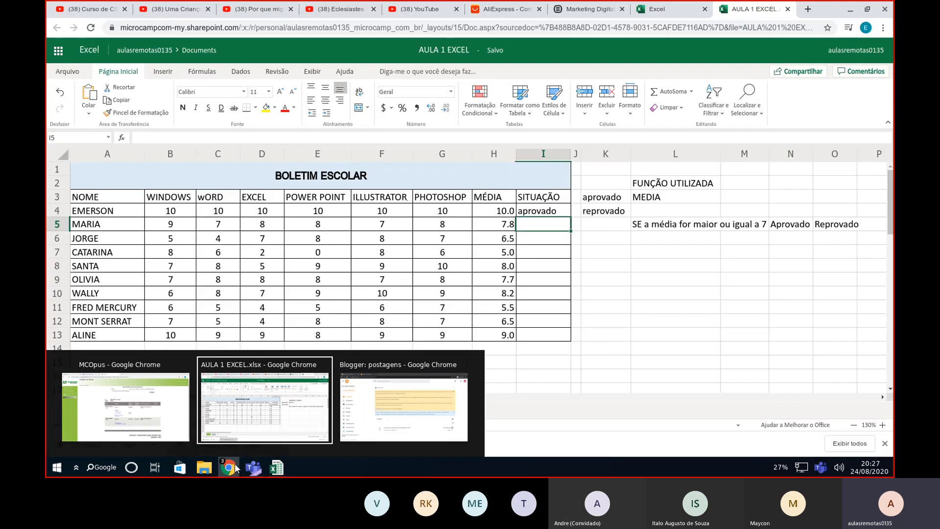
{"action": "left_click", "coordinate": [542, 212]}
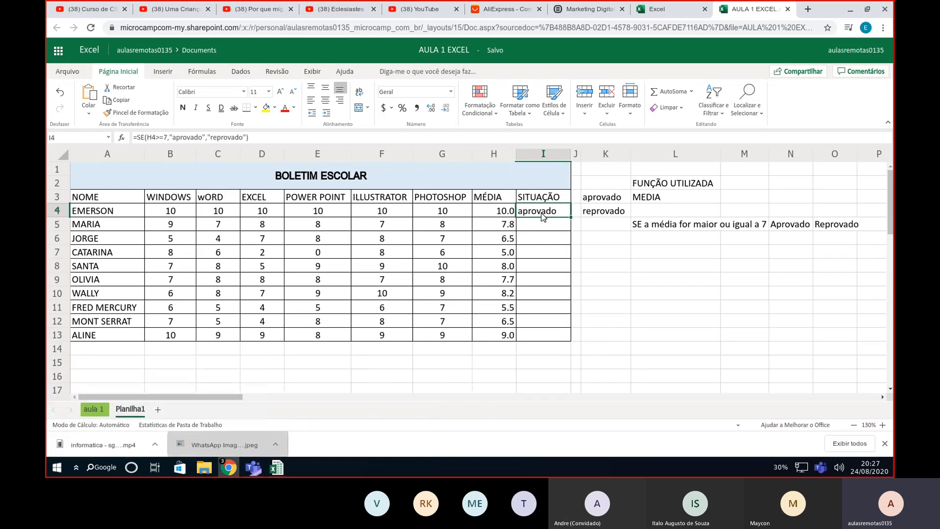
{"action": "double_click", "coordinate": [558, 211]}
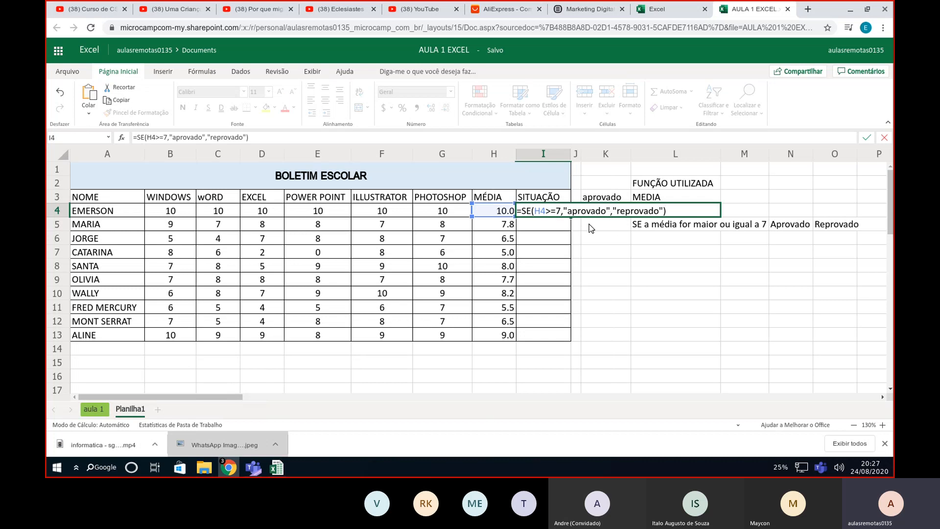
{"action": "left_click", "coordinate": [539, 226]}
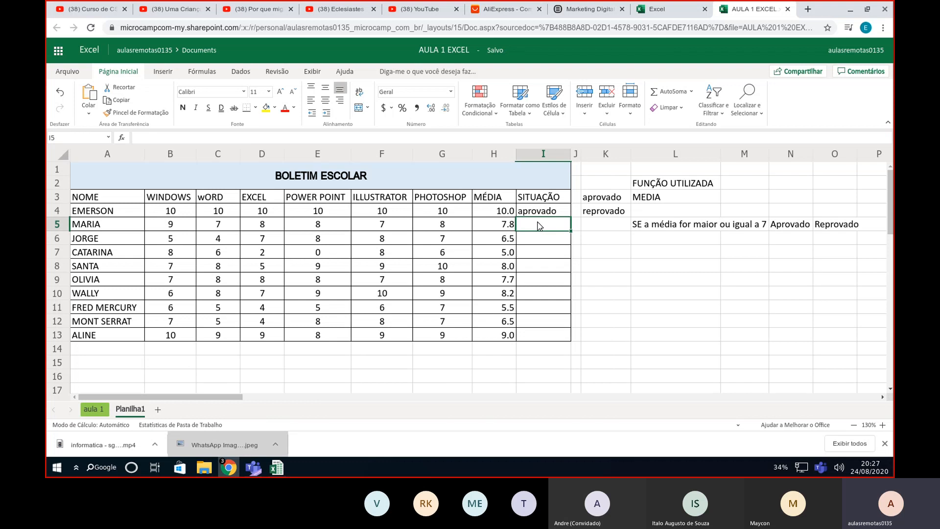
- Change the true result in the I4 formula to uppercase "APROVADO"
{"action": "left_click", "coordinate": [527, 214]}
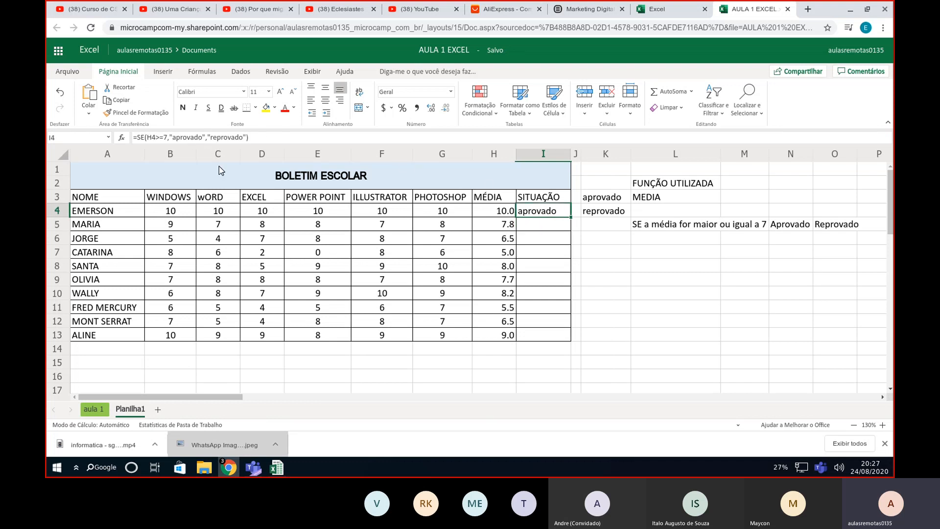
{"action": "left_click_drag", "start_coordinate": [202, 137], "coordinate": [172, 141]}
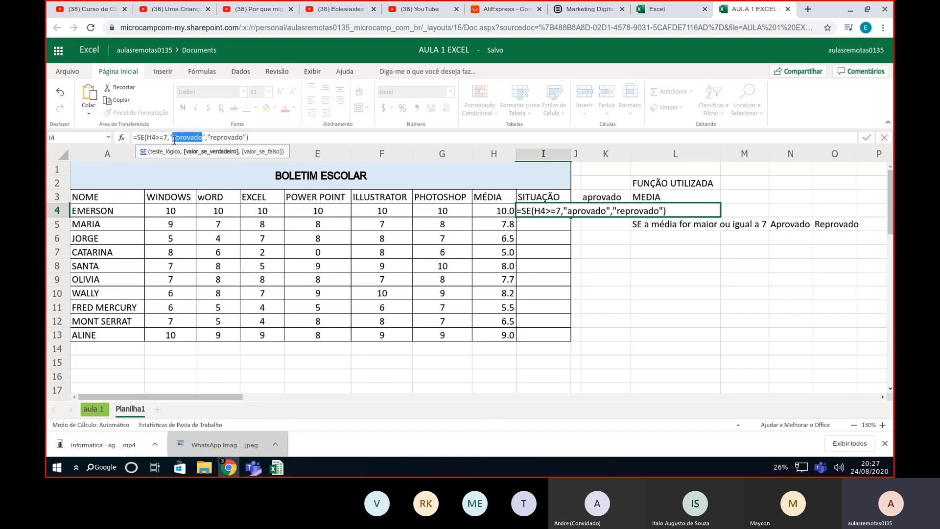
{"action": "type", "text": "APROVADO"}
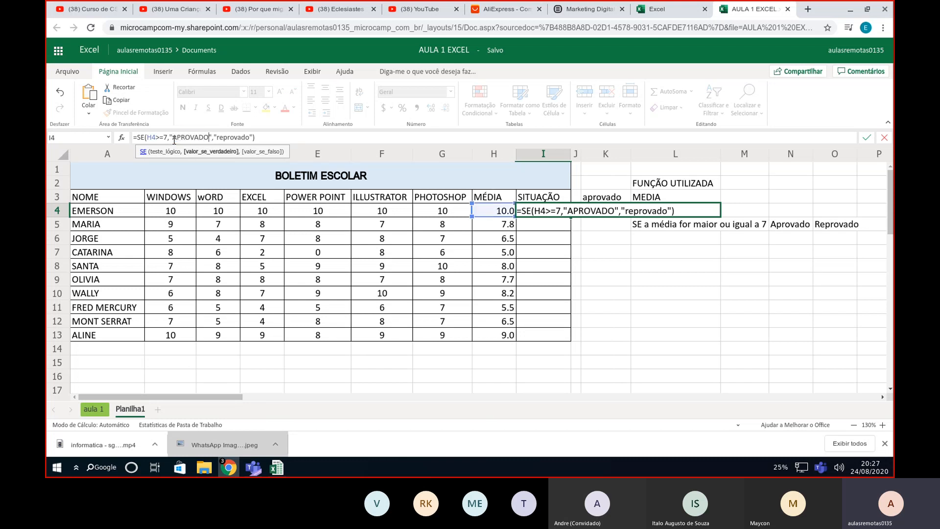
- Change the false result in the I4 formula to uppercase "REPROVADO" and enter the formula
{"action": "left_click", "coordinate": [249, 138]}
{"action": "key", "text": "BackSpace"}
{"action": "key", "text": "BackSpace"}
{"action": "key", "text": "BackSpace"}
{"action": "key", "text": "BackSpace"}
{"action": "key", "text": "BackSpace"}
{"action": "key", "text": "BackSpace"}
{"action": "key", "text": "BackSpace"}
{"action": "key", "text": "BackSpace"}
{"action": "key", "text": "BackSpace"}
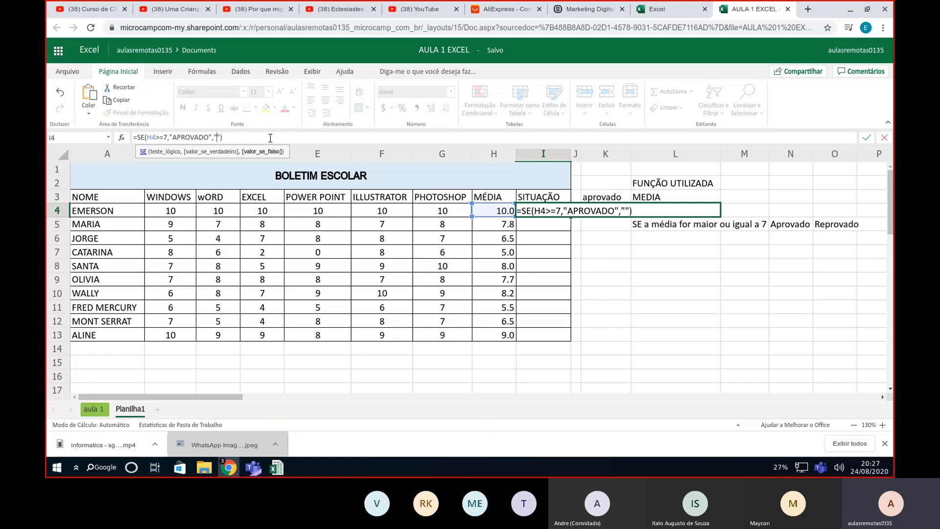
{"action": "type", "text": "REPROVADO"}
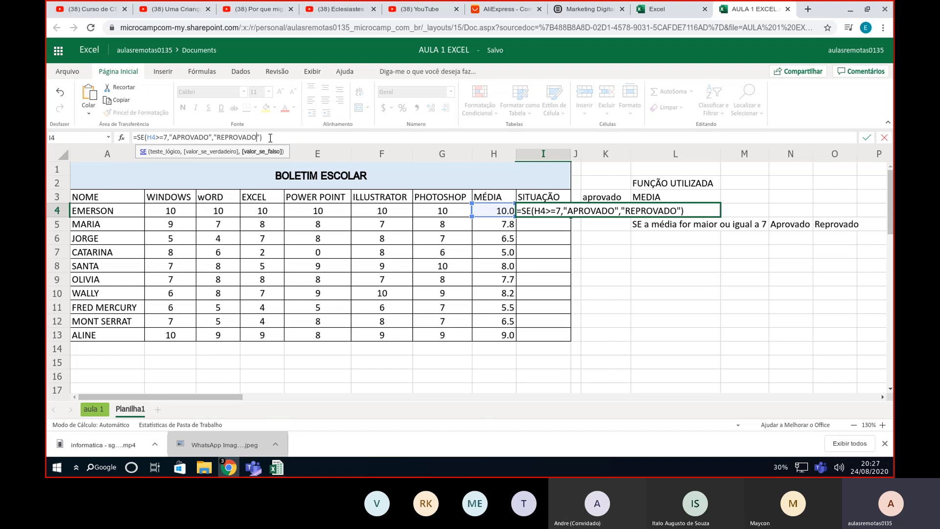
{"action": "left_click", "coordinate": [272, 138]}
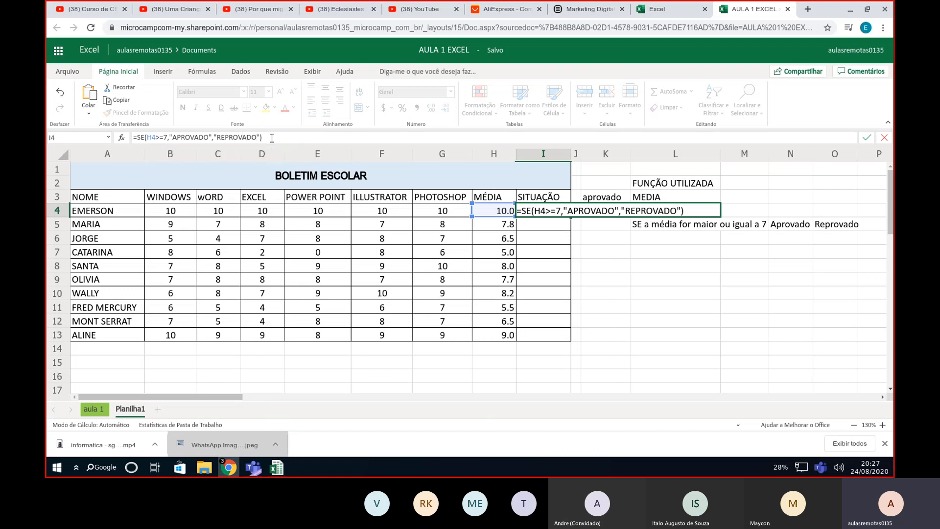
{"action": "key", "text": "Return"}
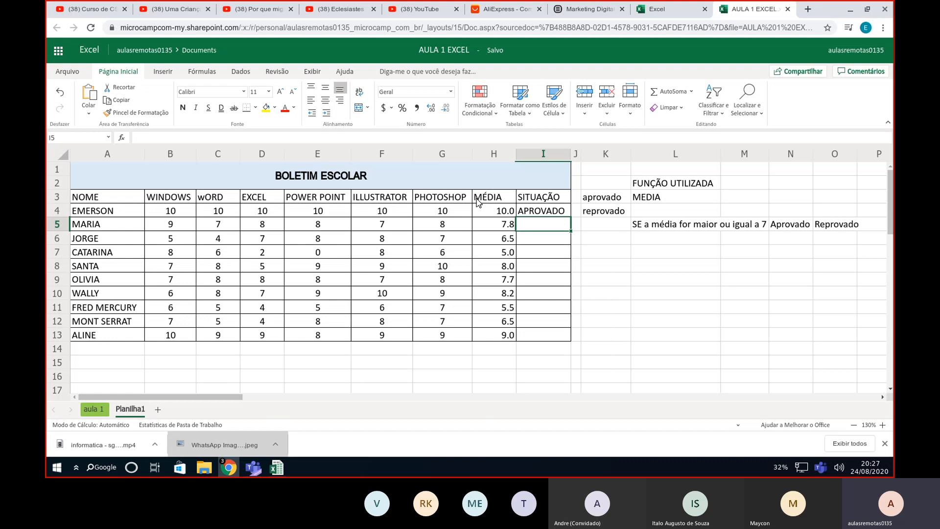
- Enter the conditional formula =SE(H5>=7,"APROVADO",REPROVADO") in cell I5
{"action": "type", "text": "=SE("}
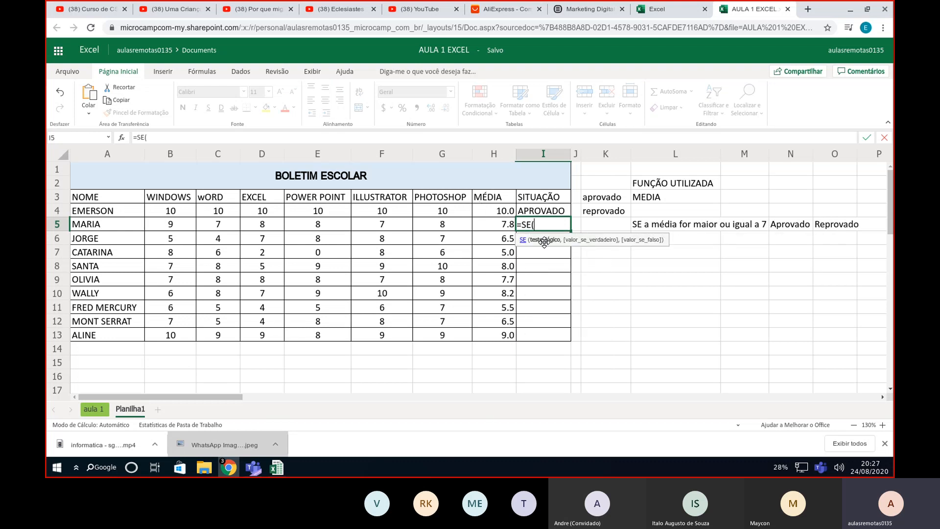
{"action": "left_click", "coordinate": [505, 228]}
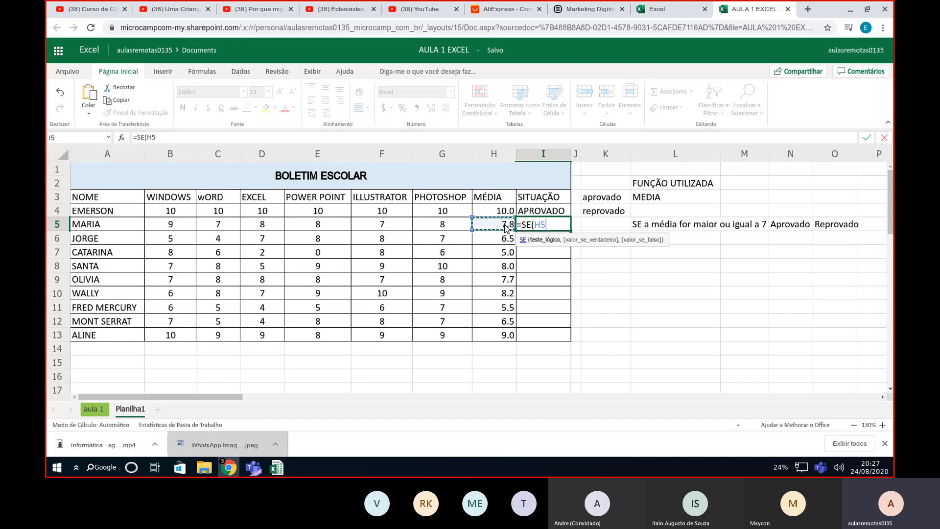
{"action": "type", "text": ">=7,"}
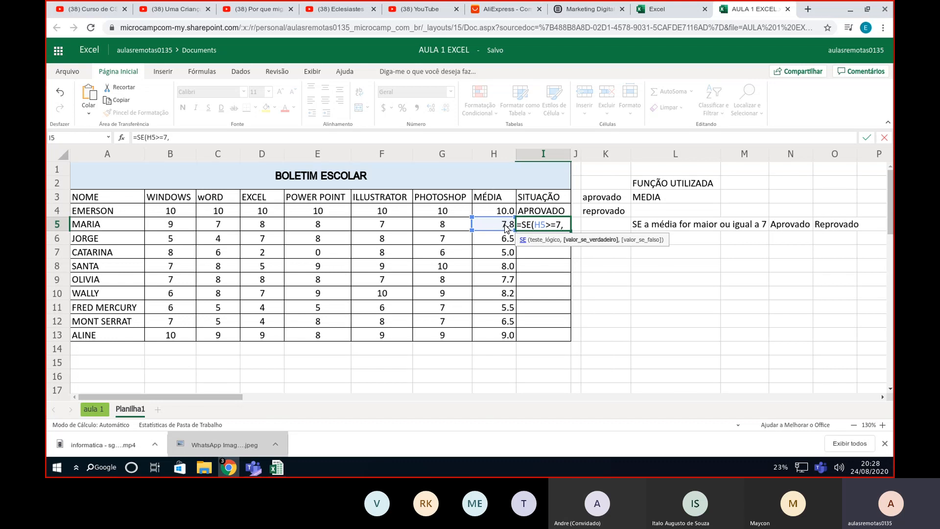
{"action": "type", "text": "\"APROVADO"}
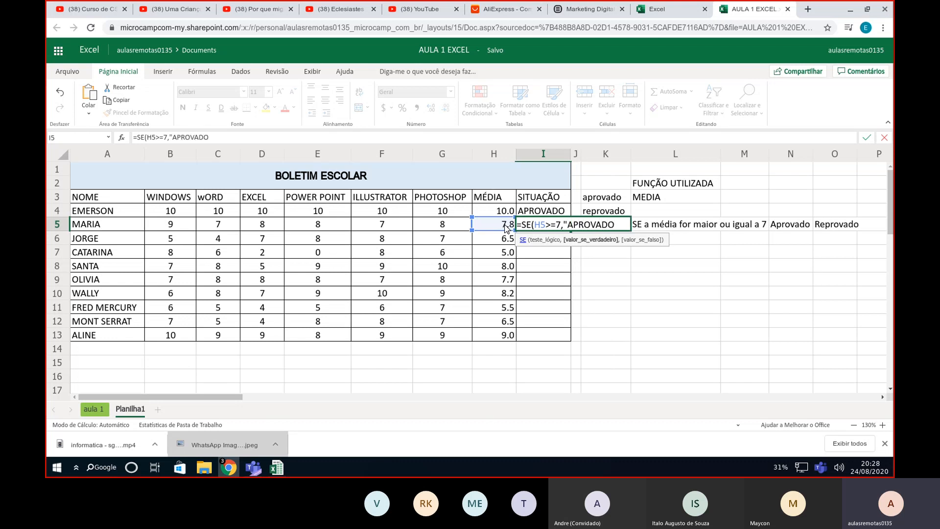
{"action": "type", "text": "\",REPROVAD"}
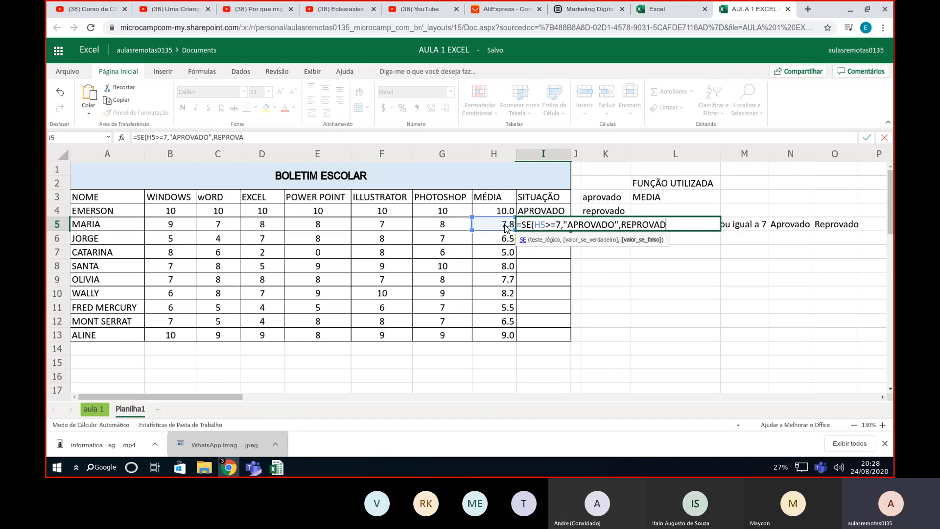
{"action": "type", "text": "O\")"}
{"action": "key", "text": "Return"}
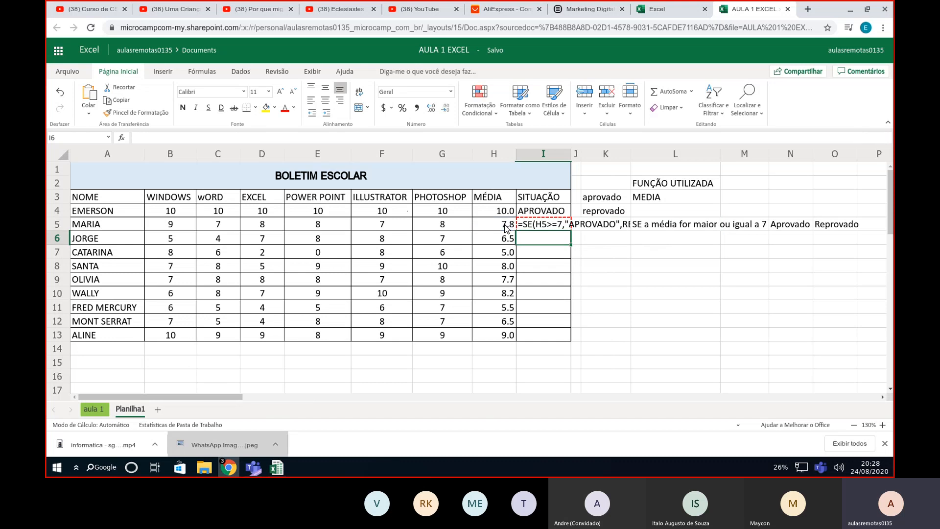
- Insert the missing opening quotation mark before REPROVADO in the I5 formula and enter it
{"action": "left_click", "coordinate": [547, 226]}
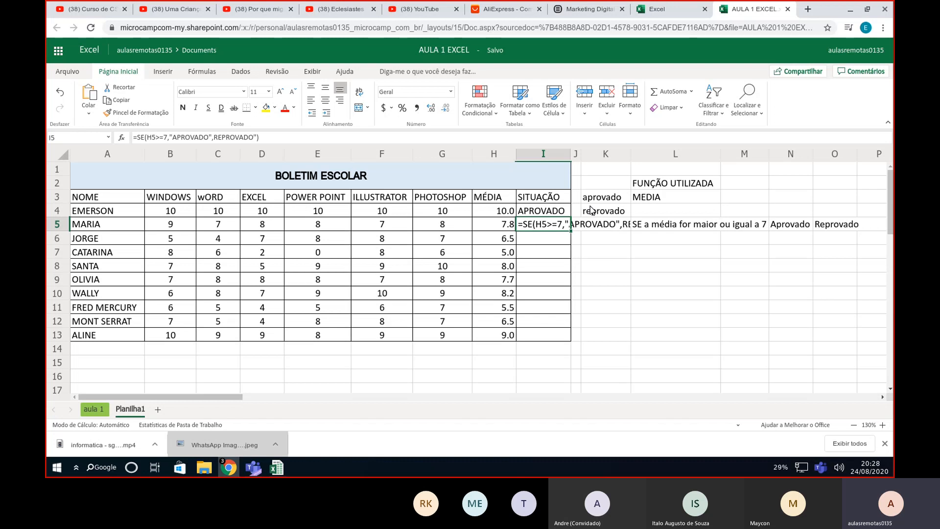
{"action": "left_click", "coordinate": [214, 137]}
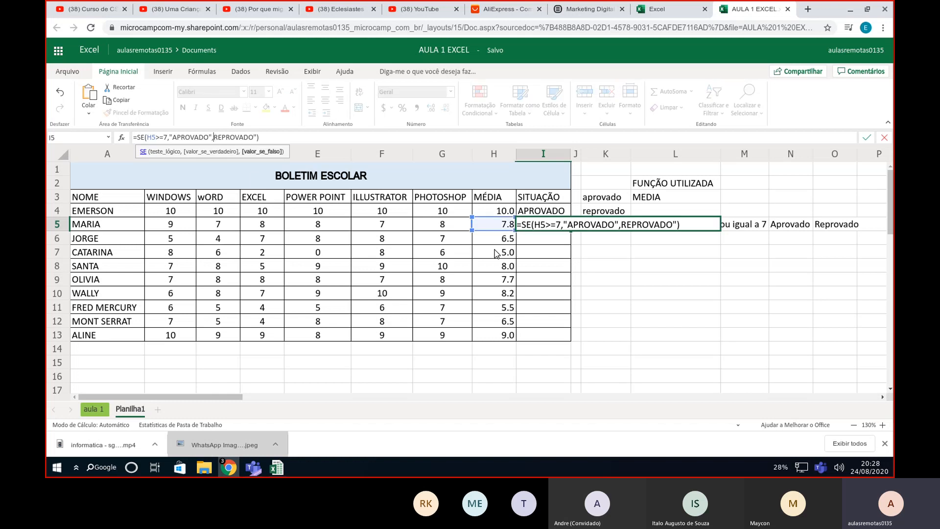
{"action": "type", "text": "\""}
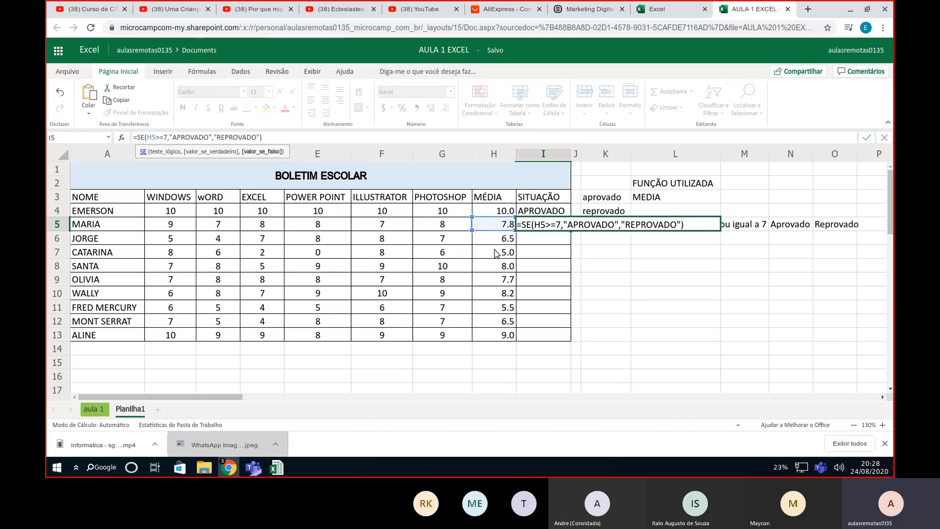
{"action": "key", "text": "Return"}
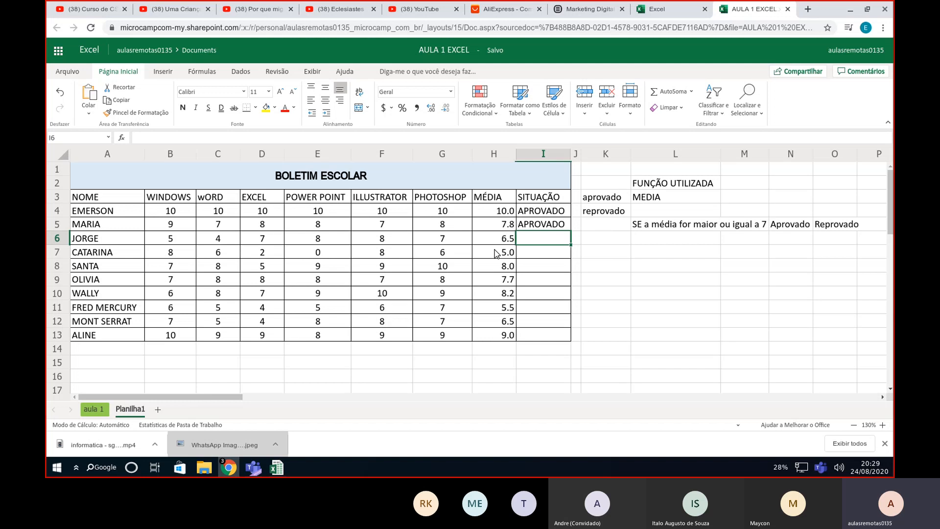
- Enter the conditional formula =SE(H6>=7,"APROVADO","REPROVADO") in cell I6
{"action": "type", "text": "=SE("}
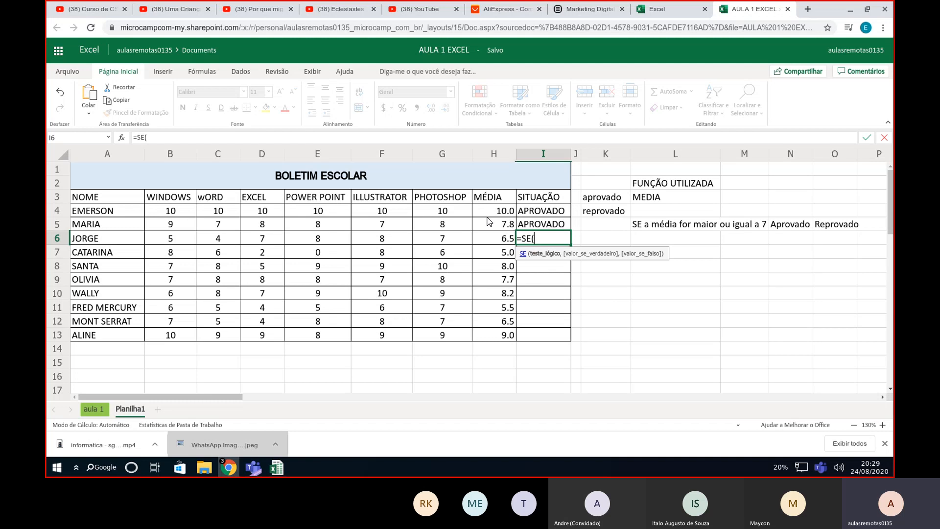
{"action": "left_click", "coordinate": [507, 243]}
{"action": "type", "text": ">=7"}
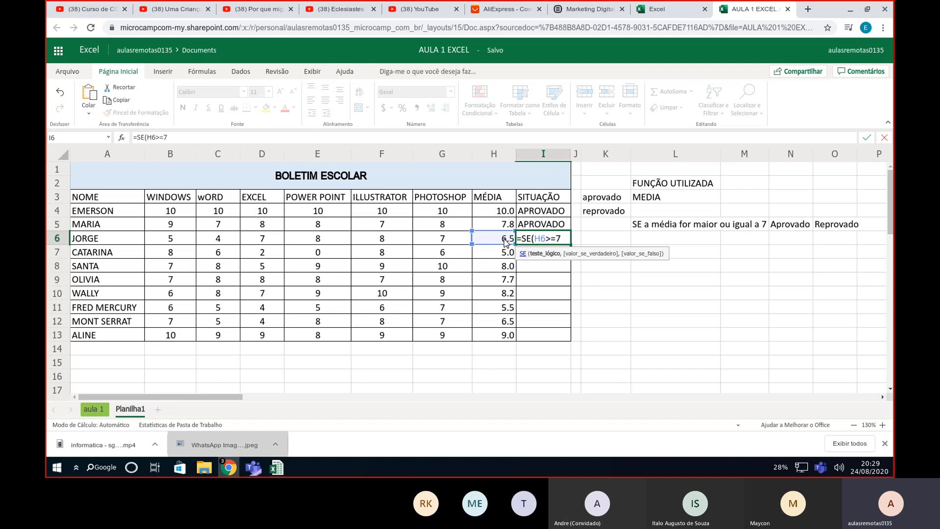
{"action": "type", "text": ","}
{"action": "type", "text": "\""}
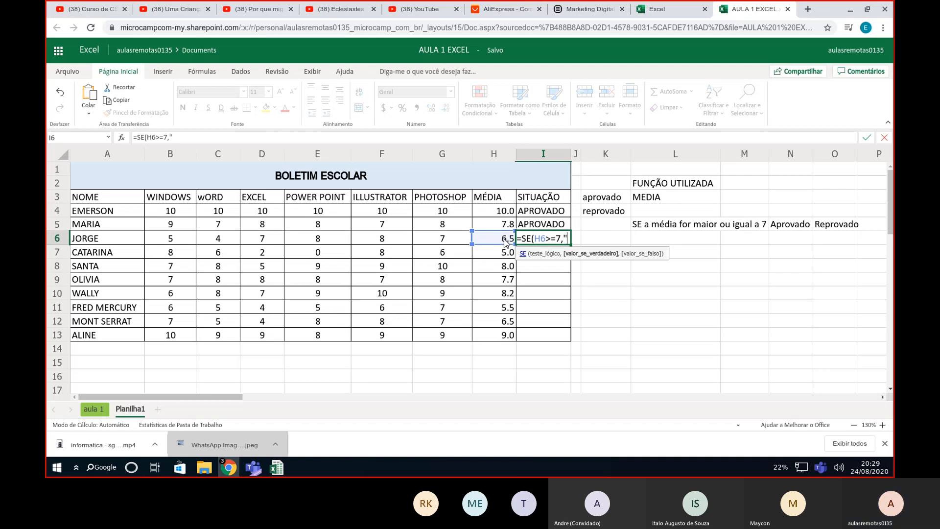
{"action": "type", "text": "APROVADO"}
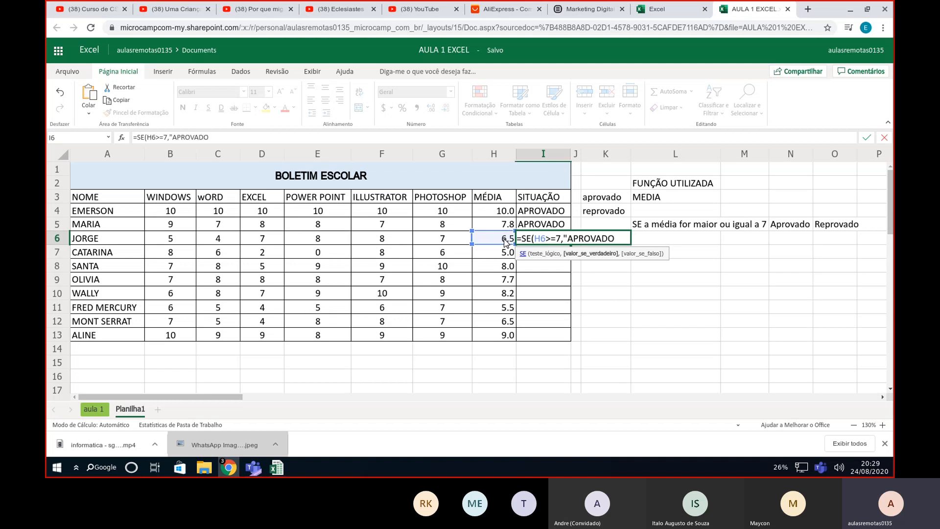
{"action": "type", "text": "\","}
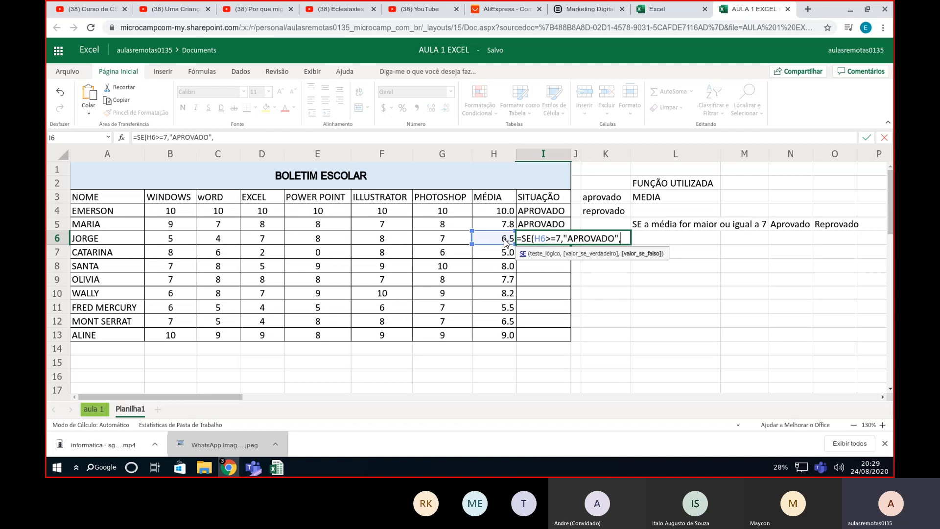
{"action": "type", "text": "\"REPR"}
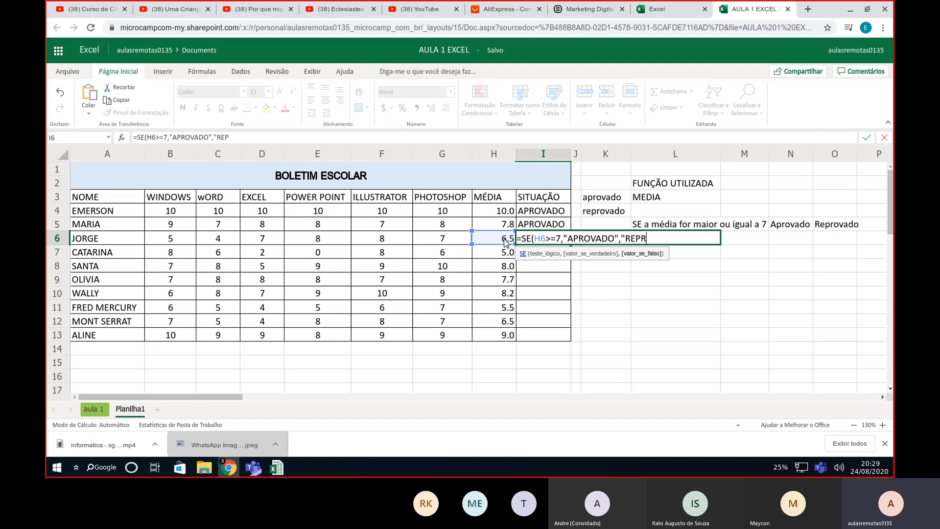
{"action": "type", "text": "OVADO\")"}
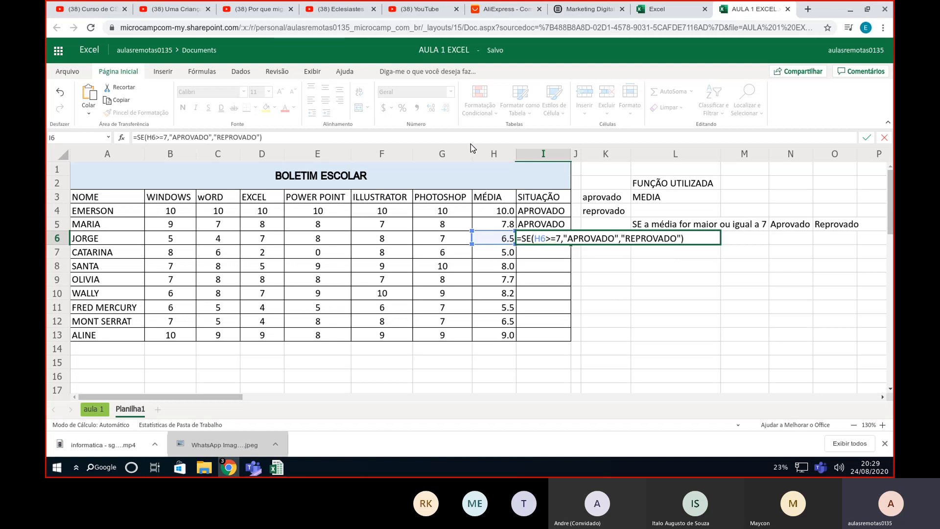
{"action": "key", "text": "Return"}
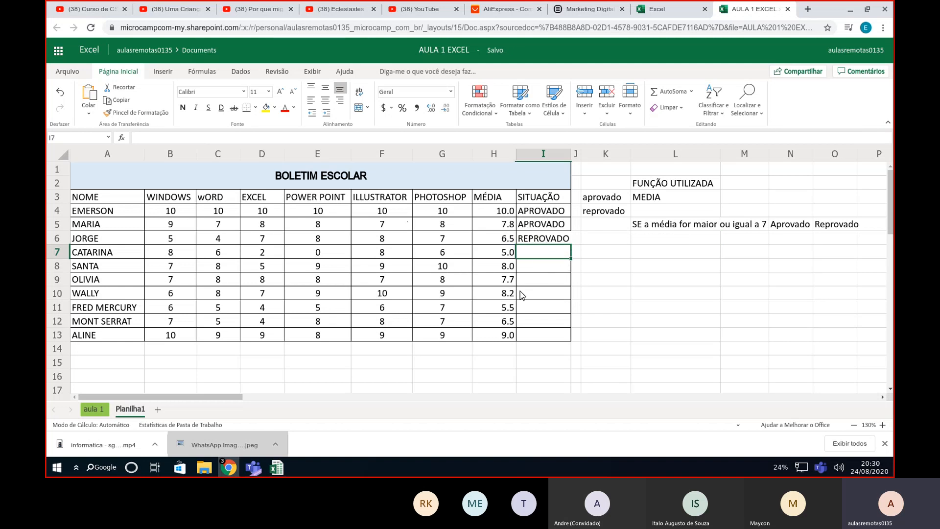
- Fill the I6 formula down through I13 and widen column I slightly to fit the SITUAÇÃO results
{"action": "left_click", "coordinate": [549, 241]}
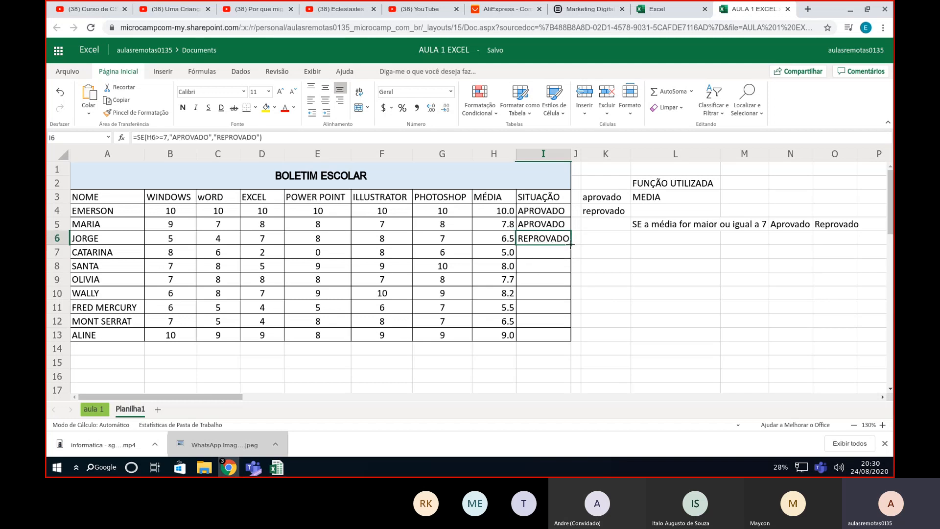
{"action": "double_click", "coordinate": [570, 244]}
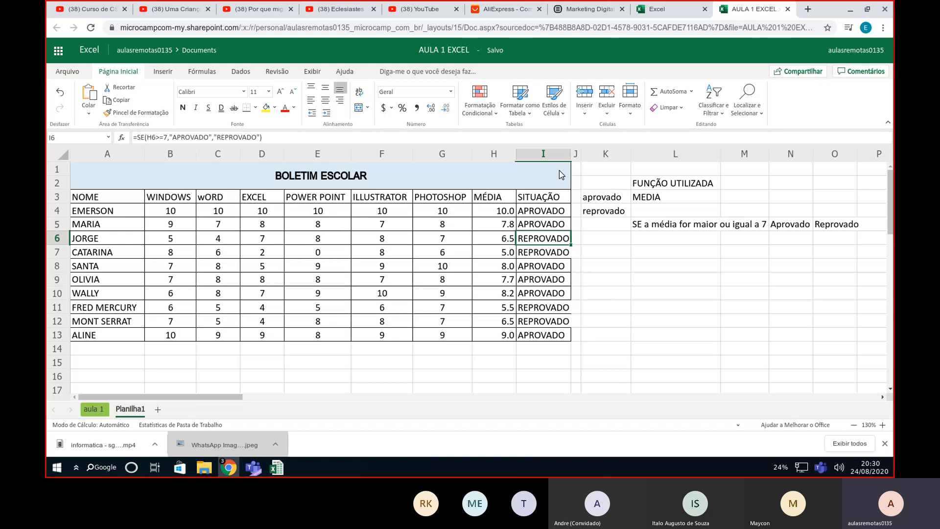
{"action": "left_click_drag", "start_coordinate": [571, 149], "coordinate": [580, 153]}
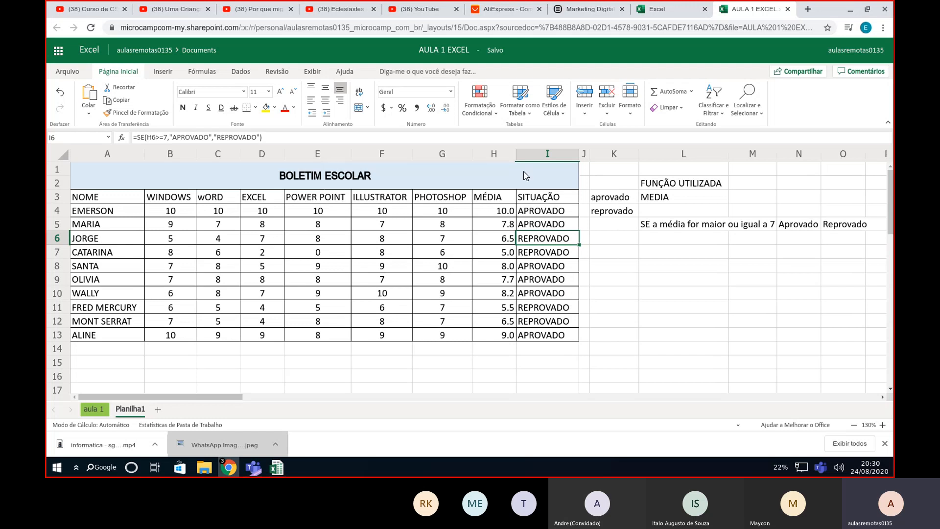
{"action": "left_click", "coordinate": [493, 116]}
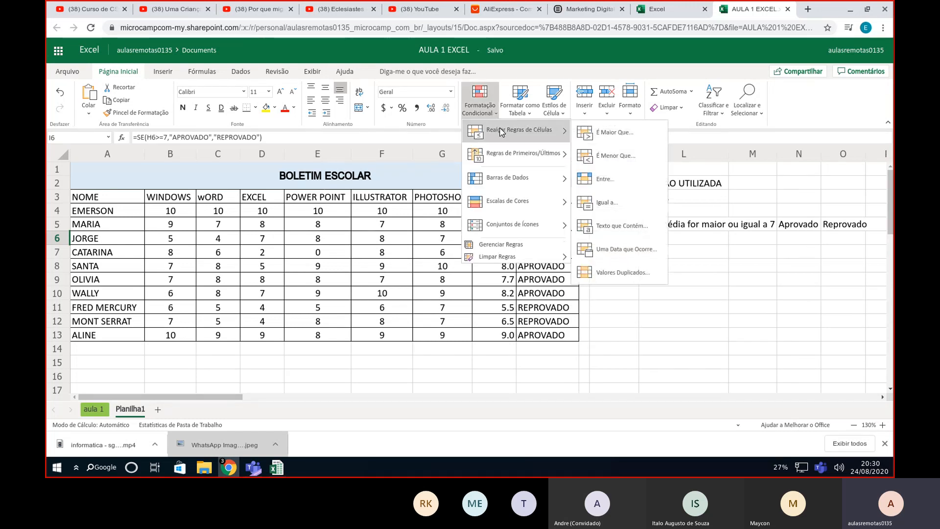
{"action": "left_click", "coordinate": [555, 340]}
{"action": "left_click_drag", "start_coordinate": [555, 340], "coordinate": [539, 210]}
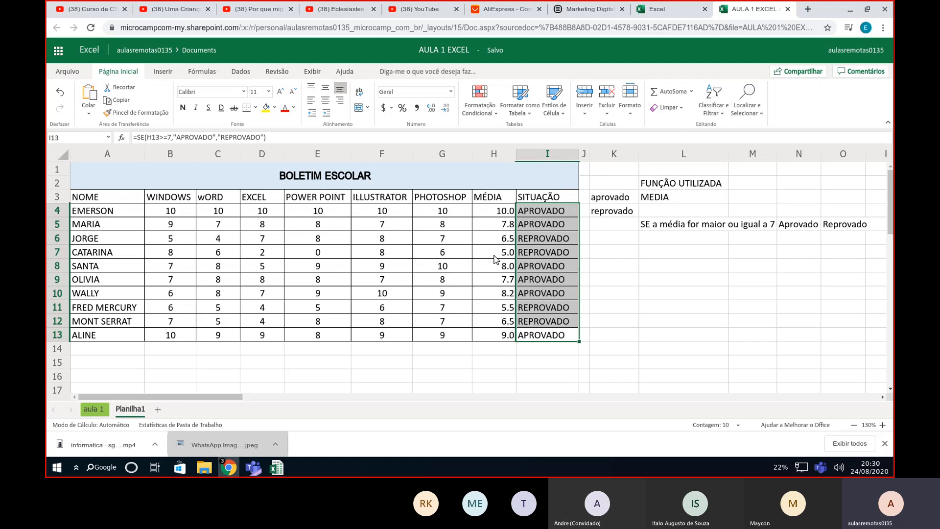
- Test the first student's result by setting the PHOTOSHOP grade in G4 and the ILLUSTRATOR grade in F4 to 0
{"action": "left_click", "coordinate": [496, 214]}
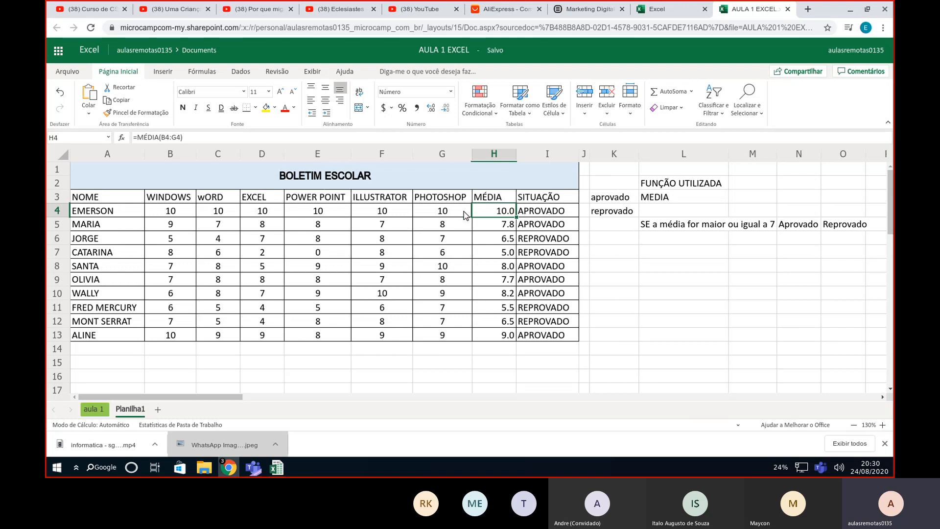
{"action": "left_click", "coordinate": [438, 215]}
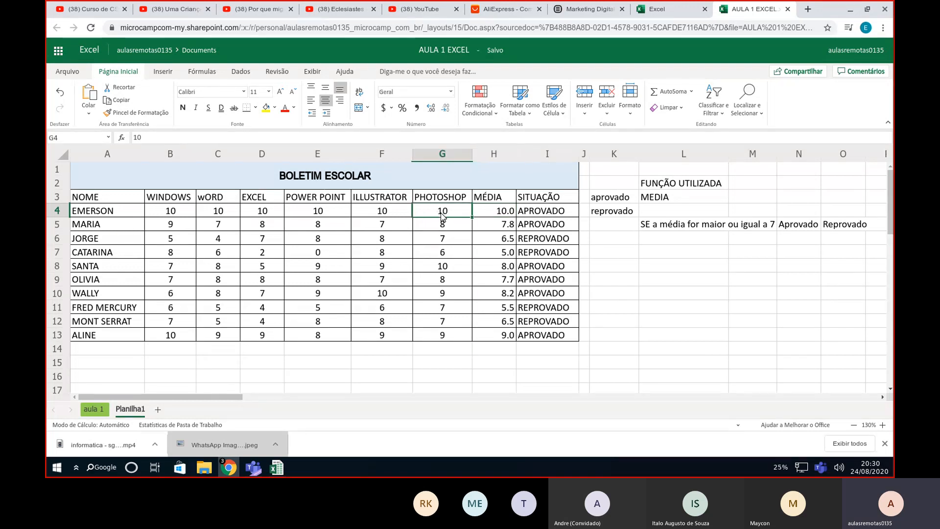
{"action": "type", "text": "0"}
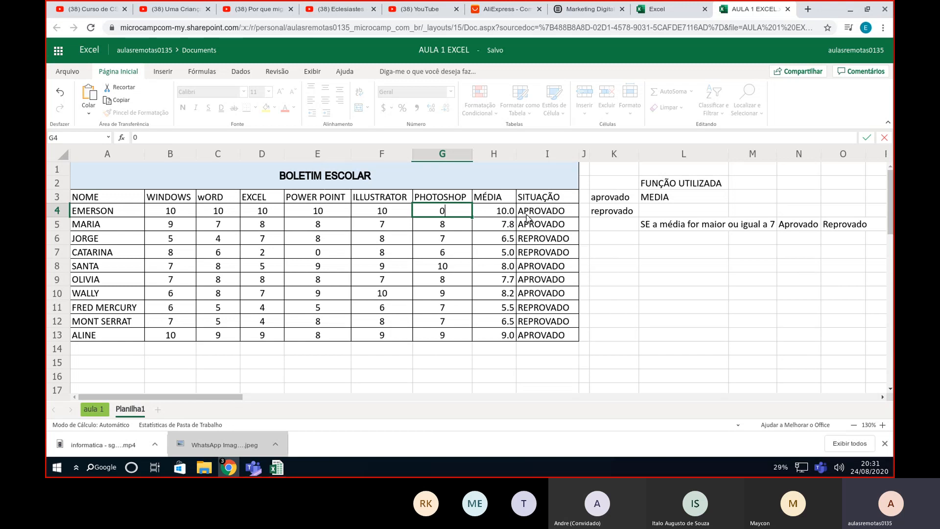
{"action": "key", "text": "Return"}
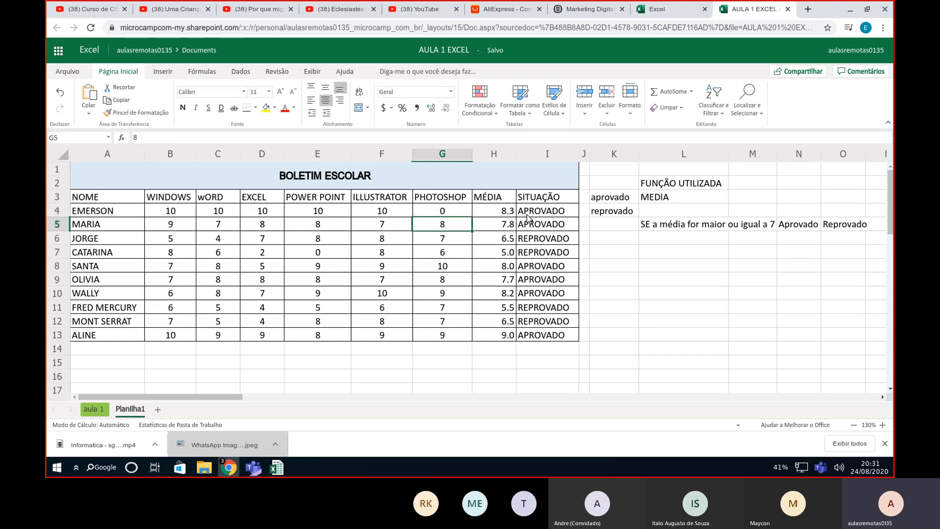
{"action": "left_click", "coordinate": [397, 211]}
{"action": "type", "text": "0"}
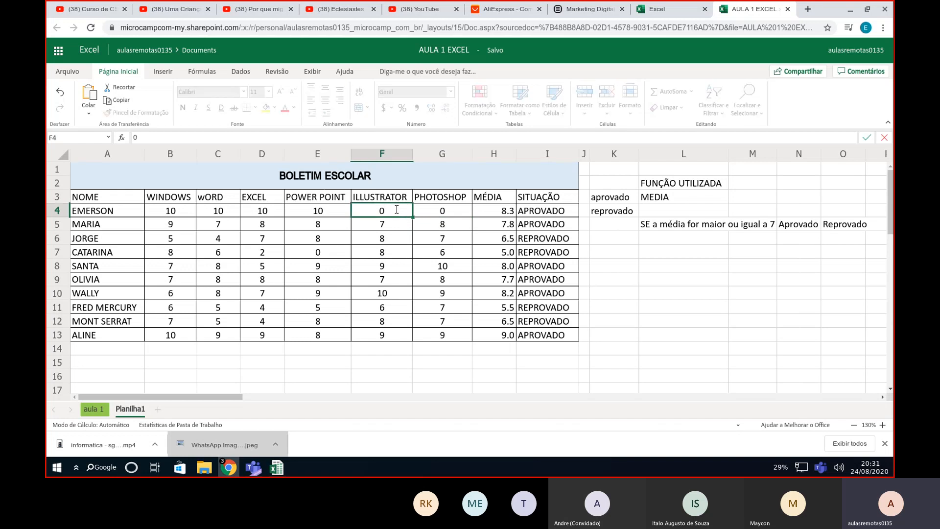
{"action": "key", "text": "Return"}
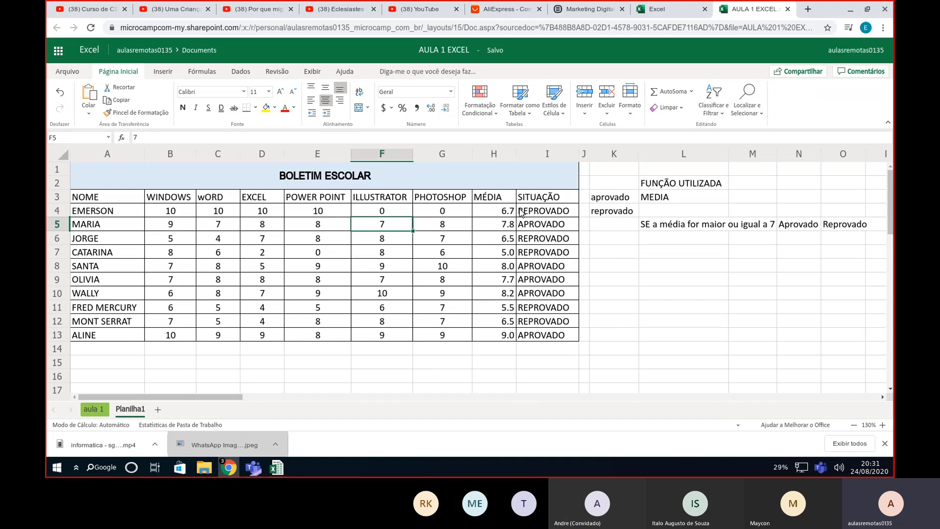
- Restore the first student's ILLUSTRATOR grade in F4 and PHOTOSHOP grade in G4 to 10
{"action": "left_click", "coordinate": [398, 215]}
{"action": "type", "text": "10"}
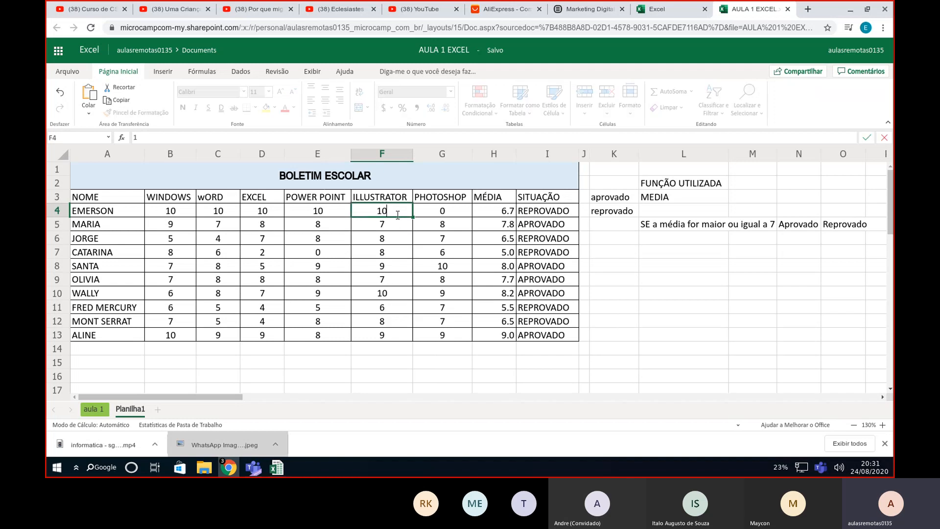
{"action": "key", "text": "Return"}
{"action": "left_click", "coordinate": [431, 214]}
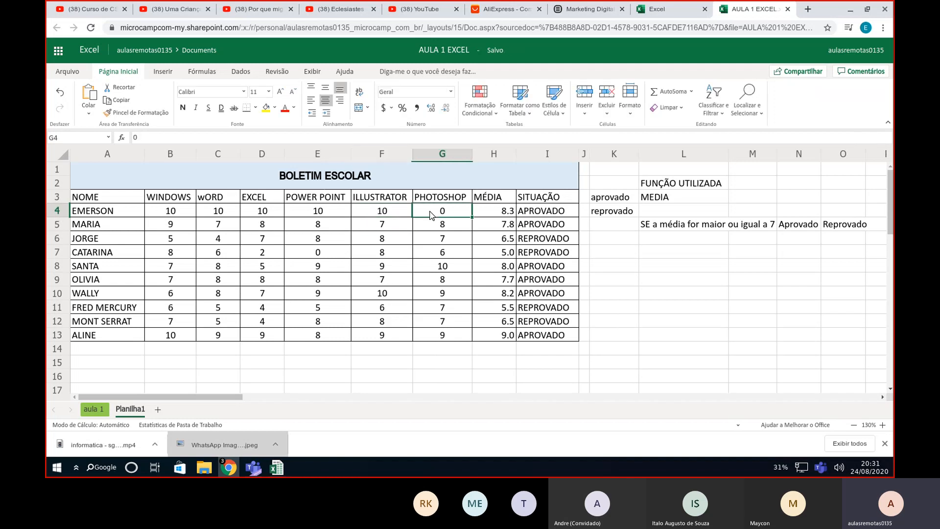
{"action": "type", "text": "10"}
{"action": "key", "text": "Return"}
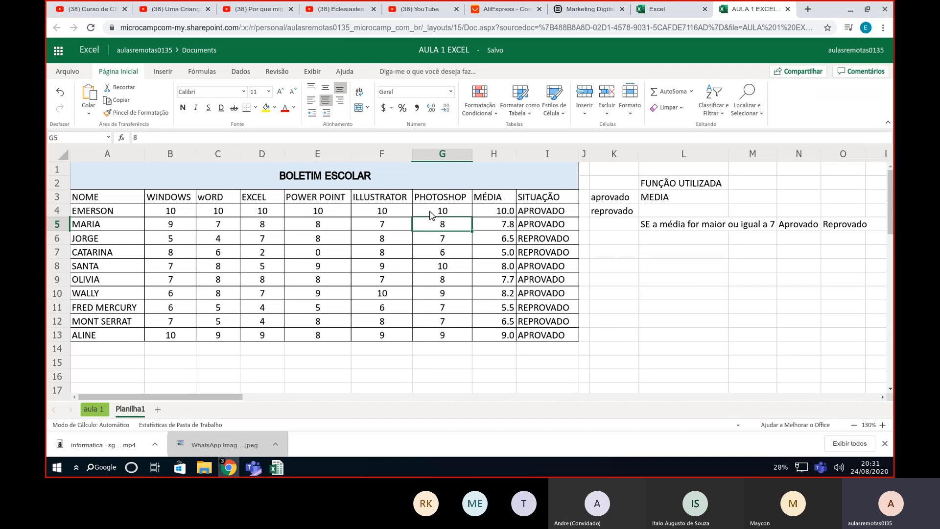
- Enter the note "FORMATÇÃO CONDICIONAL" in cell L6, below the SE rule note
{"action": "left_click_drag", "start_coordinate": [572, 214], "coordinate": [573, 335]}
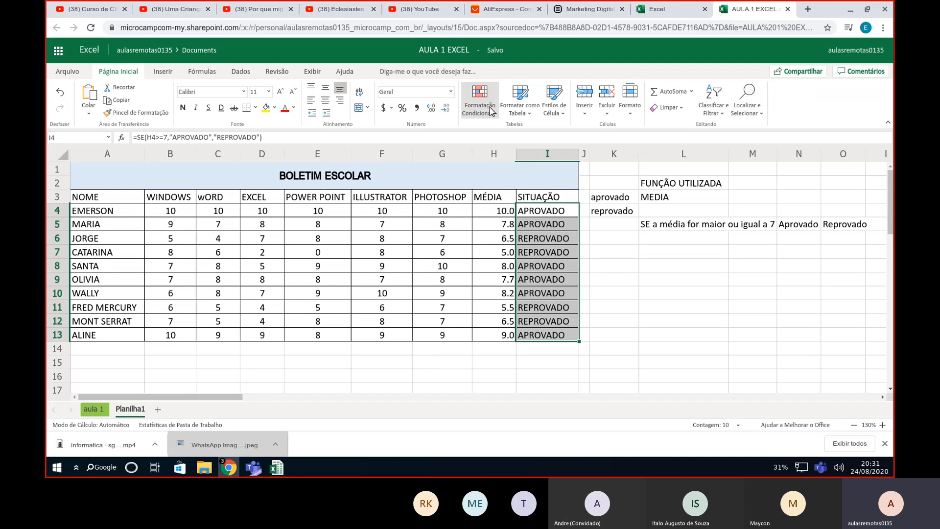
{"action": "left_click", "coordinate": [653, 240]}
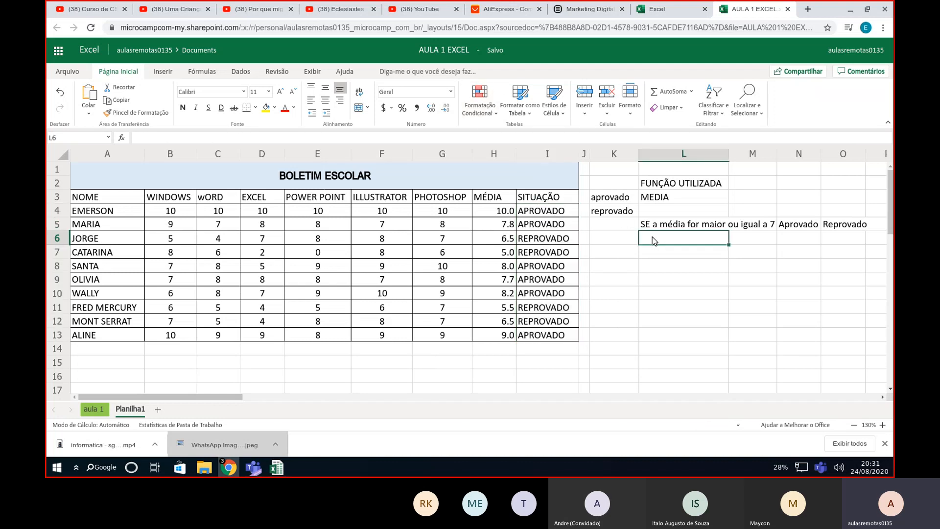
{"action": "type", "text": "FO"}
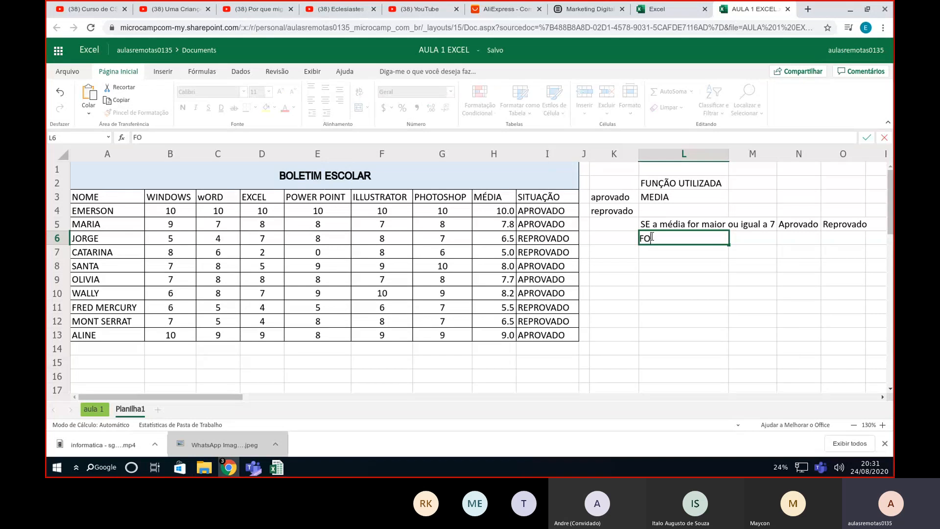
{"action": "type", "text": "RMATÇÃO "}
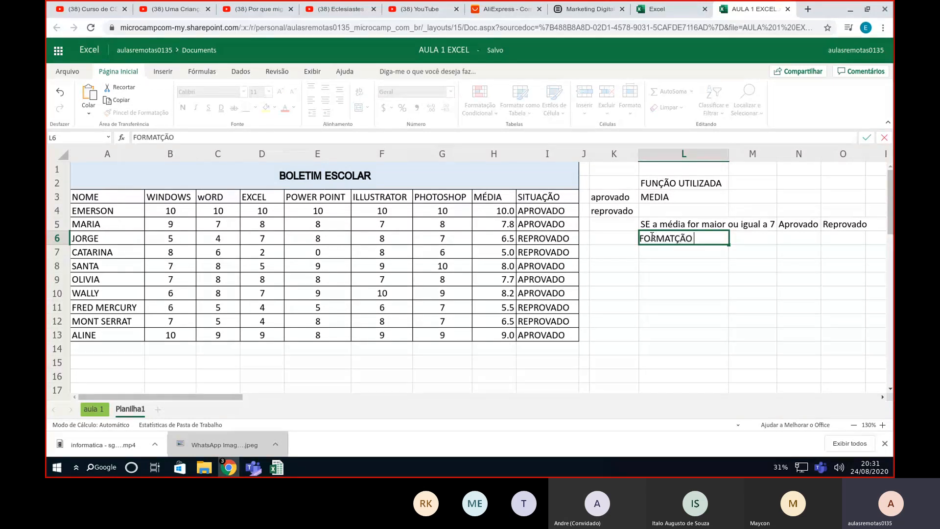
{"action": "type", "text": "CONDICIONAL"}
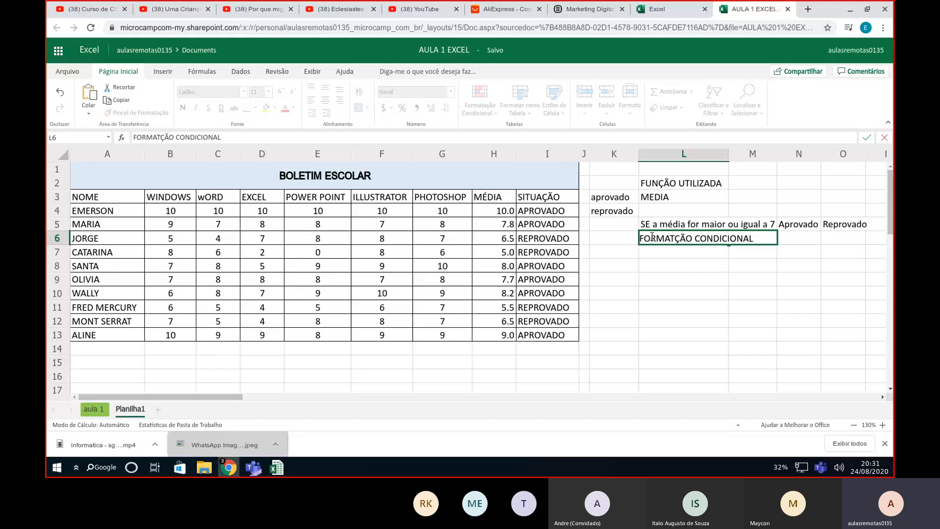
{"action": "key", "text": "Return"}
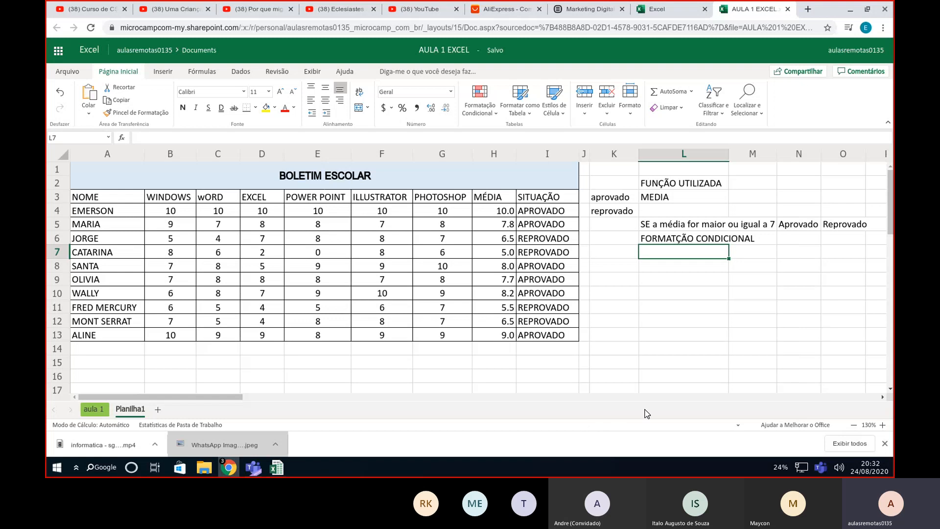
- Correct the spelling of the note in L6 to "FORMATAÇÃO CONDICIONAL"
{"action": "left_click", "coordinate": [680, 243]}
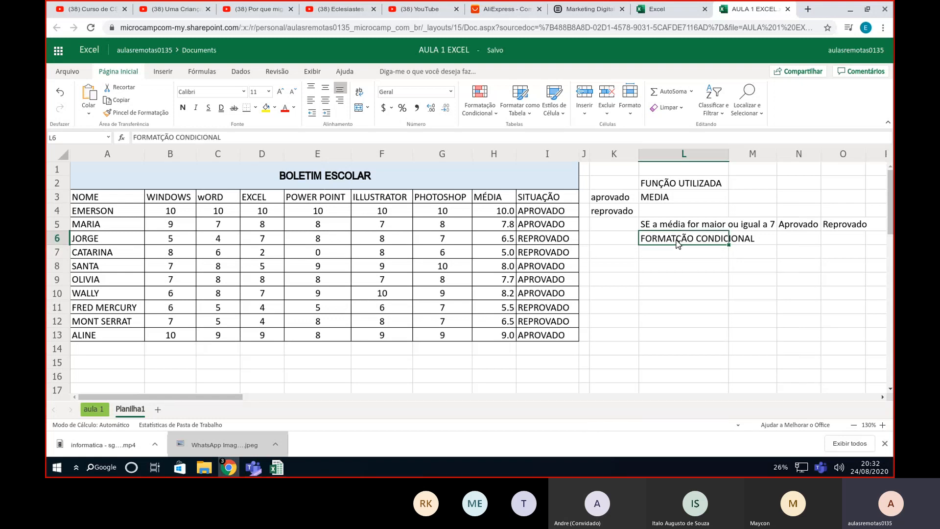
{"action": "double_click", "coordinate": [680, 241]}
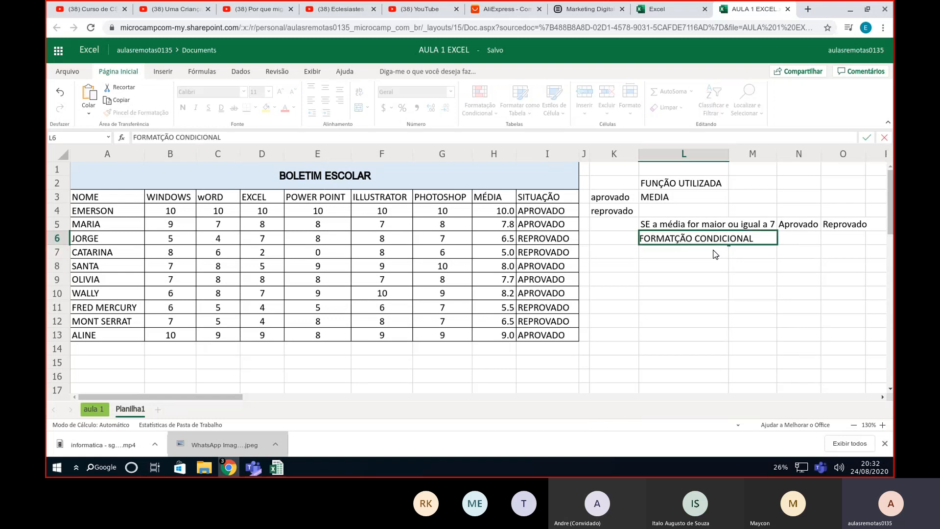
{"action": "key", "text": "BackSpace"}
{"action": "key", "text": "BackSpace"}
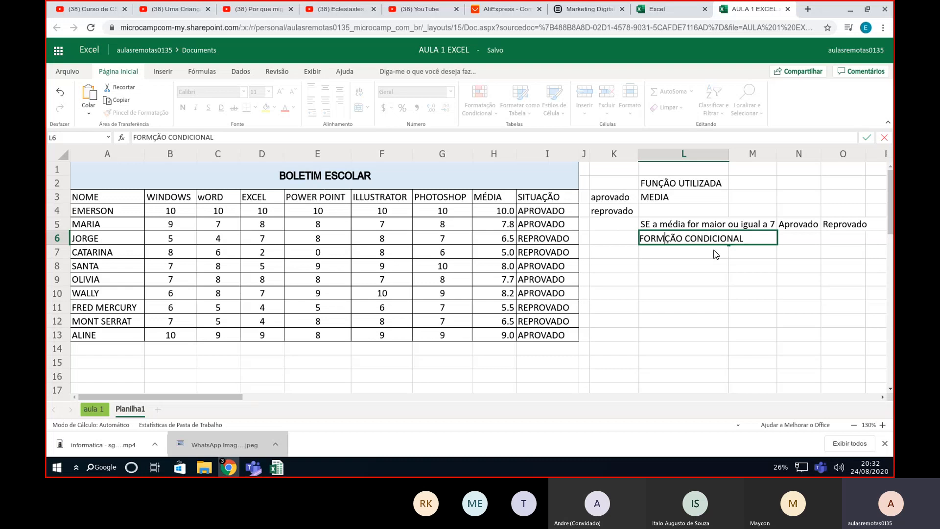
{"action": "type", "text": "ATA"}
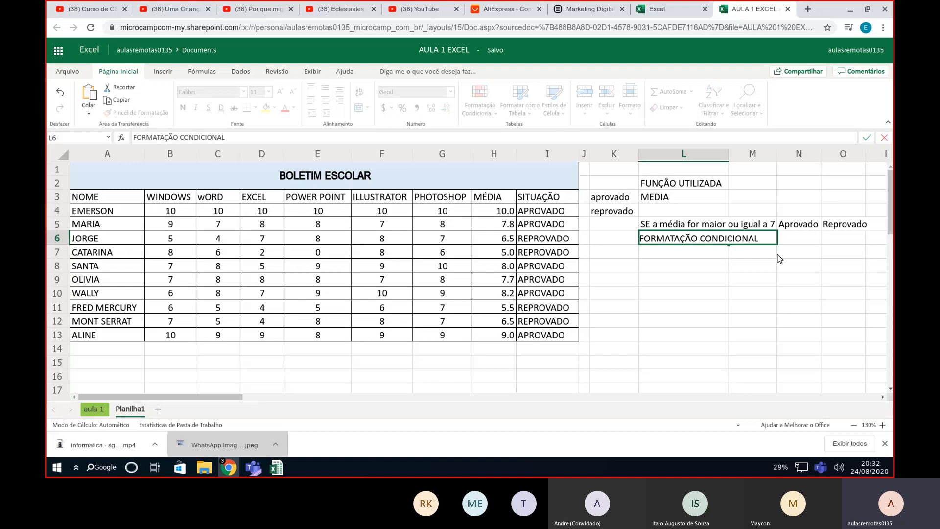
{"action": "left_click", "coordinate": [780, 257]}
- Apply a Texto que Contém highlight rule for REPROVADO to I4:I13 with Preenchimento Vermelho Claro e Texto Vermelho Escuro, postponing rule management
{"action": "left_click_drag", "start_coordinate": [528, 216], "coordinate": [532, 330]}
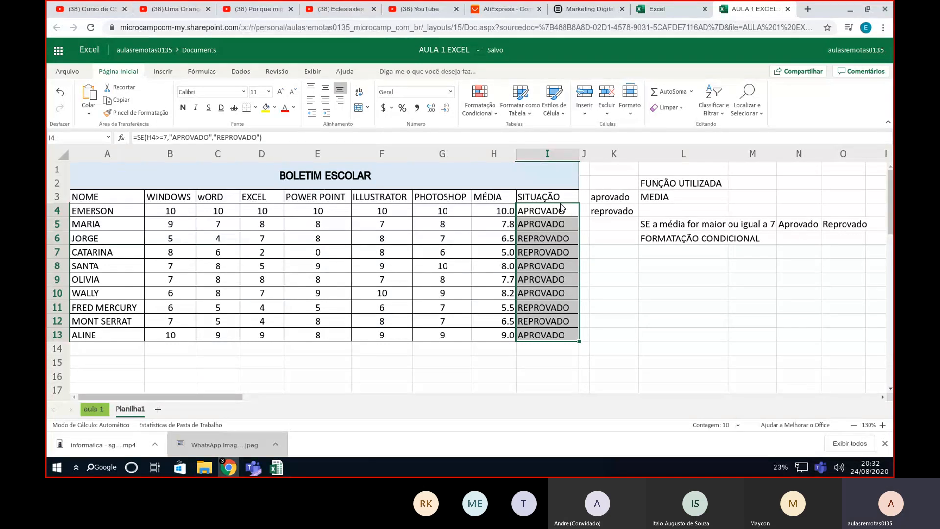
{"action": "left_click", "coordinate": [482, 113]}
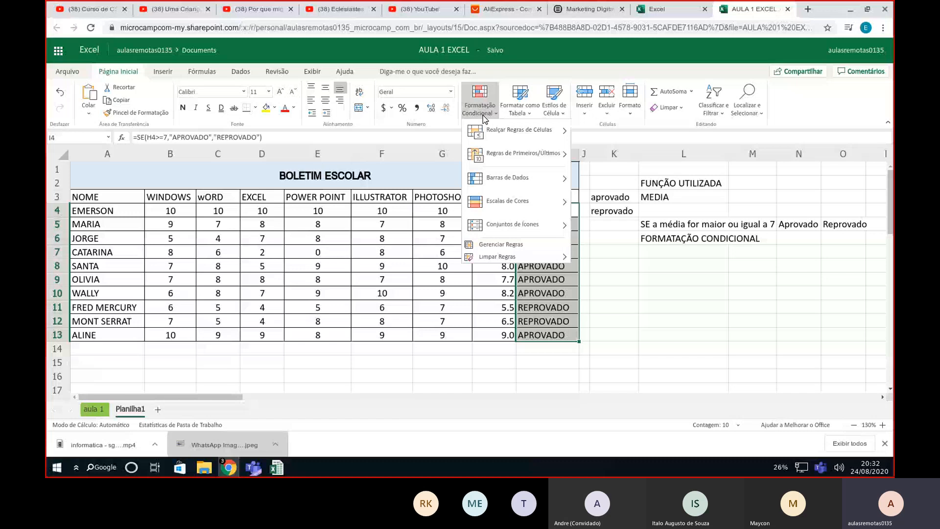
{"action": "mouse_move", "coordinate": [484, 125]}
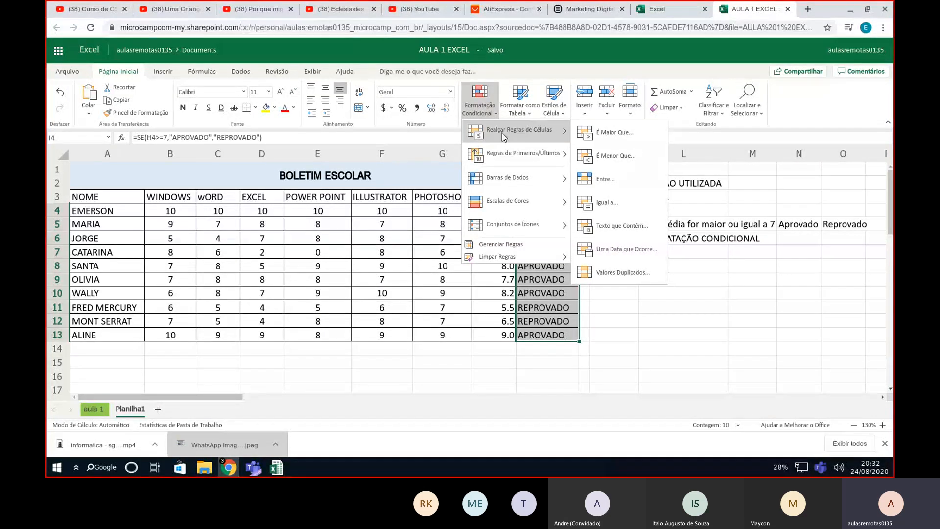
{"action": "left_click", "coordinate": [622, 226]}
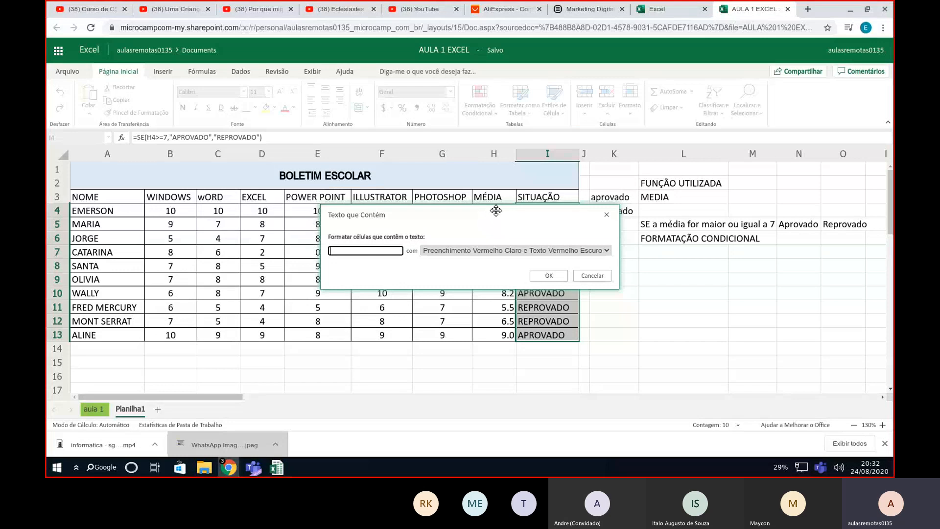
{"action": "left_click_drag", "start_coordinate": [496, 210], "coordinate": [752, 263]}
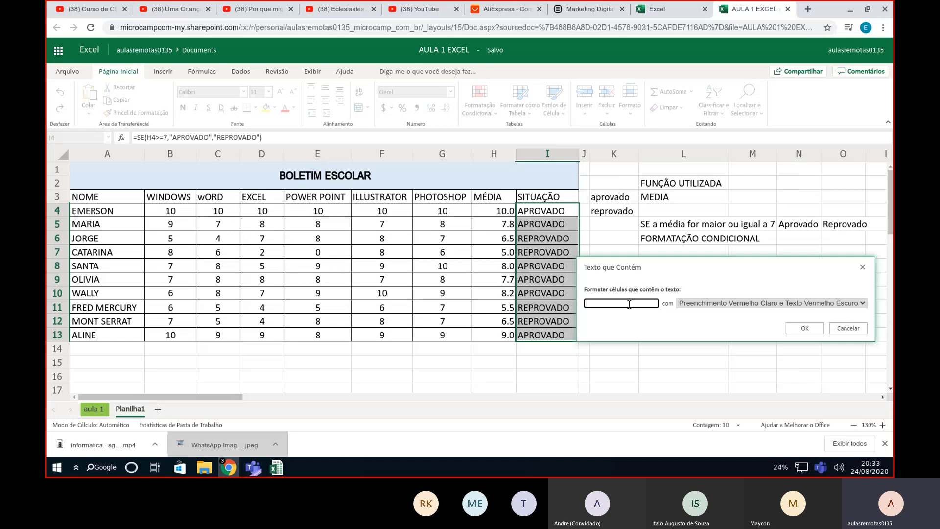
{"action": "type", "text": "REPOVADO"}
{"action": "key", "text": "BackSpace"}
{"action": "key", "text": "BackSpace"}
{"action": "key", "text": "BackSpace"}
{"action": "type", "text": "ROVADO"}
{"action": "left_click", "coordinate": [813, 329]}
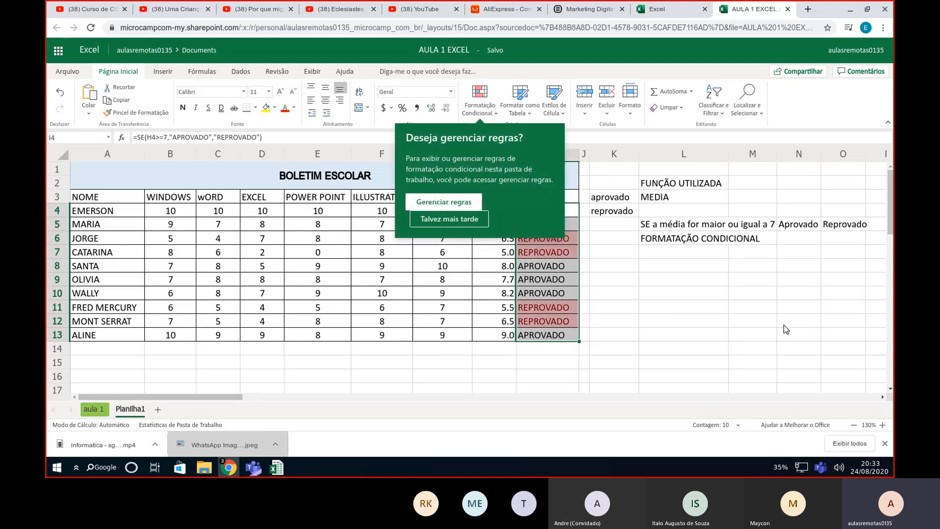
{"action": "left_click", "coordinate": [457, 219]}
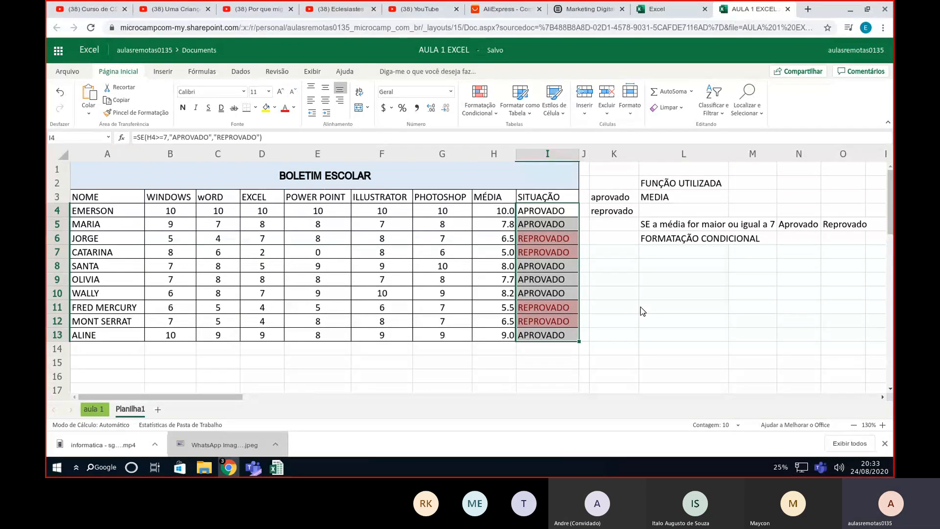
- Test the conditional formatting by setting the first student's PHOTOSHOP grade in G4 and ILLUSTRATOR grade in F4 to 0
{"action": "left_click", "coordinate": [442, 214]}
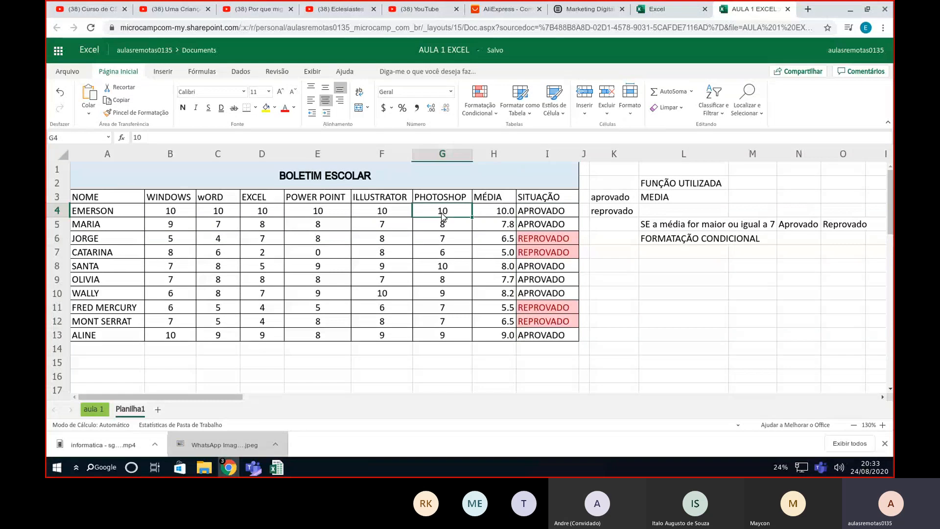
{"action": "type", "text": "0"}
{"action": "key", "text": "Return"}
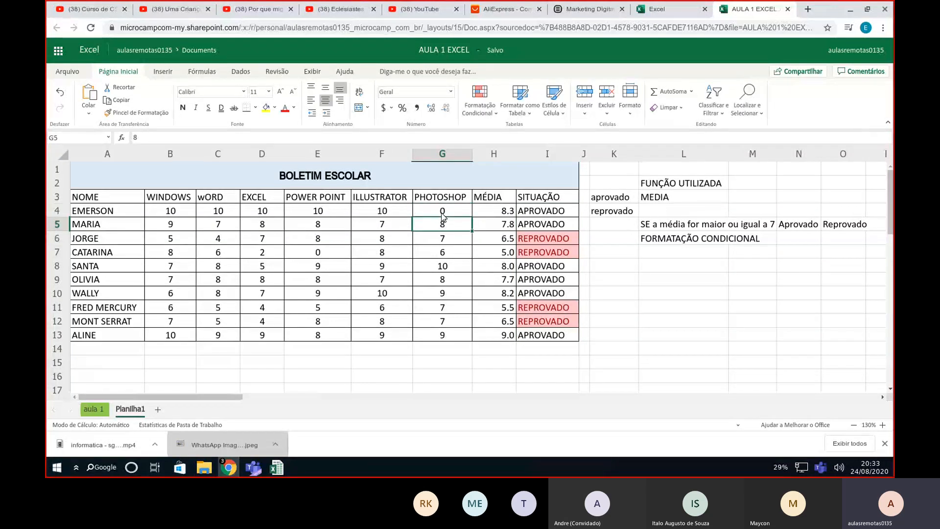
{"action": "key", "text": "Left"}
{"action": "key", "text": "Up"}
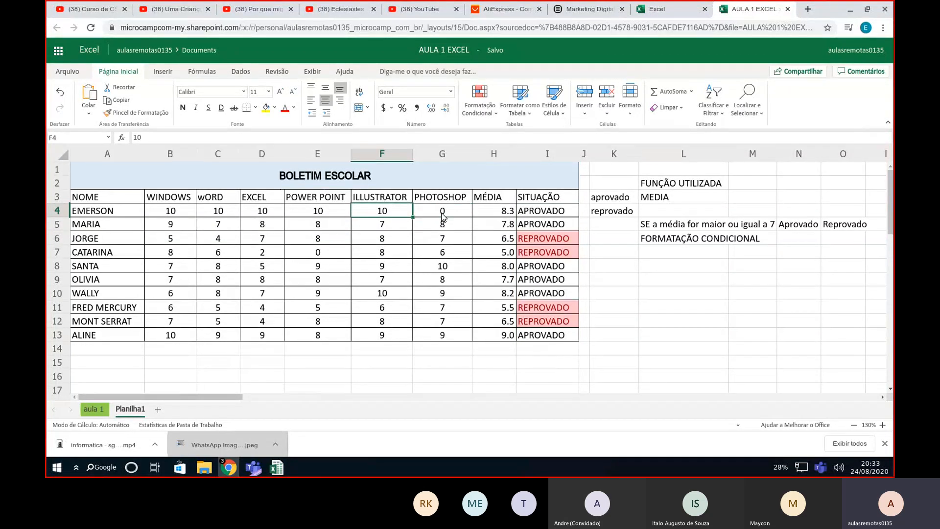
{"action": "key", "text": "Delete"}
{"action": "key", "text": "Down"}
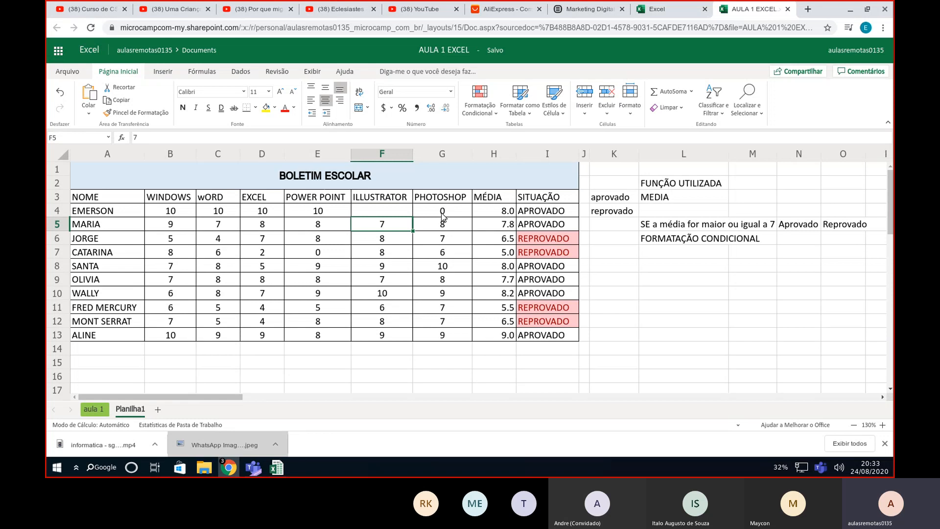
{"action": "left_click", "coordinate": [396, 210]}
{"action": "type", "text": "0"}
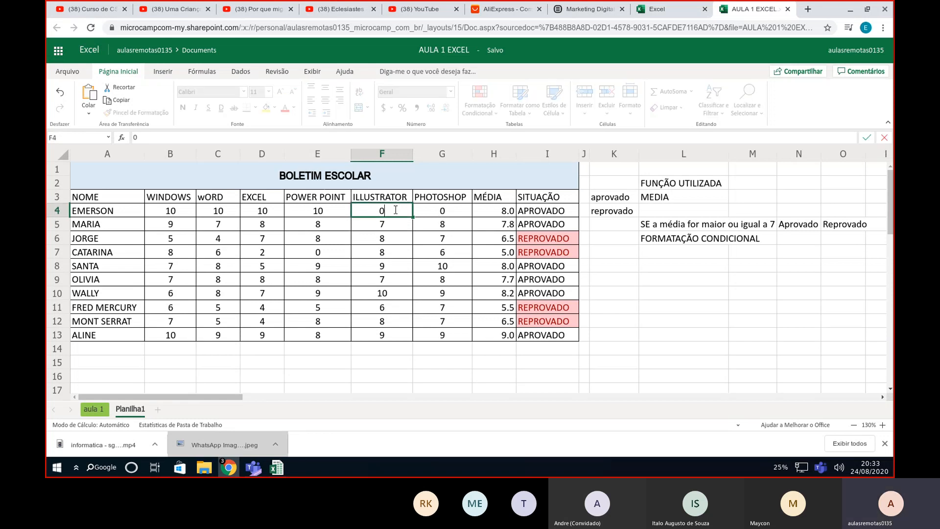
{"action": "key", "text": "Return"}
{"action": "key", "text": "Return"}
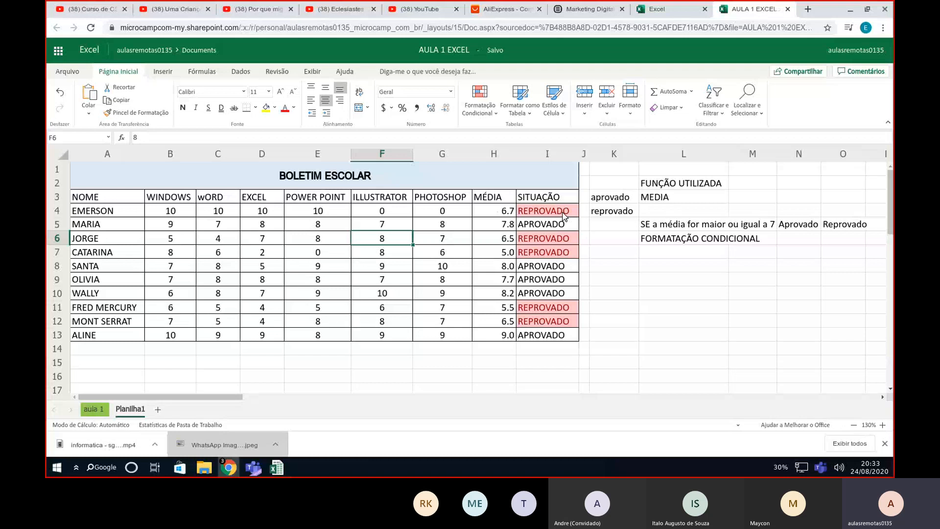
- Set the first student's ILLUSTRATOR grade in F4 and PHOTOSHOP grade in G4 back to 10
{"action": "left_click", "coordinate": [406, 214]}
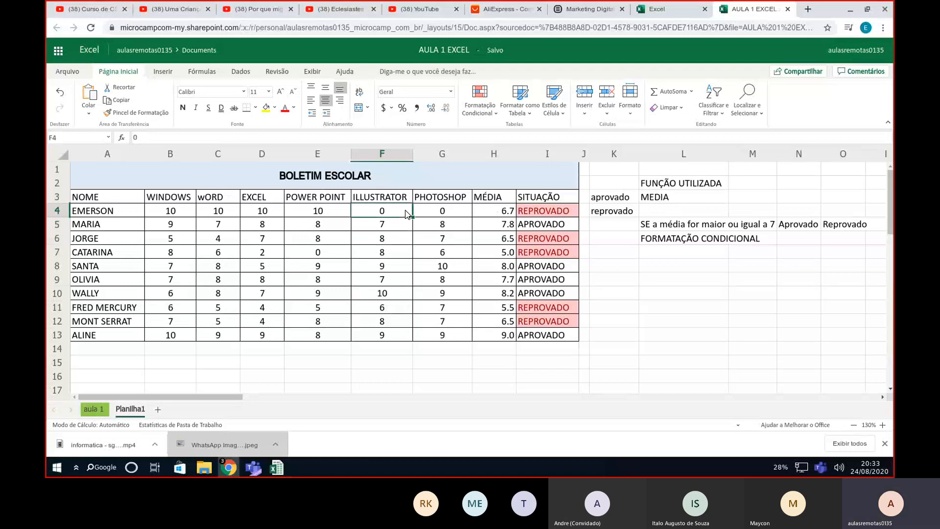
{"action": "type", "text": "10"}
{"action": "key", "text": "Return"}
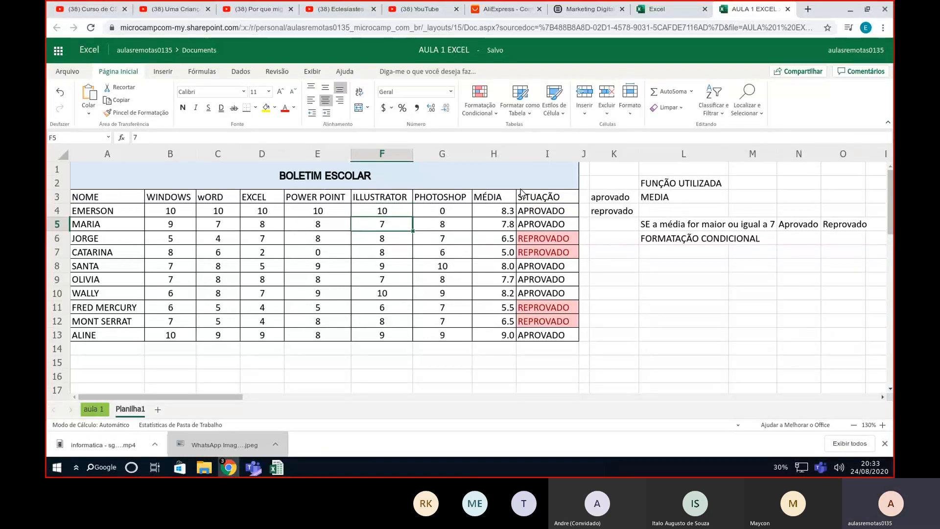
{"action": "left_click", "coordinate": [463, 213]}
{"action": "type", "text": "10"}
{"action": "key", "text": "Return"}
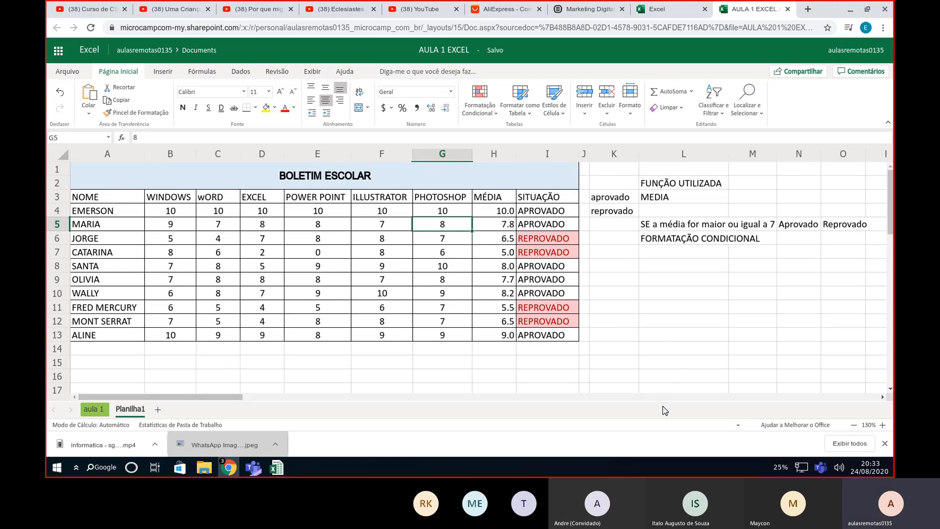
- Start a second Texto que Contém highlight rule for the SITUAÇÃO results in I4:I13, matching the text APROVADO
{"action": "left_click_drag", "start_coordinate": [538, 212], "coordinate": [547, 335]}
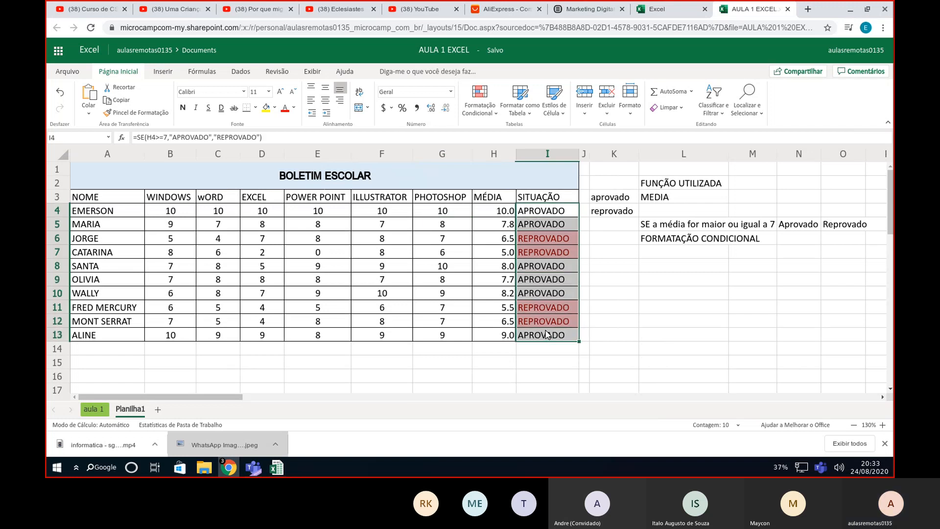
{"action": "left_click", "coordinate": [495, 117]}
{"action": "mouse_move", "coordinate": [499, 131]}
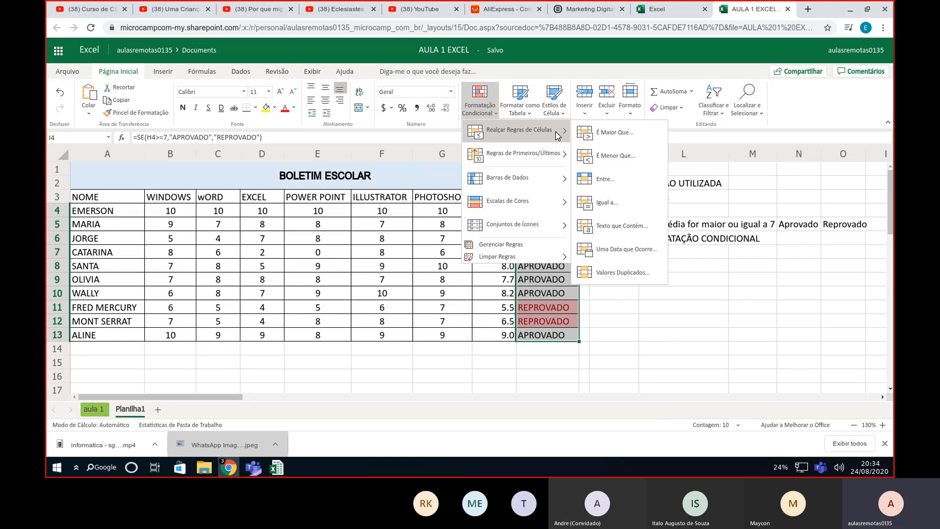
{"action": "left_click", "coordinate": [618, 227]}
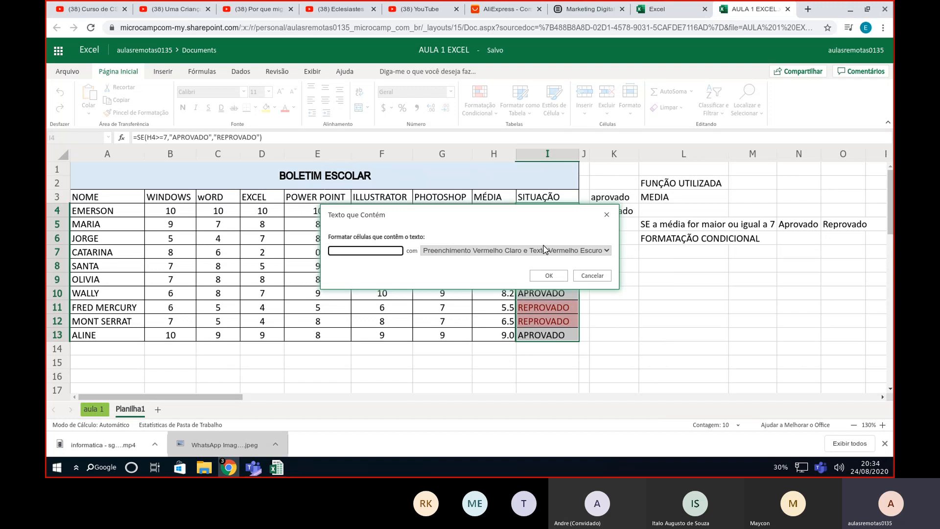
{"action": "type", "text": "APROVADO"}
- Review the preset formats for the APROVADO rule and choose Borda Vermelha
{"action": "left_click", "coordinate": [607, 251]}
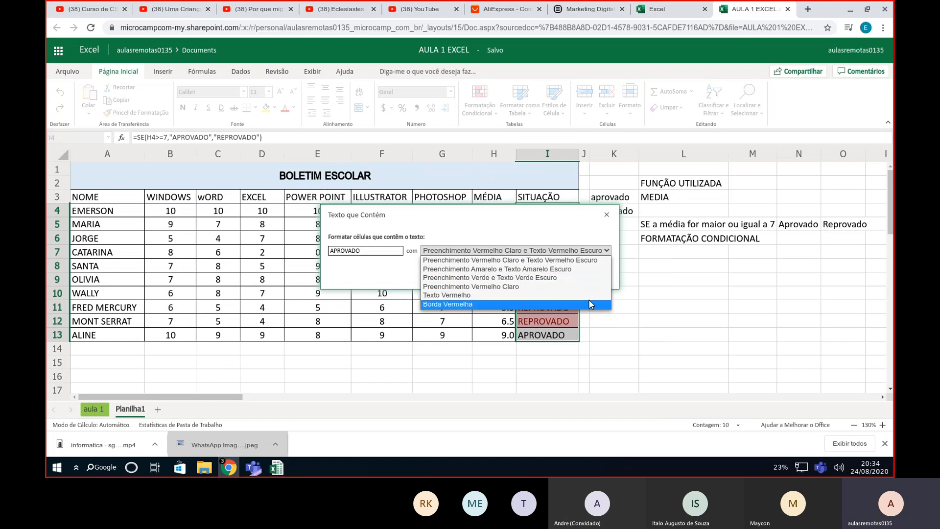
{"action": "left_click", "coordinate": [613, 275]}
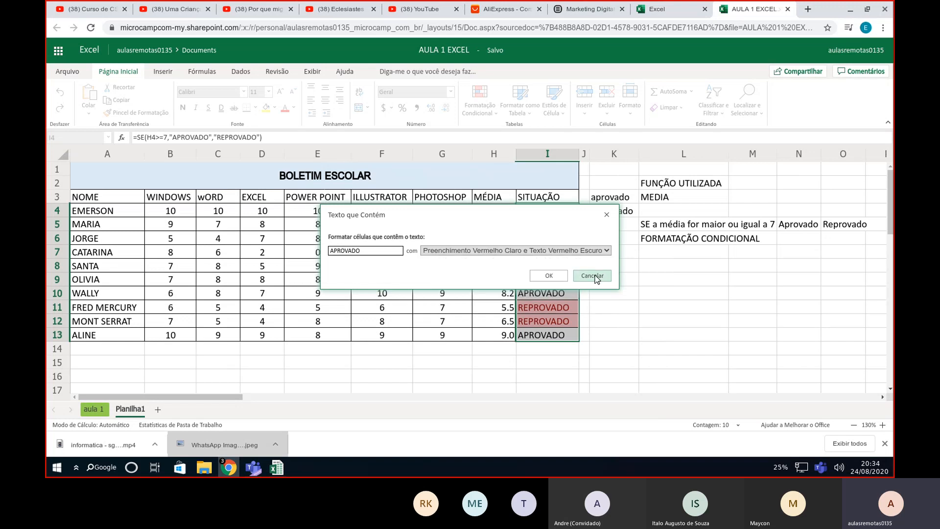
{"action": "left_click", "coordinate": [604, 250]}
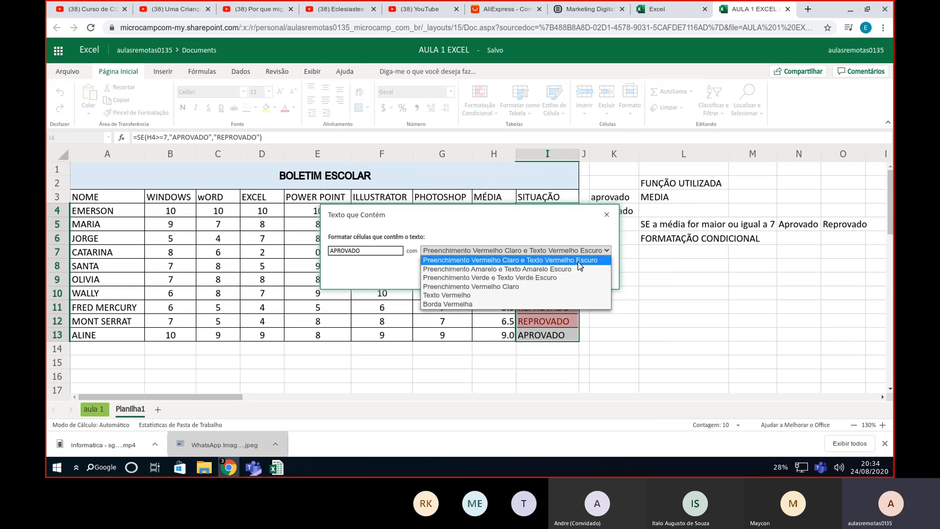
{"action": "left_click", "coordinate": [490, 304]}
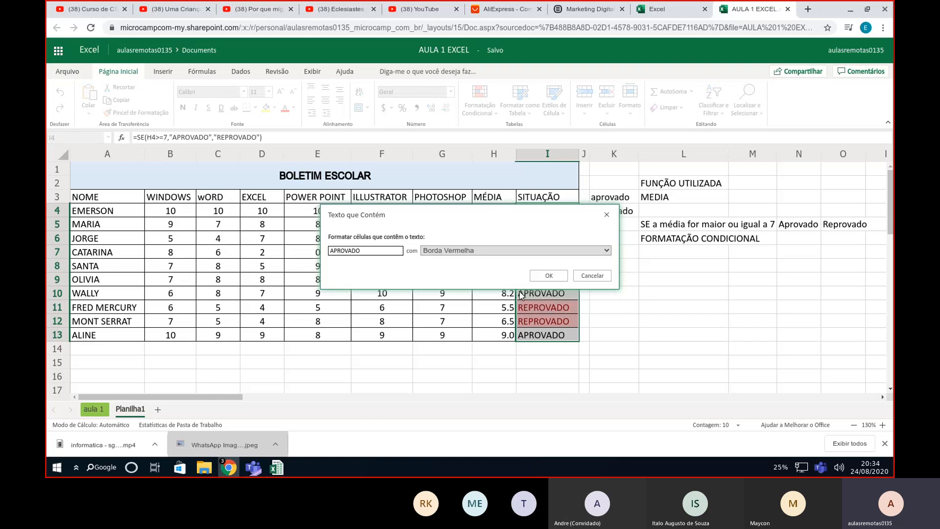
- Set the APROVADO rule's format to Preenchimento Verde e Texto Verde Escuro and apply the rule
{"action": "left_click", "coordinate": [607, 251]}
{"action": "left_click", "coordinate": [608, 252]}
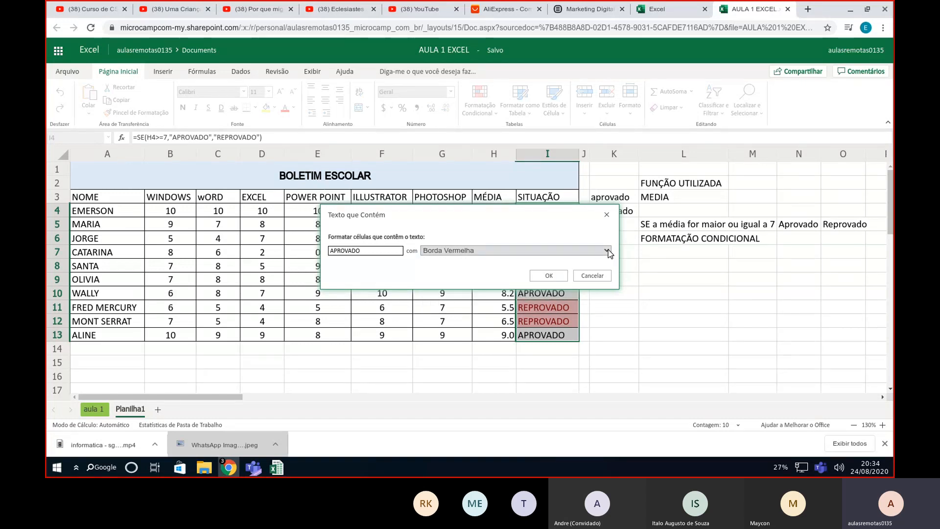
{"action": "left_click", "coordinate": [609, 252]}
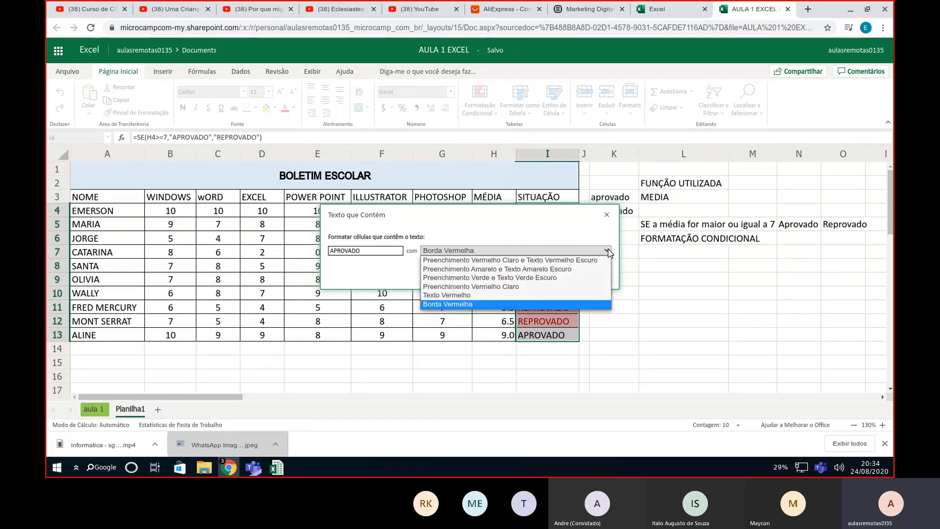
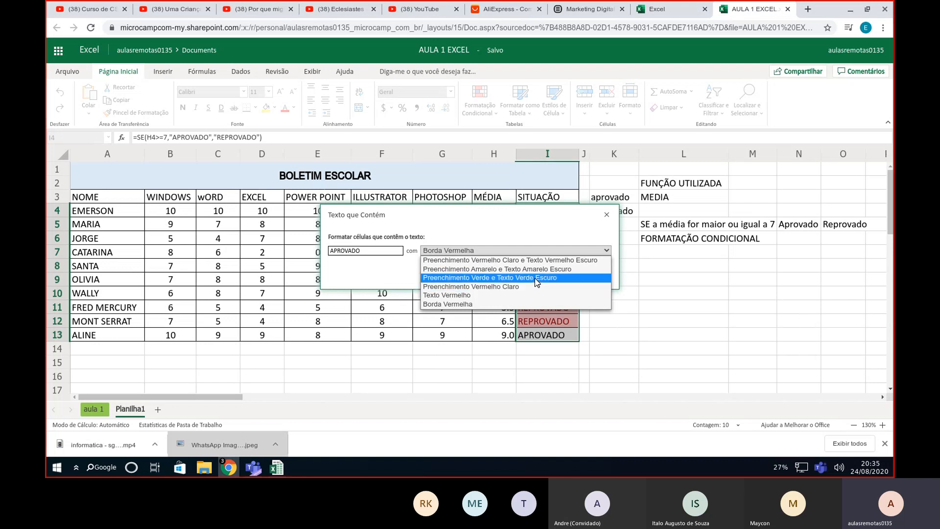
{"action": "left_click", "coordinate": [537, 277]}
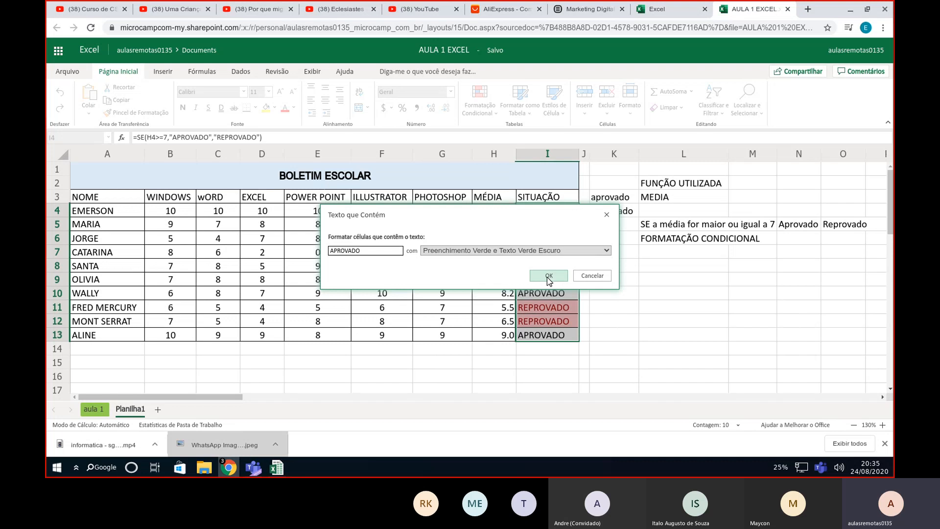
{"action": "left_click", "coordinate": [549, 277]}
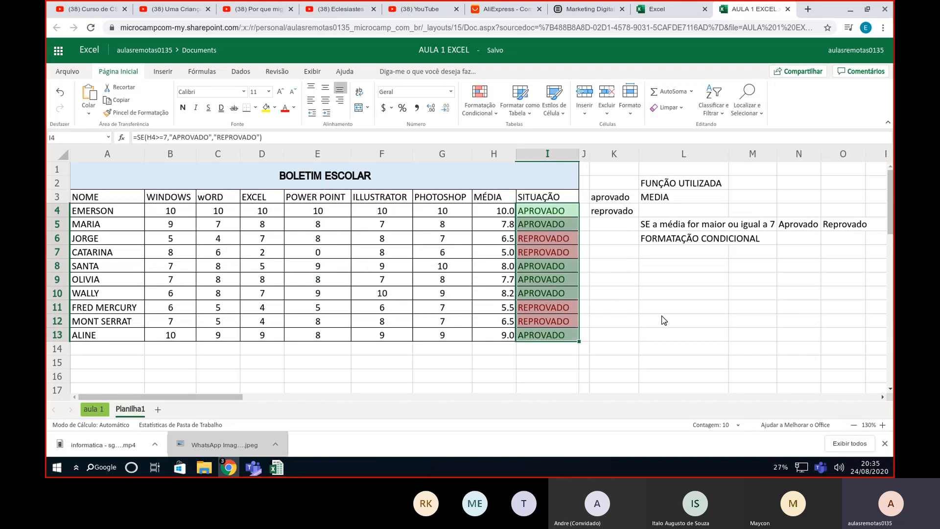
- Center the MÉDIA and SITUAÇÃO values in H4:I13 horizontally
{"action": "left_click_drag", "start_coordinate": [499, 216], "coordinate": [563, 336]}
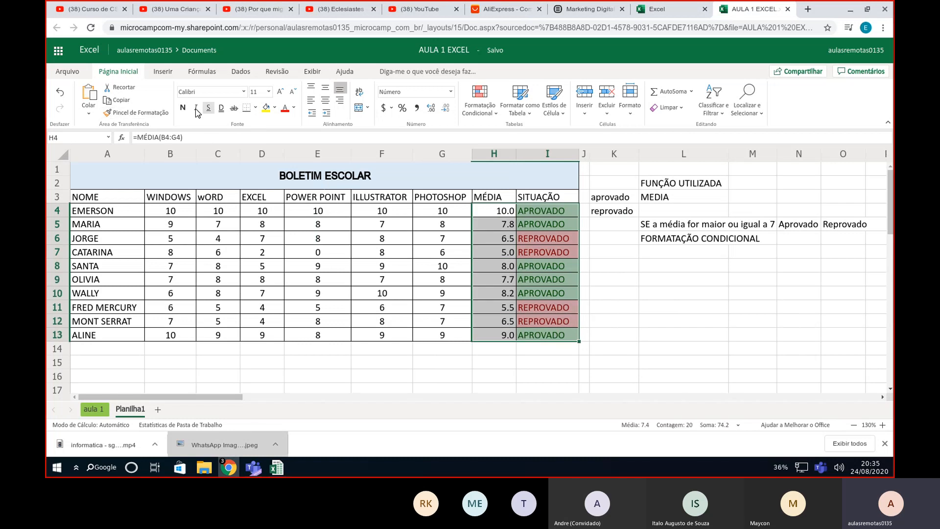
{"action": "left_click", "coordinate": [326, 103]}
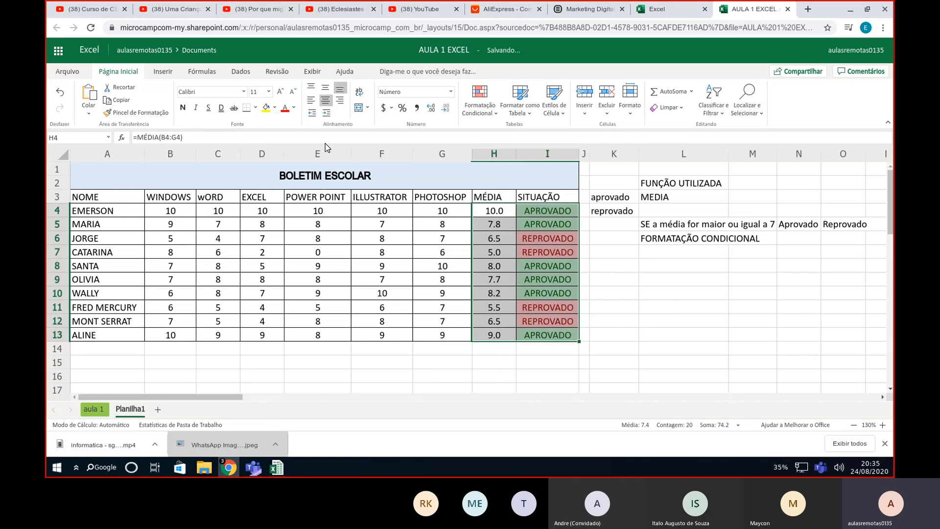
{"action": "left_click", "coordinate": [633, 396]}
{"action": "left_click_drag", "start_coordinate": [384, 395], "coordinate": [240, 397]}
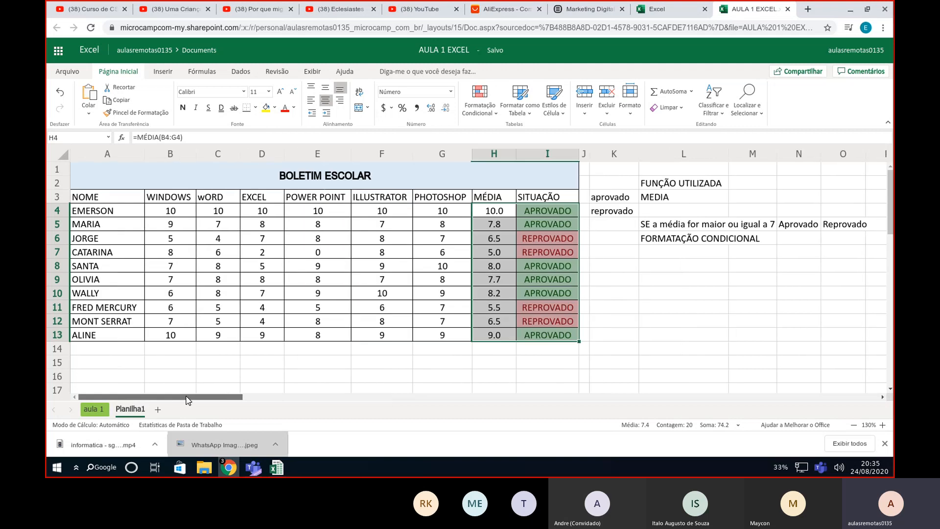
{"action": "left_click", "coordinate": [502, 215]}
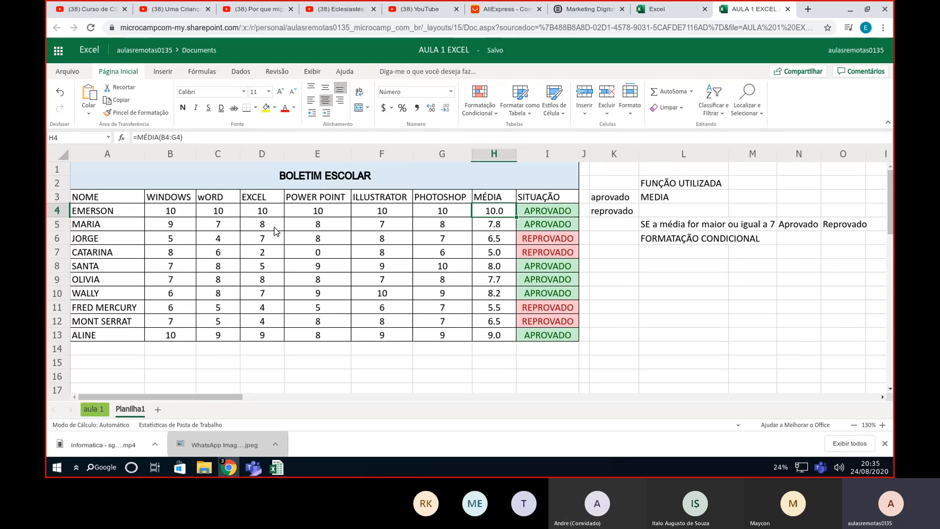
- Review the conditional formatting rules for the grades and averages in B4:H13 and for the whole sheet, leaving the rule manager collapsed
{"action": "left_click_drag", "start_coordinate": [191, 212], "coordinate": [482, 337]}
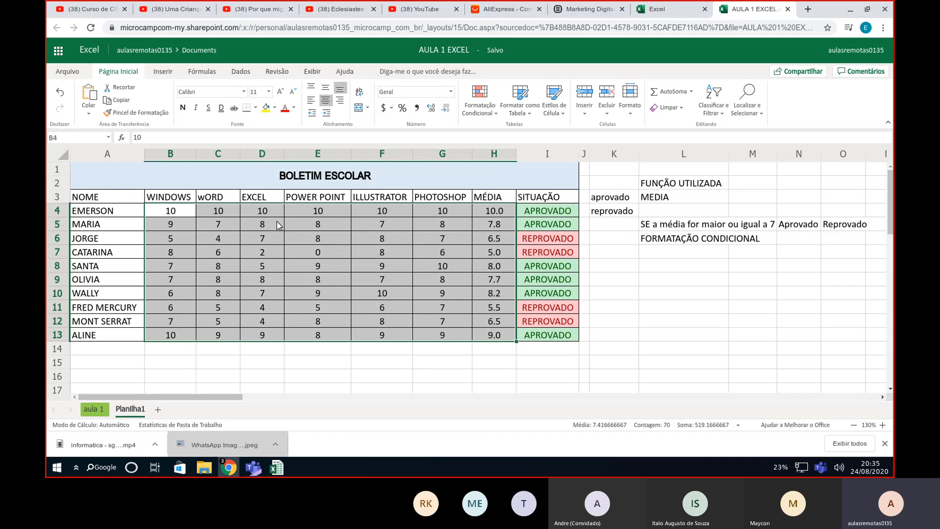
{"action": "left_click", "coordinate": [497, 116]}
{"action": "mouse_move", "coordinate": [500, 121]}
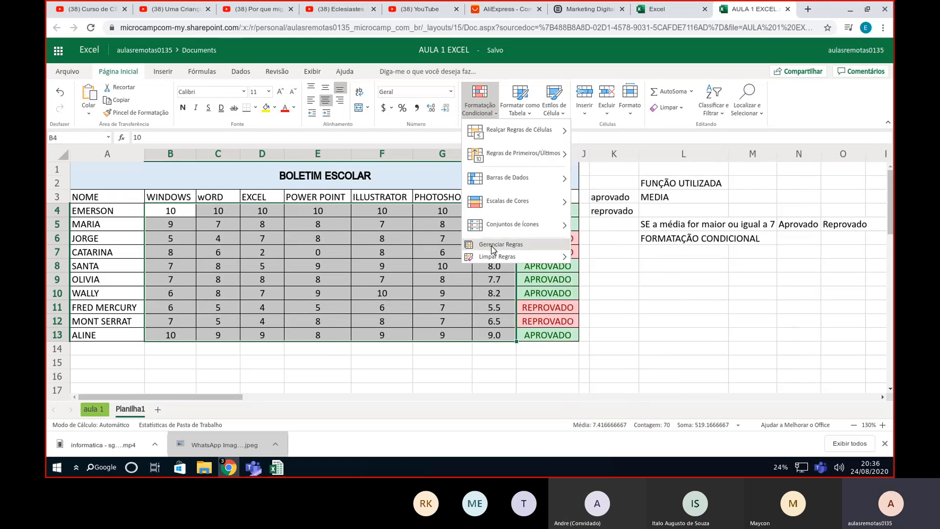
{"action": "mouse_move", "coordinate": [504, 132]}
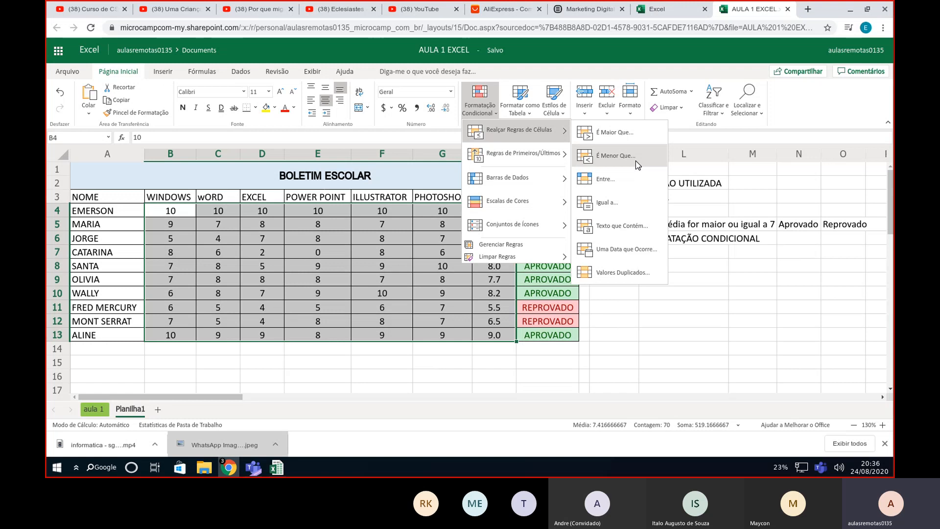
{"action": "mouse_move", "coordinate": [497, 259]}
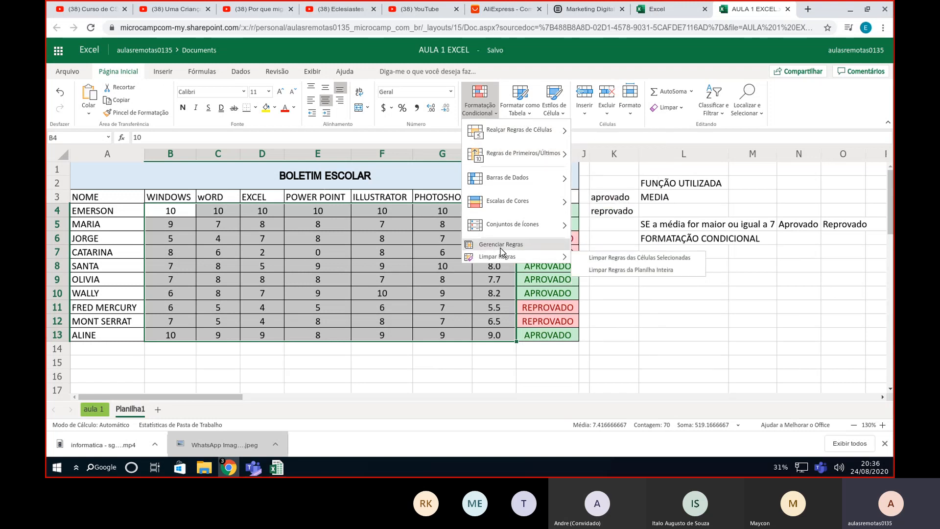
{"action": "left_click", "coordinate": [500, 245]}
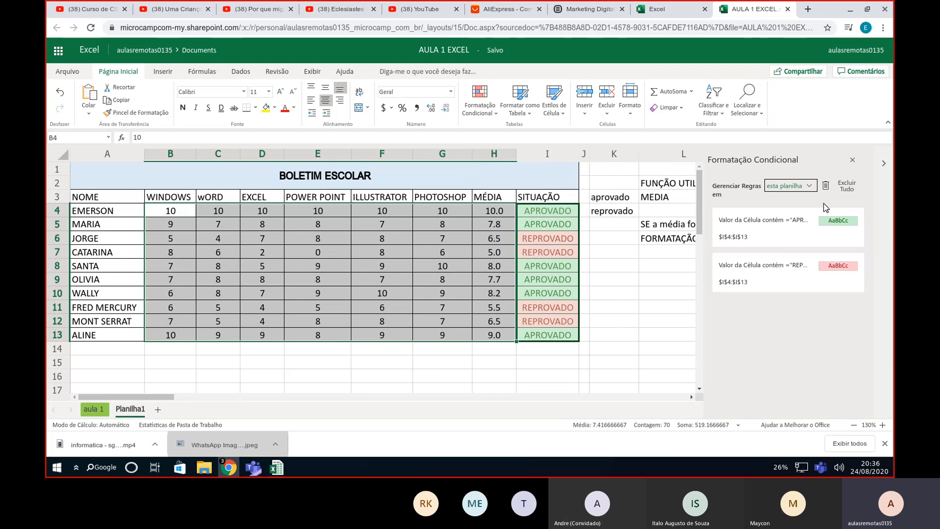
{"action": "left_click", "coordinate": [809, 186]}
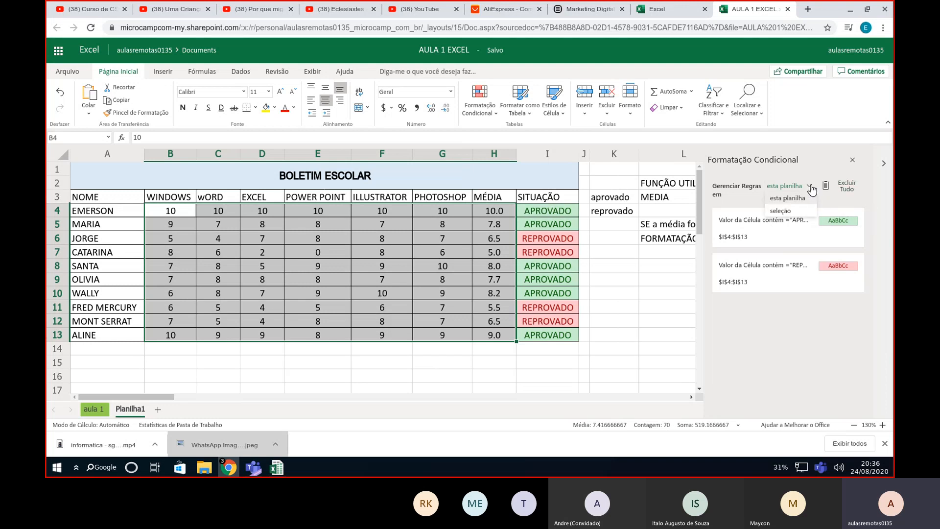
{"action": "left_click", "coordinate": [787, 212]}
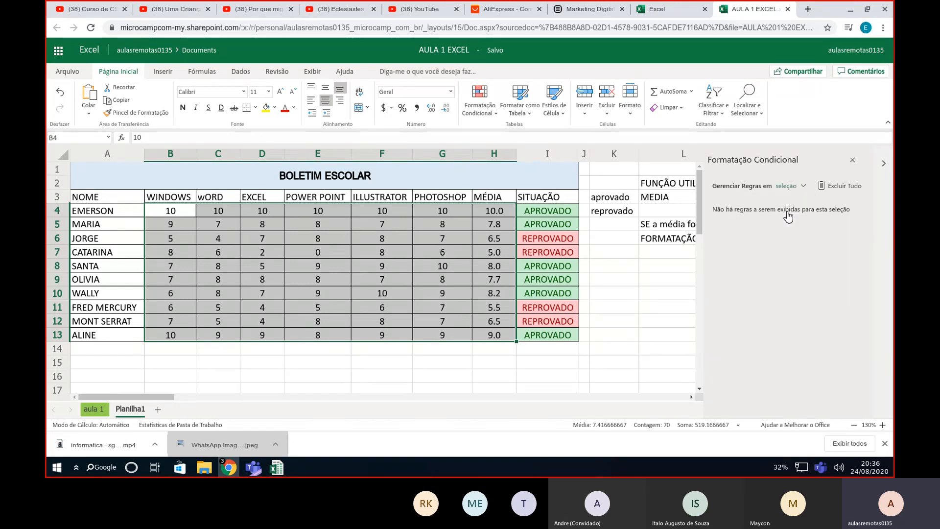
{"action": "left_click", "coordinate": [804, 187]}
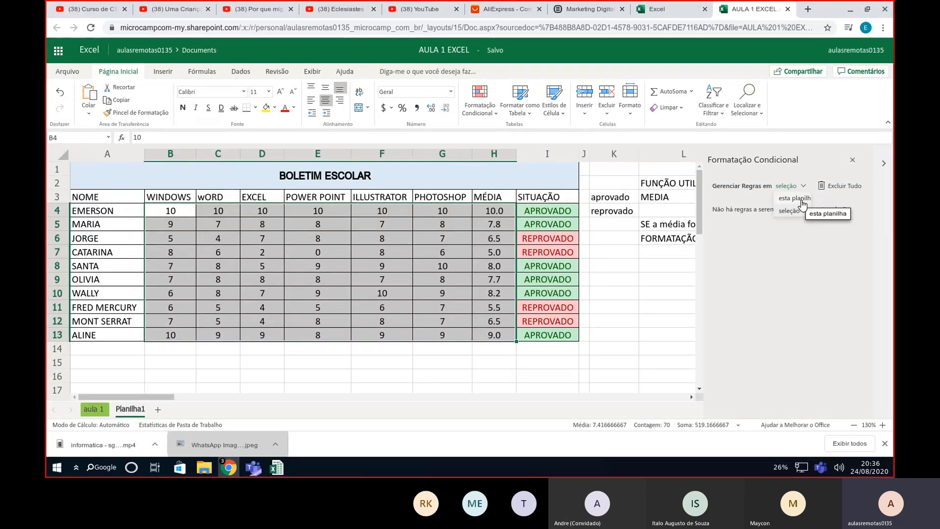
{"action": "left_click", "coordinate": [794, 198]}
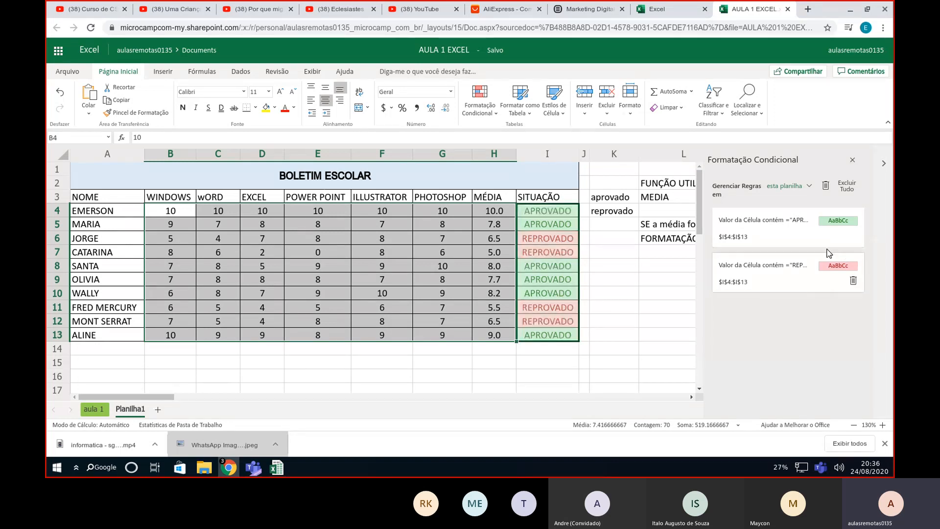
{"action": "mouse_move", "coordinate": [697, 195]}
{"action": "left_mouse_down"}
{"action": "mouse_move", "coordinate": [699, 279]}
{"action": "mouse_move", "coordinate": [698, 194]}
{"action": "left_mouse_up"}
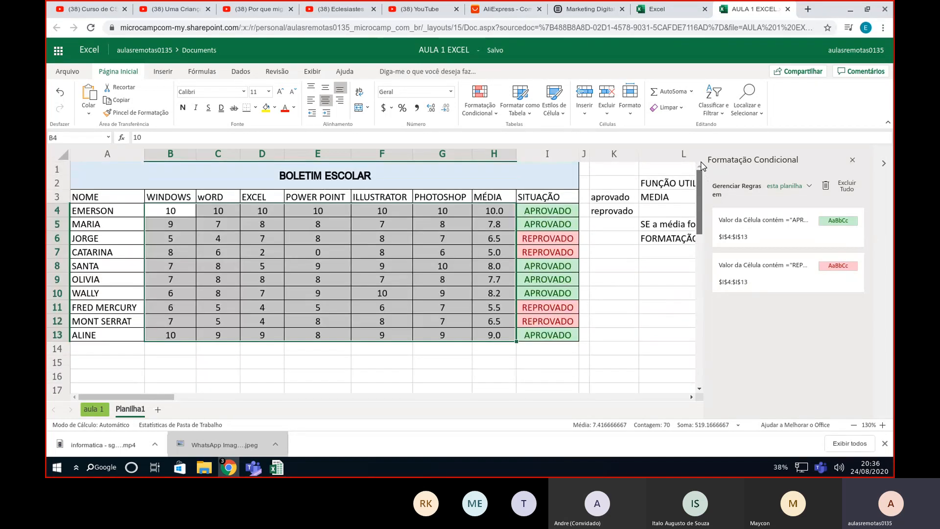
{"action": "left_click", "coordinate": [884, 164]}
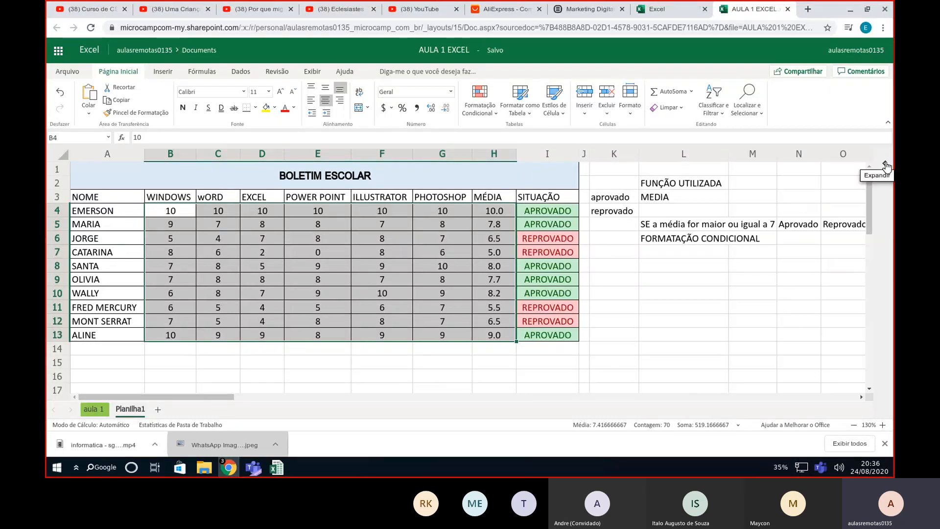
{"action": "left_click", "coordinate": [492, 114]}
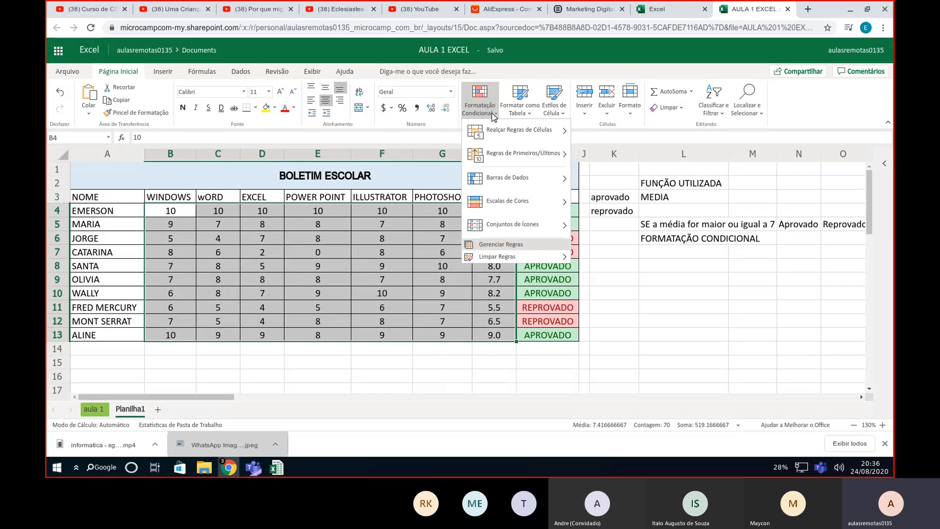
{"action": "left_click", "coordinate": [493, 117]}
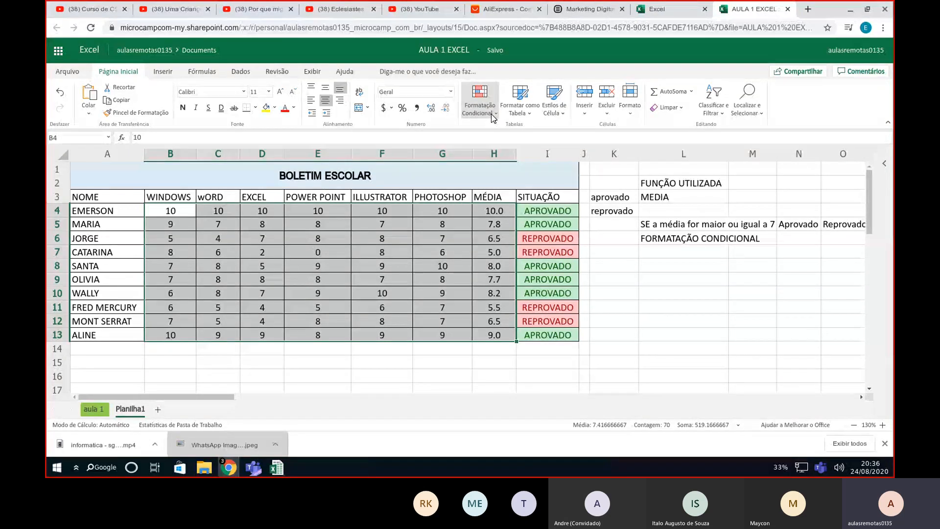
{"action": "left_click", "coordinate": [492, 117]}
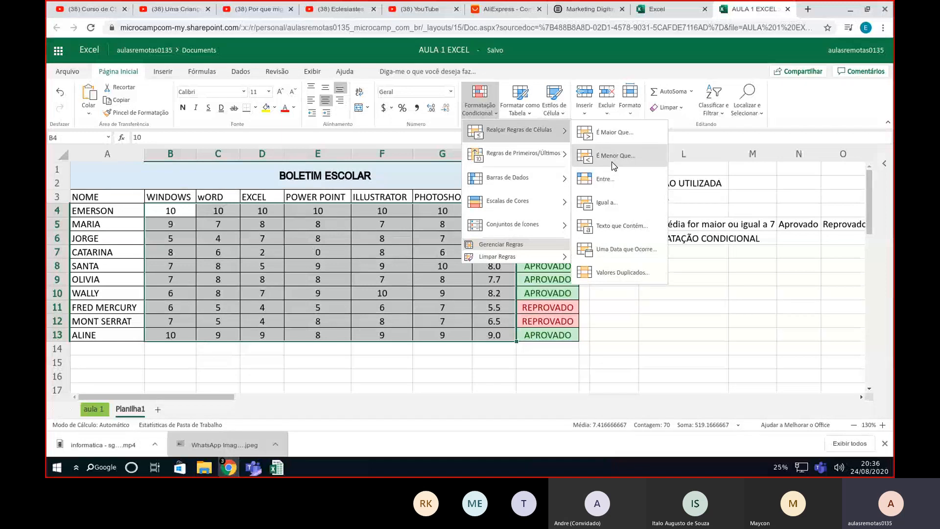
{"action": "mouse_move", "coordinate": [539, 253]}
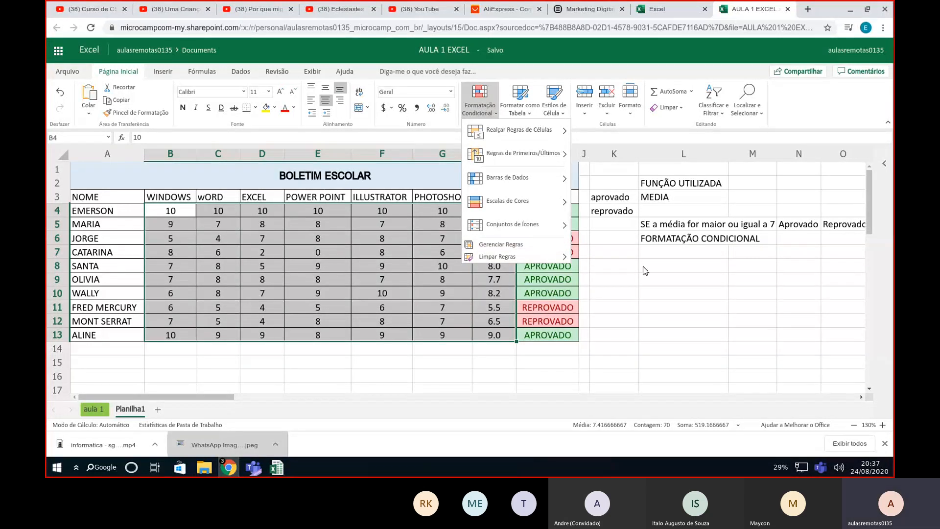
{"action": "mouse_move", "coordinate": [563, 224]}
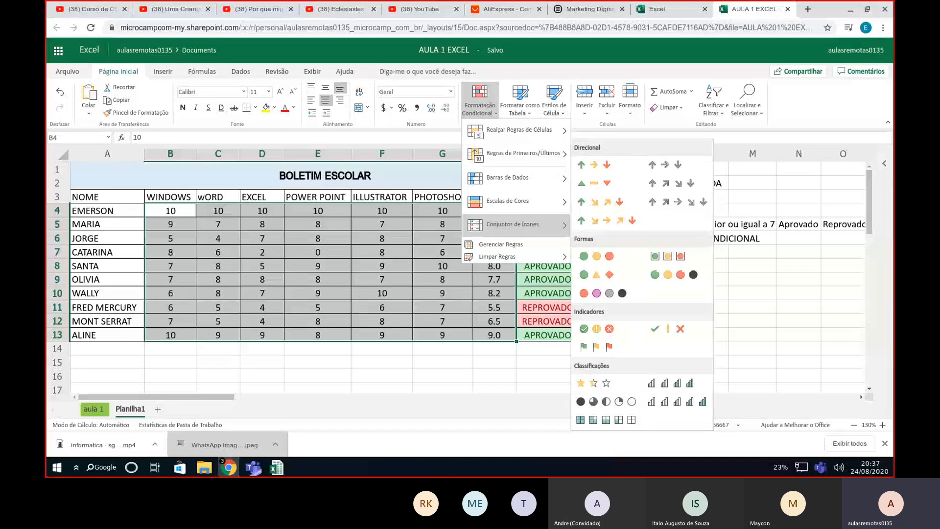
- Switch to the ONLYOFFICE workbook, commit =IF(H4>=7;"Aprovado";"Reprovado") in I4 and fill it down through I13
{"action": "left_click", "coordinate": [272, 472]}
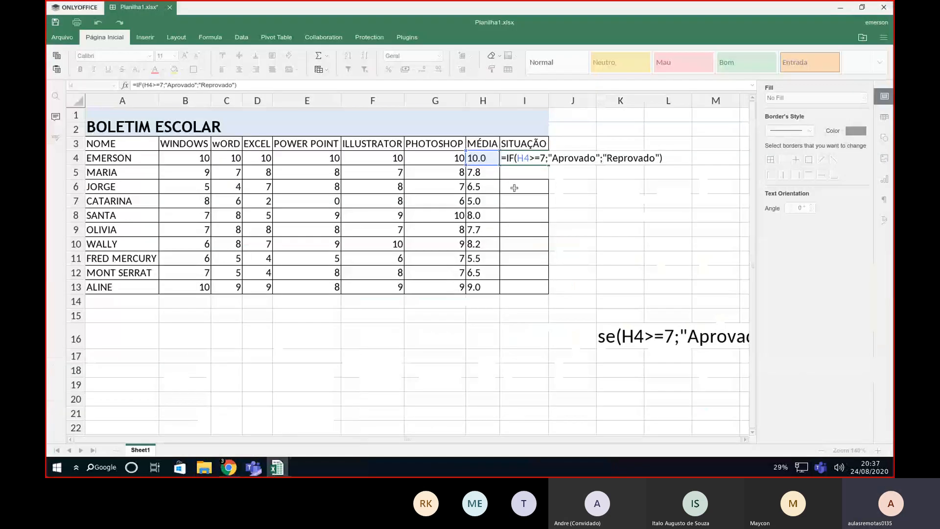
{"action": "key", "text": "Return"}
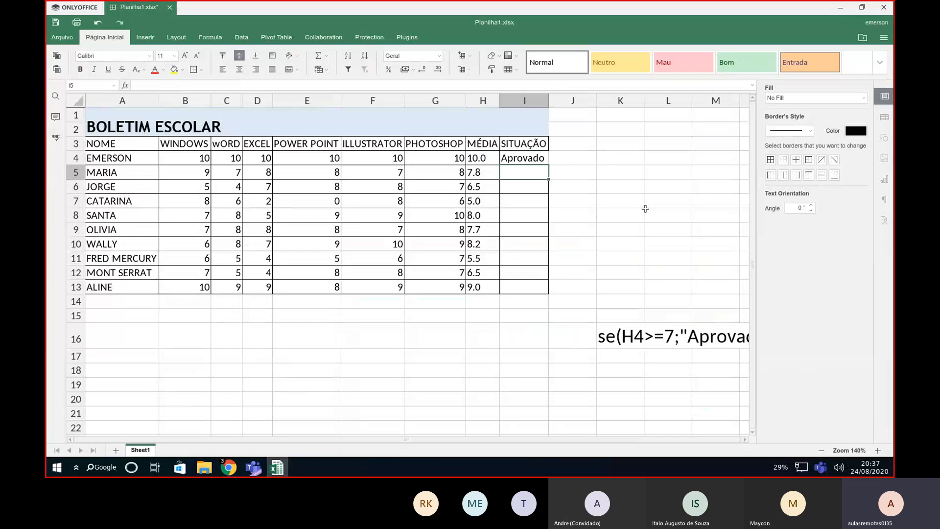
{"action": "left_click", "coordinate": [523, 159]}
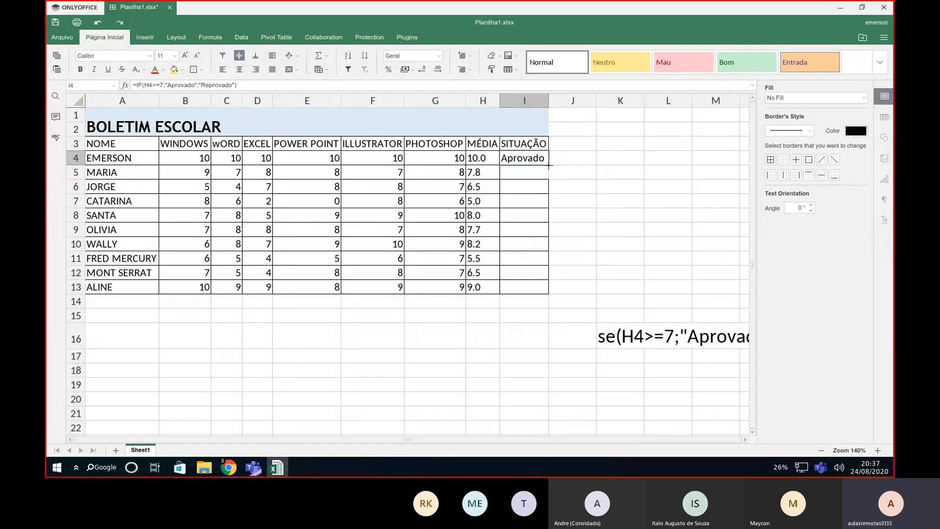
{"action": "left_click_drag", "start_coordinate": [549, 165], "coordinate": [550, 294]}
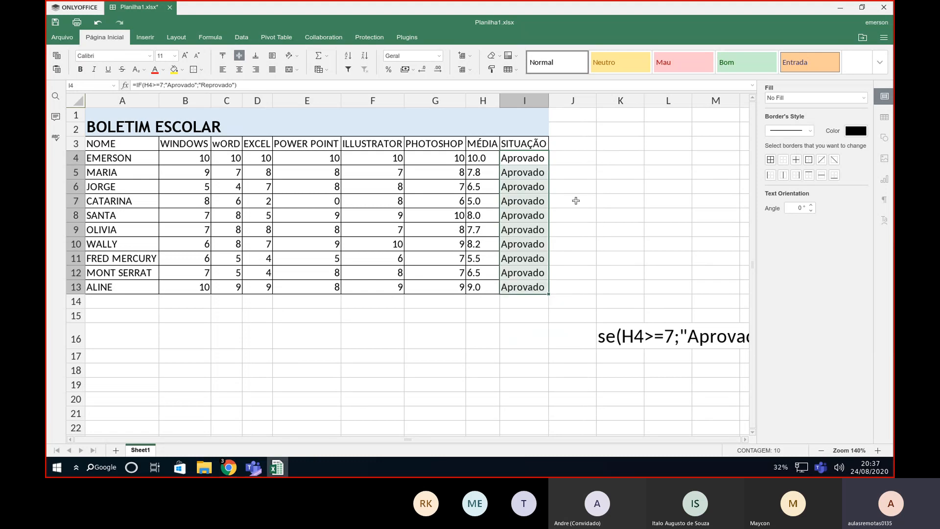
- Inspect the IF formulas in SITUAÇÃO cells I4, I5 and I6 to check which average each one references
{"action": "left_click", "coordinate": [535, 159]}
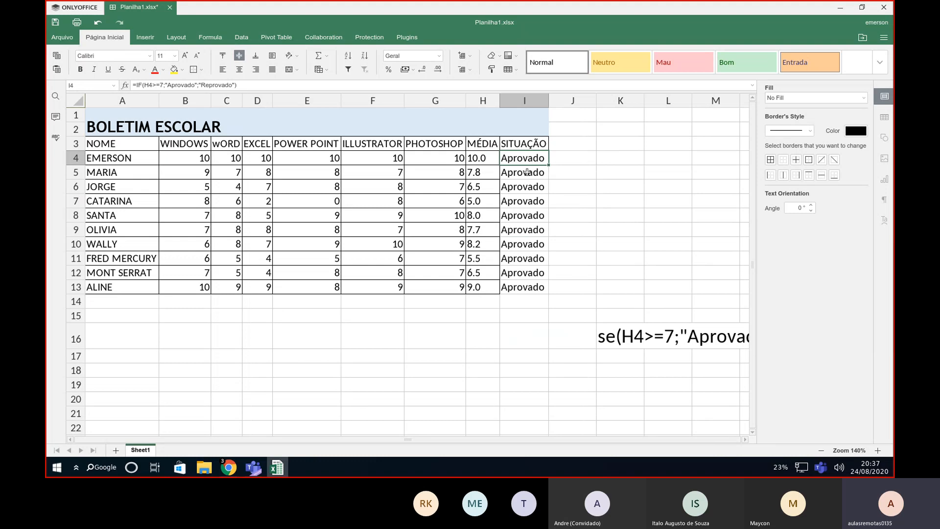
{"action": "left_click", "coordinate": [527, 173]}
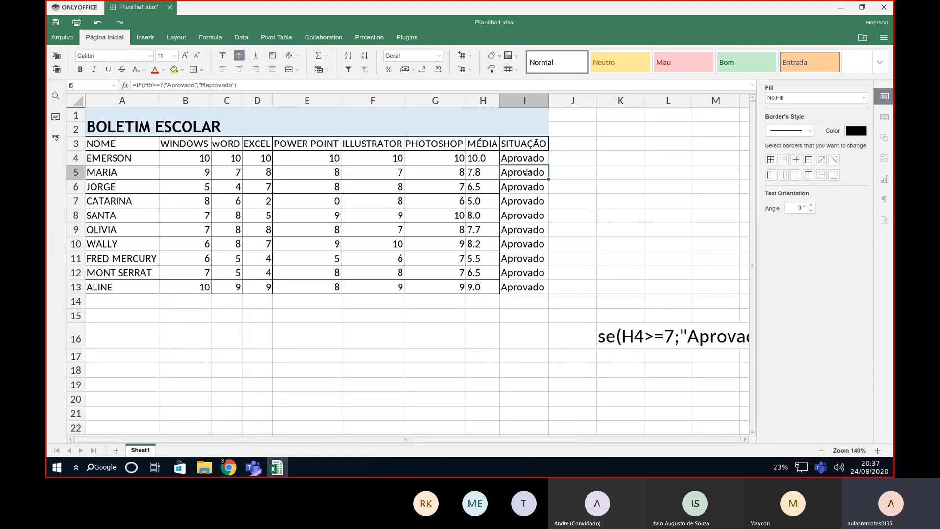
{"action": "left_click", "coordinate": [521, 188]}
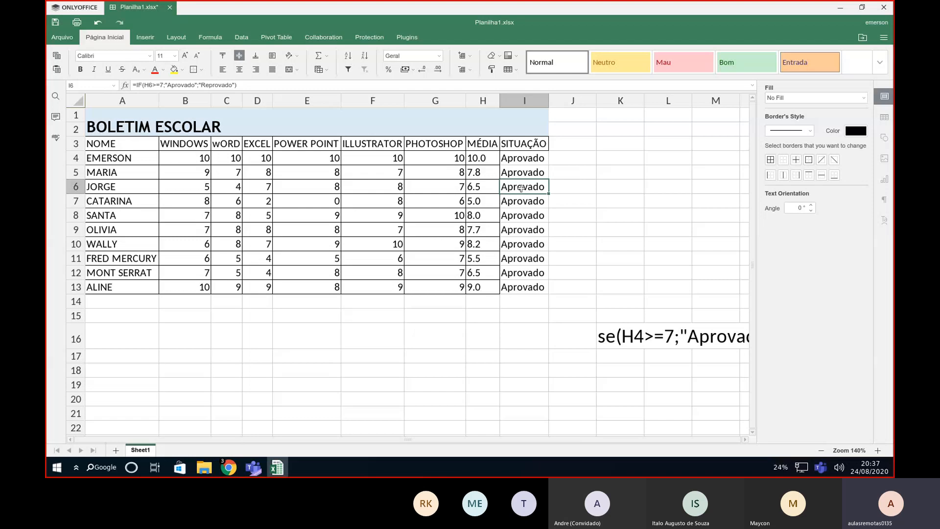
{"action": "double_click", "coordinate": [521, 188]}
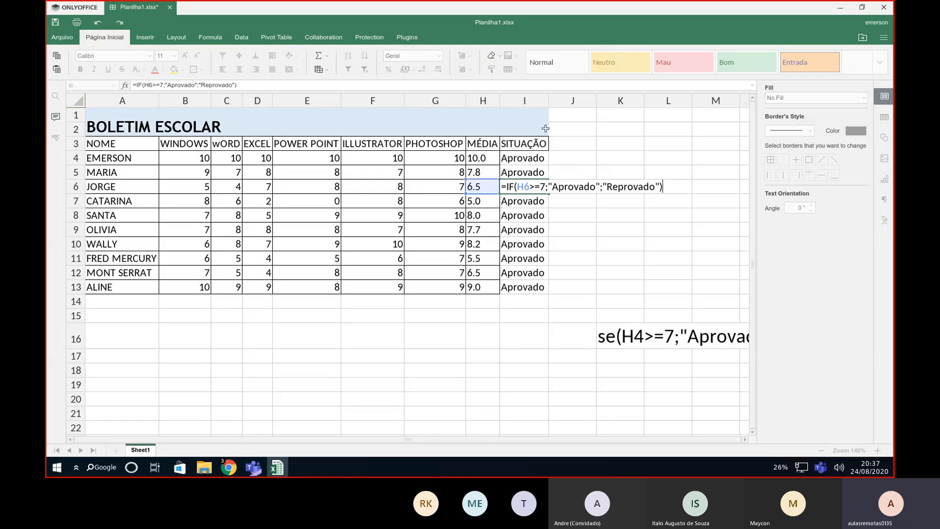
{"action": "left_click", "coordinate": [578, 157]}
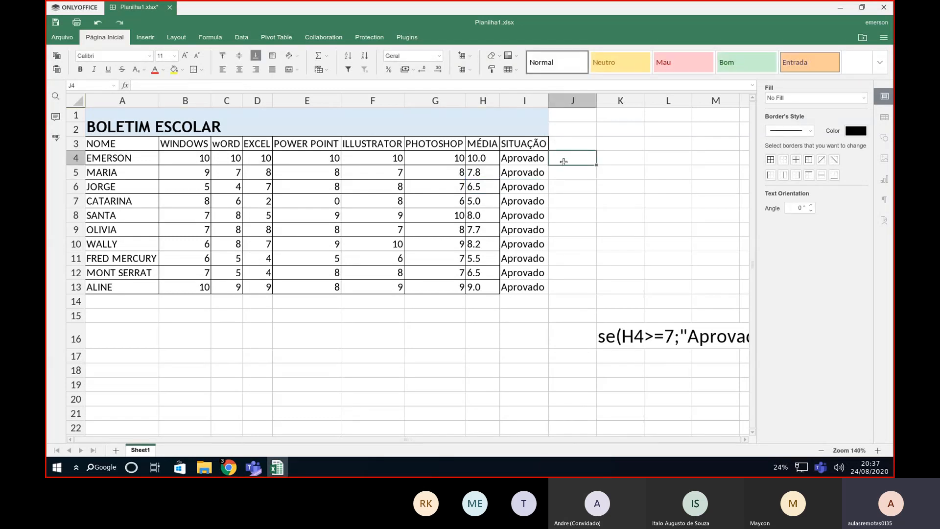
- Replace the formula in I5 with =IF(H5>=7"APROVADO";"REPROVADO" and try to commit it
{"action": "left_click", "coordinate": [533, 175]}
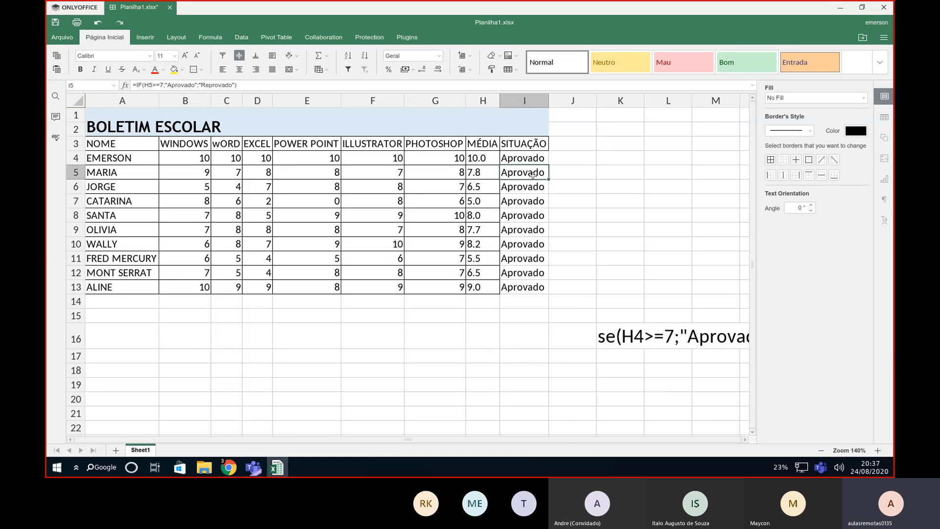
{"action": "key", "text": "BackSpace"}
{"action": "type", "text": "=IF("}
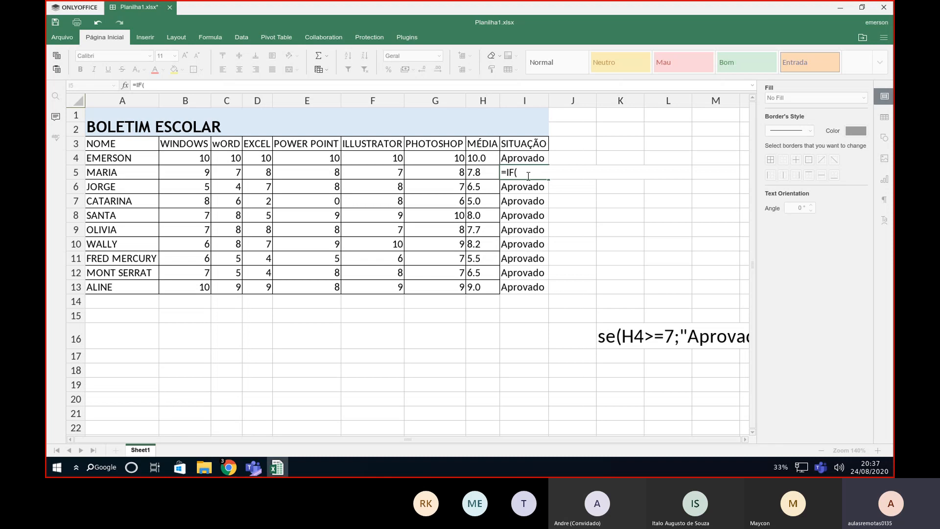
{"action": "left_click", "coordinate": [491, 173]}
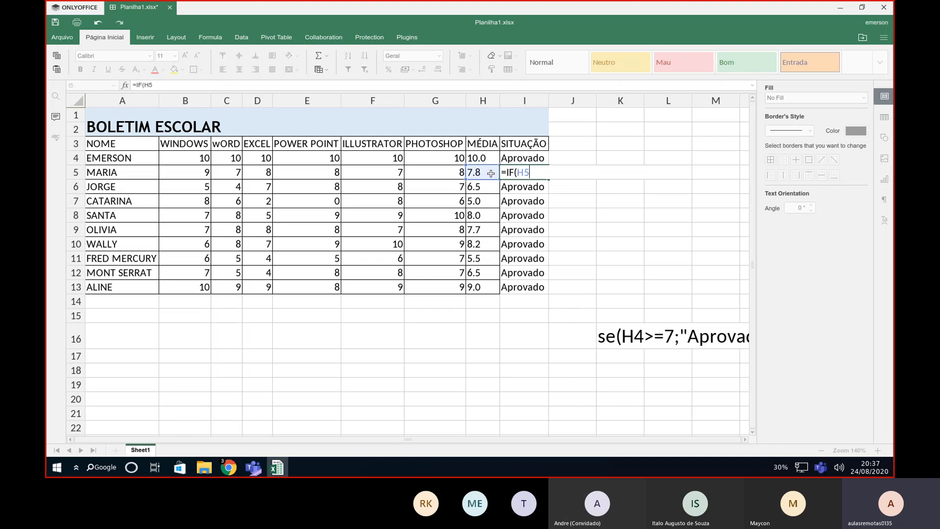
{"action": "type", "text": ";"}
{"action": "key", "text": "BackSpace"}
{"action": "type", "text": ">=7\"APROVADO\""}
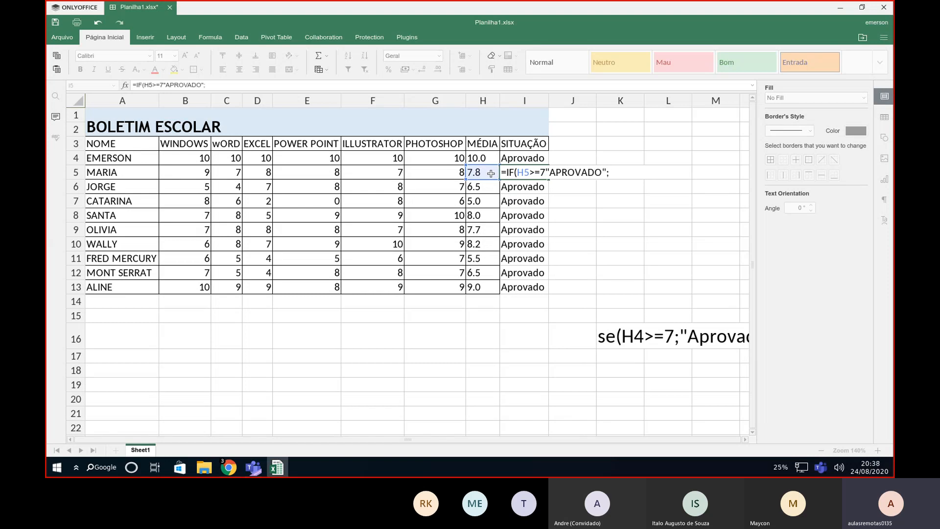
{"action": "type", "text": ";\"REPROVADO\""}
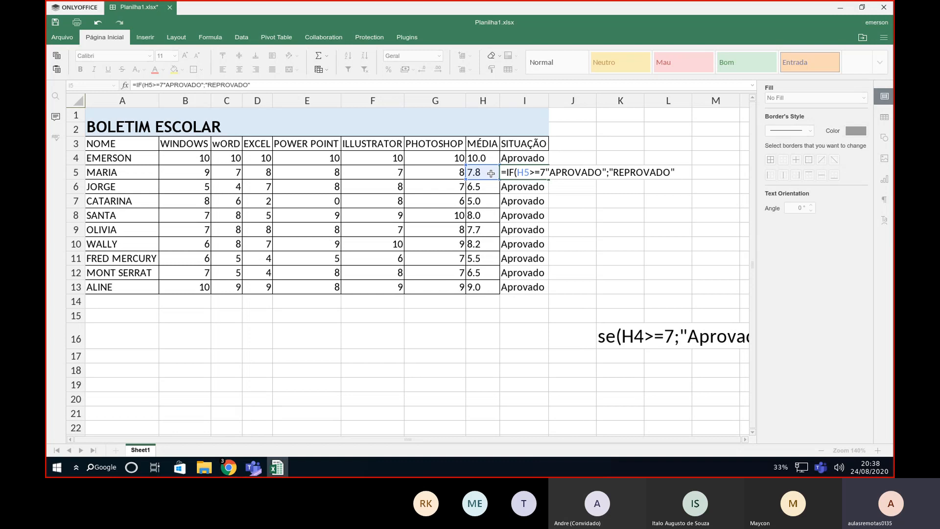
{"action": "key", "text": "Return"}
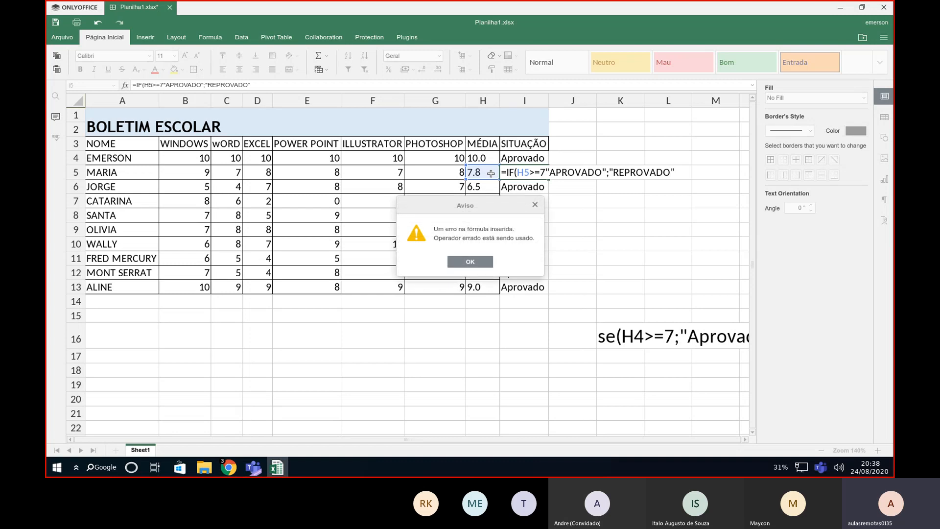
{"action": "key", "text": "Return"}
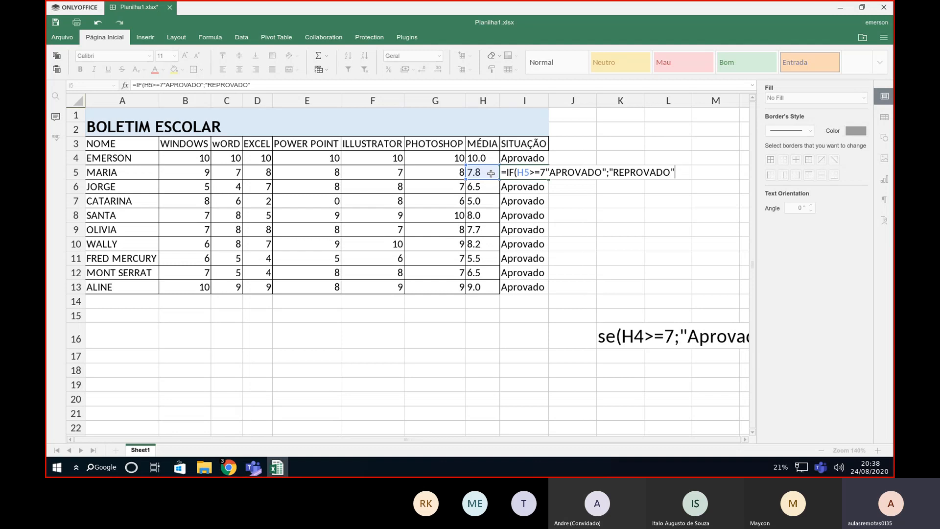
- Correct the I5 formula to =IF(H5>=7;"APROVADO";"REPROVADO") and commit it
{"action": "type", "text": ")"}
{"action": "key", "text": "Return"}
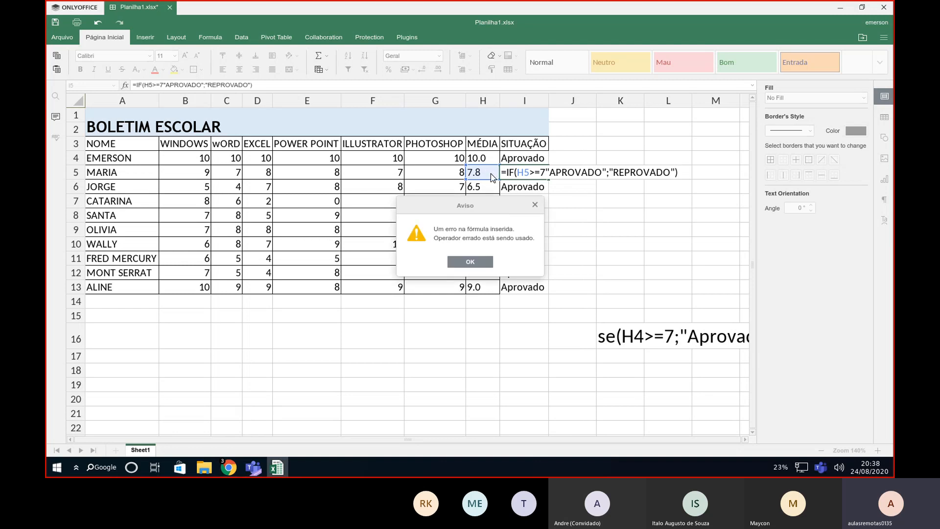
{"action": "left_click", "coordinate": [458, 265]}
{"action": "left_click", "coordinate": [547, 172]}
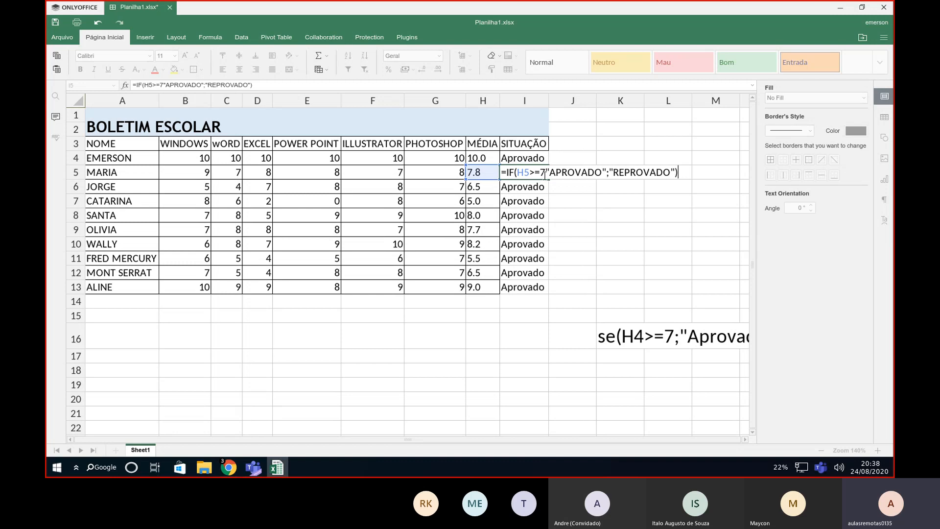
{"action": "type", "text": ";"}
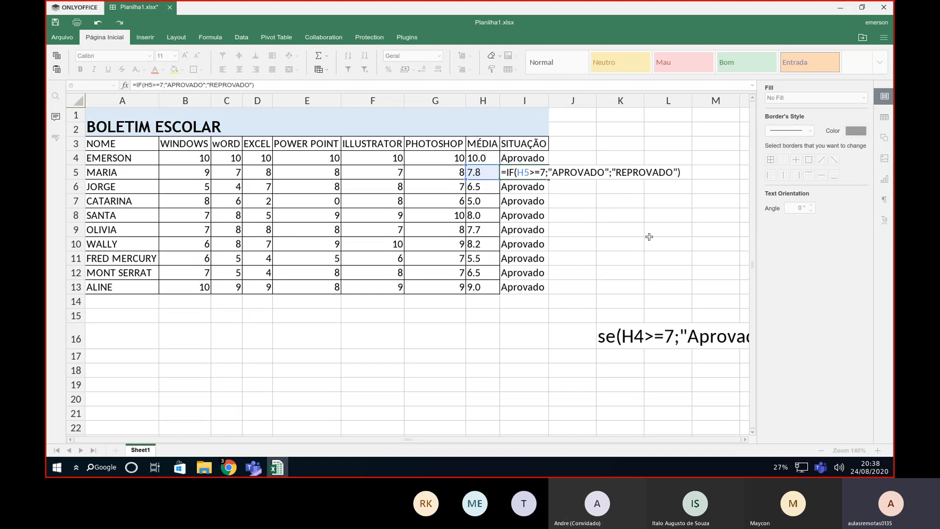
{"action": "key", "text": "Return"}
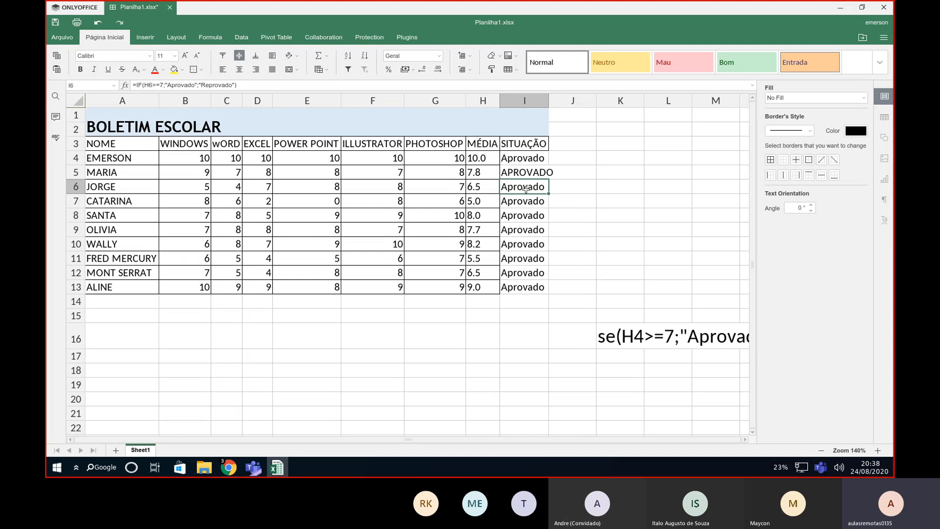
- Replace the formula in SITUAÇÃO cell I6 with =IF(H6>=7;"APROVADO";"REPROVADO") and reselect the cell
{"action": "type", "text": "=if"}
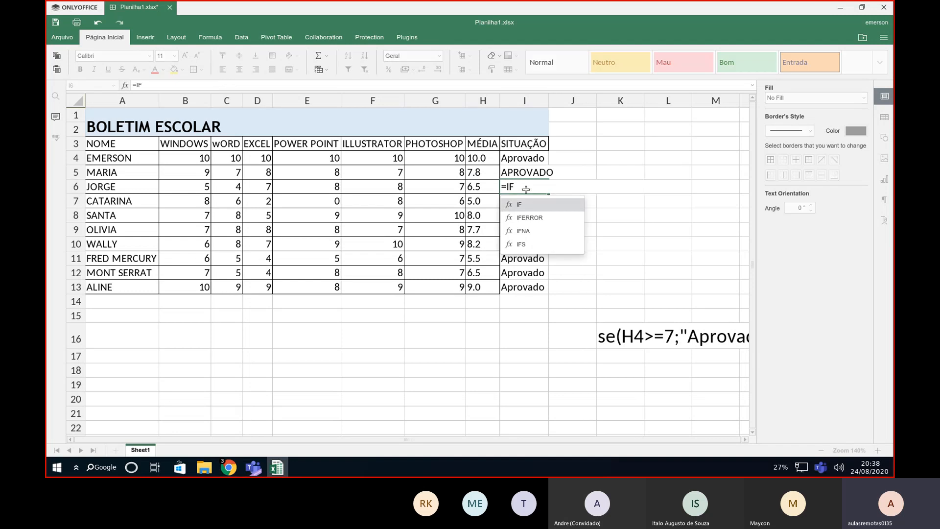
{"action": "key", "text": "Tab"}
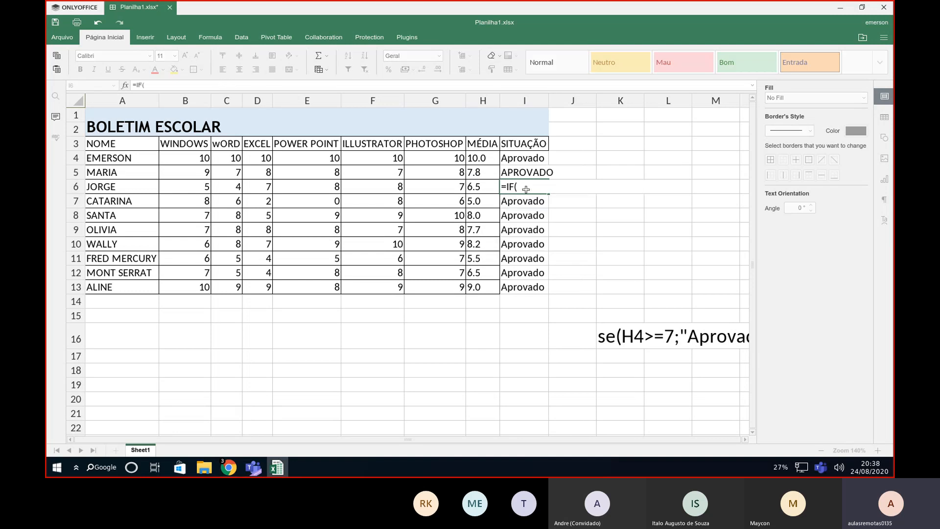
{"action": "left_click", "coordinate": [473, 185]}
{"action": "type", "text": ">="}
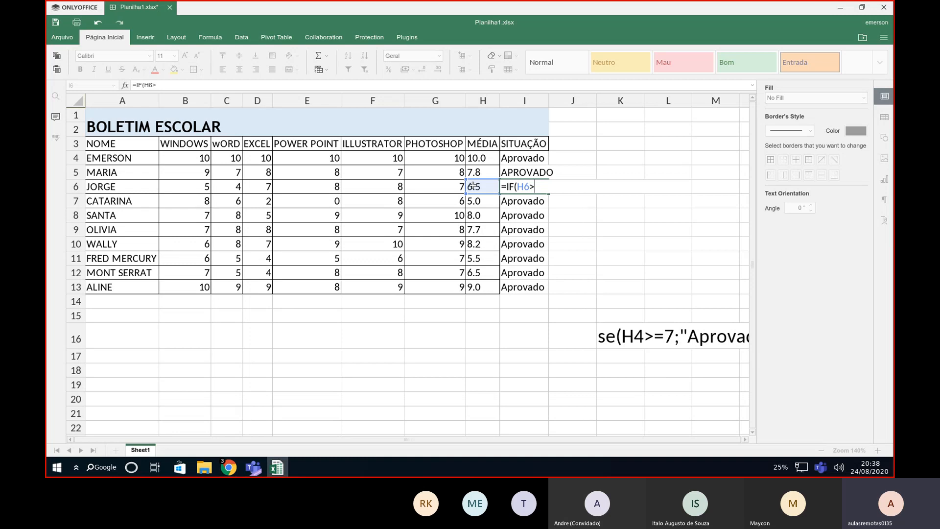
{"action": "type", "text": "7;\"APROVADO"}
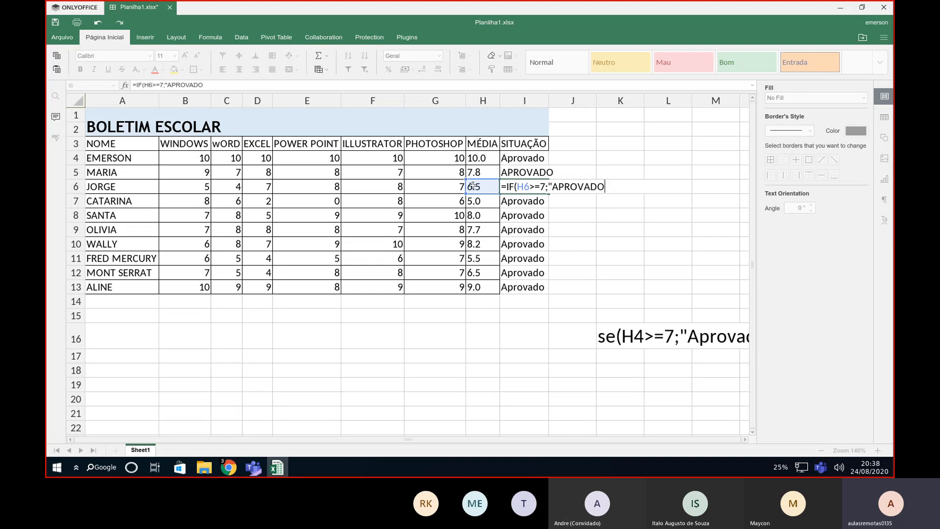
{"action": "type", "text": "\""}
{"action": "type", "text": ";\"R"}
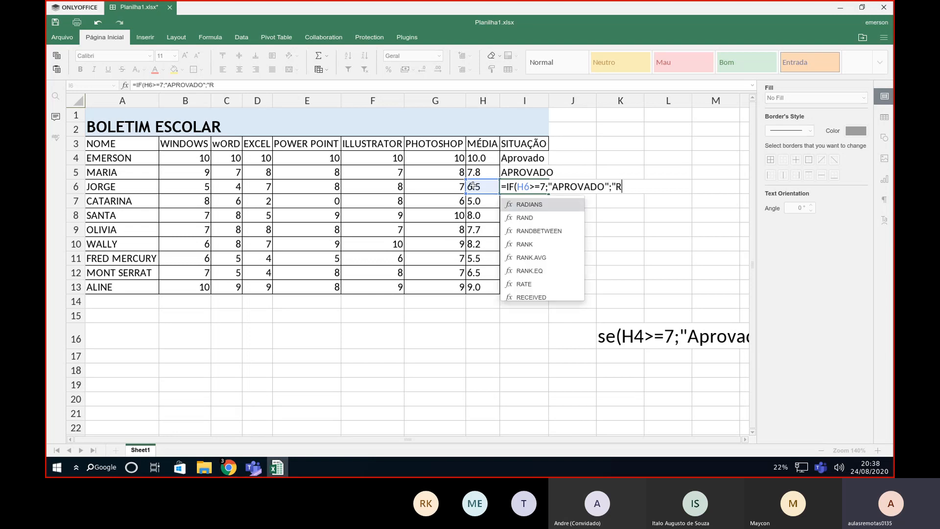
{"action": "type", "text": "EPROVADO"}
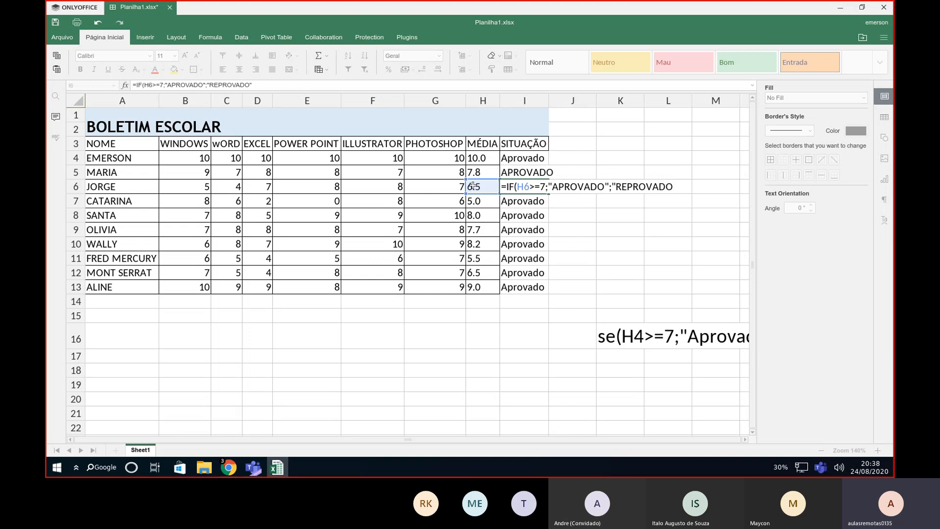
{"action": "type", "text": "\")"}
{"action": "key", "text": "Return"}
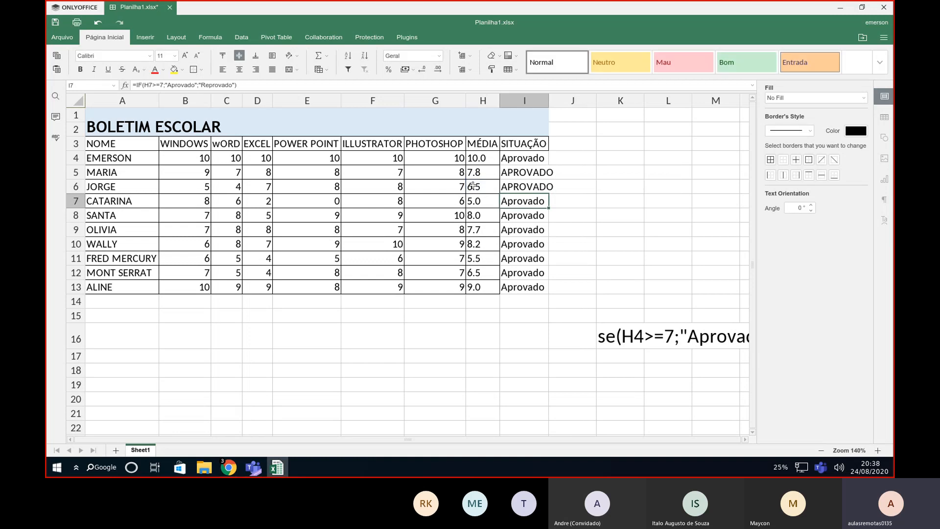
{"action": "left_click", "coordinate": [518, 188]}
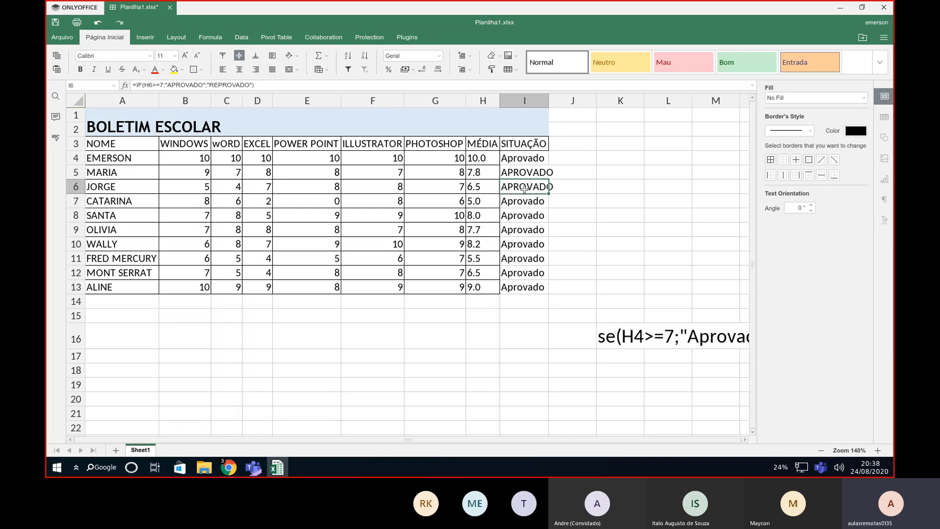
{"action": "left_click_drag", "start_coordinate": [525, 157], "coordinate": [537, 293]}
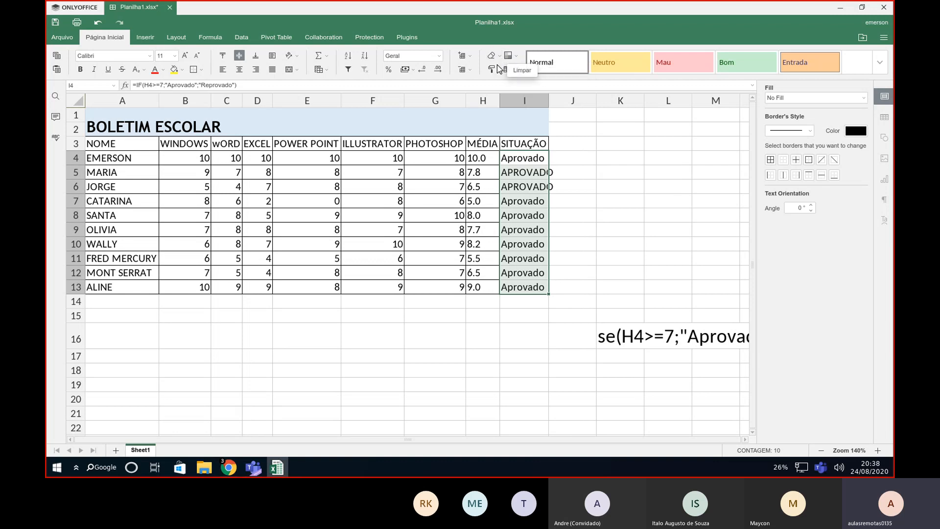
{"action": "left_click", "coordinate": [151, 37]}
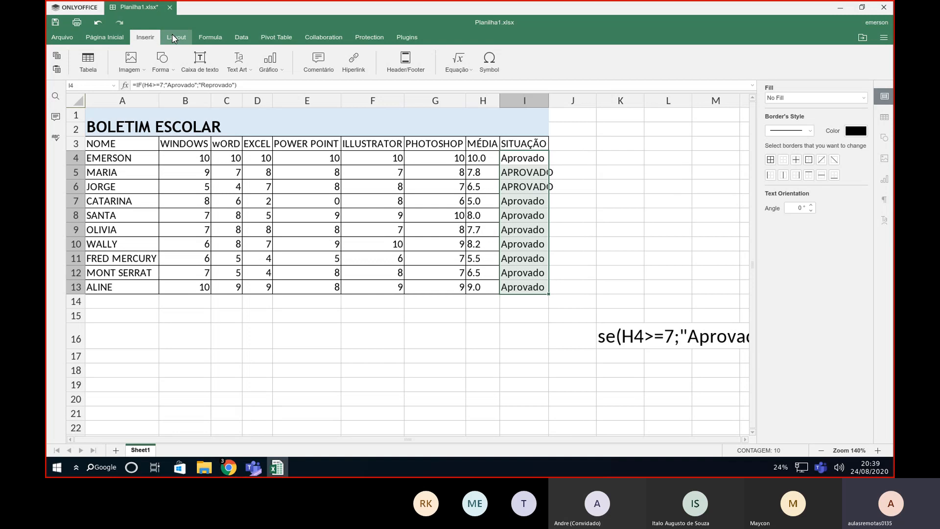
{"action": "left_click", "coordinate": [173, 37]}
{"action": "left_click", "coordinate": [212, 38]}
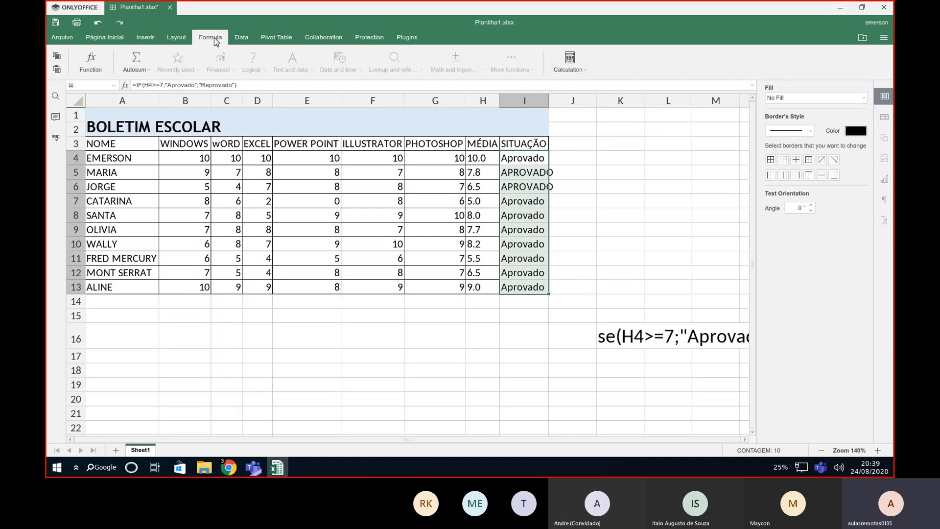
{"action": "left_click", "coordinate": [106, 66]}
{"action": "left_click", "coordinate": [422, 154]}
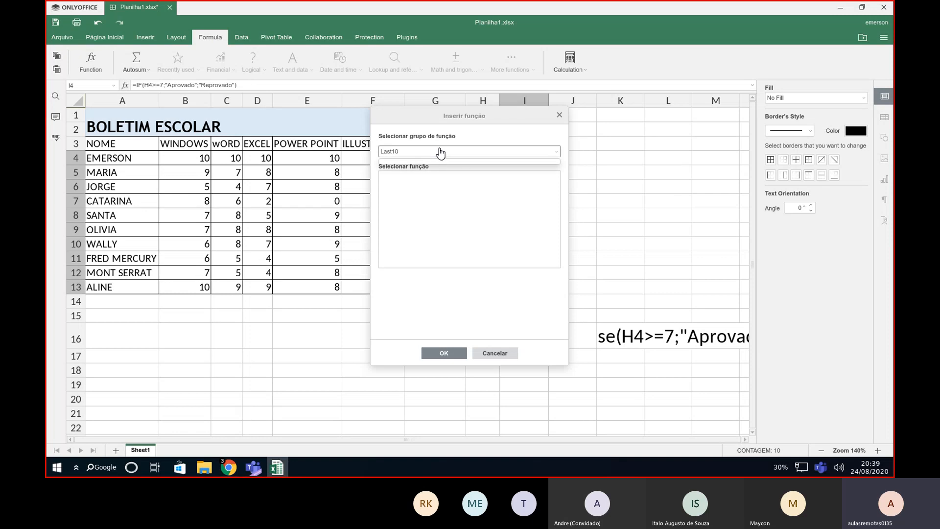
{"action": "left_click", "coordinate": [492, 353]}
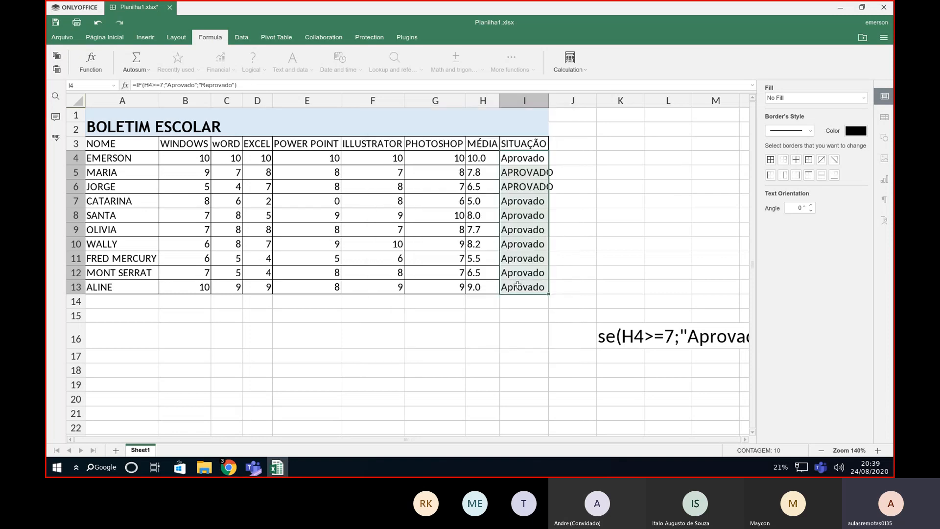
- Widen the SITUAÇÃO column I so its uppercase results fit inside the cells
{"action": "mouse_move", "coordinate": [276, 468]}
{"action": "left_click_drag", "start_coordinate": [549, 100], "coordinate": [577, 100]}
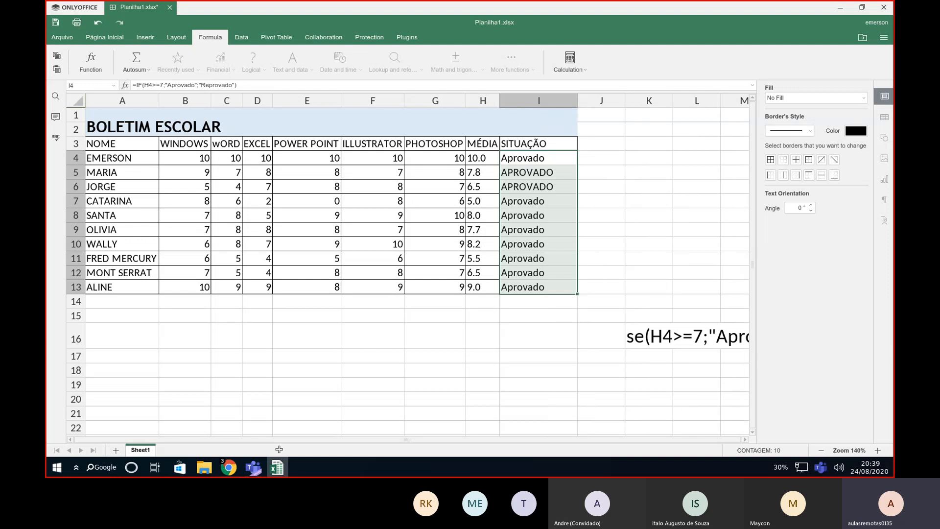
- Switch to the AULA 1 EXCEL workbook in the browser and select the report card range A3:I13 on Planilha1
{"action": "left_click", "coordinate": [276, 467]}
{"action": "left_click", "coordinate": [478, 362]}
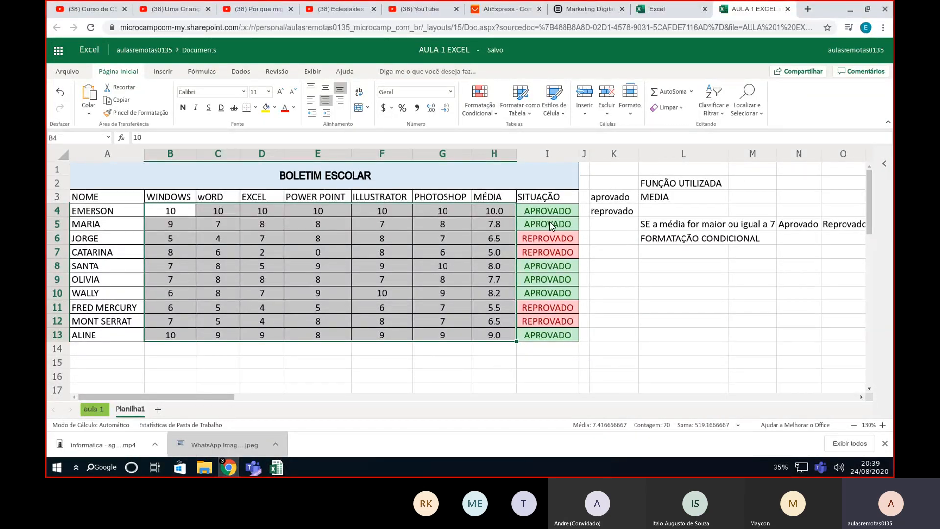
{"action": "left_click", "coordinate": [314, 321]}
{"action": "left_click", "coordinate": [342, 338]}
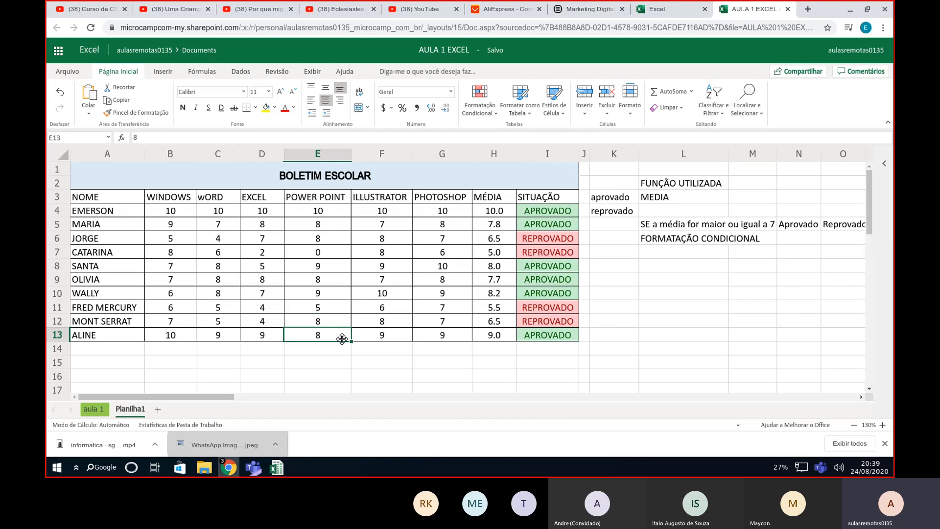
{"action": "left_click", "coordinate": [363, 362]}
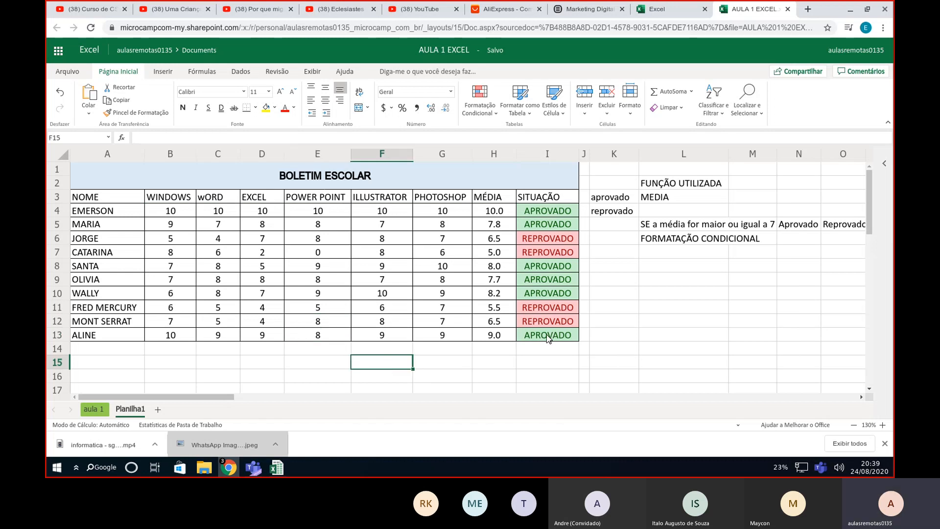
{"action": "left_click_drag", "start_coordinate": [548, 337], "coordinate": [118, 198]}
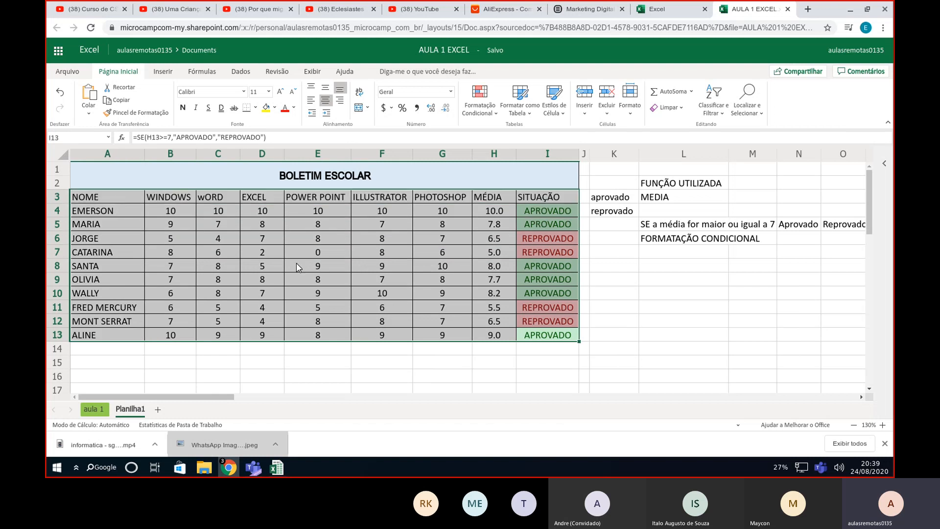
{"action": "right_click", "coordinate": [129, 411]}
{"action": "left_click", "coordinate": [131, 410]}
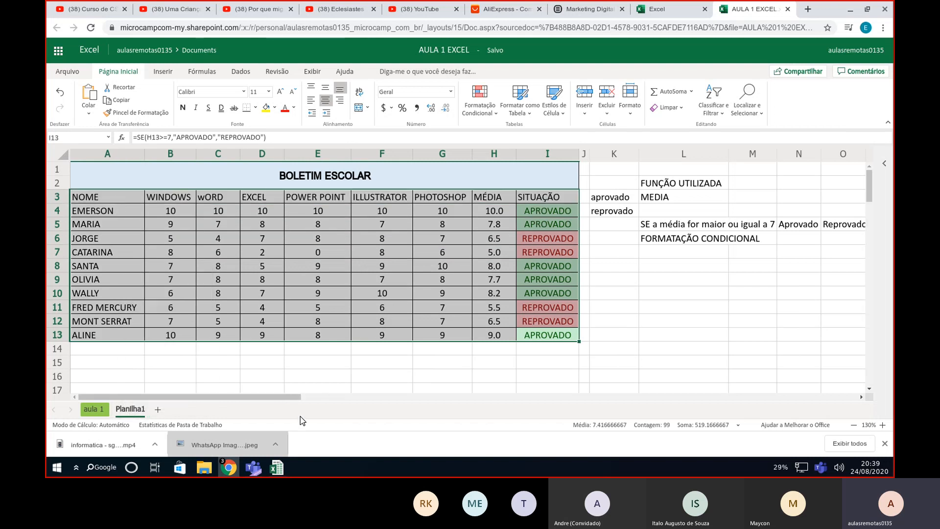
{"action": "left_click", "coordinate": [121, 411]}
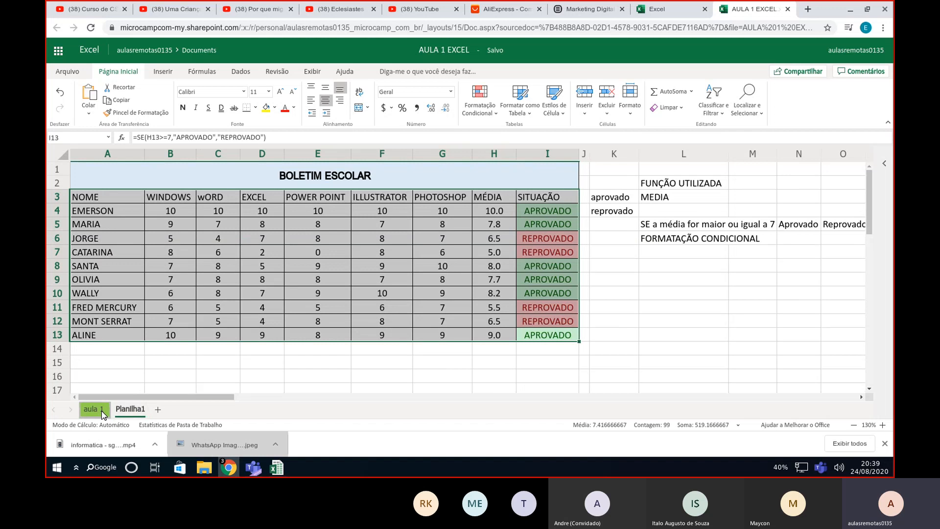
{"action": "left_click", "coordinate": [121, 411]}
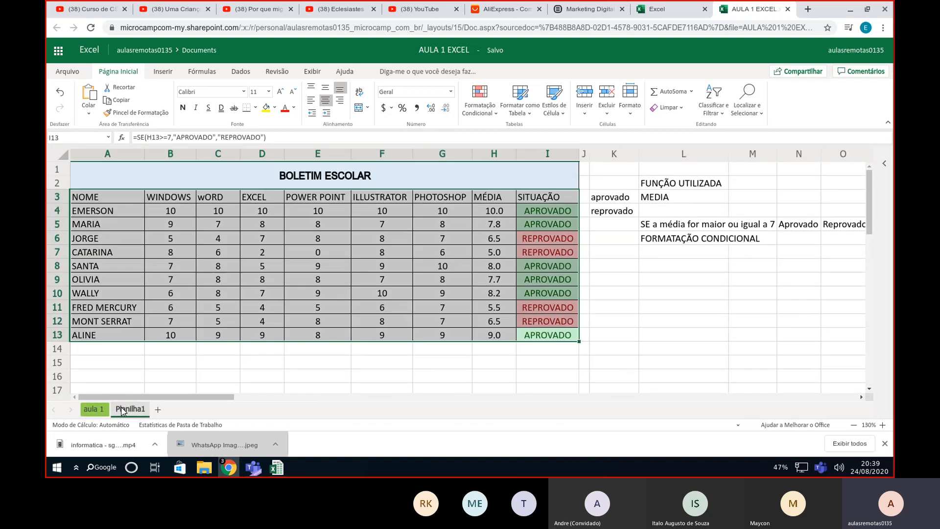
- Add a new blank sheet after Planilha1 and enter SE in cell A1
{"action": "left_click", "coordinate": [158, 409]}
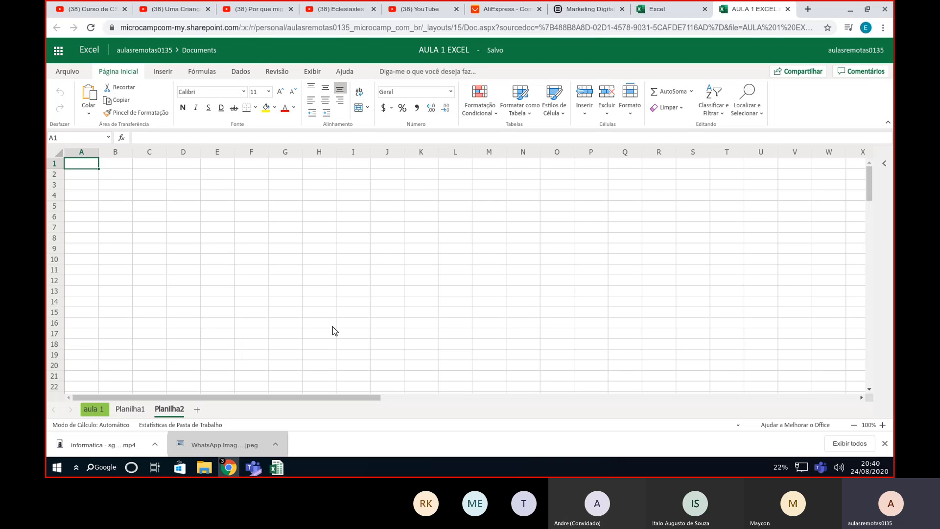
{"action": "type", "text": "SE"}
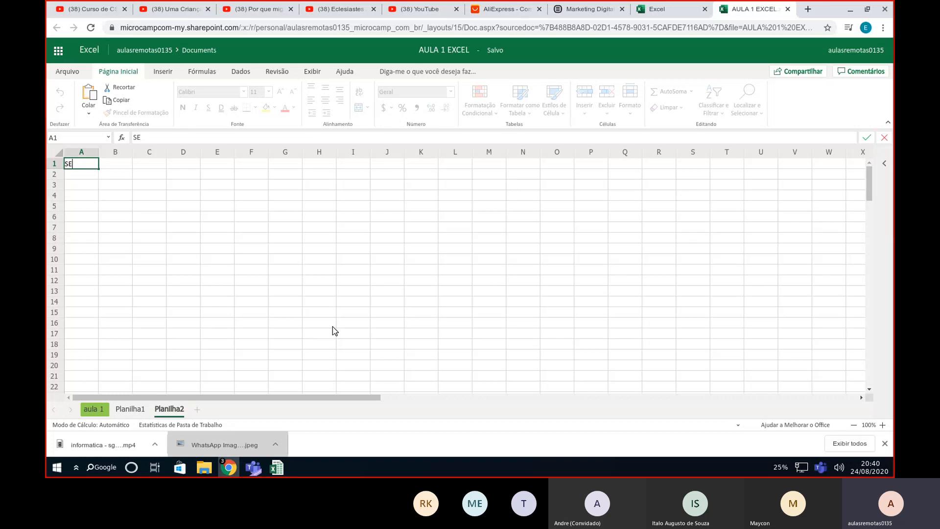
{"action": "key", "text": "Return"}
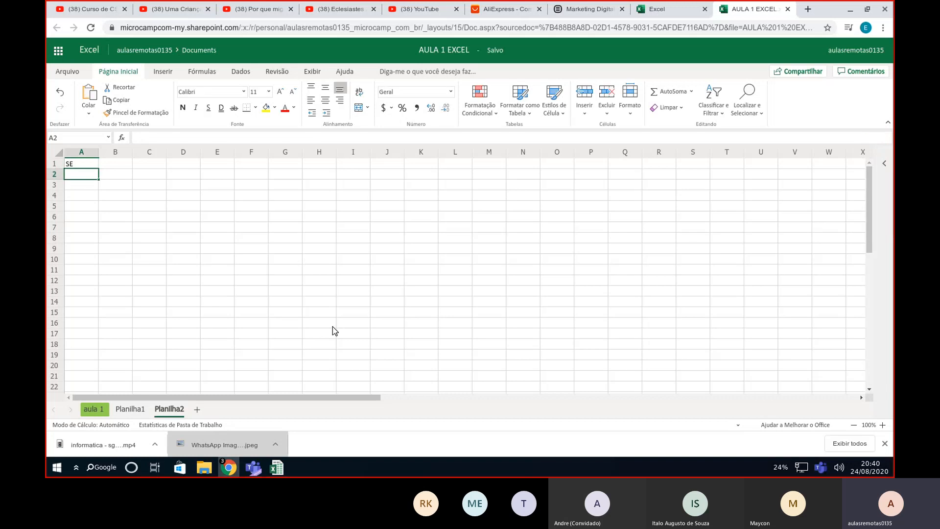
- Enter E in cell A2 and OU in cell A3, below the SE entry
{"action": "type", "text": "E"}
{"action": "key", "text": "Return"}
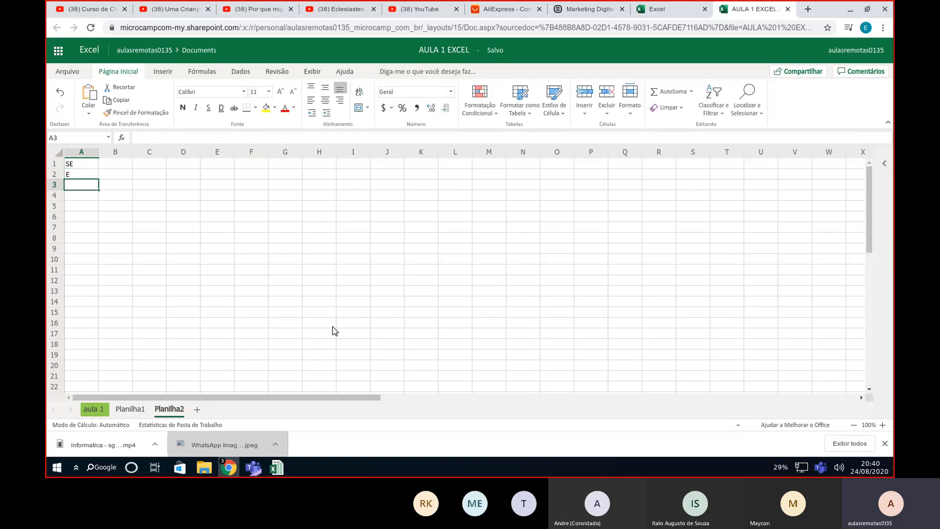
{"action": "type", "text": "OU"}
{"action": "key", "text": "Return"}
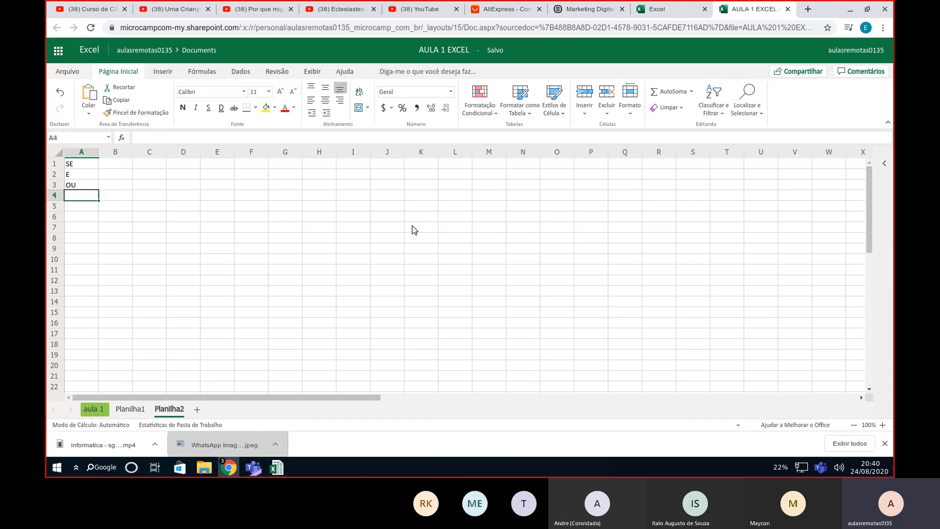
- Enter E in row 5 of columns K and L, and merge and center K5:L5
{"action": "left_click", "coordinate": [419, 208]}
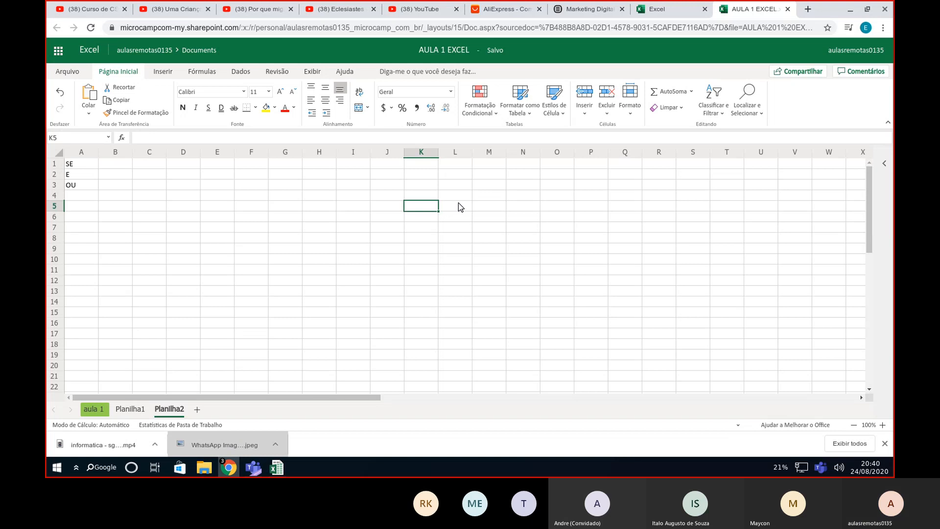
{"action": "left_click_drag", "start_coordinate": [458, 204], "coordinate": [428, 205]}
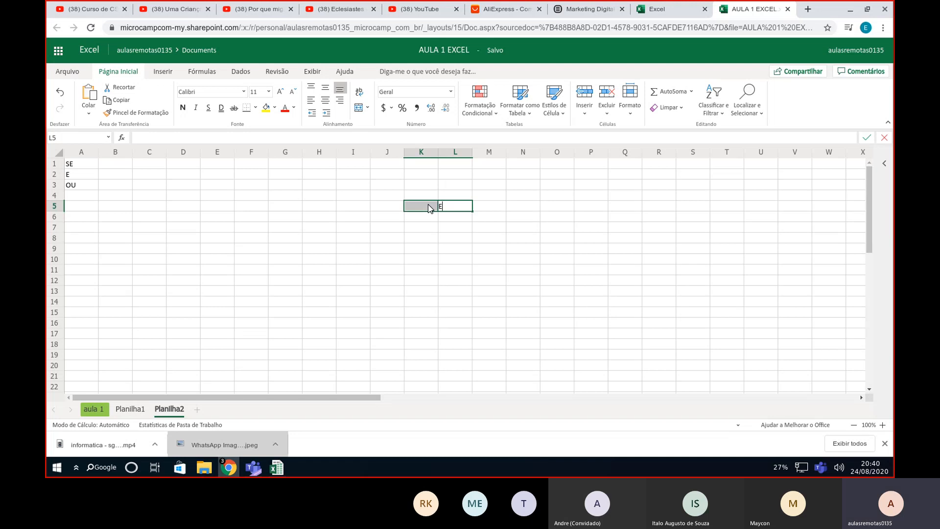
{"action": "type", "text": "E"}
{"action": "key", "text": "Return"}
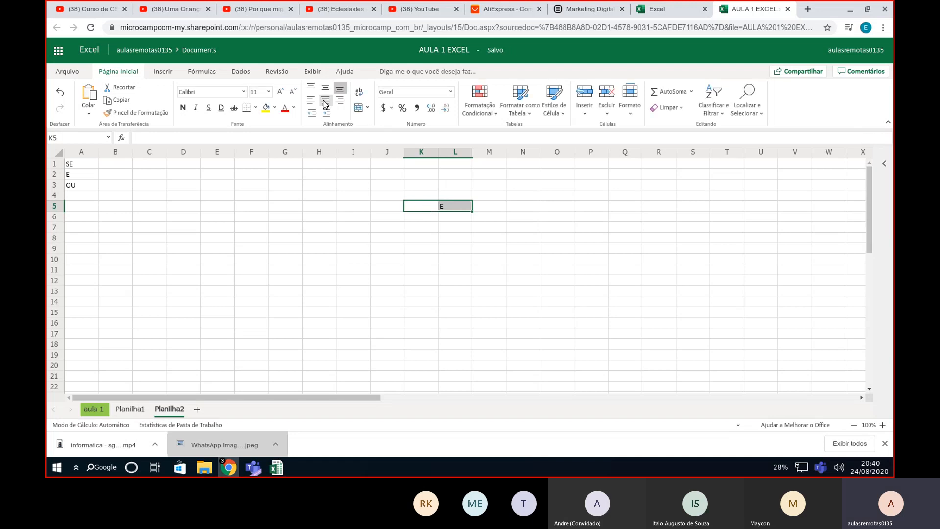
{"action": "left_click", "coordinate": [359, 107]}
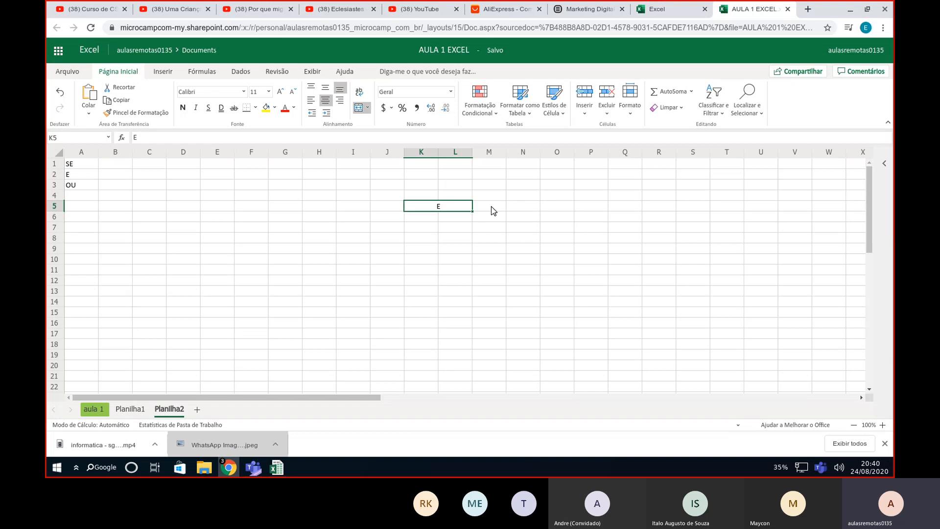
- Merge cells M5:N5 beside the E heading and enter OU in the merged cell
{"action": "left_click_drag", "start_coordinate": [492, 208], "coordinate": [519, 208]}
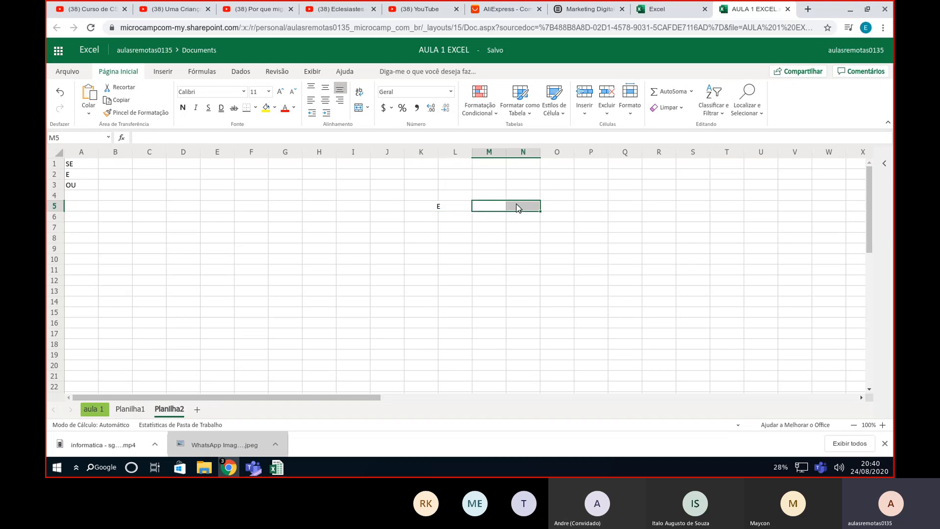
{"action": "left_click", "coordinate": [367, 107]}
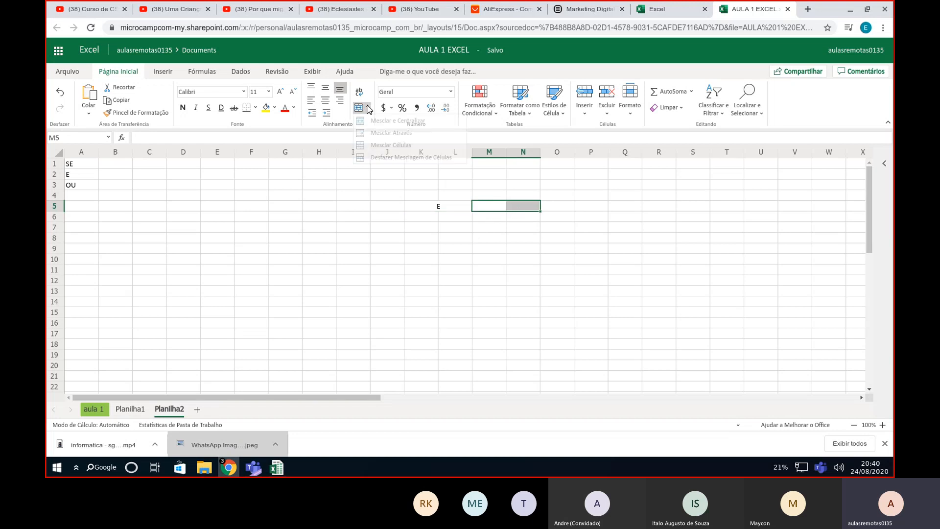
{"action": "left_click", "coordinate": [392, 145]}
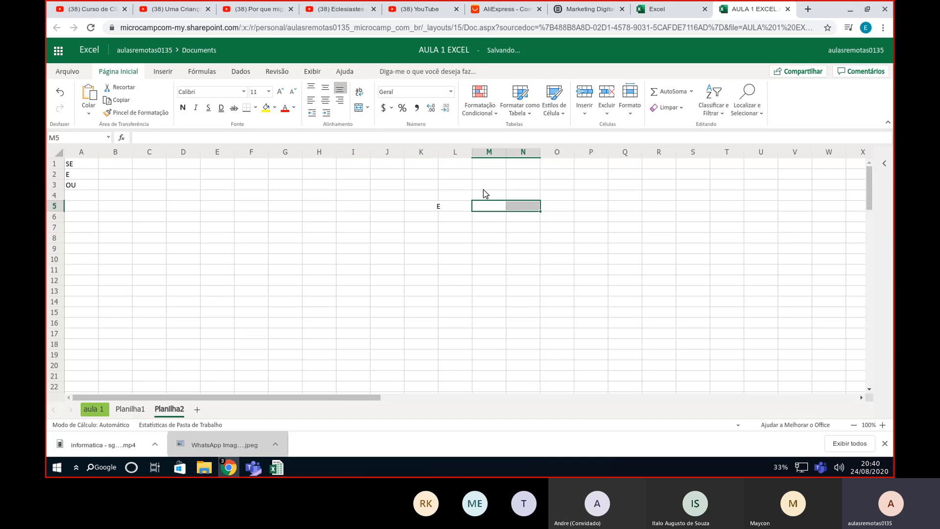
{"action": "type", "text": "OU"}
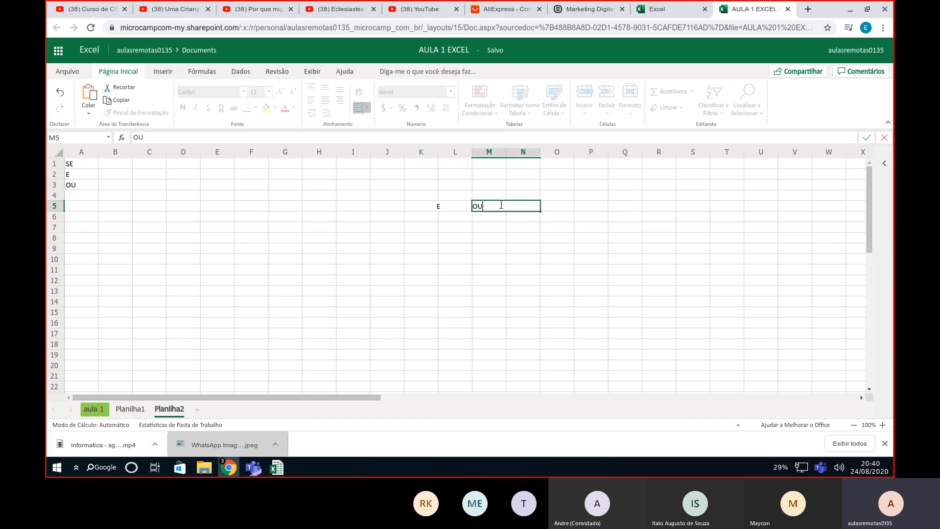
{"action": "key", "text": "Return"}
- Apply all borders to the E and OU headings in K5:N5 and center their text
{"action": "left_click_drag", "start_coordinate": [451, 206], "coordinate": [487, 205]}
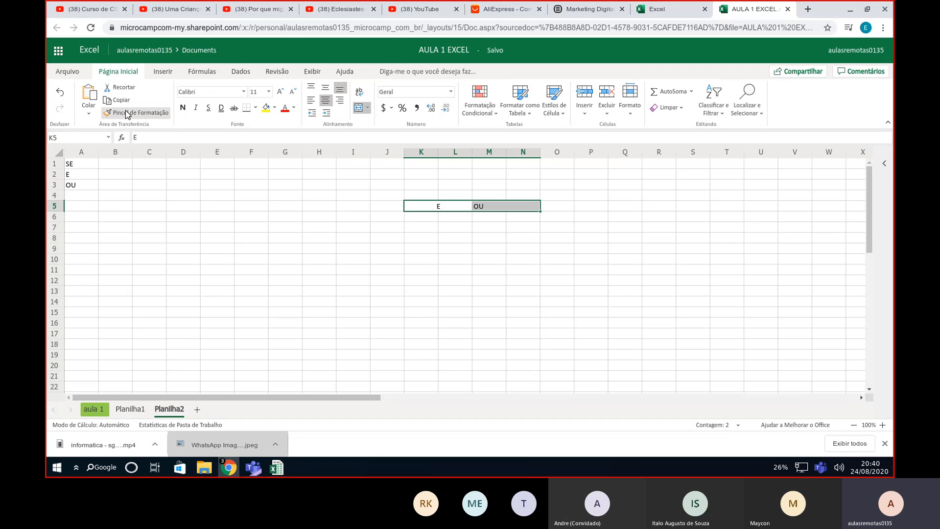
{"action": "left_click", "coordinate": [255, 108]}
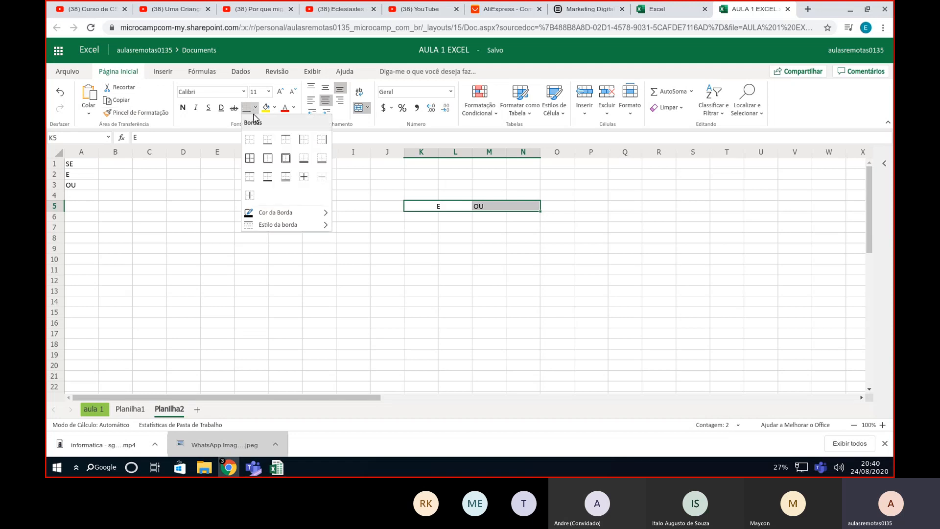
{"action": "left_click", "coordinate": [250, 159]}
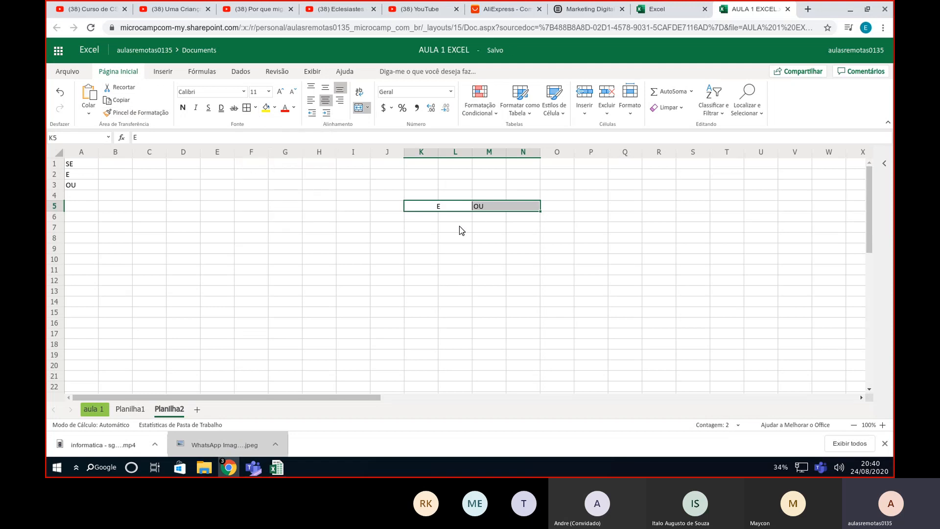
{"action": "left_click", "coordinate": [325, 99]}
- Extend the all-borders grid over the range K5:N14 under the E and OU headings
{"action": "left_click_drag", "start_coordinate": [437, 207], "coordinate": [514, 308]}
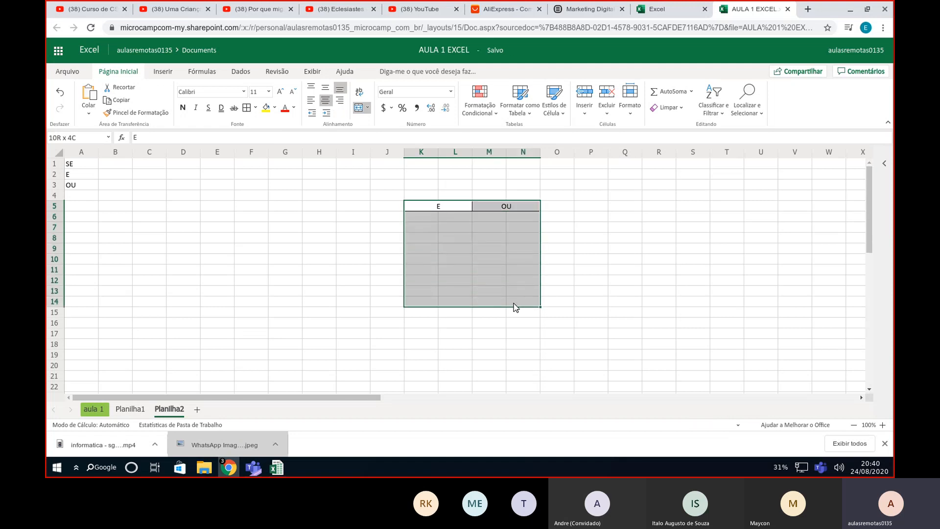
{"action": "left_click", "coordinate": [250, 110]}
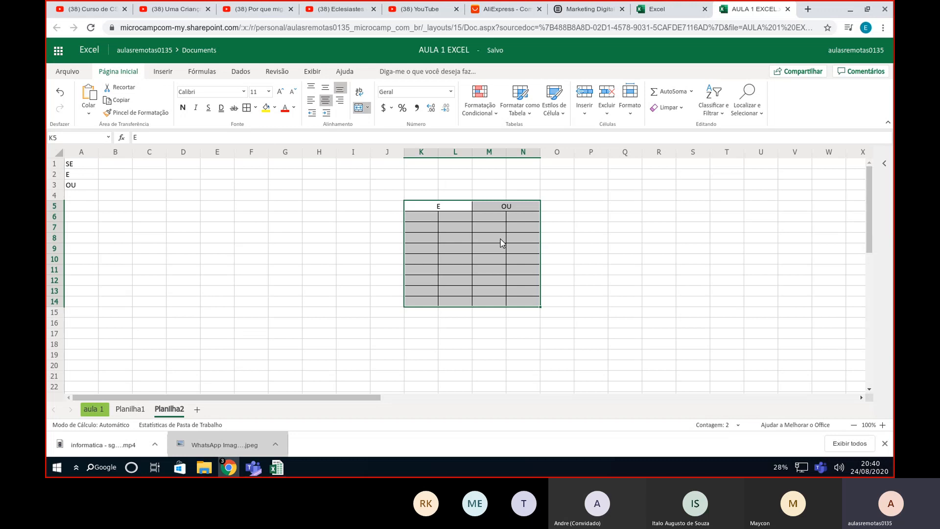
{"action": "left_click", "coordinate": [428, 216]}
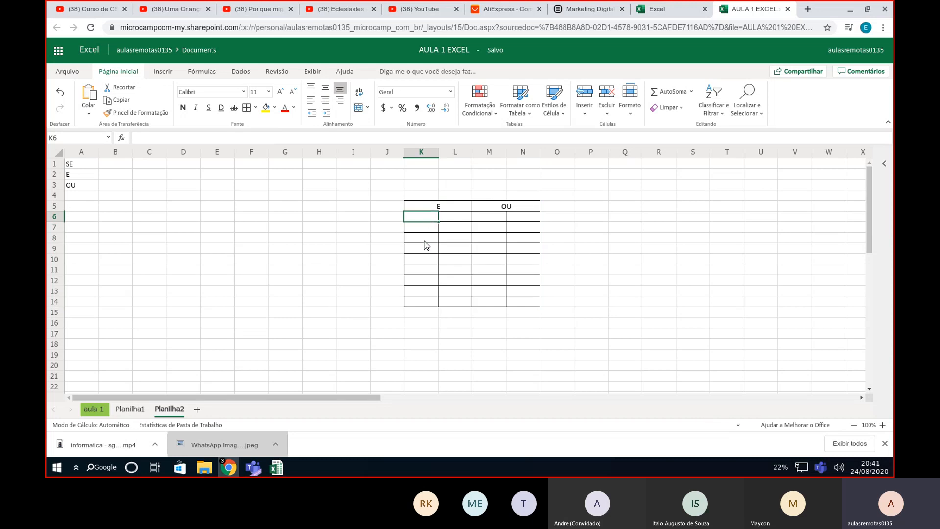
- Enter the first input pair beside the table: 0 in I6 and 0 in J6
{"action": "left_click", "coordinate": [397, 218]}
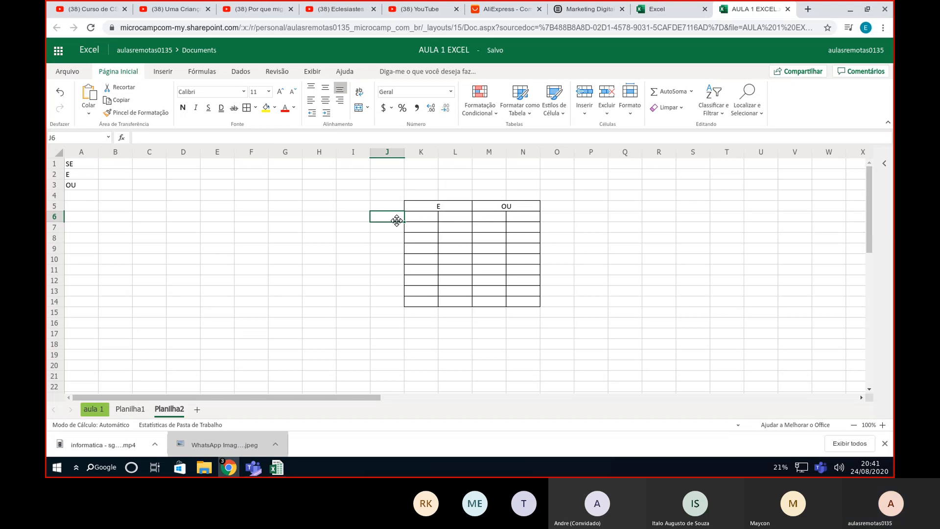
{"action": "left_click", "coordinate": [359, 221]}
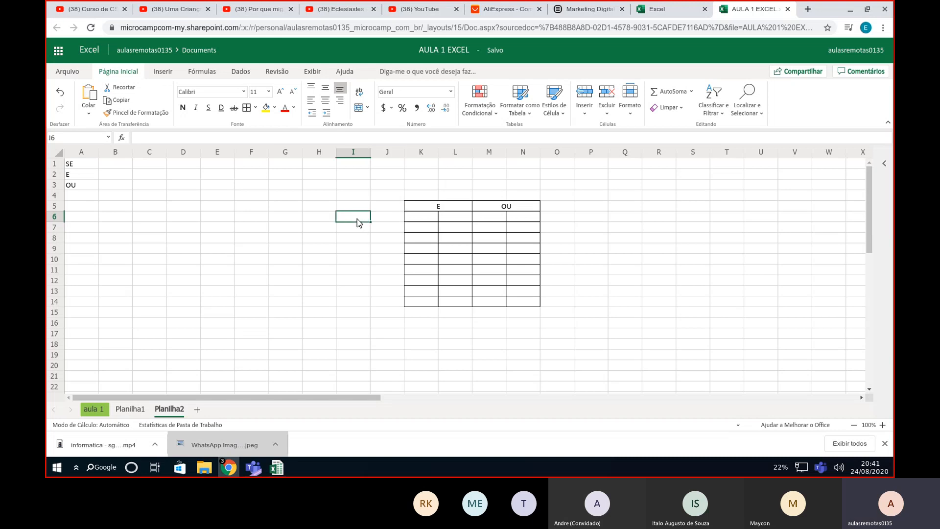
{"action": "type", "text": "1"}
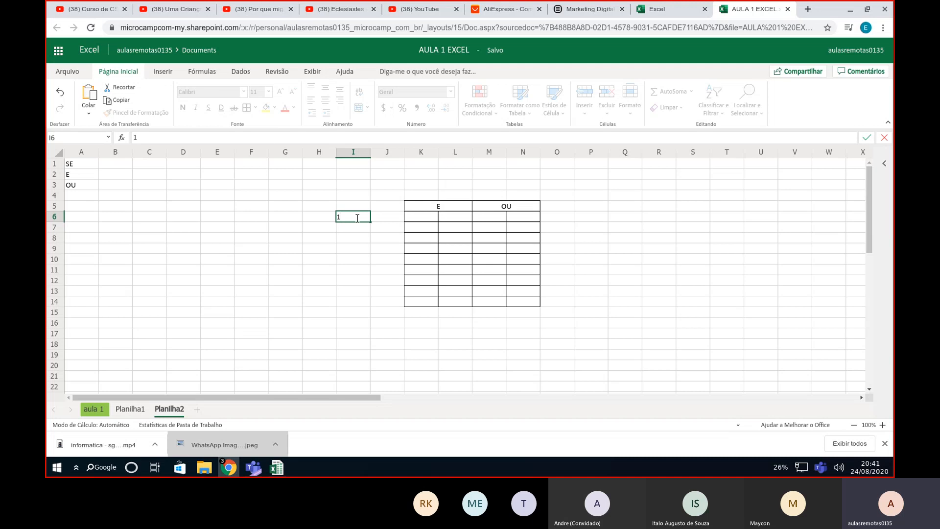
{"action": "key", "text": "Tab"}
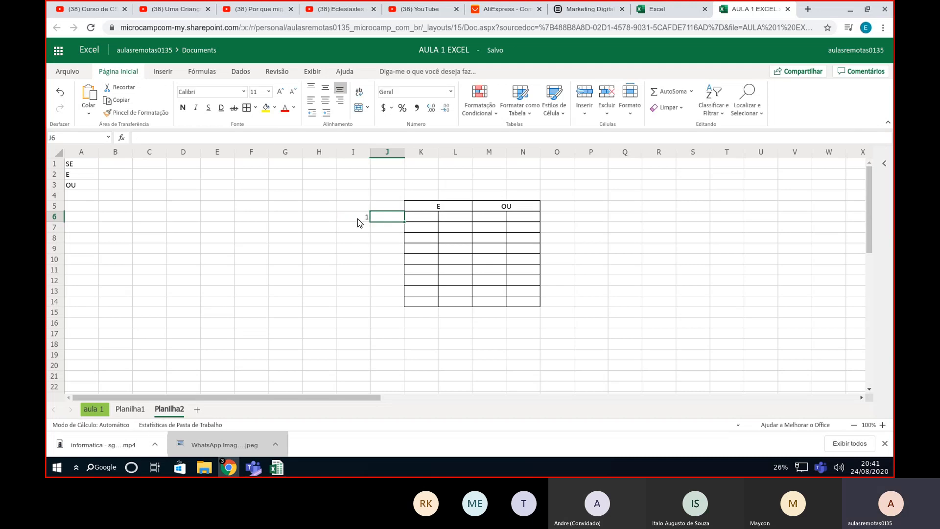
{"action": "left_click", "coordinate": [357, 218]}
{"action": "type", "text": "0"}
{"action": "key", "text": "Tab"}
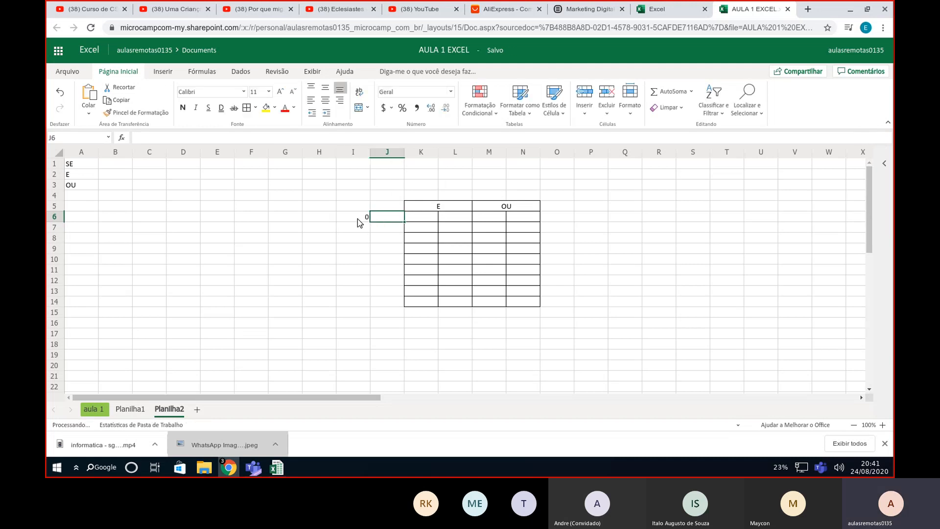
{"action": "type", "text": "0"}
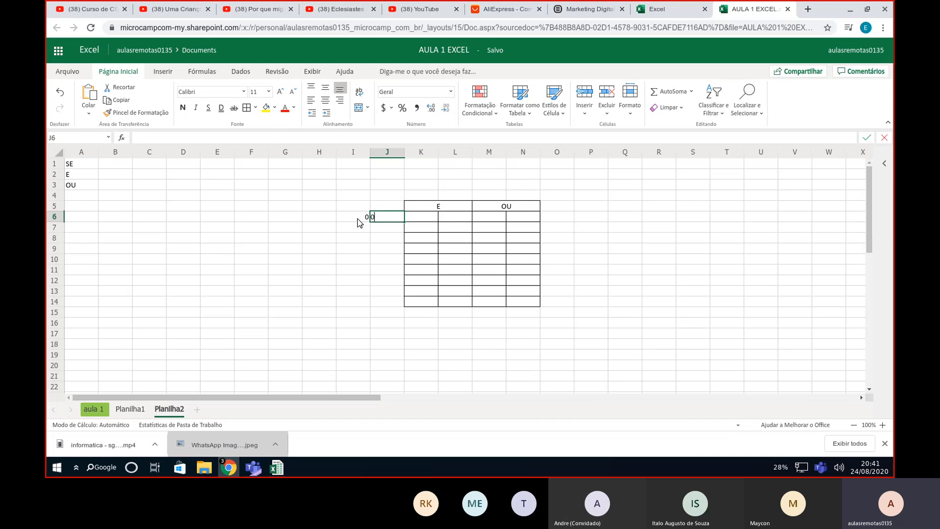
{"action": "key", "text": "Return"}
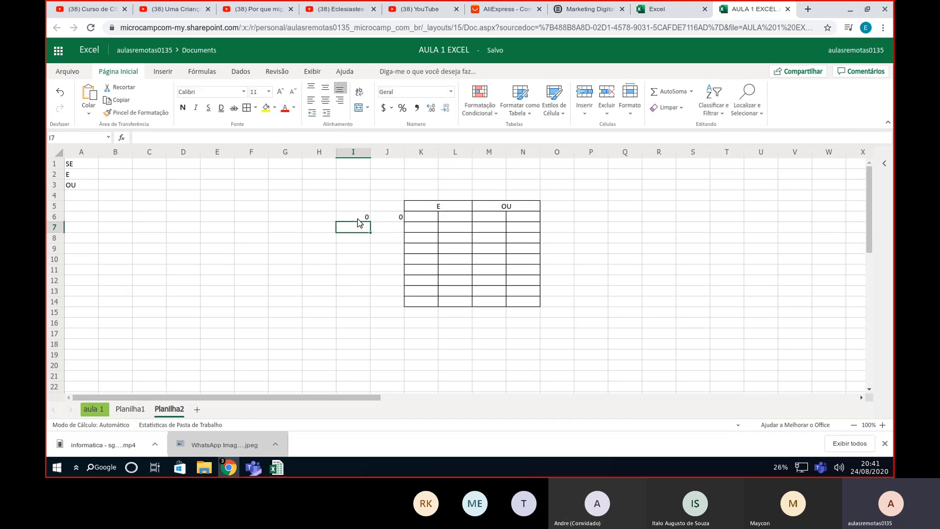
- Enter the input pairs 1 and 0 in I7:J7, and 1 and 1 in I8:J8
{"action": "type", "text": "1"}
{"action": "key", "text": "Tab"}
{"action": "type", "text": "0"}
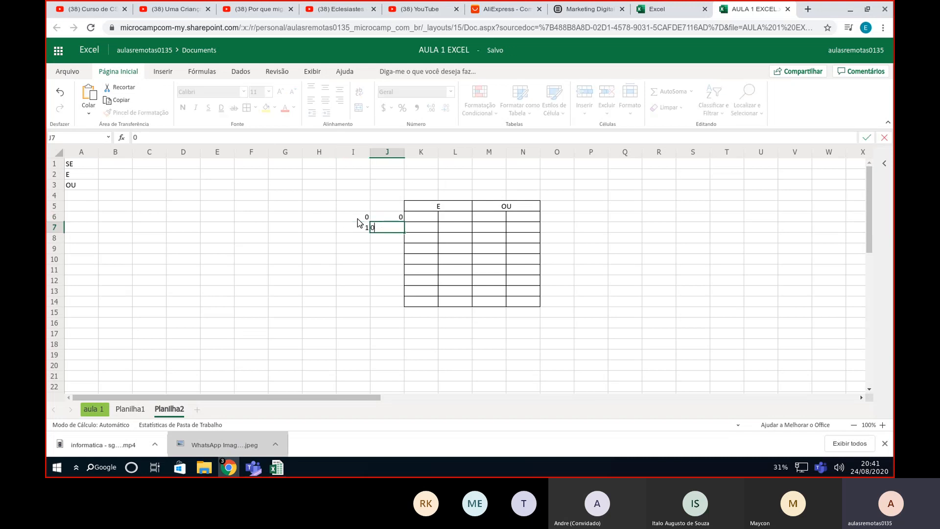
{"action": "key", "text": "Return"}
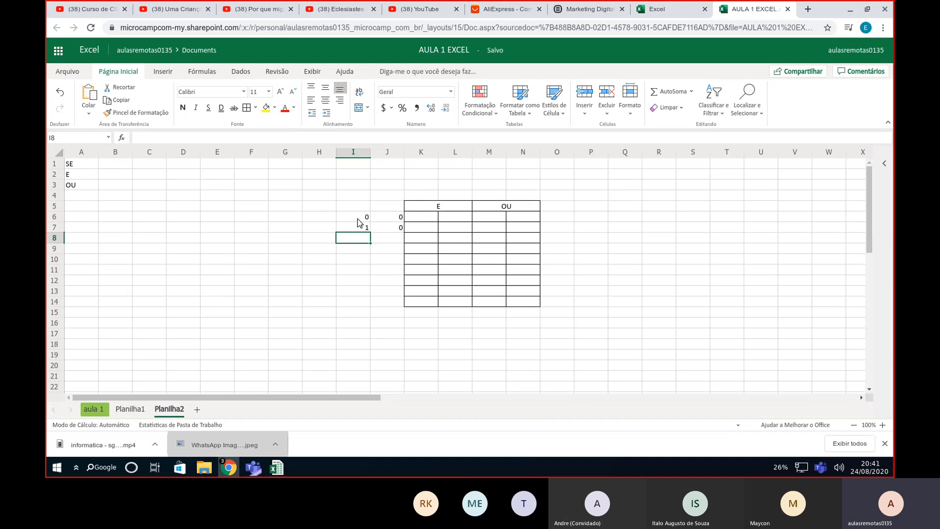
{"action": "type", "text": "1"}
{"action": "key", "text": "Tab"}
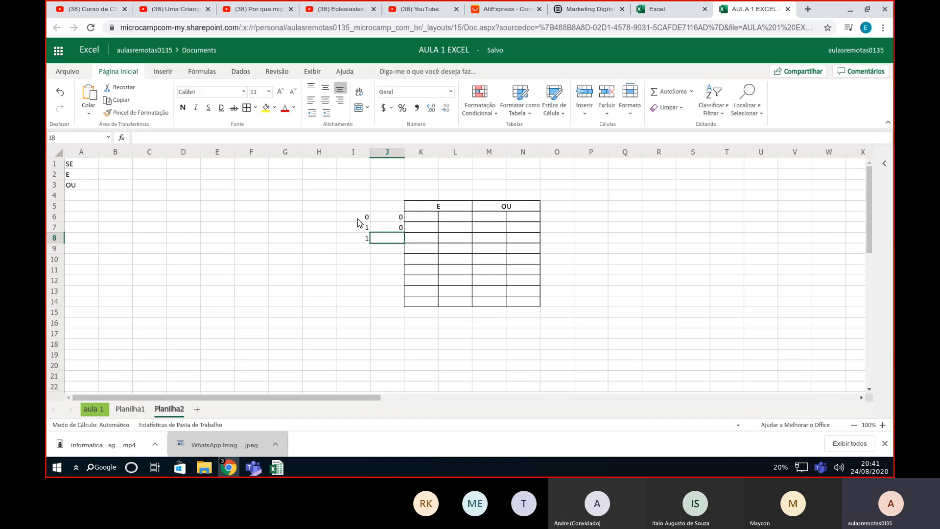
{"action": "type", "text": "1"}
{"action": "key", "text": "Return"}
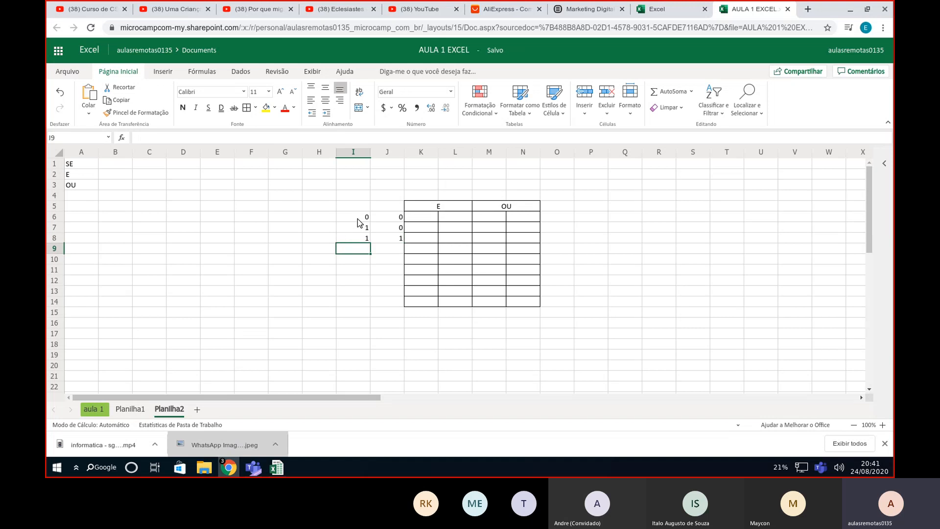
- Enter the last input pair, 0 in I9 and 1 in J9
{"action": "type", "text": "0"}
{"action": "key", "text": "Tab"}
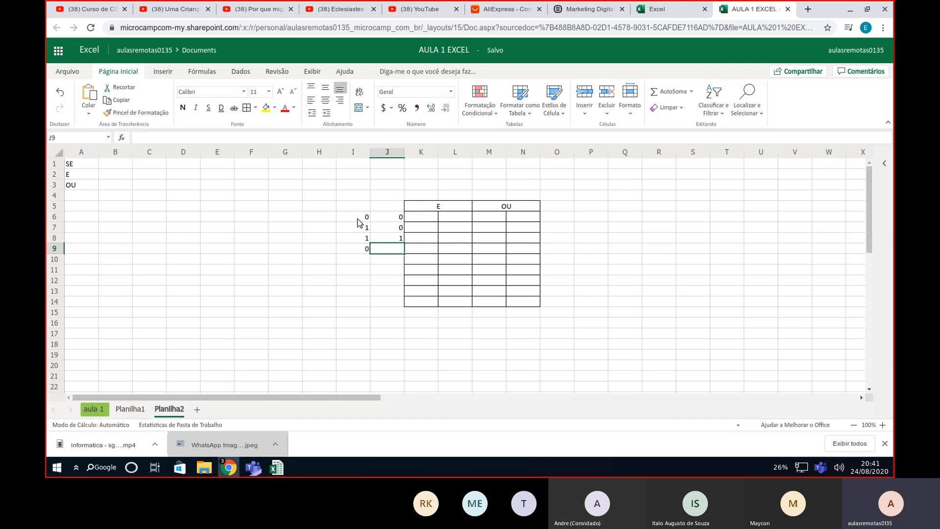
{"action": "type", "text": "1"}
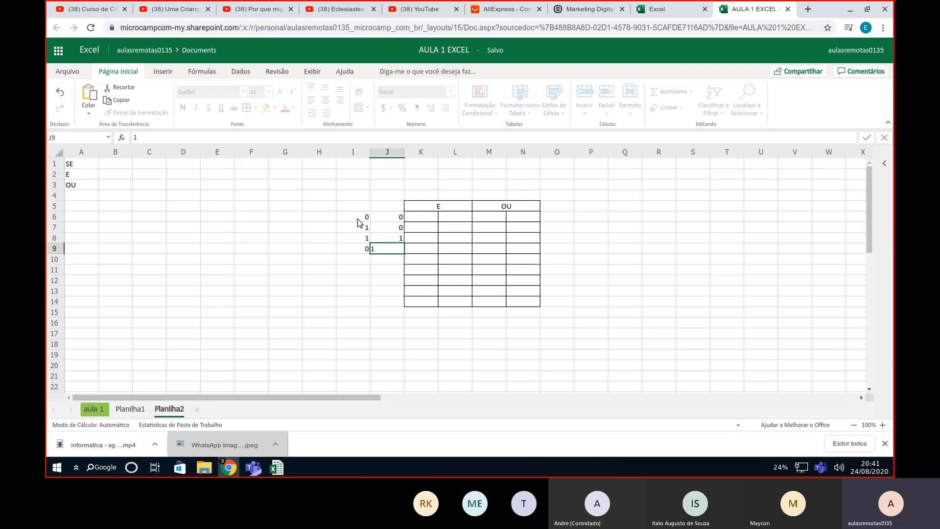
{"action": "key", "text": "Tab"}
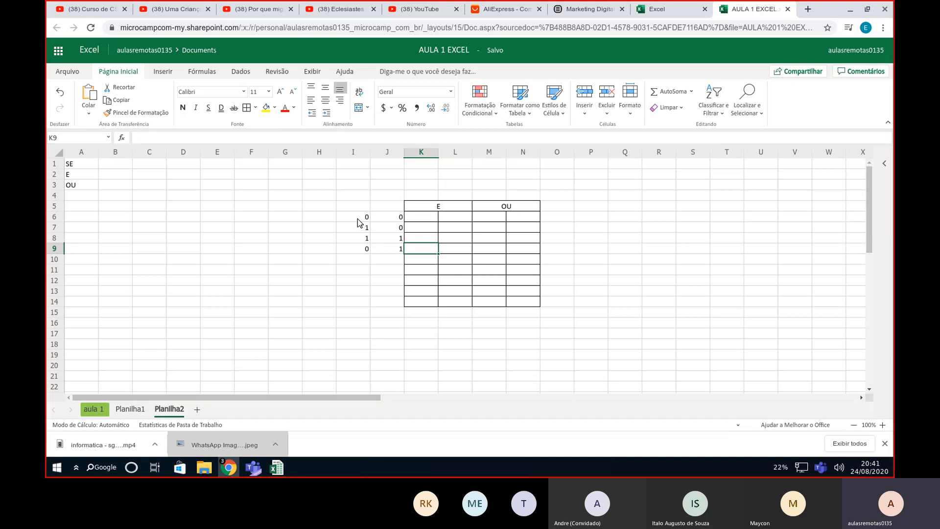
- Enter the results 0, 1, 1 and 1 in K6:K9 under the E heading
{"action": "left_click", "coordinate": [423, 219]}
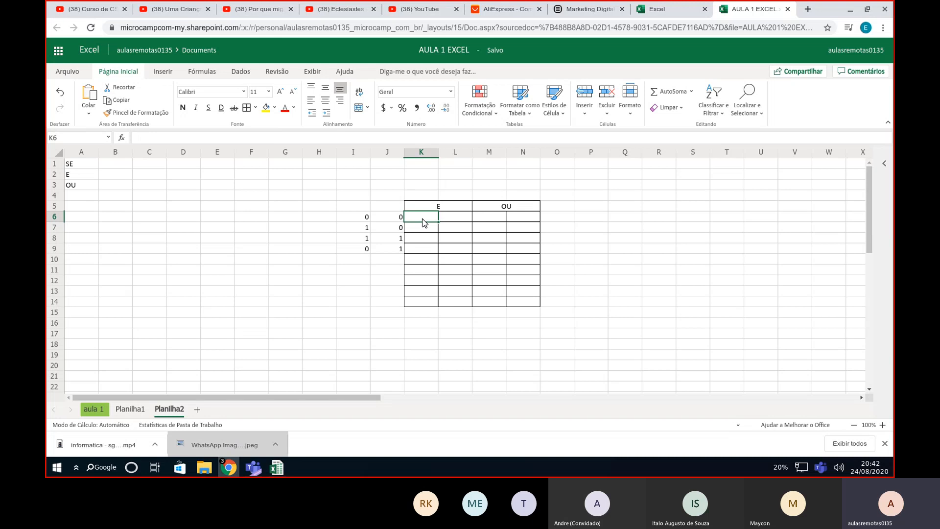
{"action": "type", "text": "0"}
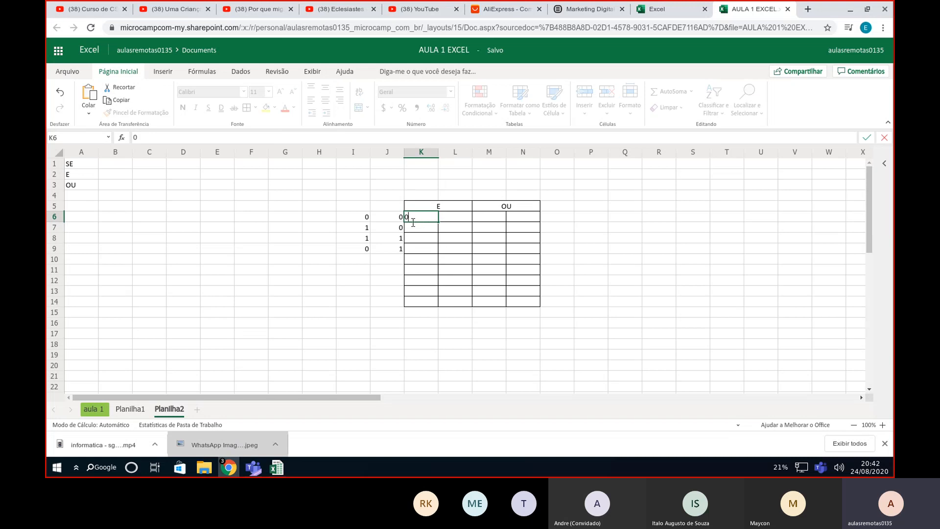
{"action": "left_click", "coordinate": [422, 230]}
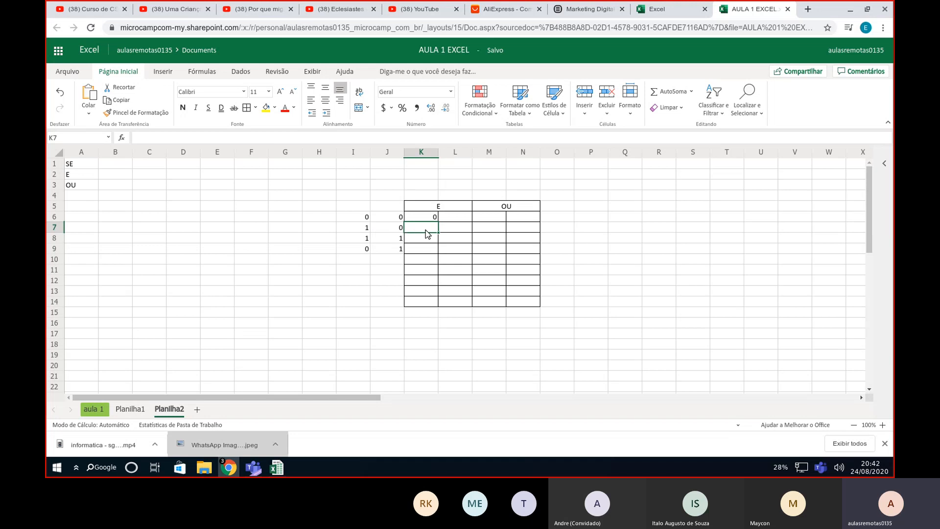
{"action": "type", "text": "1"}
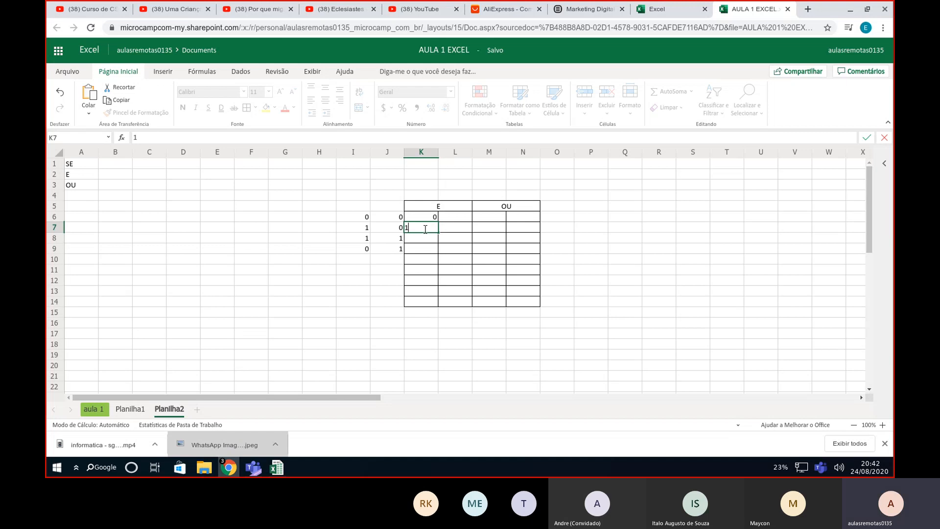
{"action": "key", "text": "Return"}
{"action": "type", "text": "1"}
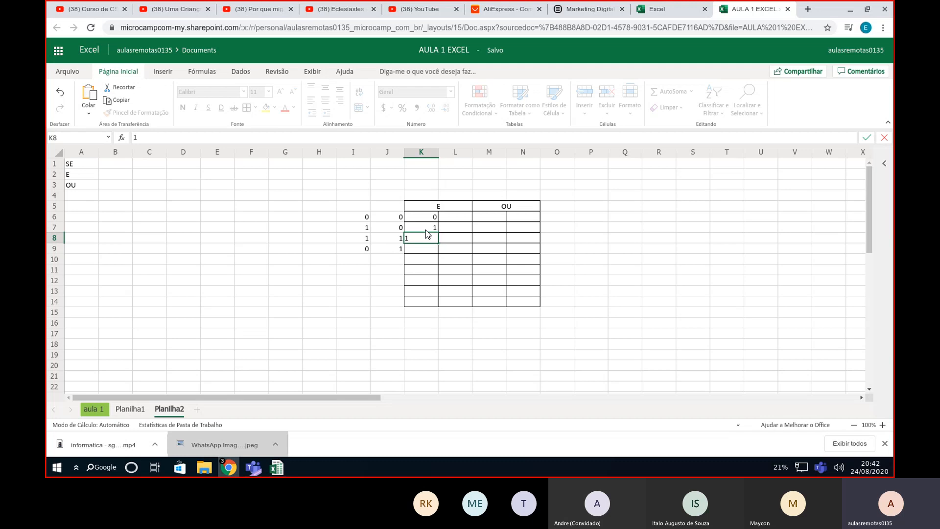
{"action": "key", "text": "Return"}
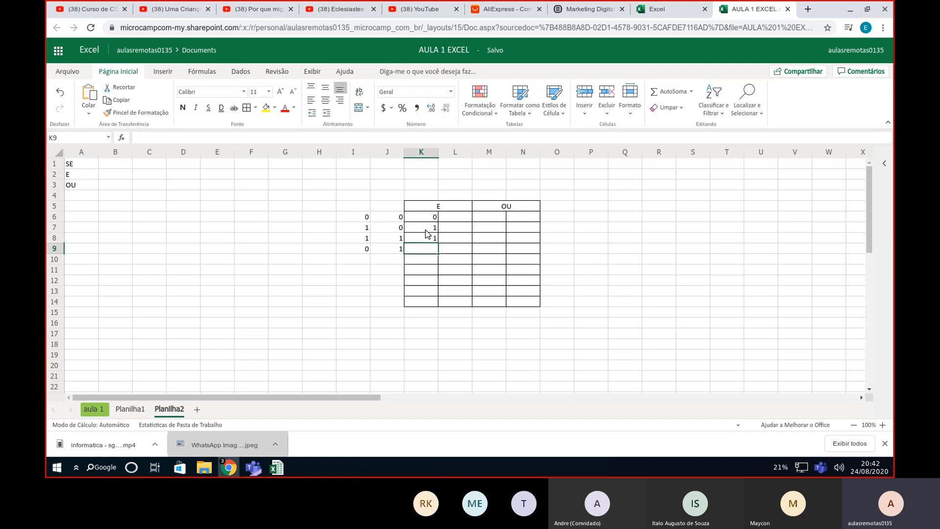
{"action": "type", "text": "1"}
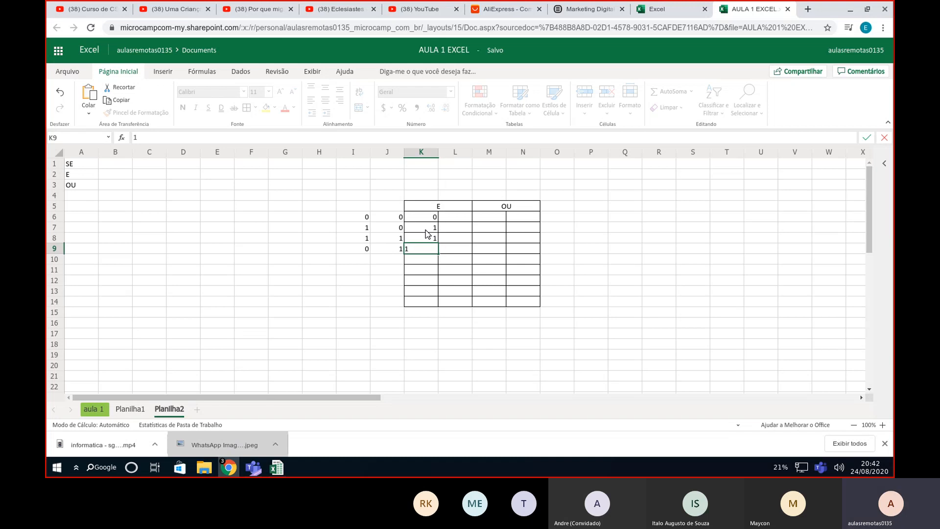
{"action": "key", "text": "Return"}
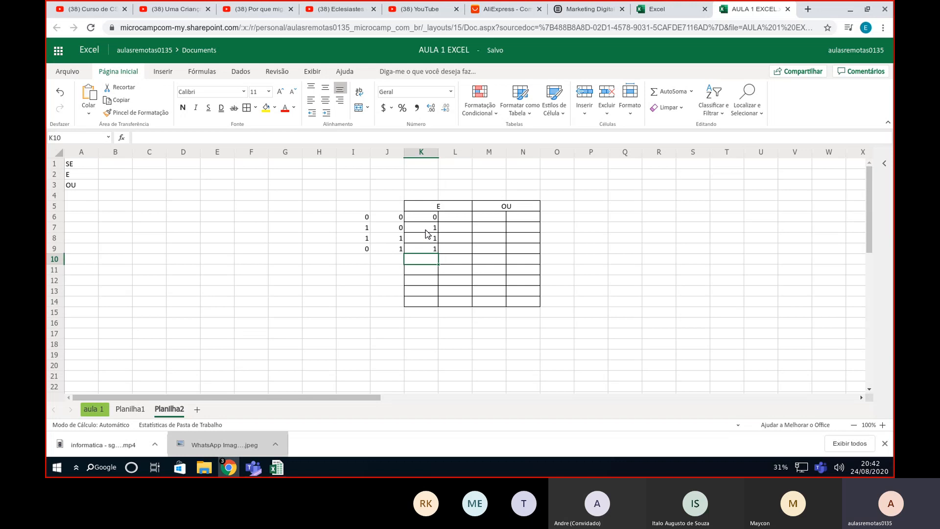
- Clear the results in K6:K9 under the E heading
{"action": "left_click", "coordinate": [488, 221]}
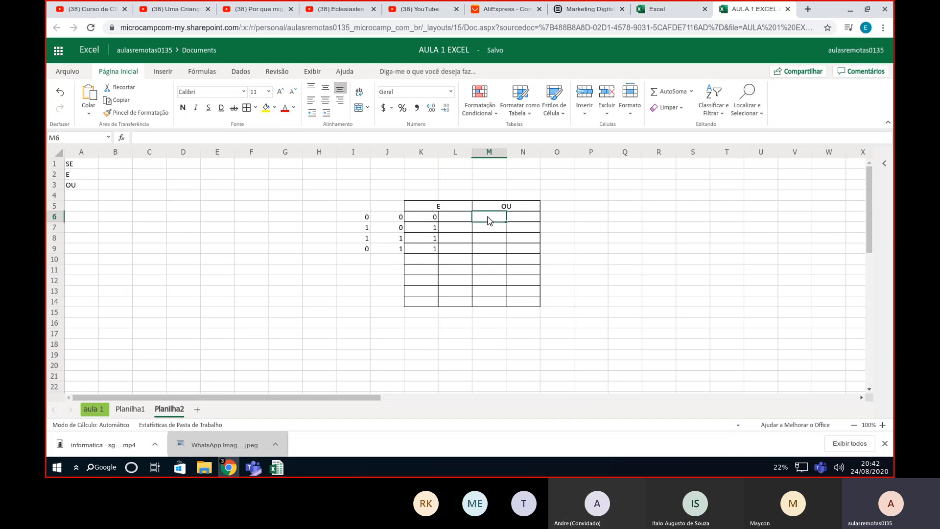
{"action": "left_click", "coordinate": [424, 232]}
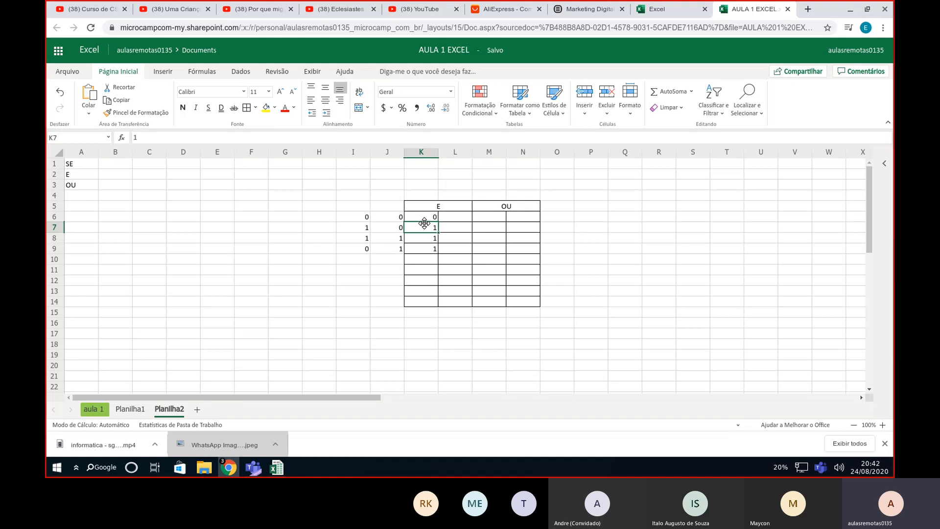
{"action": "left_click_drag", "start_coordinate": [426, 218], "coordinate": [427, 256]}
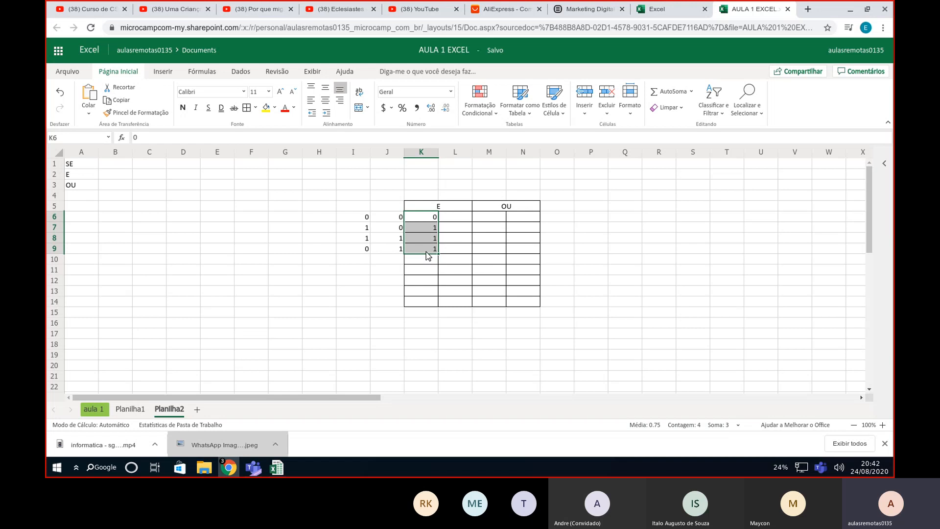
{"action": "key", "text": "Delete"}
{"action": "key", "text": "Down"}
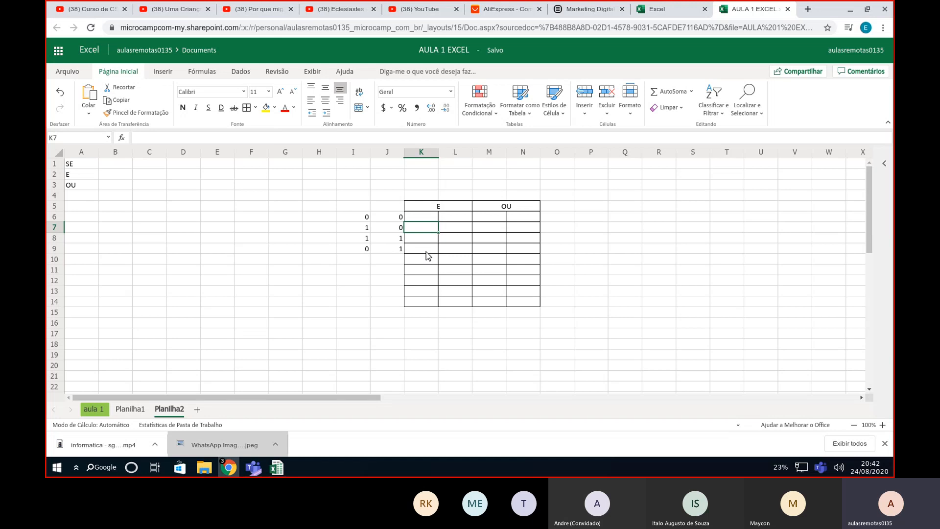
{"action": "left_click_drag", "start_coordinate": [463, 152], "coordinate": [422, 152]}
{"action": "right_click", "coordinate": [451, 152]}
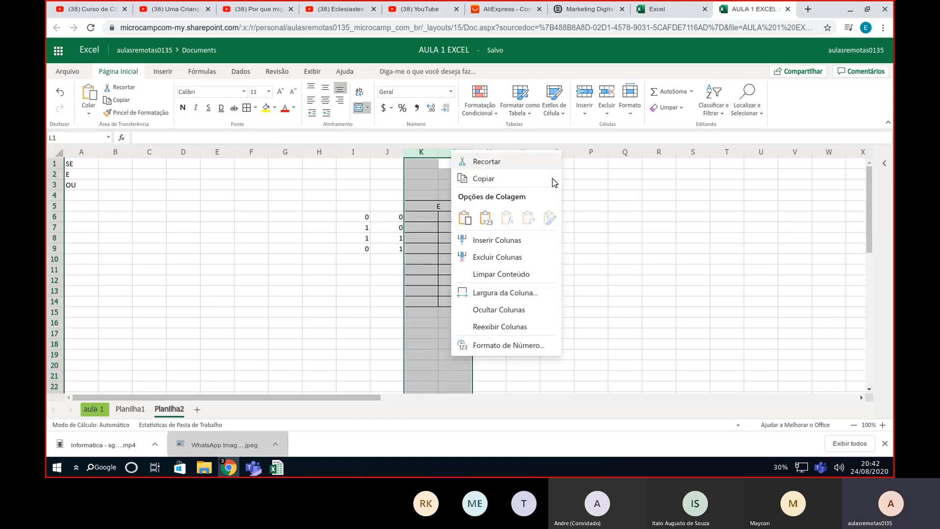
{"action": "left_click", "coordinate": [576, 196]}
{"action": "left_click", "coordinate": [487, 218]}
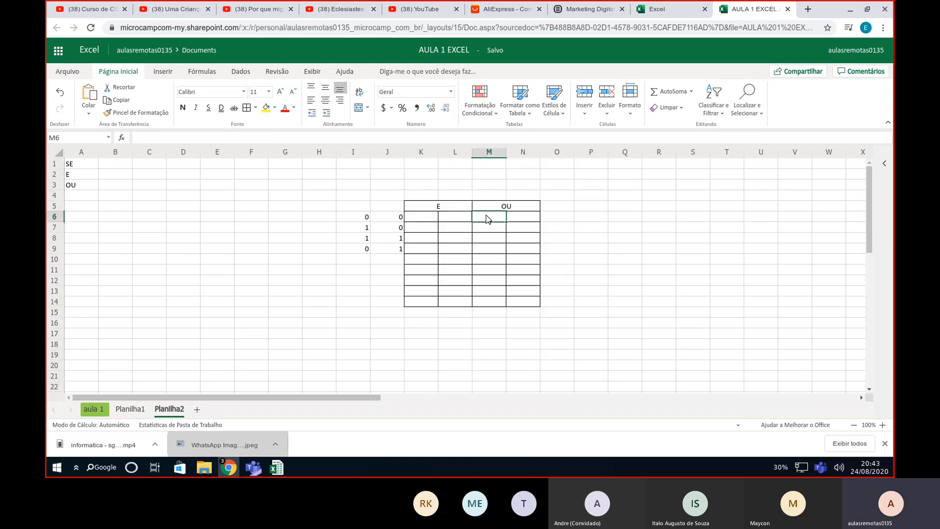
- Insert two columns between the E and OU blocks, before column M
{"action": "left_click_drag", "start_coordinate": [483, 152], "coordinate": [519, 152]}
{"action": "right_click", "coordinate": [476, 153]}
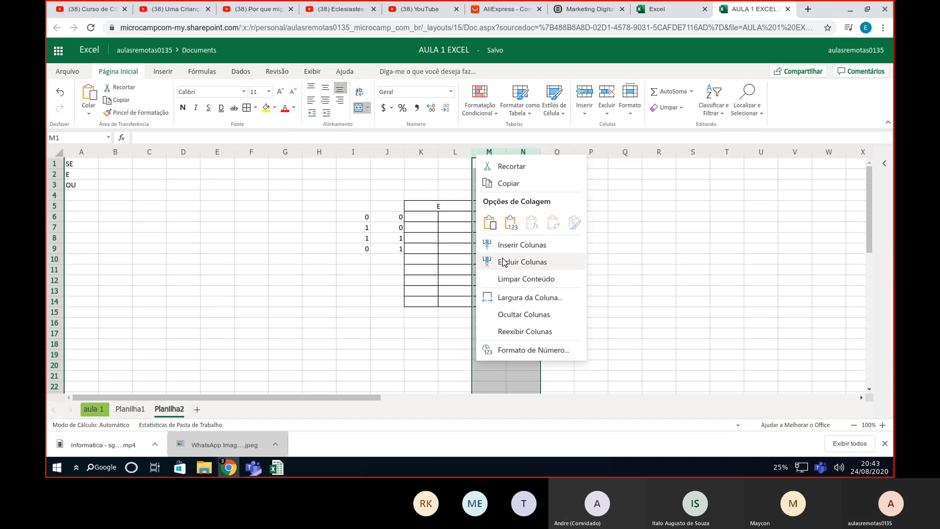
{"action": "left_click", "coordinate": [517, 247]}
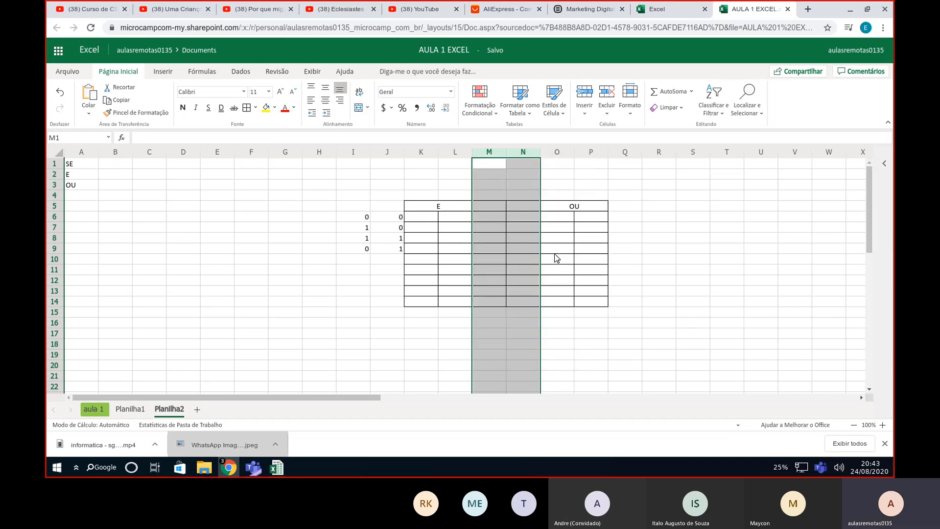
{"action": "left_click_drag", "start_coordinate": [583, 343], "coordinate": [558, 344]}
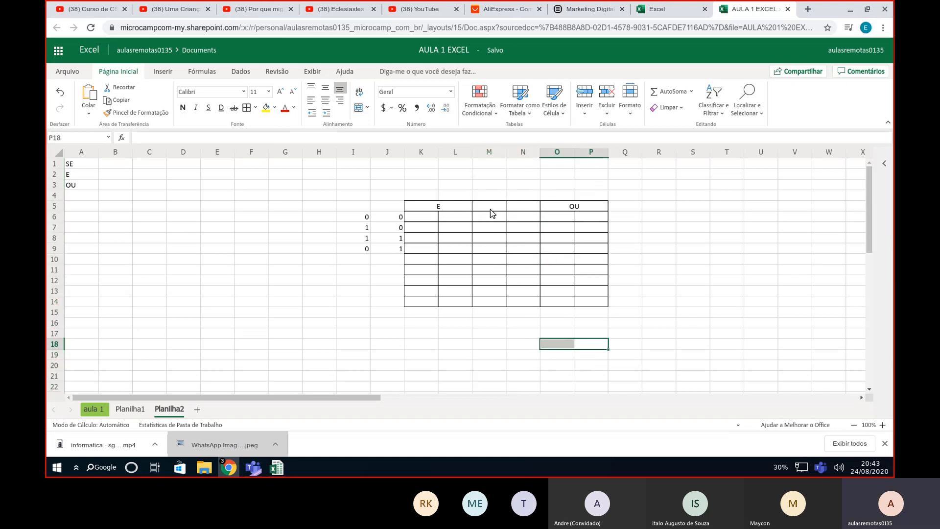
- Remove all borders from the range M5:N14 between the E and OU blocks
{"action": "left_click_drag", "start_coordinate": [489, 205], "coordinate": [533, 301]}
{"action": "left_click", "coordinate": [255, 108]}
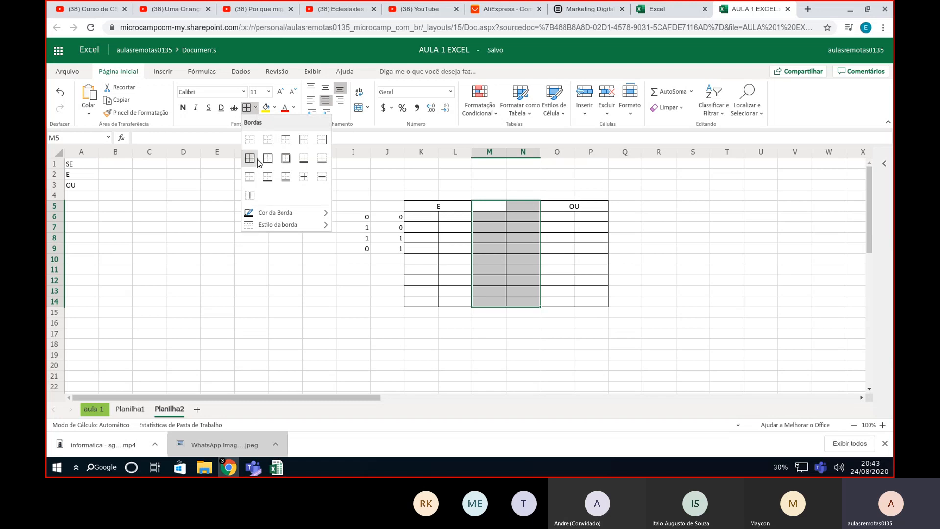
{"action": "left_click", "coordinate": [257, 142]}
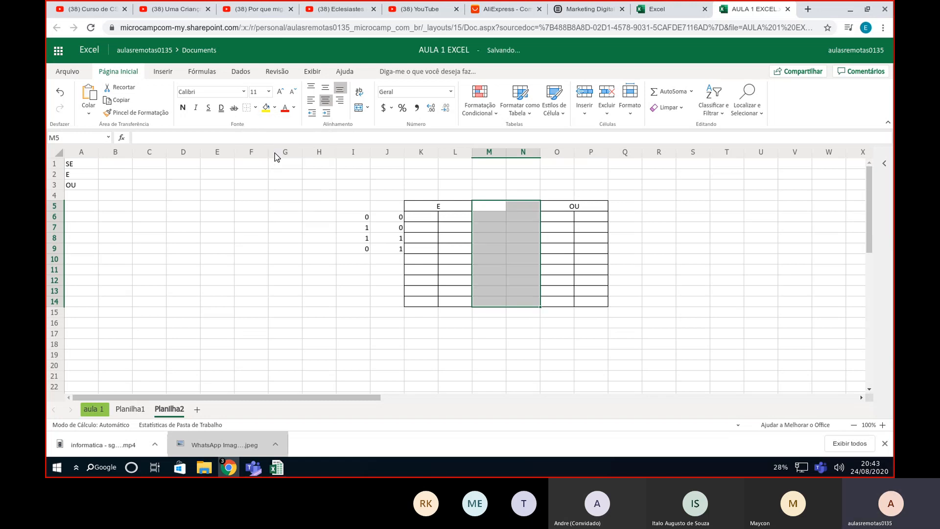
{"action": "left_click", "coordinate": [515, 230]}
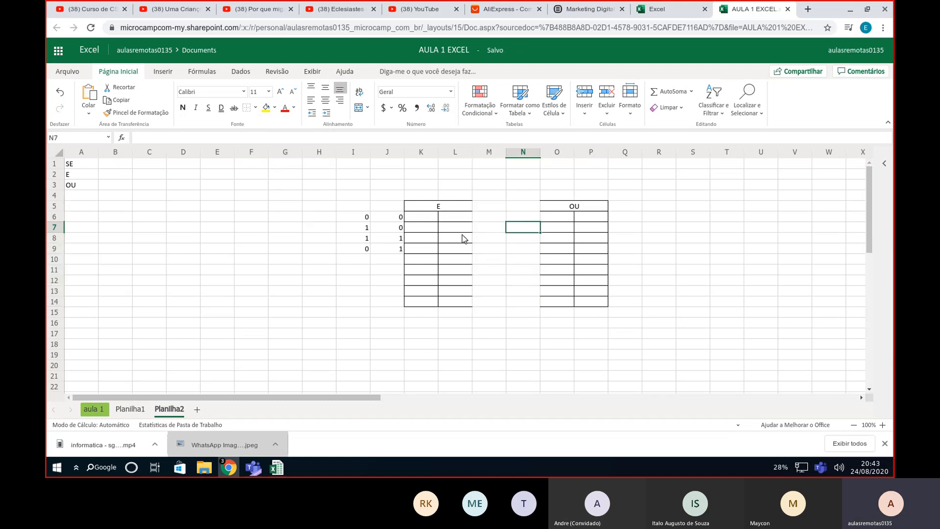
- Enter the E results 1, 0, 1 and 0 in K6:K9
{"action": "left_click", "coordinate": [414, 219]}
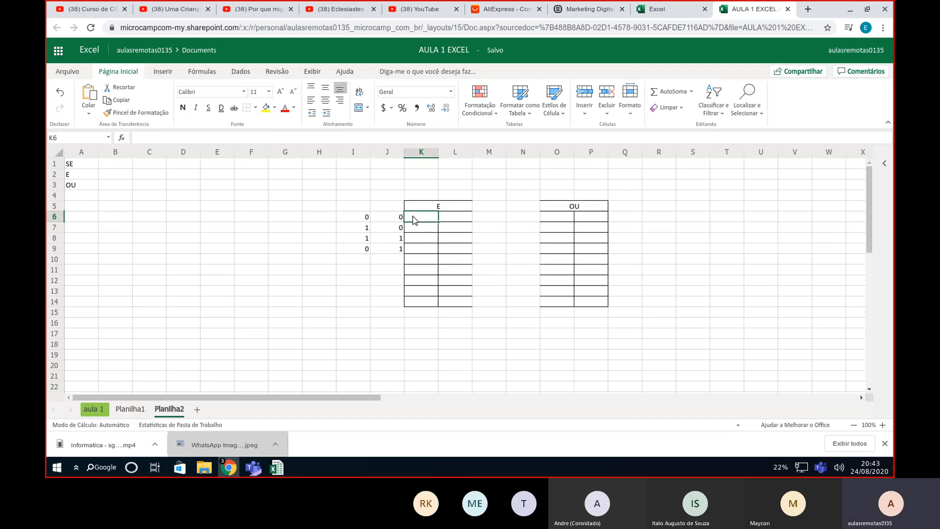
{"action": "type", "text": "1"}
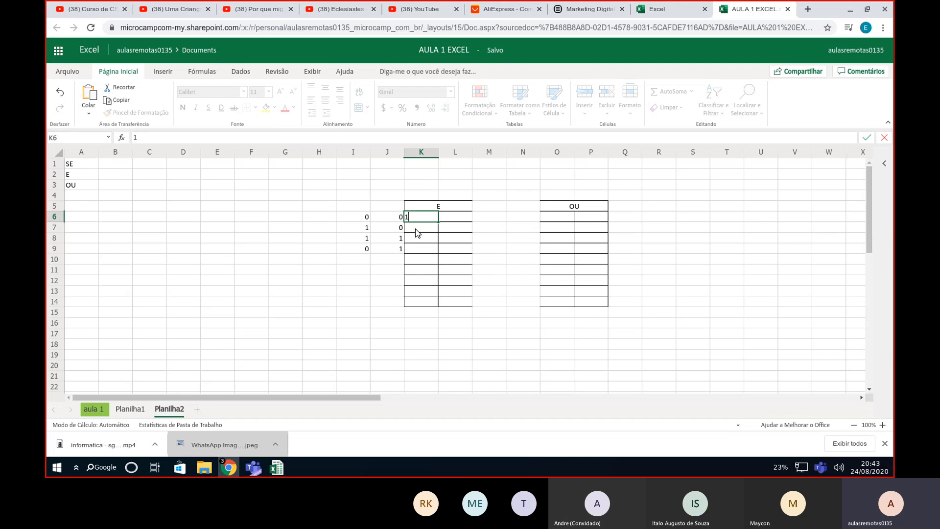
{"action": "left_click", "coordinate": [417, 232]}
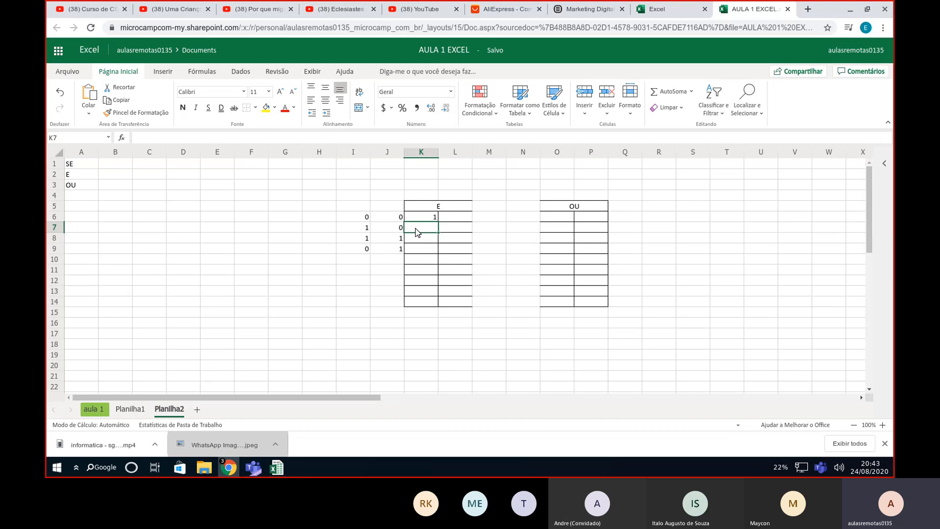
{"action": "type", "text": "0"}
{"action": "left_click", "coordinate": [424, 240]}
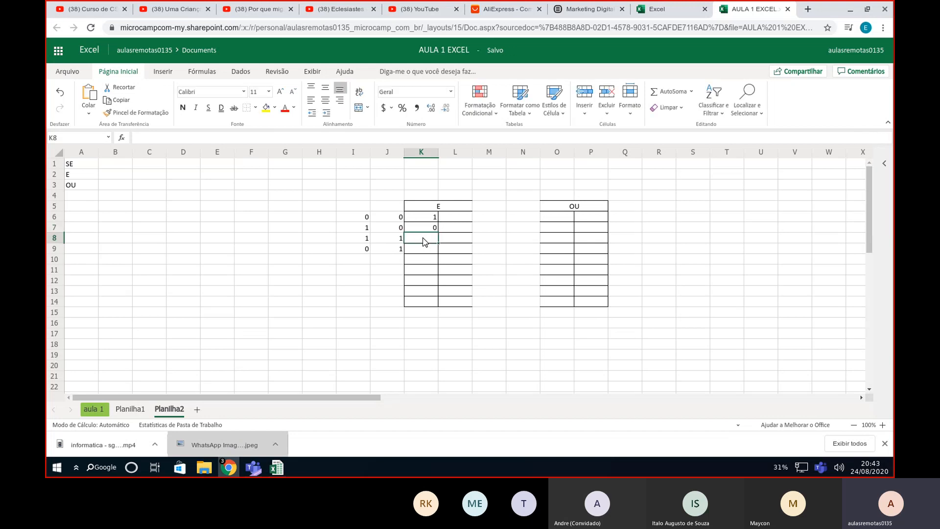
{"action": "type", "text": "1"}
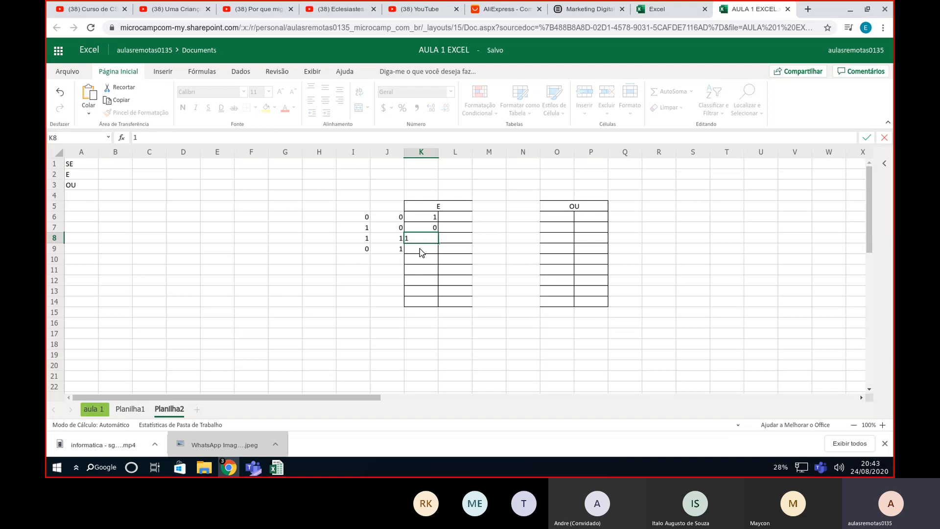
{"action": "left_click", "coordinate": [419, 249]}
{"action": "type", "text": "0"}
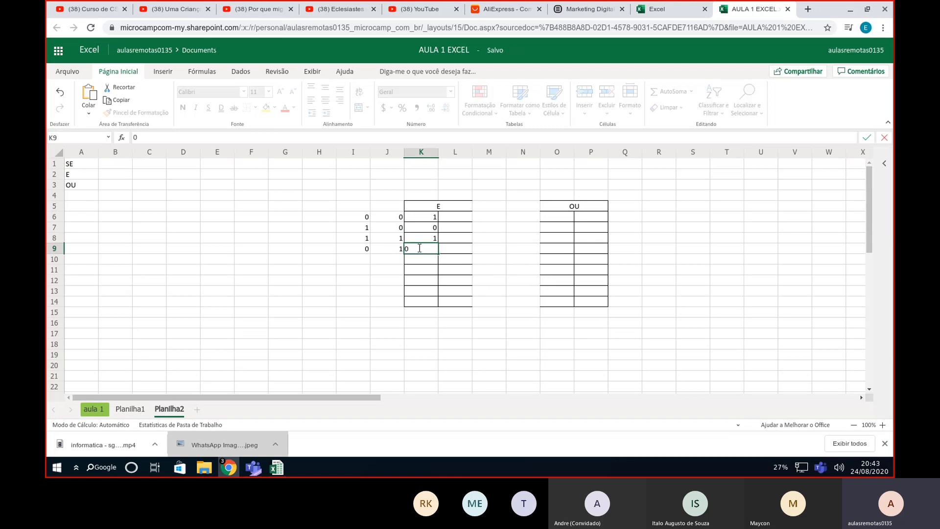
{"action": "key", "text": "Return"}
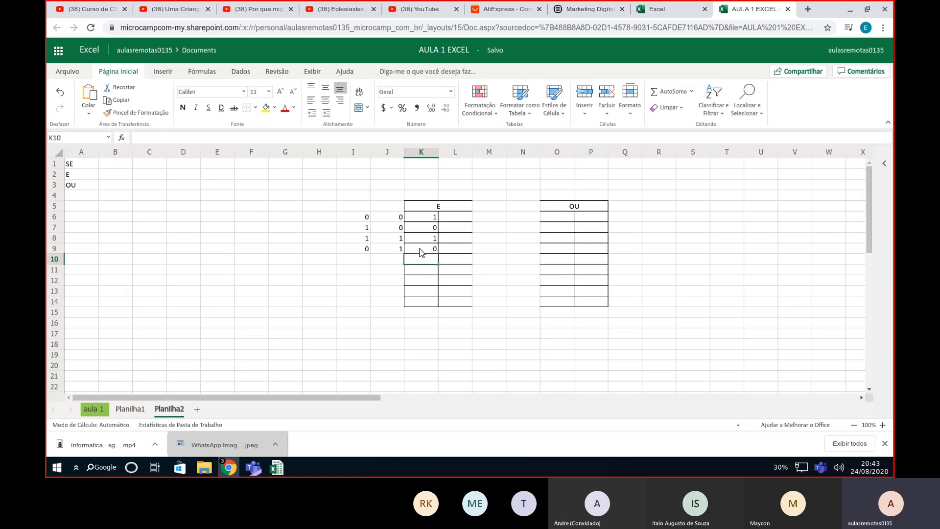
- Examine the input pairs in rows 6 and 8 against their results in the E column
{"action": "left_click", "coordinate": [360, 218]}
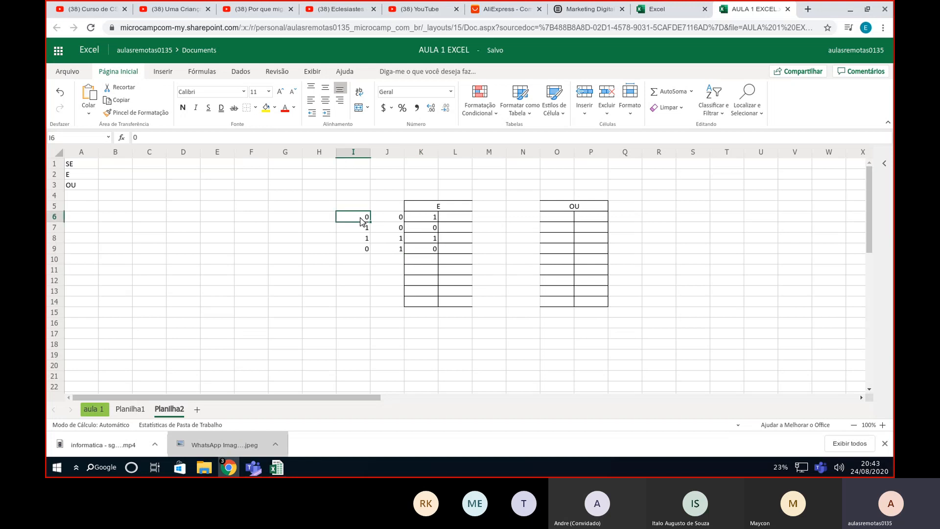
{"action": "left_click", "coordinate": [387, 220]}
{"action": "left_click", "coordinate": [362, 219]}
{"action": "left_click", "coordinate": [359, 239]}
{"action": "left_click", "coordinate": [391, 240]}
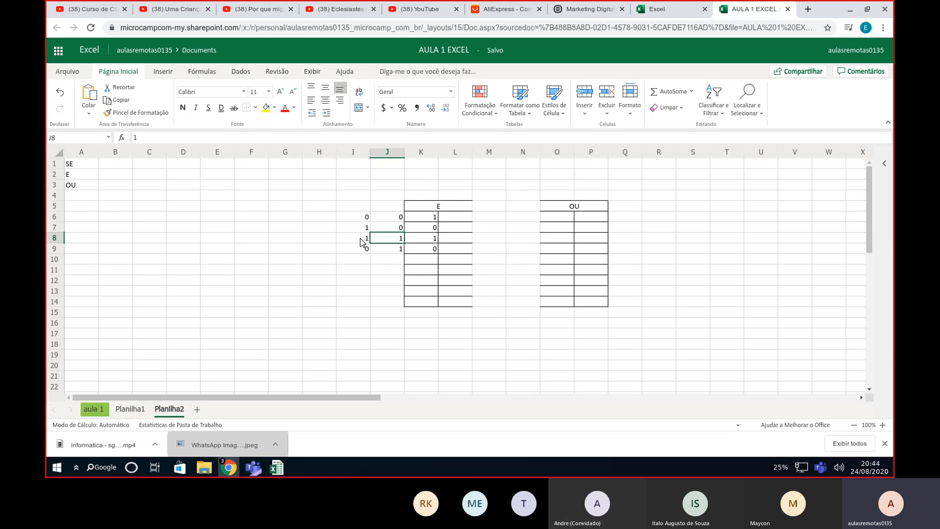
{"action": "left_click", "coordinate": [363, 240]}
{"action": "left_click", "coordinate": [389, 243]}
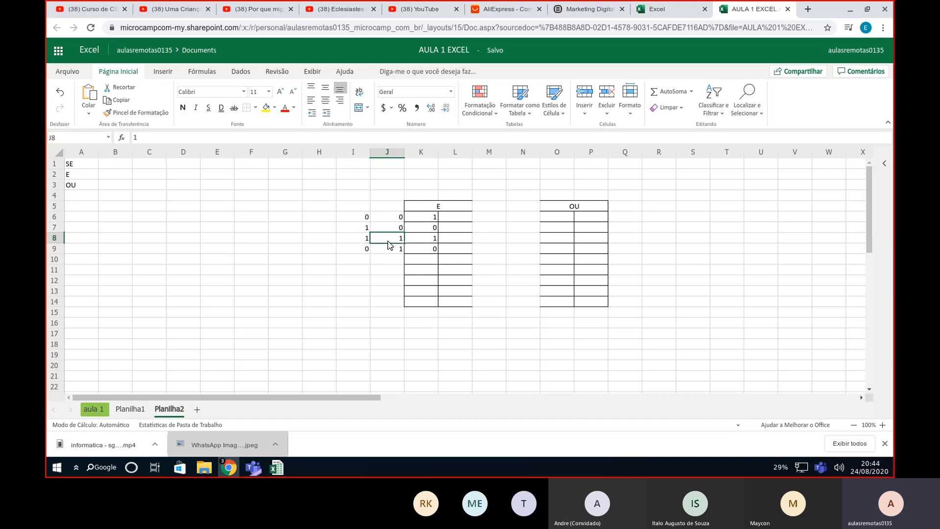
{"action": "left_click", "coordinate": [417, 242]}
- Replace the E results in K6:K8 with the letters V, F and V
{"action": "left_click", "coordinate": [419, 219]}
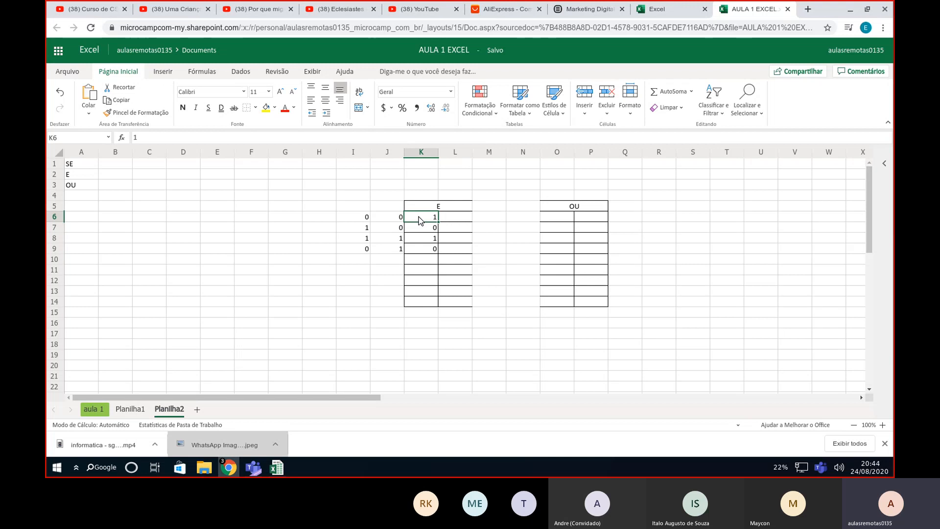
{"action": "type", "text": "F"}
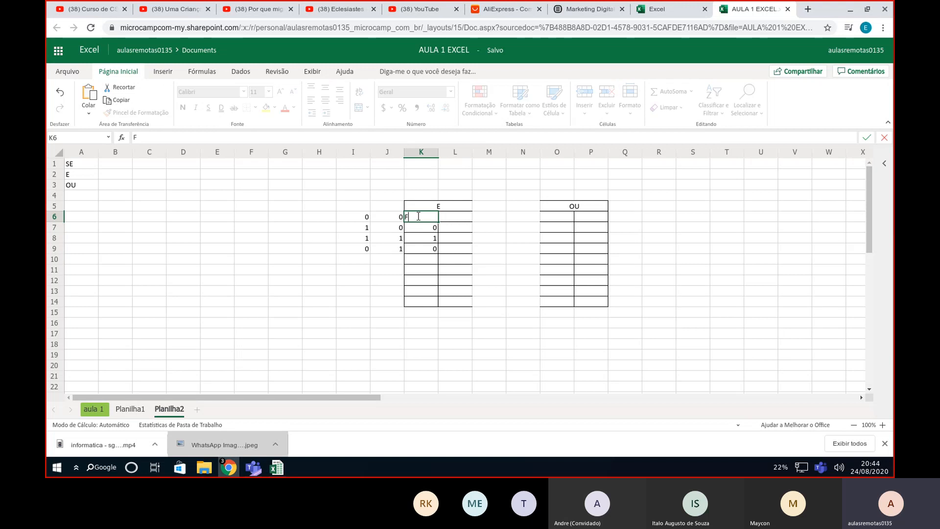
{"action": "key", "text": "BackSpace"}
{"action": "type", "text": "V"}
{"action": "key", "text": "Return"}
{"action": "type", "text": "F"}
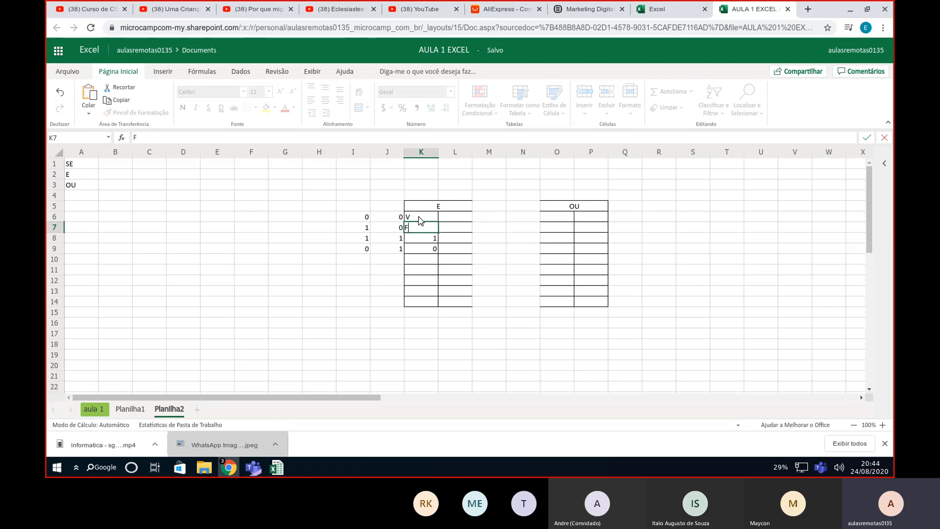
{"action": "key", "text": "Return"}
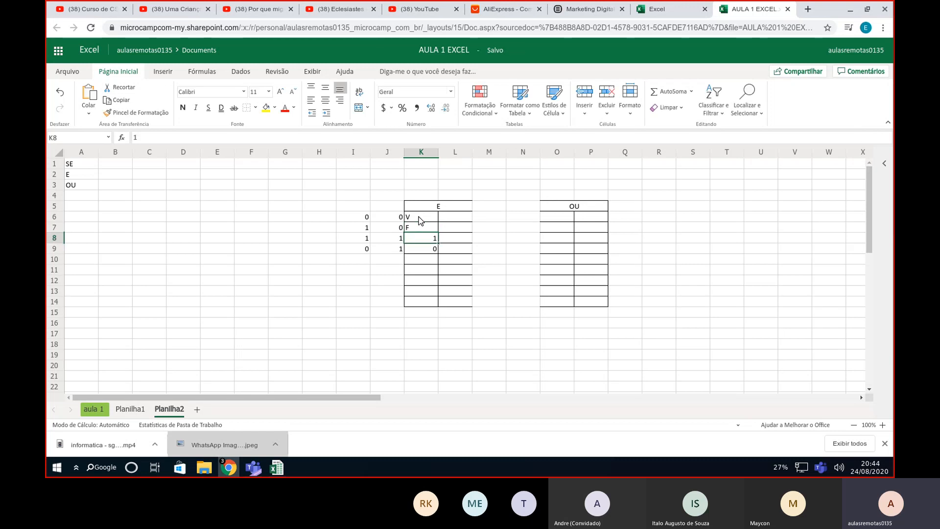
{"action": "type", "text": "V"}
{"action": "key", "text": "Return"}
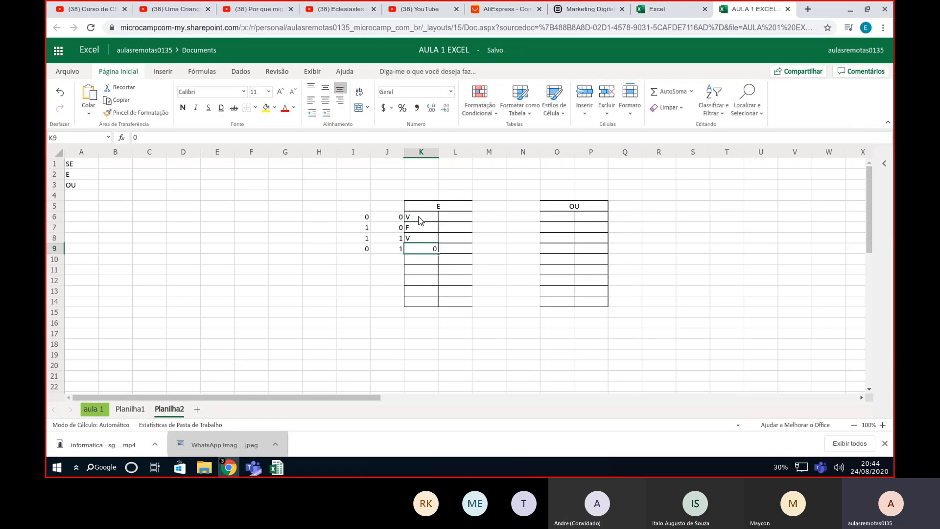
- Replace the E result in K9 with the letter F
{"action": "type", "text": "F"}
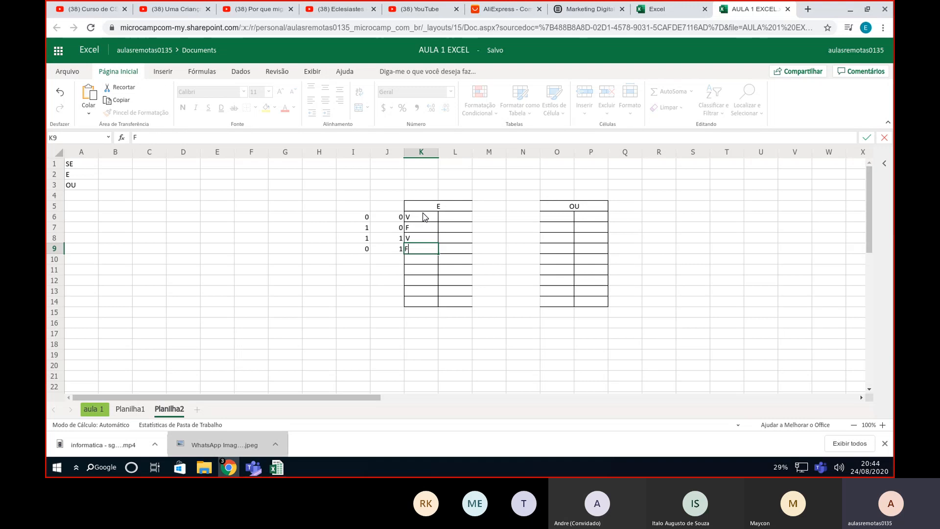
{"action": "left_click", "coordinate": [553, 219]}
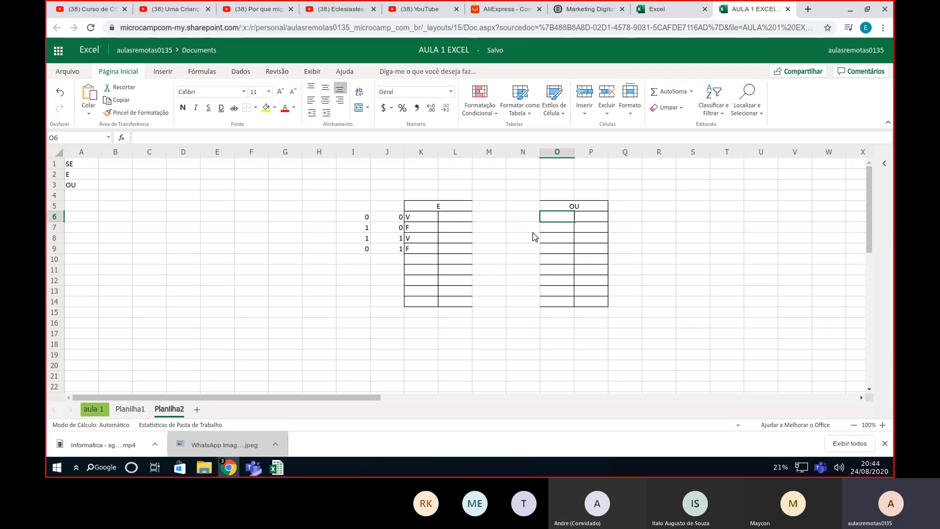
{"action": "left_click_drag", "start_coordinate": [435, 206], "coordinate": [440, 305]}
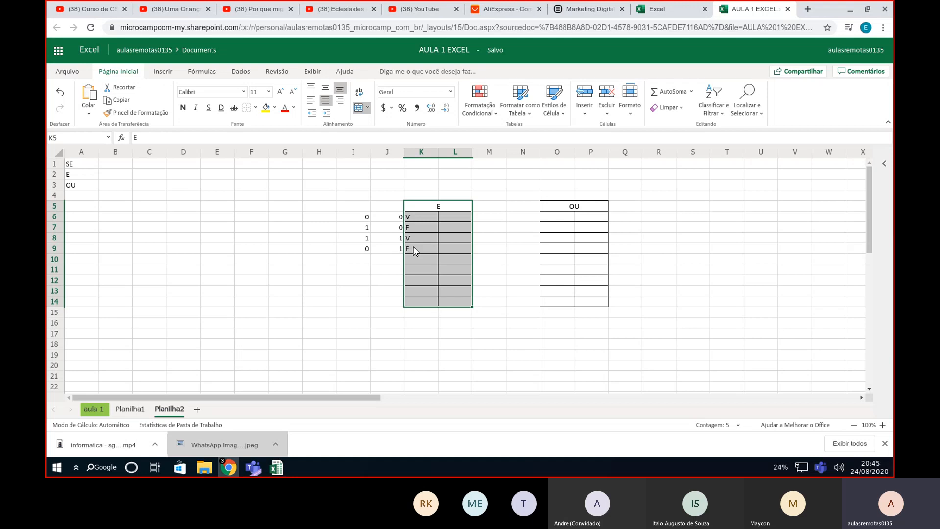
{"action": "left_click", "coordinate": [187, 265]}
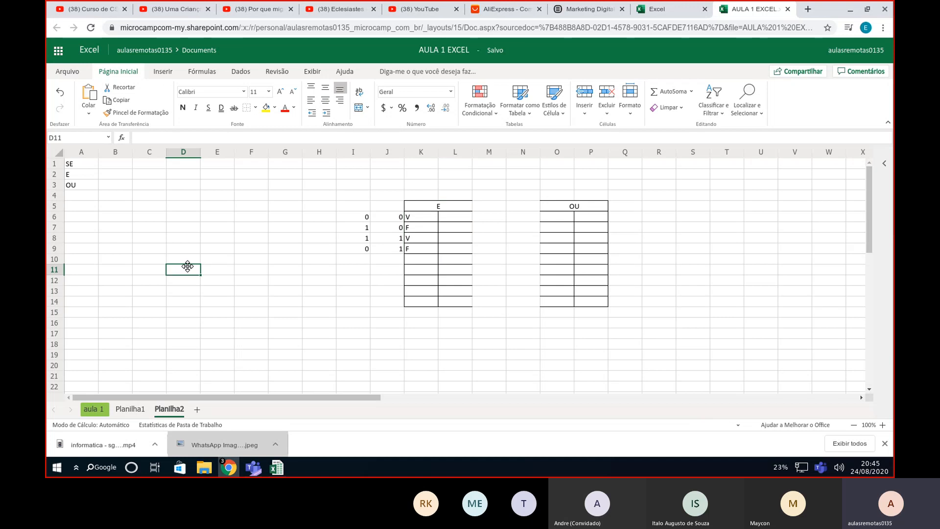
- On the Planilha1 sheet, widen the narrow empty column J beside the SITUAÇÃO column
{"action": "left_click", "coordinate": [145, 409]}
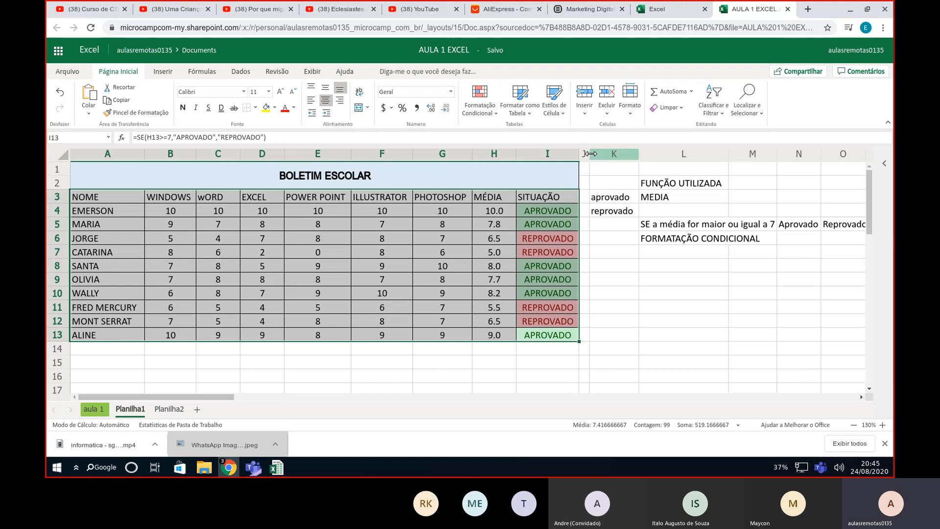
{"action": "left_click_drag", "start_coordinate": [590, 153], "coordinate": [676, 154]}
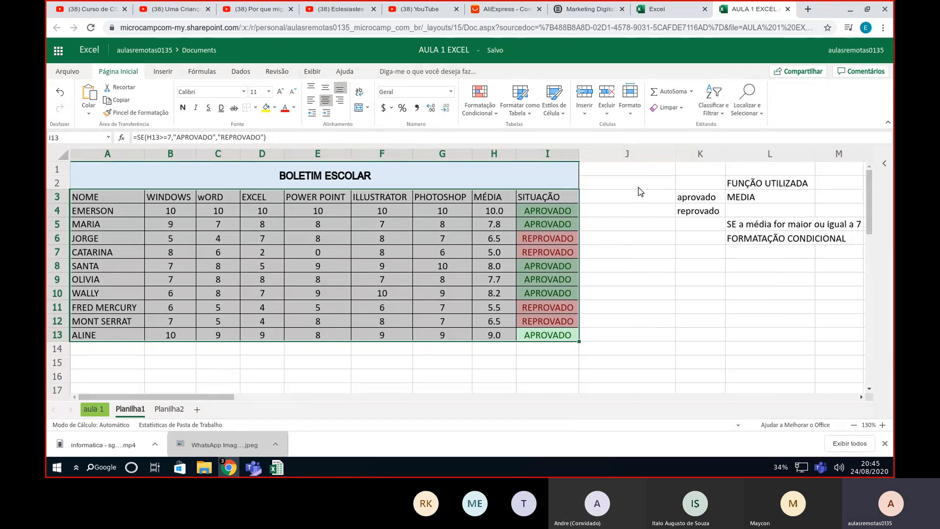
- Try to insert columns before SITUAÇÃO while the title is merged across the table, and undo the insertion
{"action": "right_click", "coordinate": [524, 158]}
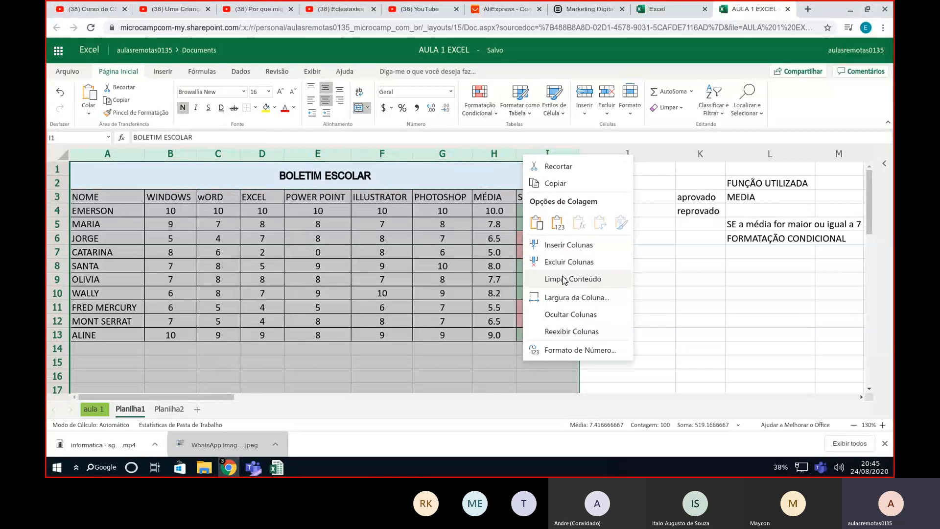
{"action": "left_click", "coordinate": [564, 245]}
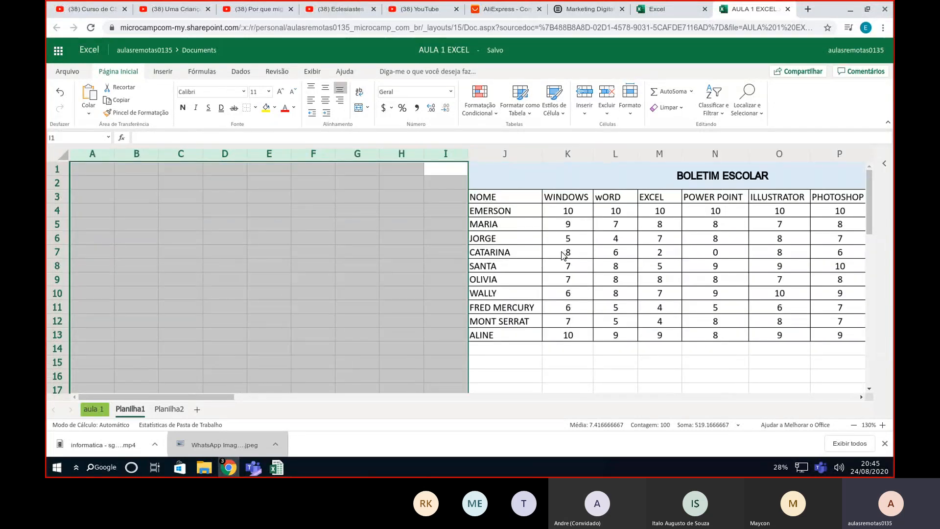
{"action": "key", "text": "ctrl+z"}
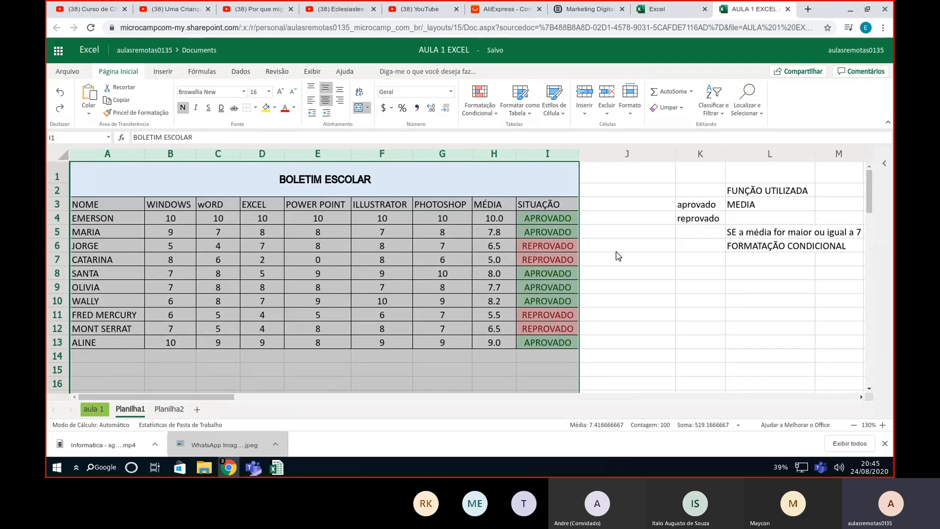
{"action": "left_click", "coordinate": [618, 255]}
{"action": "right_click", "coordinate": [526, 158]}
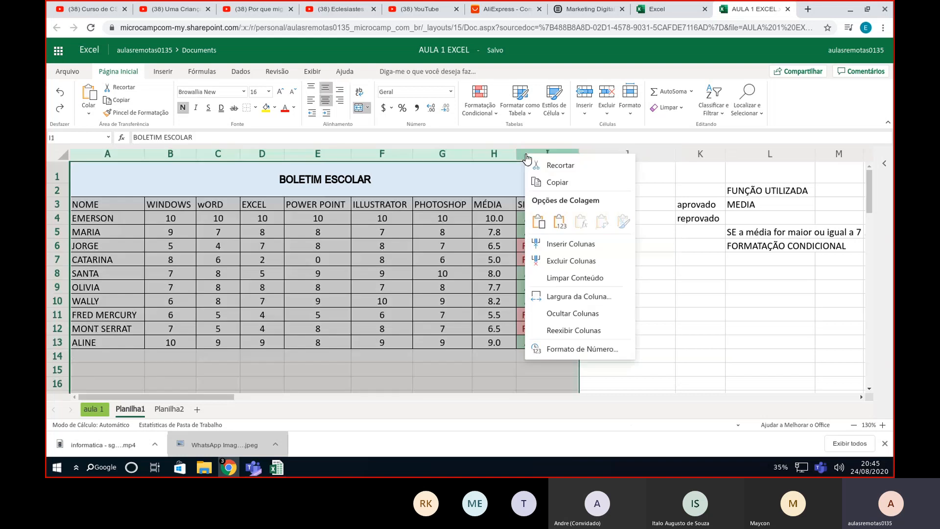
{"action": "left_click", "coordinate": [681, 333]}
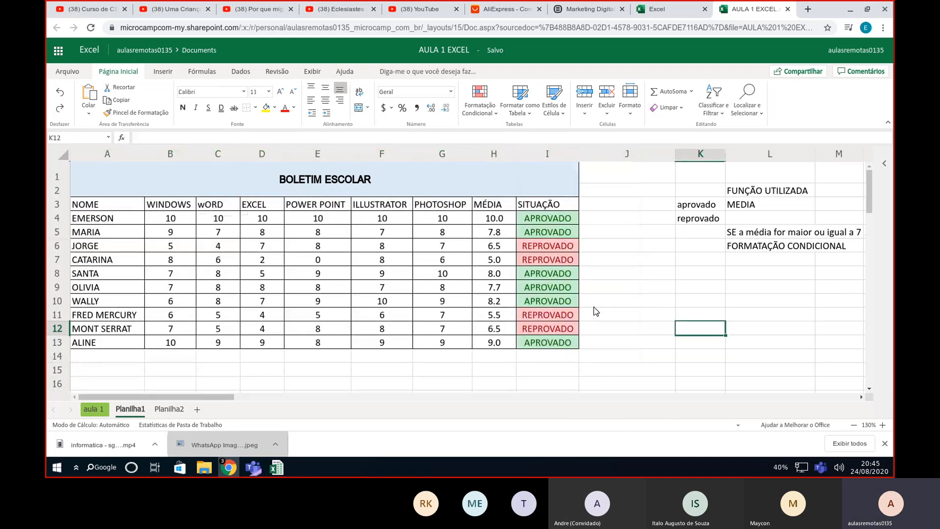
{"action": "right_click", "coordinate": [590, 157]}
- Unmerge the BOLETIM ESCOLAR title cells spanning A1:I2
{"action": "left_click", "coordinate": [546, 175]}
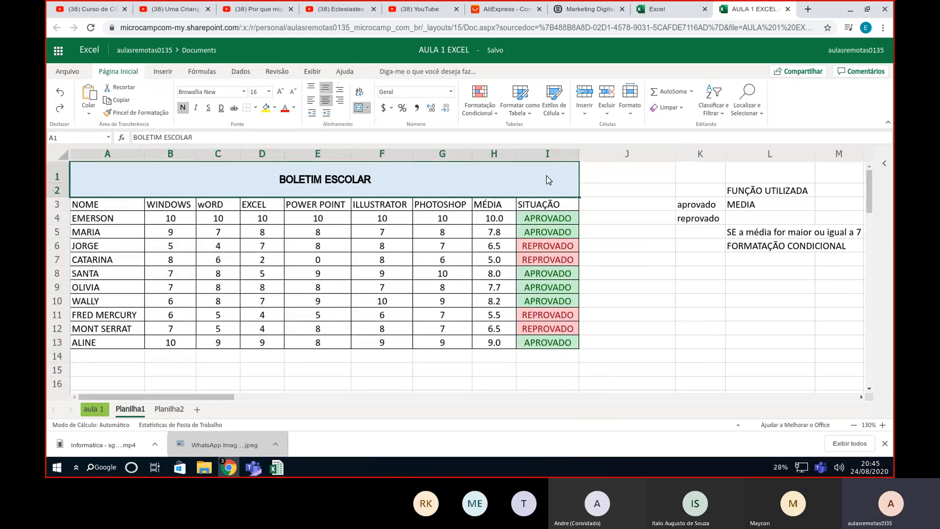
{"action": "left_click", "coordinate": [366, 108]}
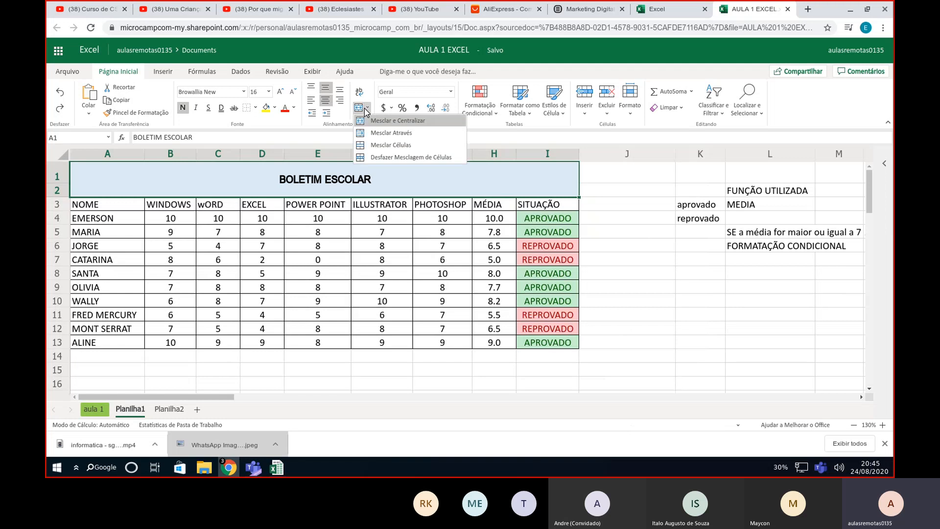
{"action": "left_click", "coordinate": [411, 157]}
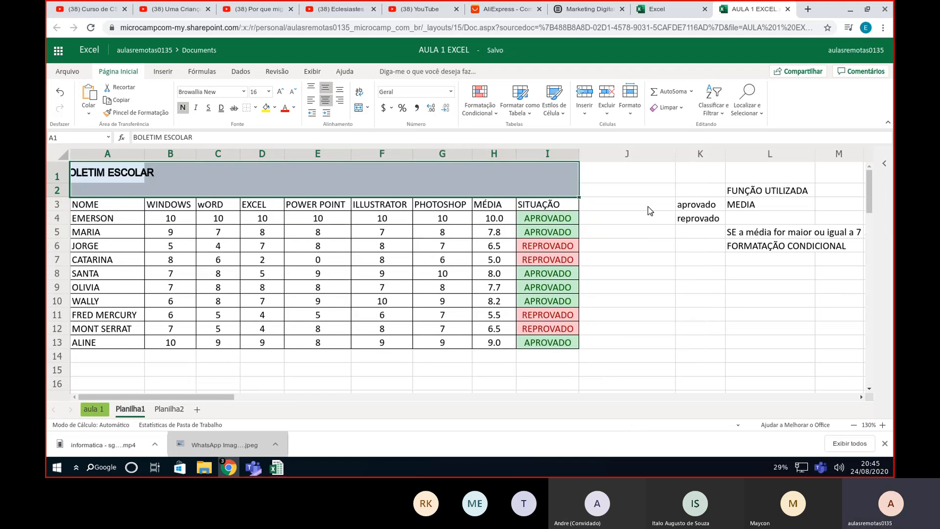
- Insert a column between MÉDIA and SITUAÇÃO and enter the header FALTAS in I3
{"action": "left_click", "coordinate": [544, 179]}
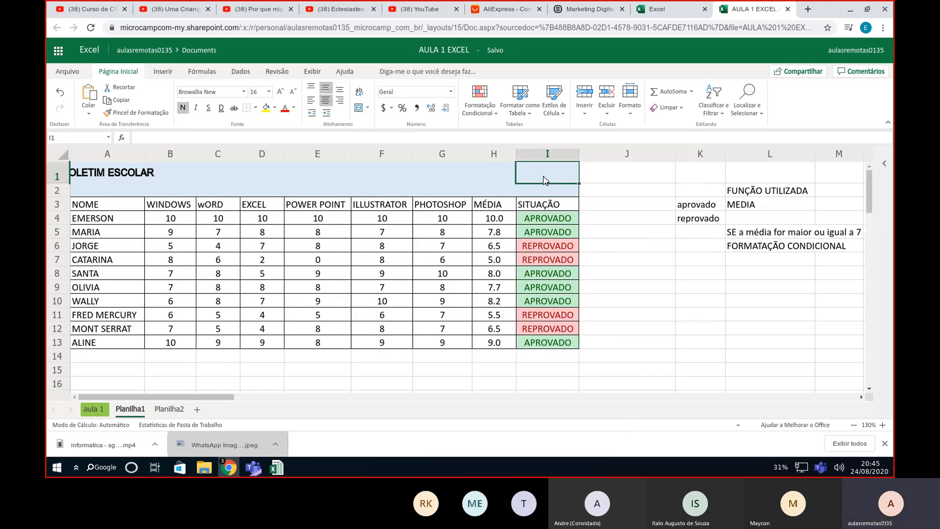
{"action": "right_click", "coordinate": [522, 153]}
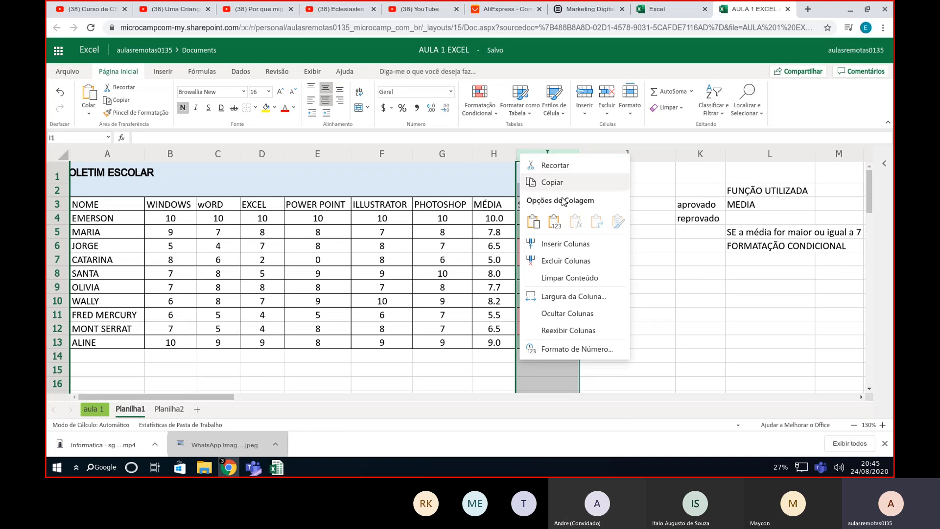
{"action": "left_click", "coordinate": [566, 243]}
{"action": "left_click", "coordinate": [558, 180]}
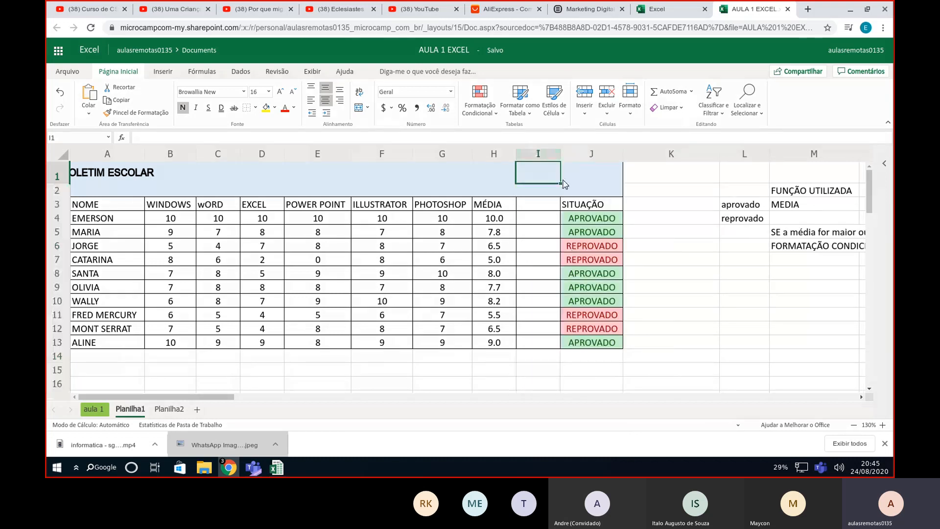
{"action": "left_click", "coordinate": [641, 210]}
{"action": "left_click", "coordinate": [538, 208]}
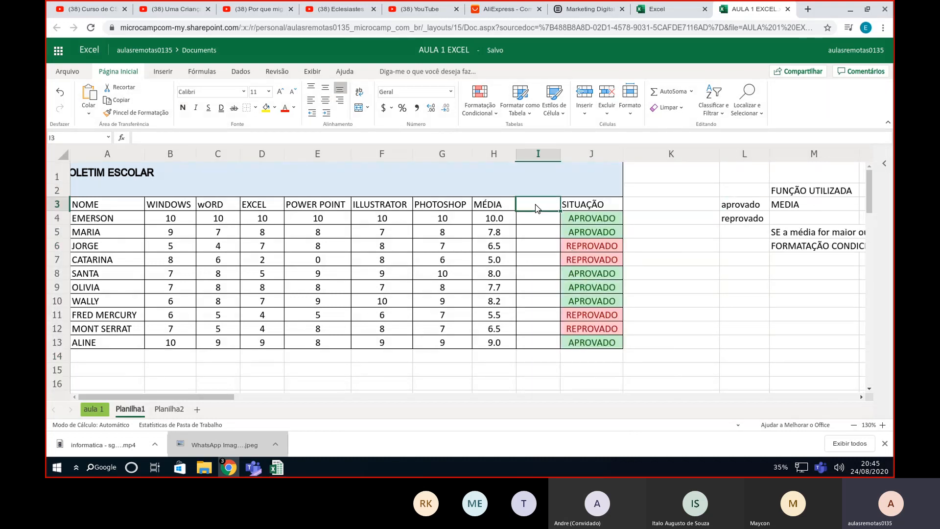
{"action": "type", "text": "FALTAS"}
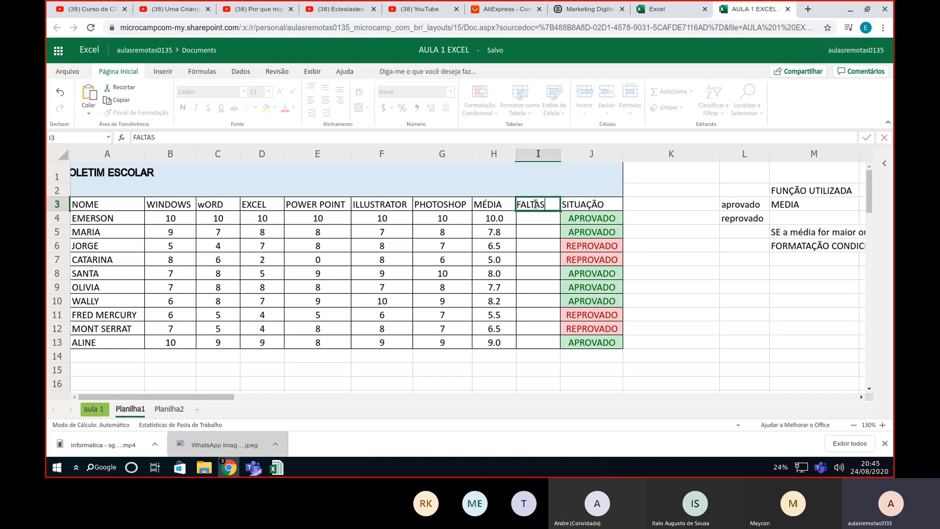
{"action": "key", "text": "Return"}
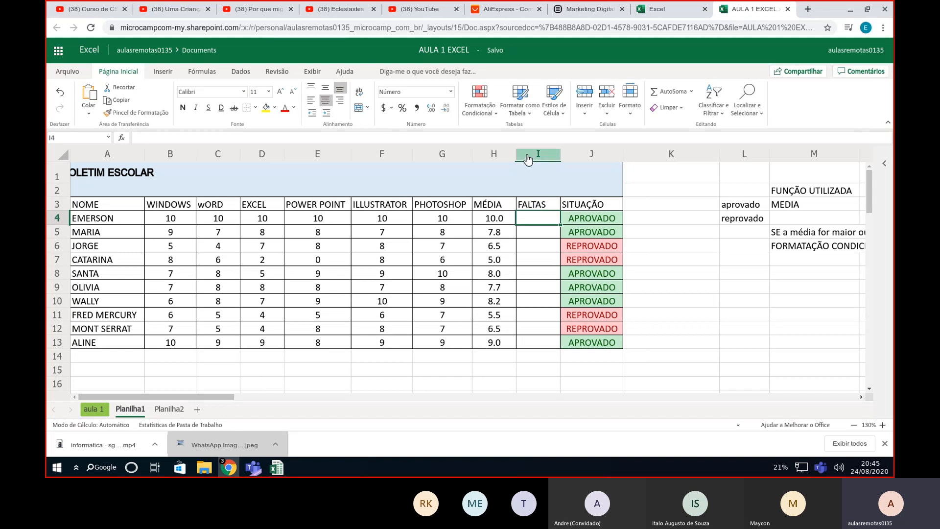
- Enter the absences 0, 10, 2, 3, 5 and 8 in I4:I9 of the FALTAS column
{"action": "type", "text": "0"}
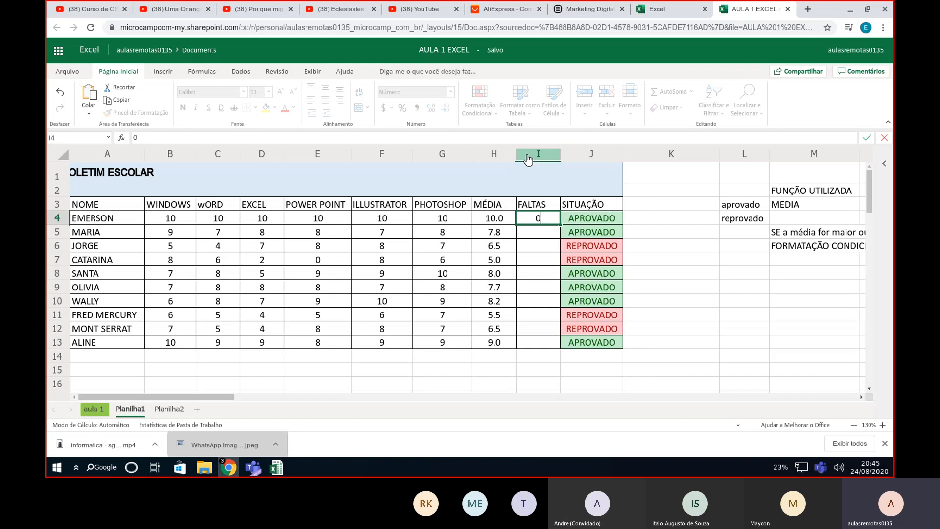
{"action": "key", "text": "Return"}
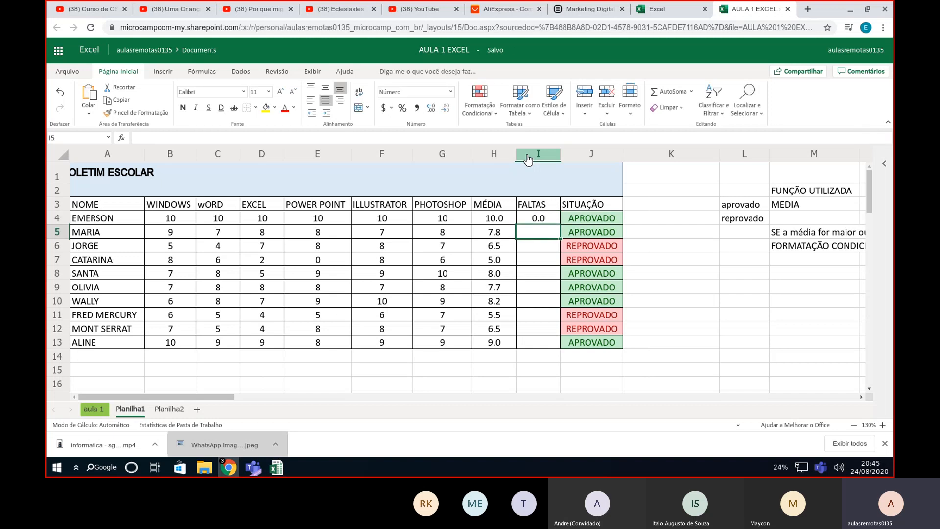
{"action": "type", "text": "10"}
{"action": "key", "text": "Return"}
{"action": "type", "text": "2"}
{"action": "key", "text": "Return"}
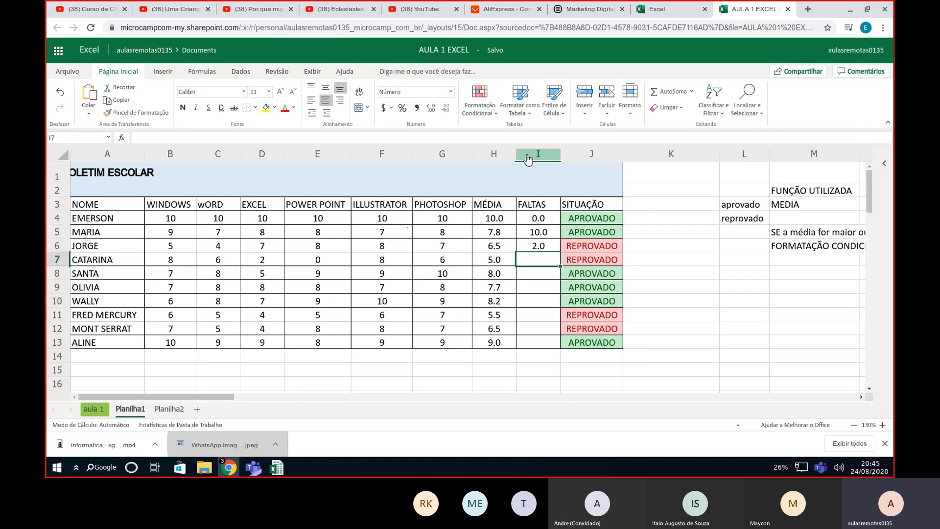
{"action": "type", "text": "3"}
{"action": "key", "text": "Return"}
{"action": "type", "text": "5"}
{"action": "key", "text": "Return"}
{"action": "type", "text": "8"}
{"action": "key", "text": "Return"}
- Complete the FALTAS column with the absences 9, 11, 17 and 25 in I10:I13
{"action": "type", "text": "9"}
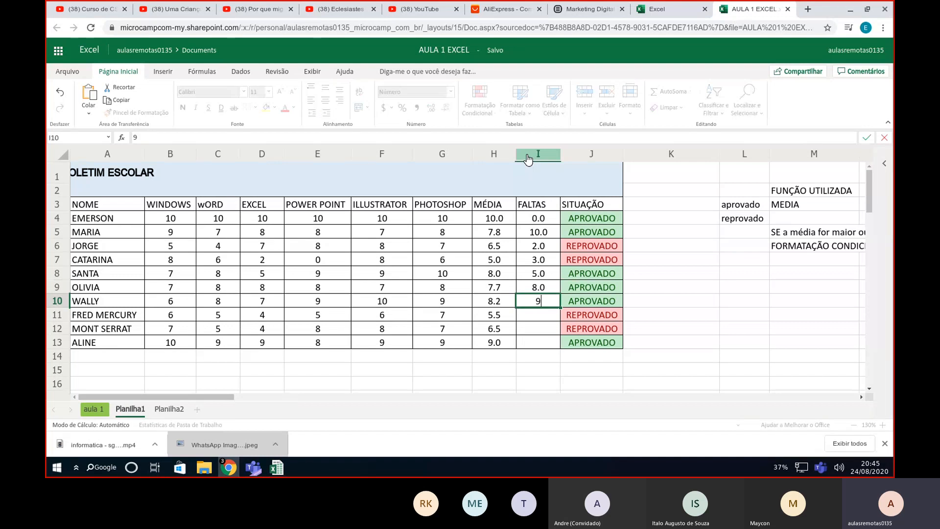
{"action": "type", "text": "1"}
{"action": "key", "text": "BackSpace"}
{"action": "key", "text": "Return"}
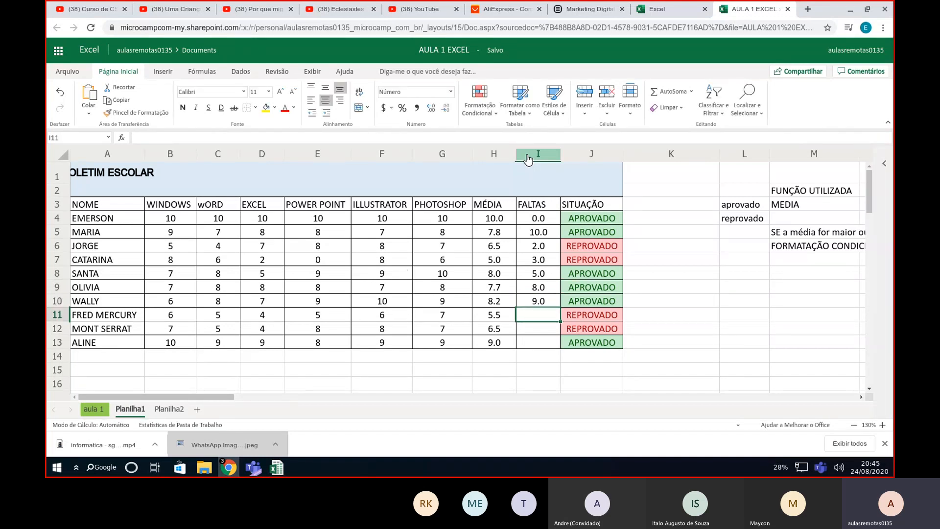
{"action": "type", "text": "11"}
{"action": "key", "text": "Return"}
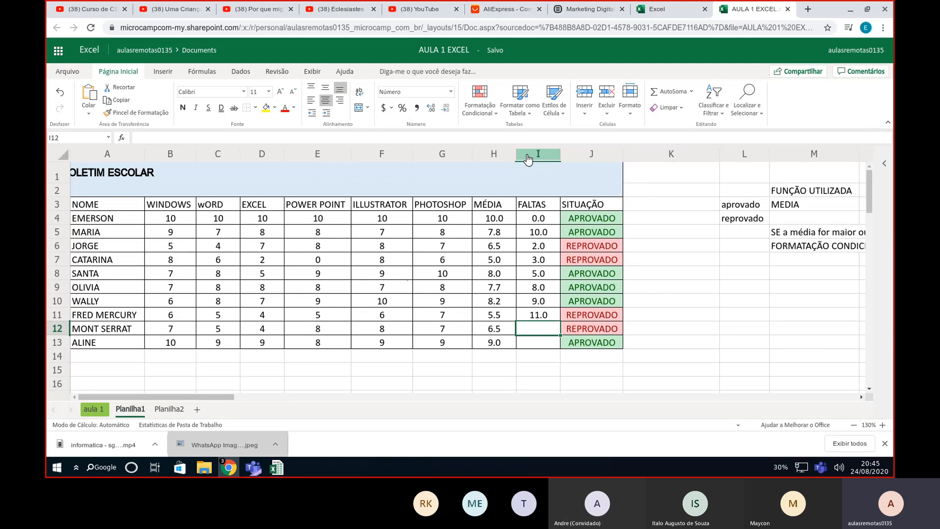
{"action": "type", "text": "17"}
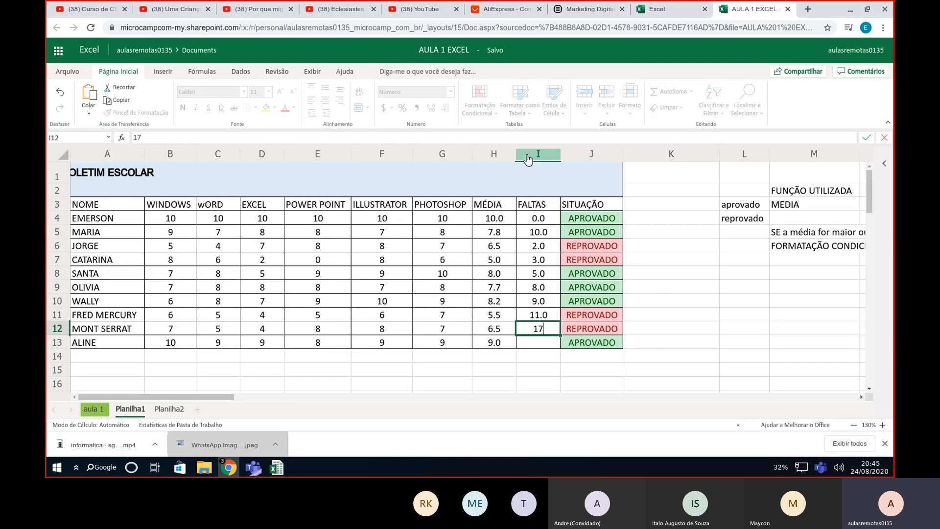
{"action": "key", "text": "Return"}
{"action": "type", "text": "25"}
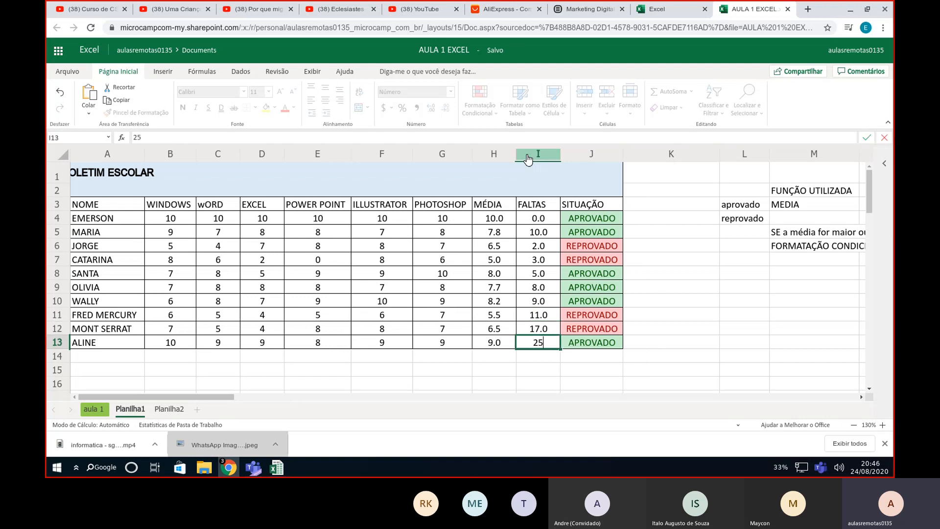
{"action": "key", "text": "Return"}
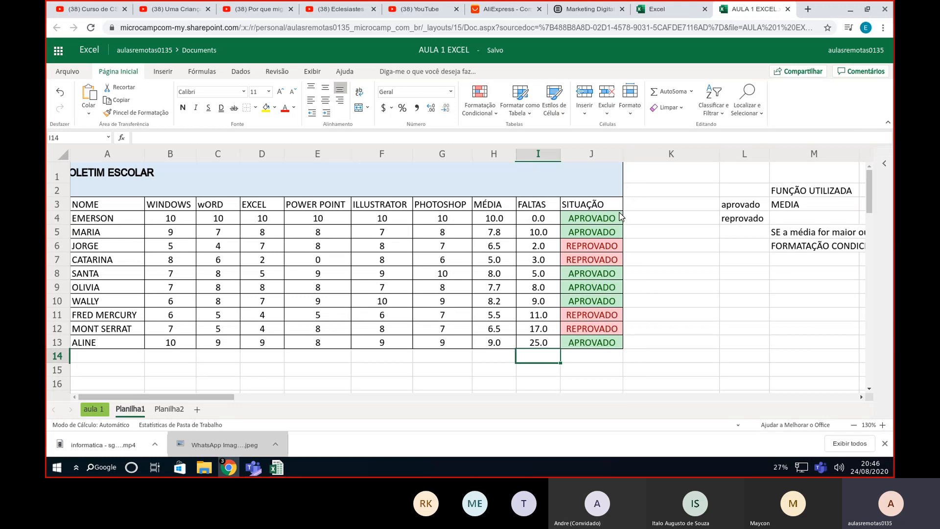
- Clear the formulas from the SITUAÇÃO column in J4:J13
{"action": "left_click", "coordinate": [616, 192]}
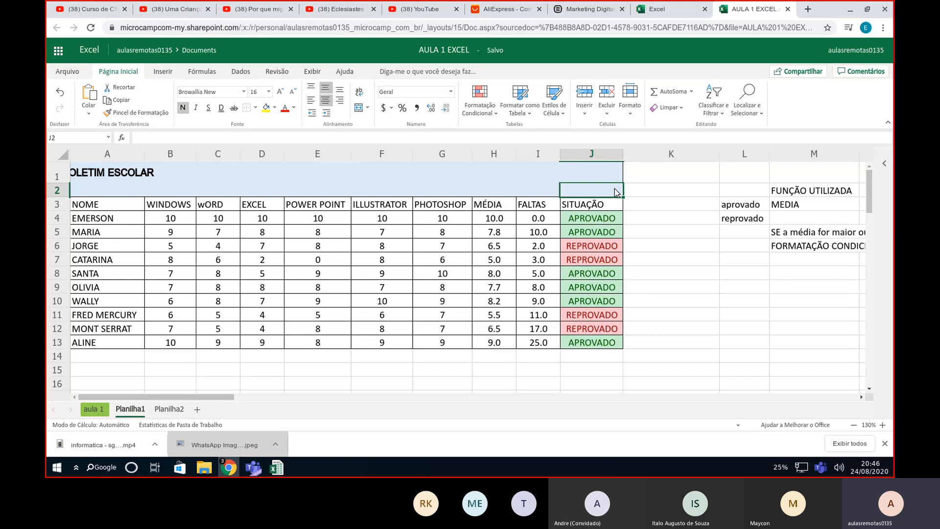
{"action": "left_click", "coordinate": [607, 224]}
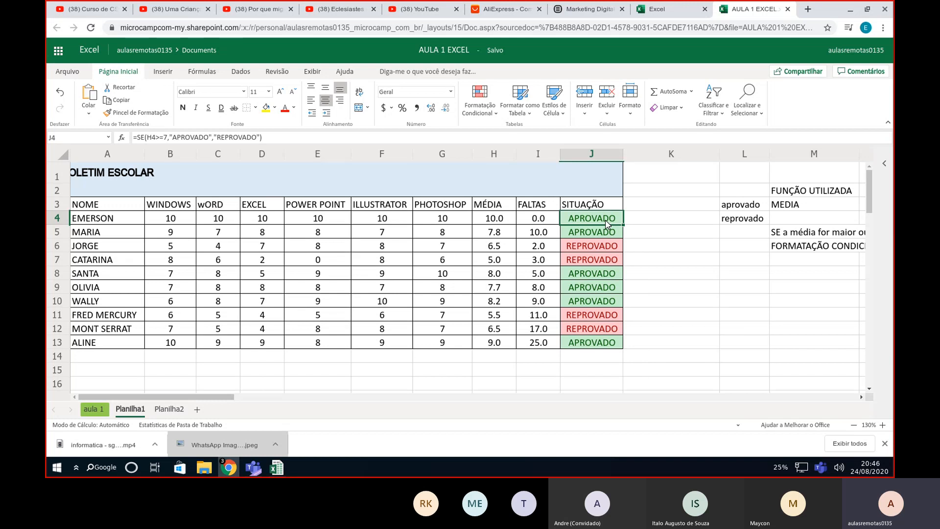
{"action": "key", "text": "Delete"}
{"action": "key", "text": "shift+Down"}
{"action": "key", "text": "shift+Down"}
{"action": "key", "text": "shift+Down"}
{"action": "key", "text": "shift+Down"}
{"action": "key", "text": "shift+Down"}
{"action": "key", "text": "shift+Down"}
{"action": "key", "text": "shift+Down"}
{"action": "key", "text": "shift+Down"}
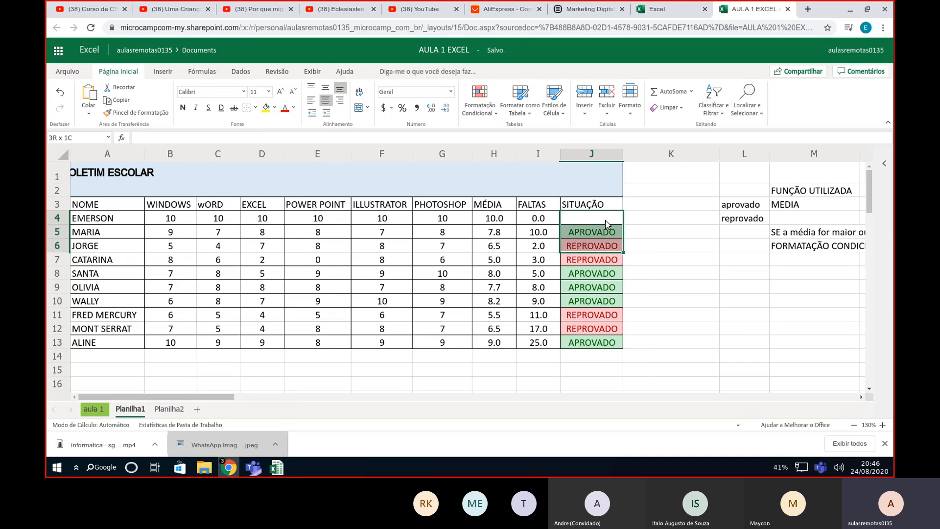
{"action": "key", "text": "shift+Down"}
{"action": "key", "text": "Delete"}
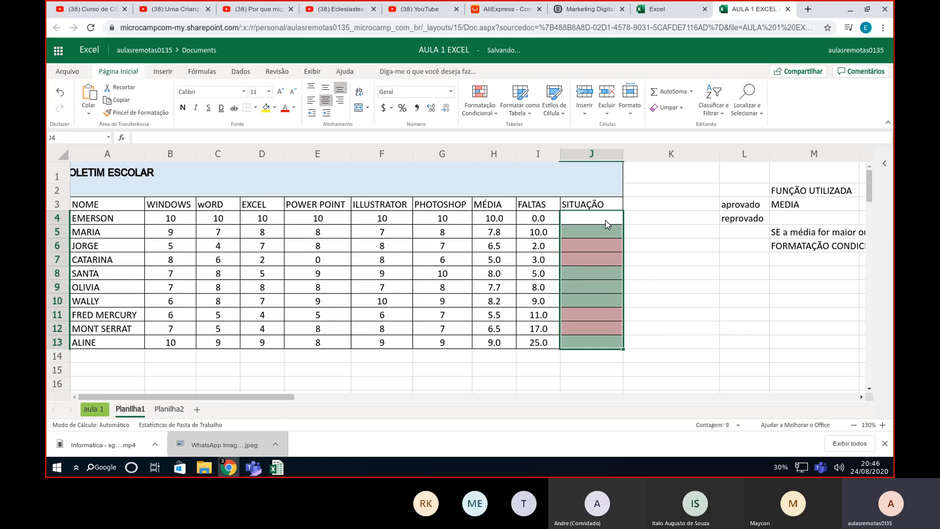
{"action": "left_click", "coordinate": [591, 219]}
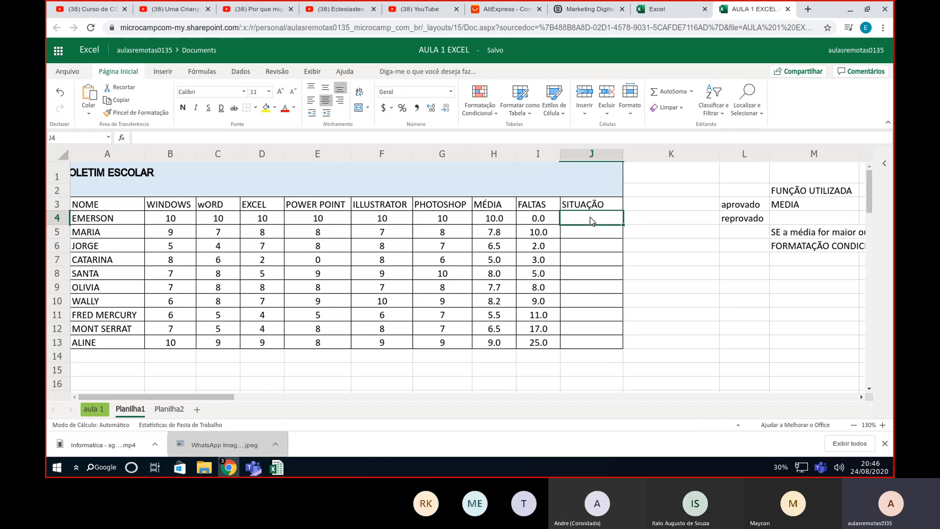
{"action": "type", "text": "=SE"}
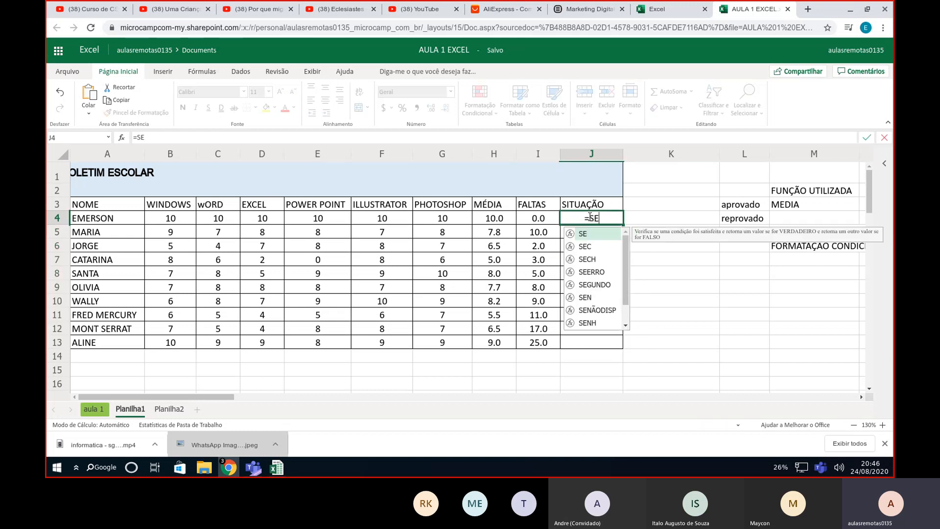
{"action": "type", "text": "(E"}
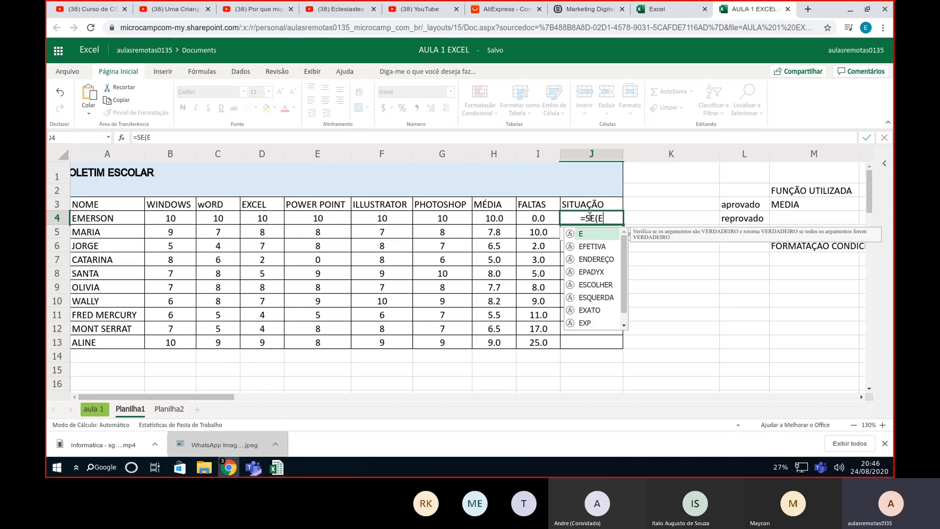
{"action": "type", "text": "("}
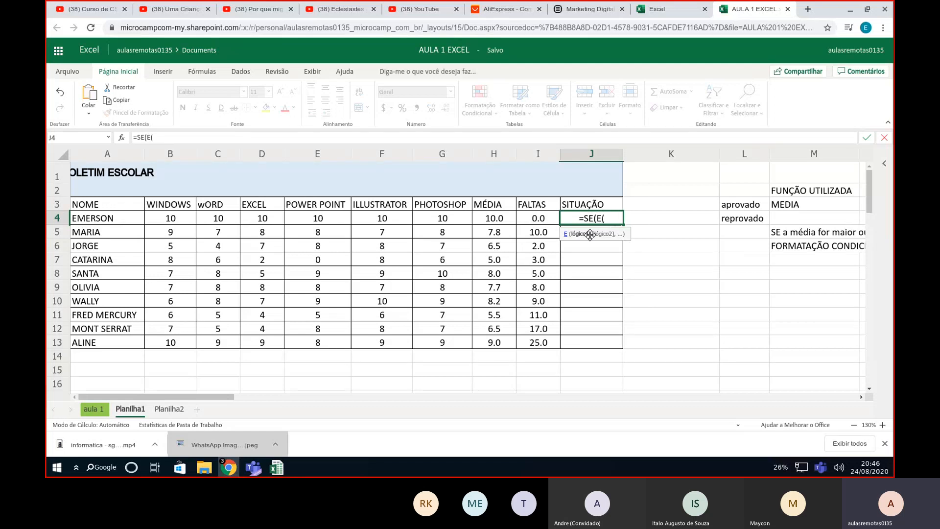
{"action": "left_click", "coordinate": [545, 221]}
{"action": "key", "text": "Escape"}
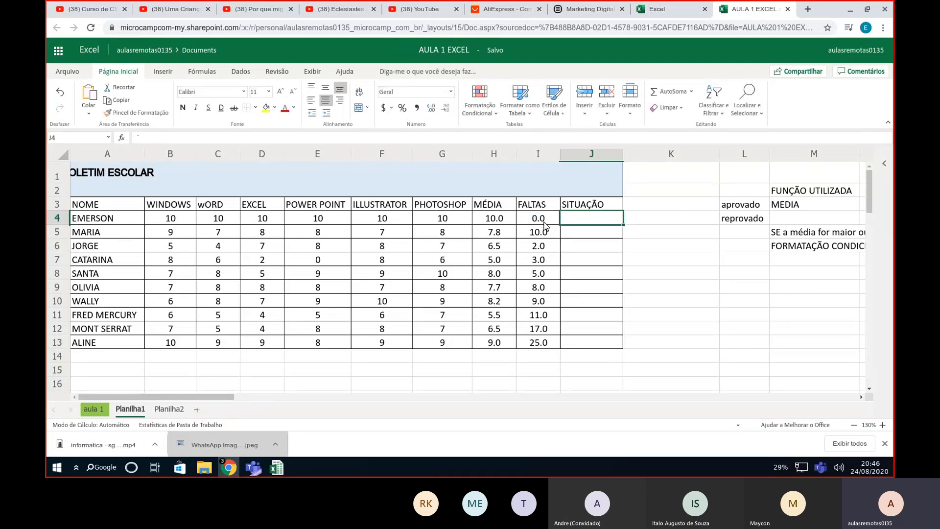
- Set the number format of the FALTAS values in I4:I13 to Geral so they carry no decimals
{"action": "left_click_drag", "start_coordinate": [544, 221], "coordinate": [546, 344]}
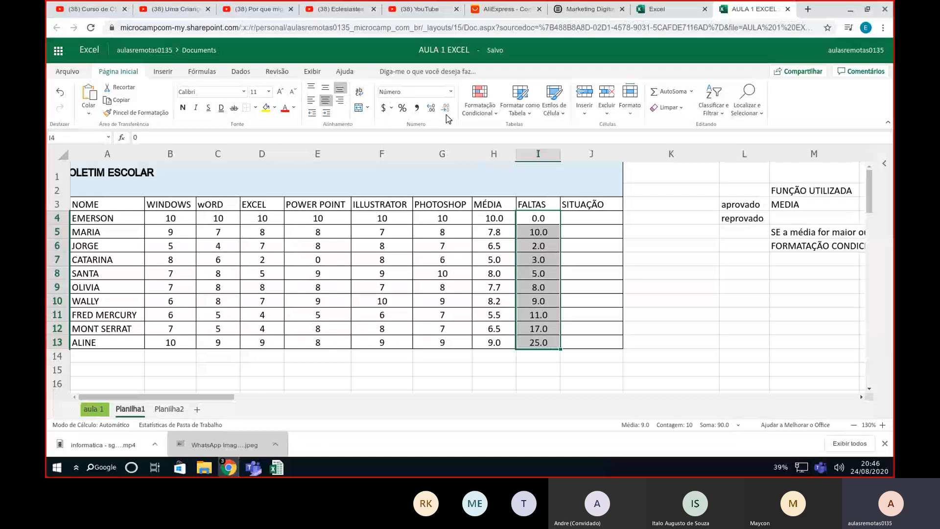
{"action": "left_click", "coordinate": [450, 92]}
{"action": "left_click", "coordinate": [413, 109]}
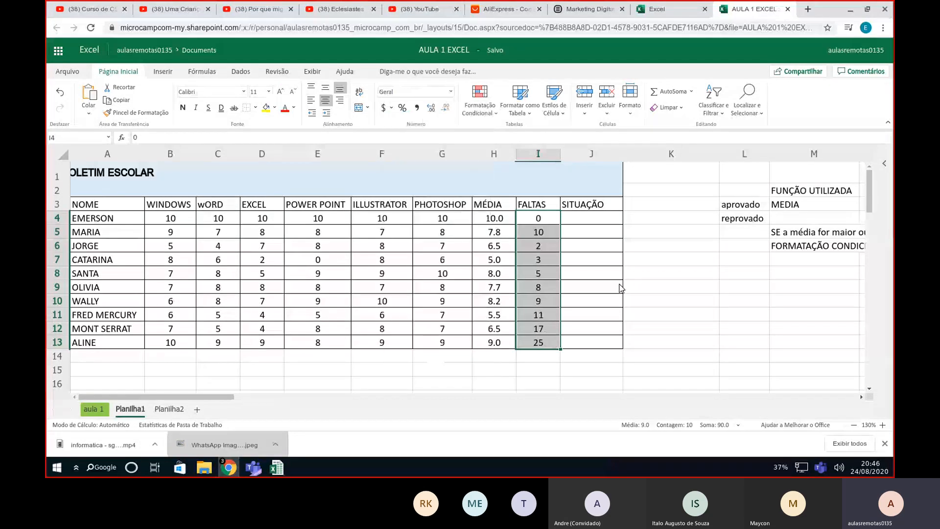
- Merge the empty range L9:M29 beside the report card into one cell
{"action": "left_click", "coordinate": [597, 220]}
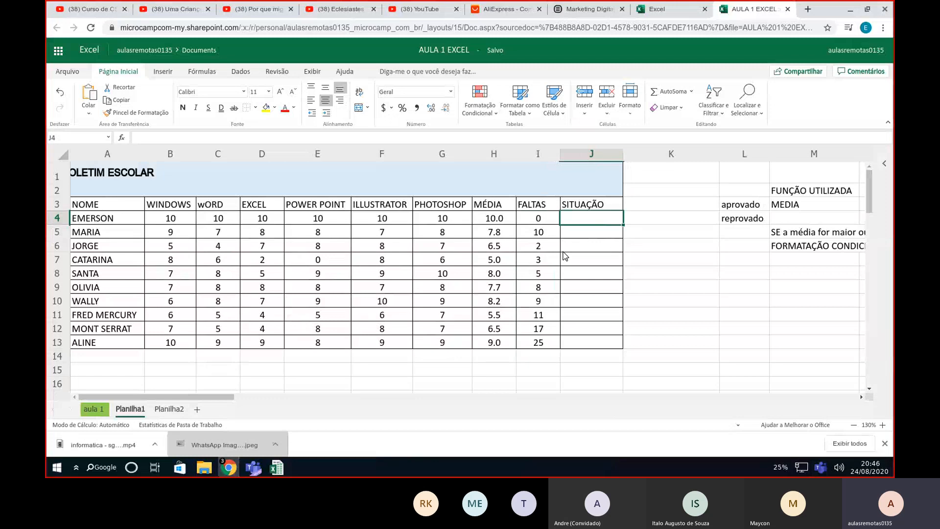
{"action": "left_click", "coordinate": [730, 290]}
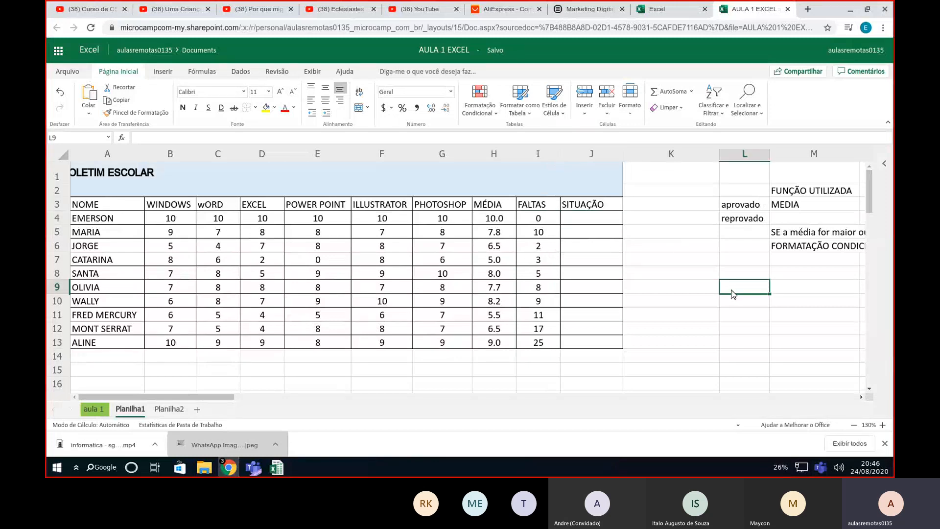
{"action": "left_click_drag", "start_coordinate": [730, 292], "coordinate": [809, 361]}
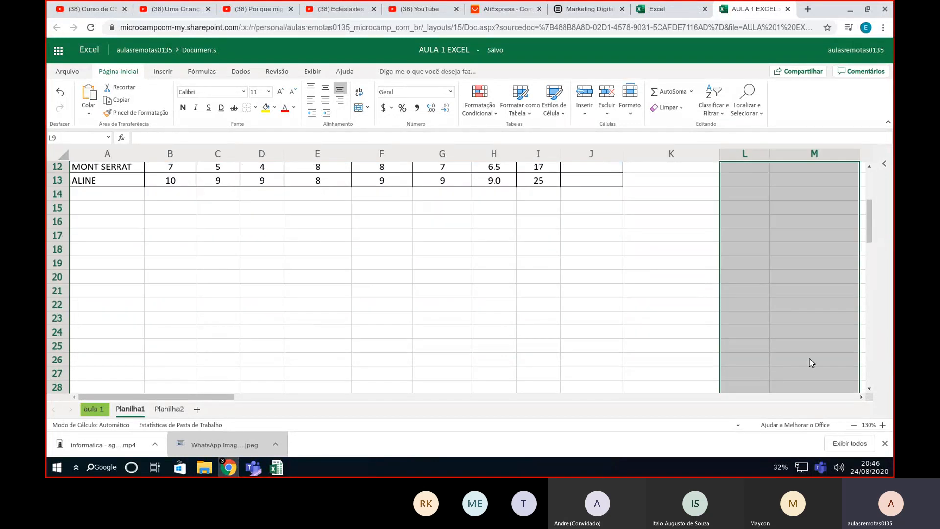
{"action": "left_click", "coordinate": [359, 108]}
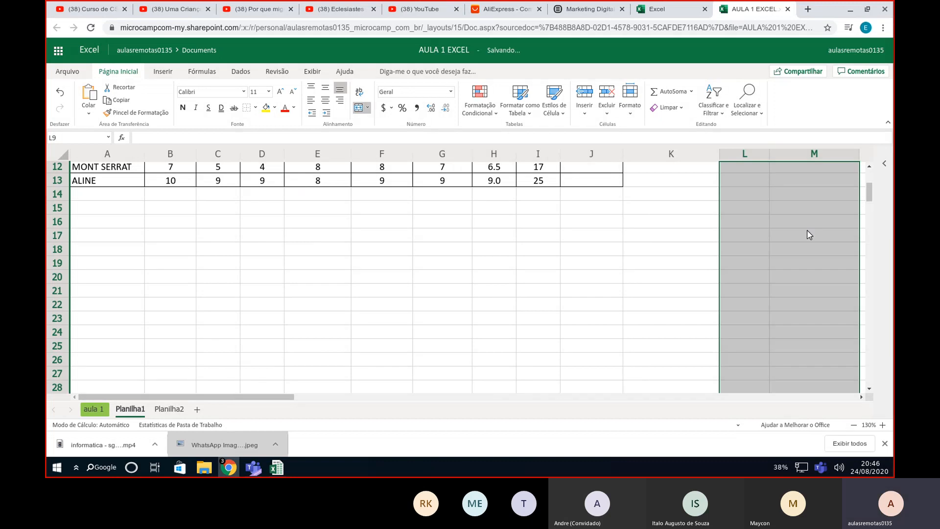
- Write SE A MÉDIA FOR MAIOR OU IGUAL A 7 ESCREVA APROVADO in the merged cell L9
{"action": "scroll", "coordinate": [773, 212], "scroll_direction": "up", "scroll_amount": 1}
{"action": "double_click", "coordinate": [774, 211]}
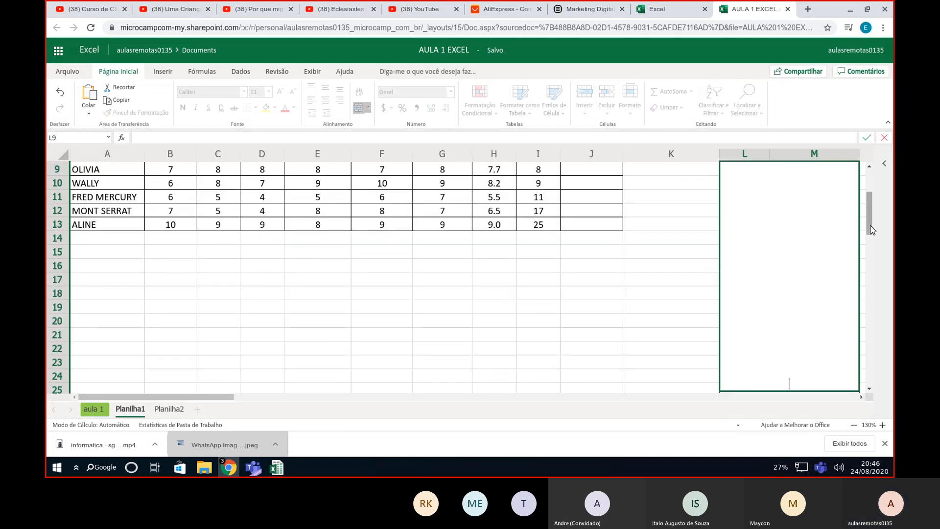
{"action": "left_click_drag", "start_coordinate": [872, 230], "coordinate": [872, 208]}
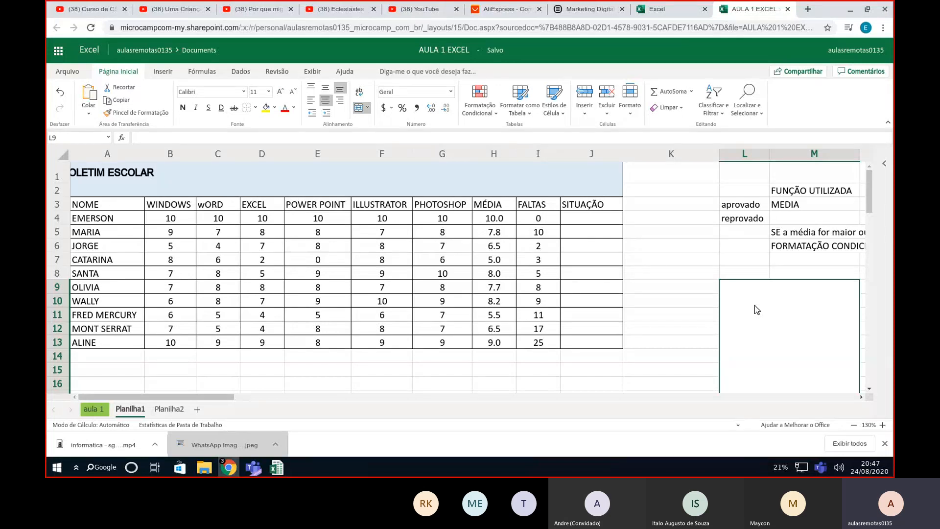
{"action": "type", "text": "SE A MÉ"}
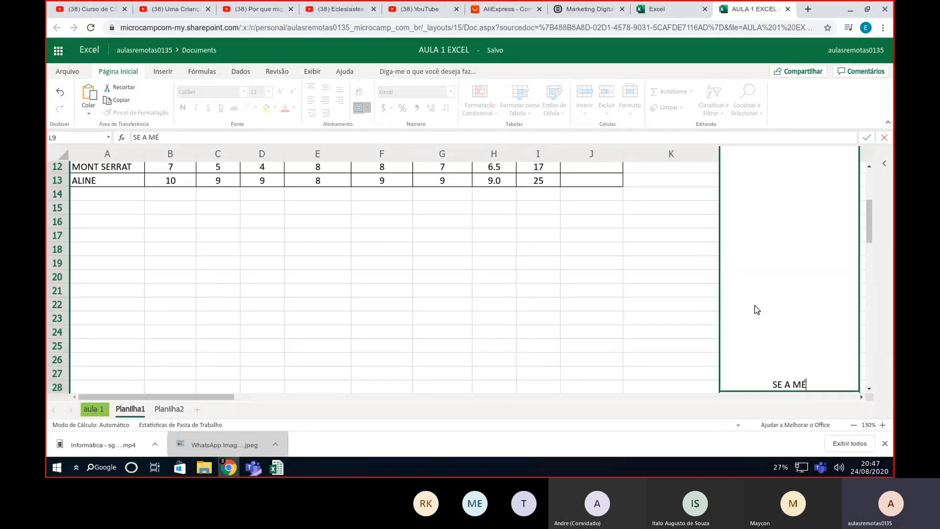
{"action": "type", "text": "DIA FOR"}
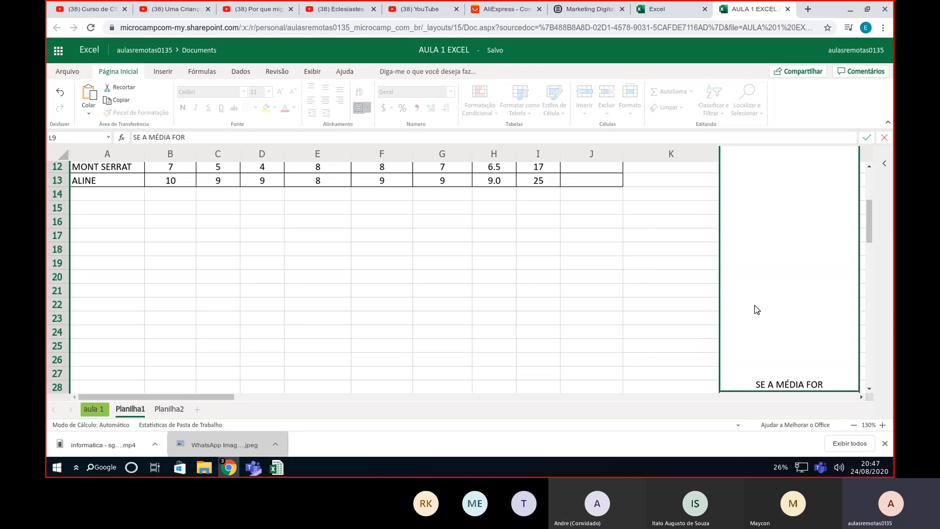
{"action": "type", "text": " MAIOR 0"}
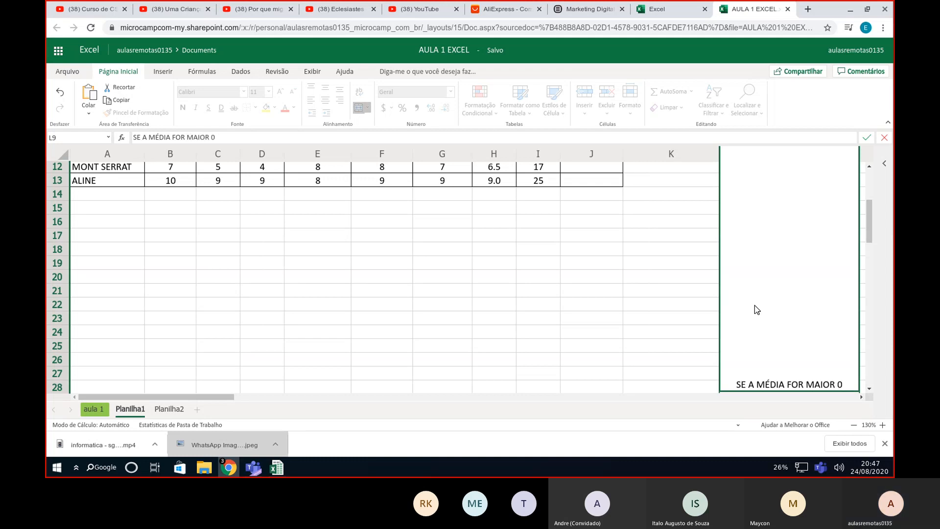
{"action": "key", "text": "BackSpace"}
{"action": "type", "text": "OU"}
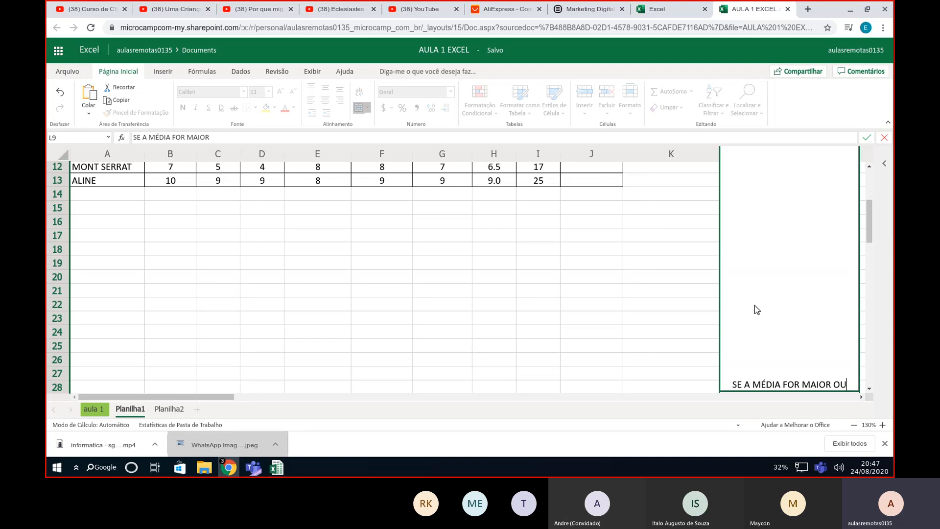
{"action": "type", "text": " IGUAL A 7"}
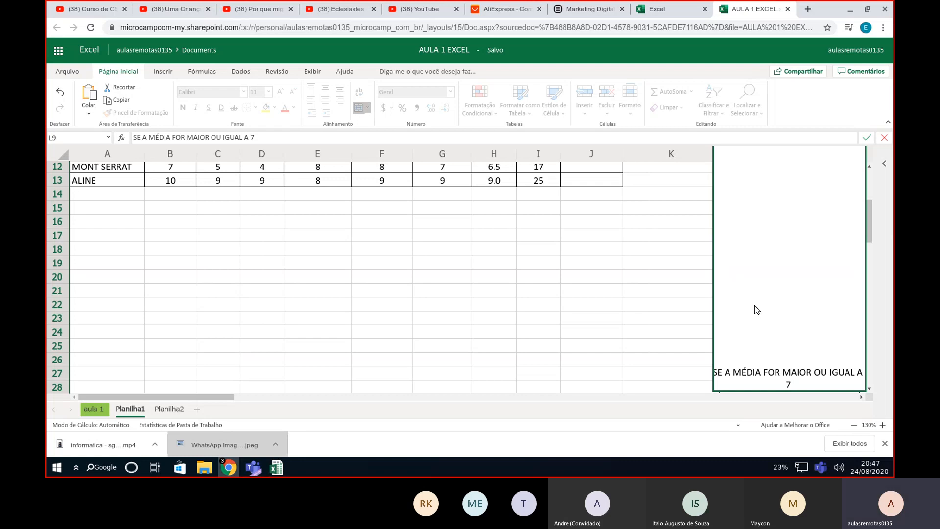
{"action": "type", "text": " ESCREVA APRO"}
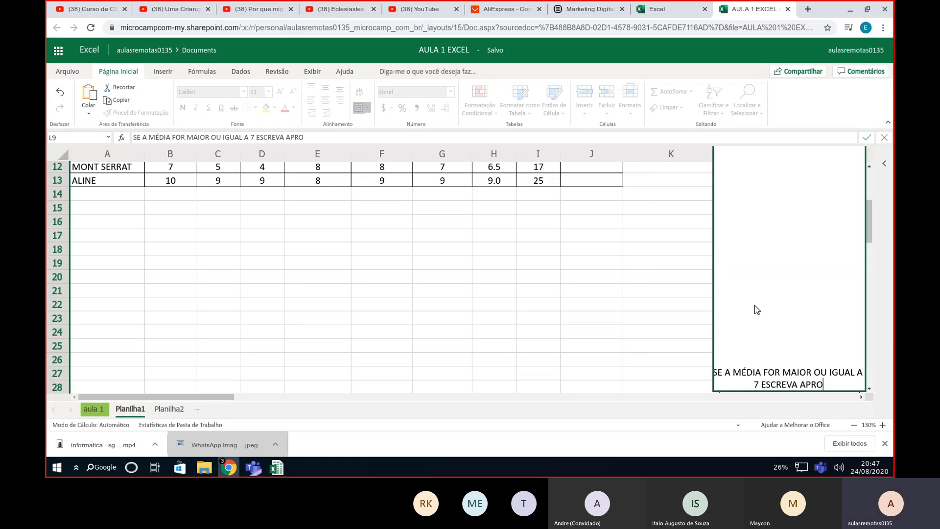
{"action": "type", "text": "VADO"}
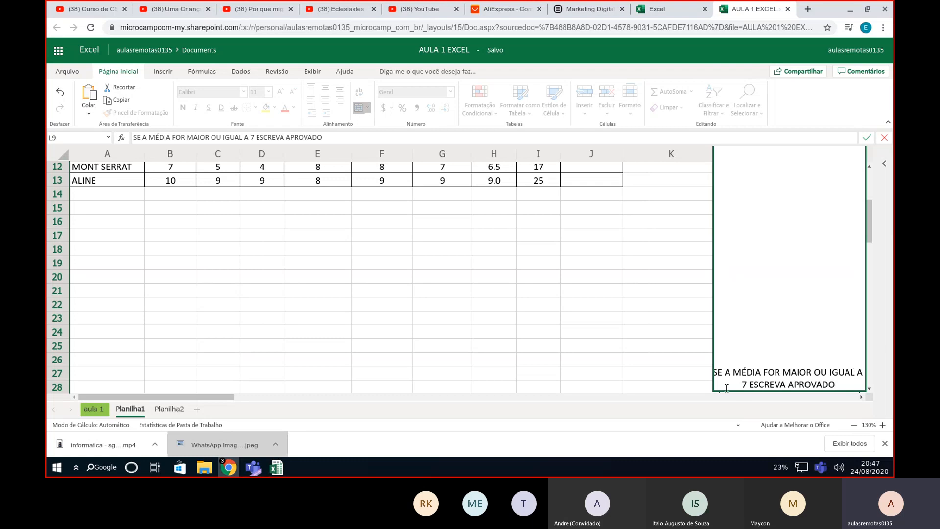
- Insert the condition ", E AS FALTAS FOREM MENORES QUE 10 ;" before ESCREVA APROVADO in the rule text
{"action": "left_click", "coordinate": [747, 385]}
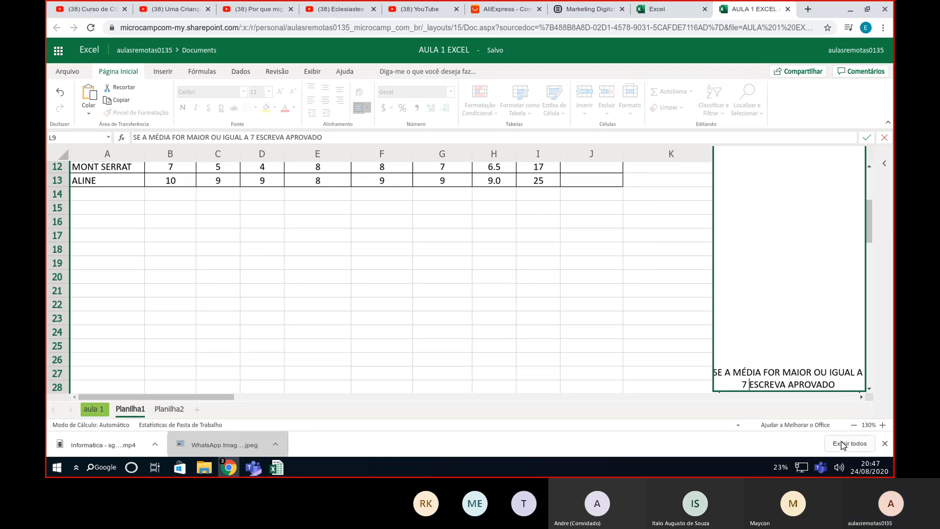
{"action": "type", "text": ", E"}
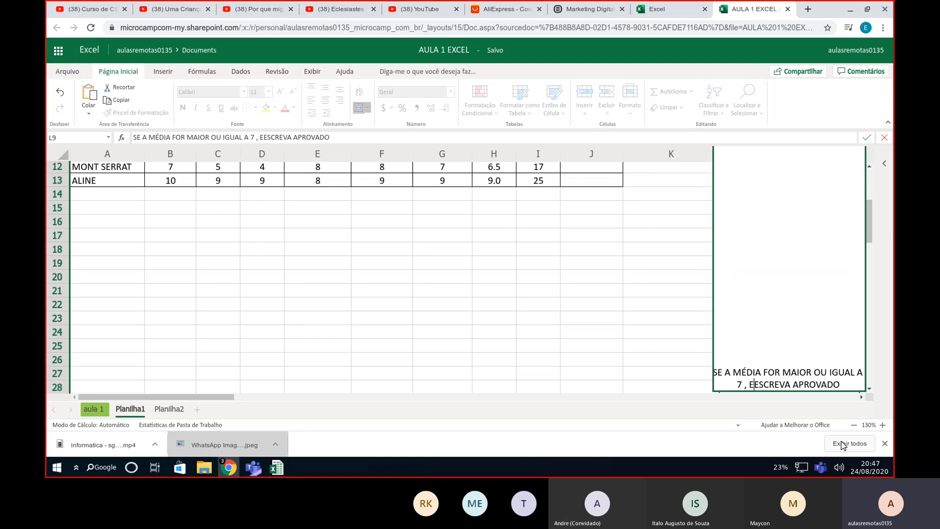
{"action": "type", "text": " AS FALT"}
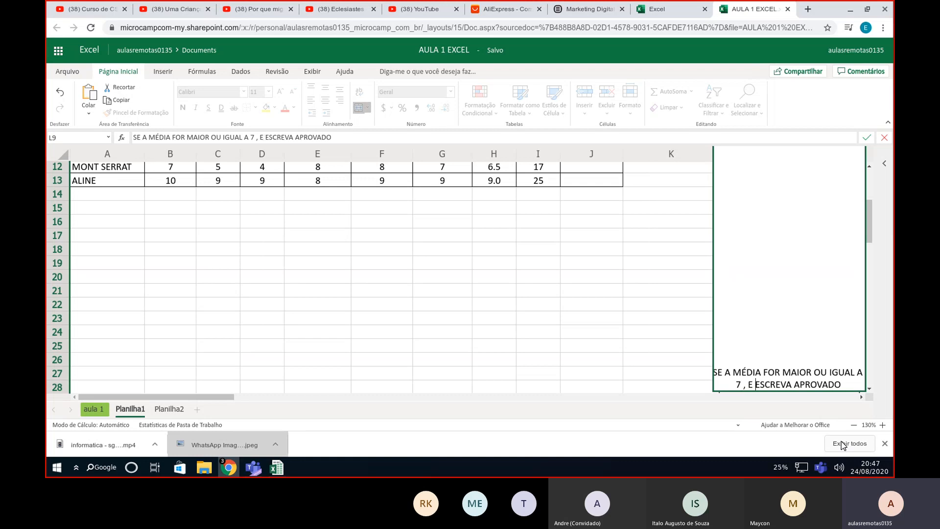
{"action": "type", "text": "AS"}
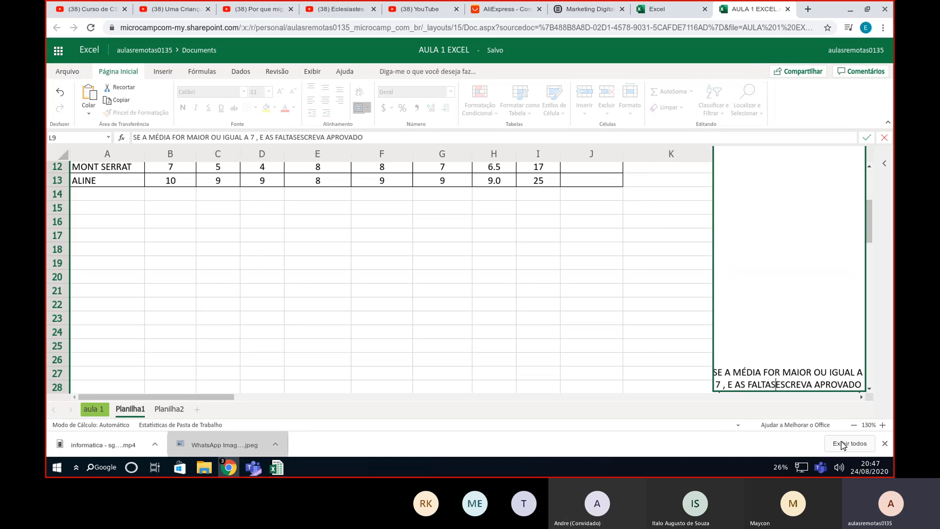
{"action": "type", "text": " FOREM "}
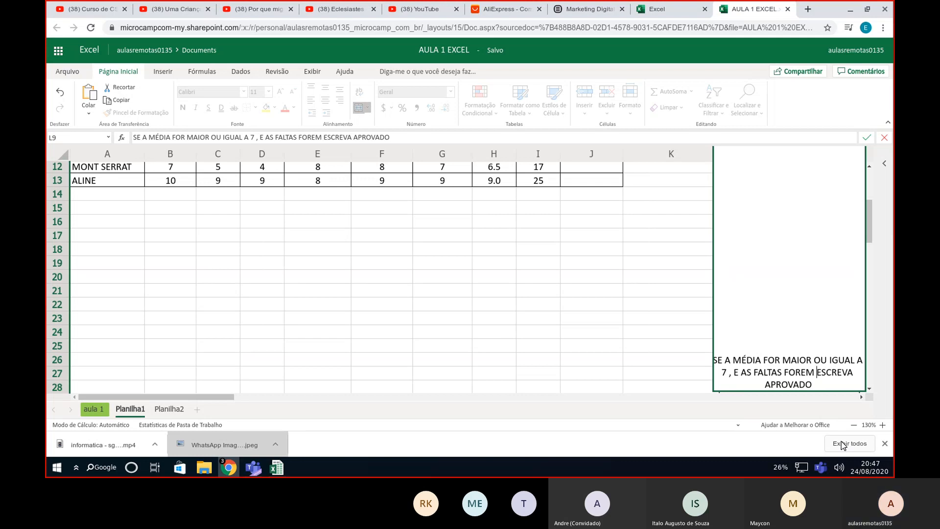
{"action": "type", "text": "MENORES "}
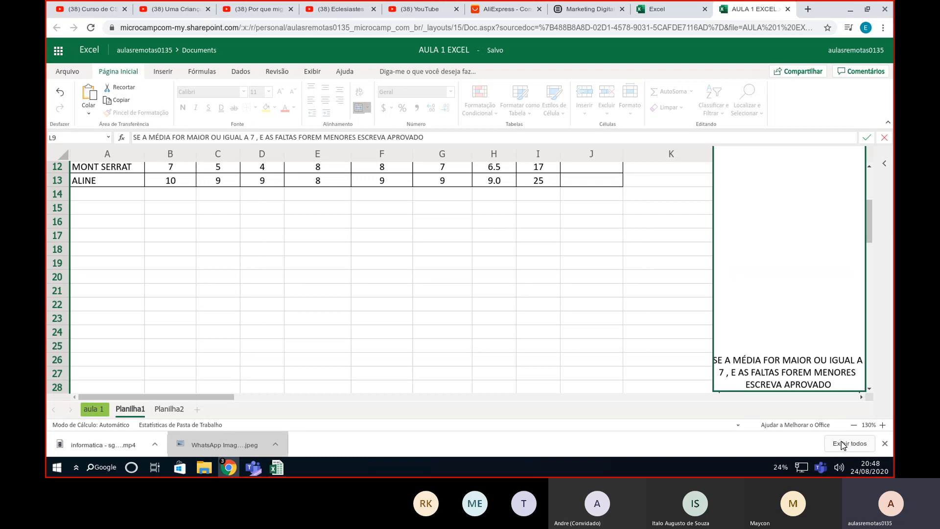
{"action": "type", "text": "QUE 10"}
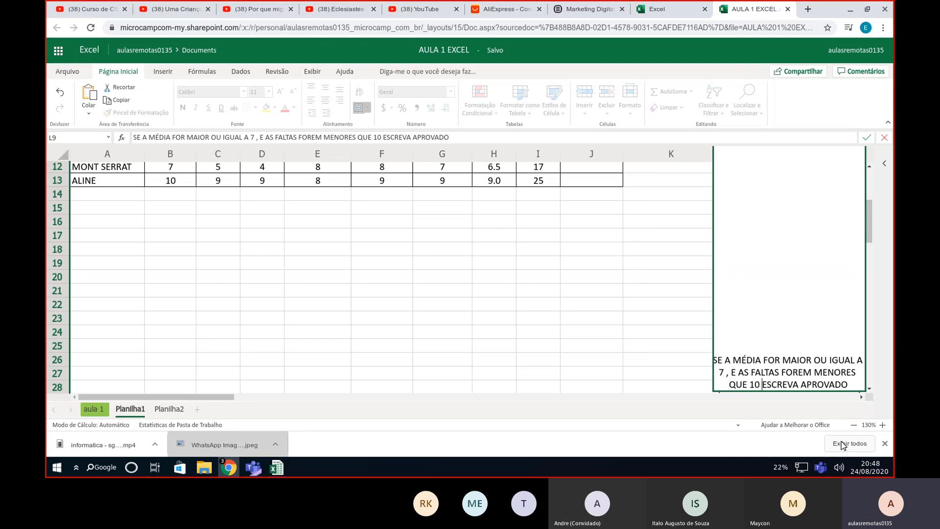
{"action": "type", "text": ";"}
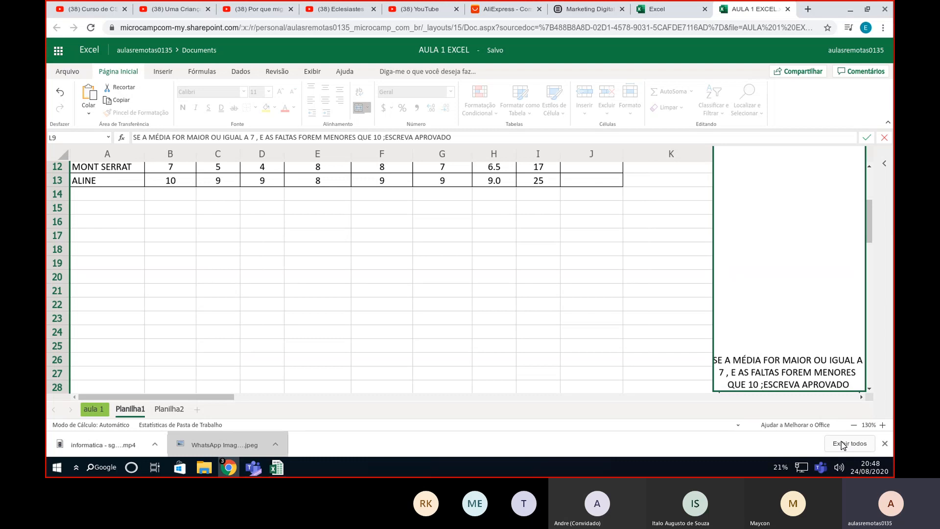
- End the rule text with a period after APROVADO and commit the entry
{"action": "left_click", "coordinate": [852, 384]}
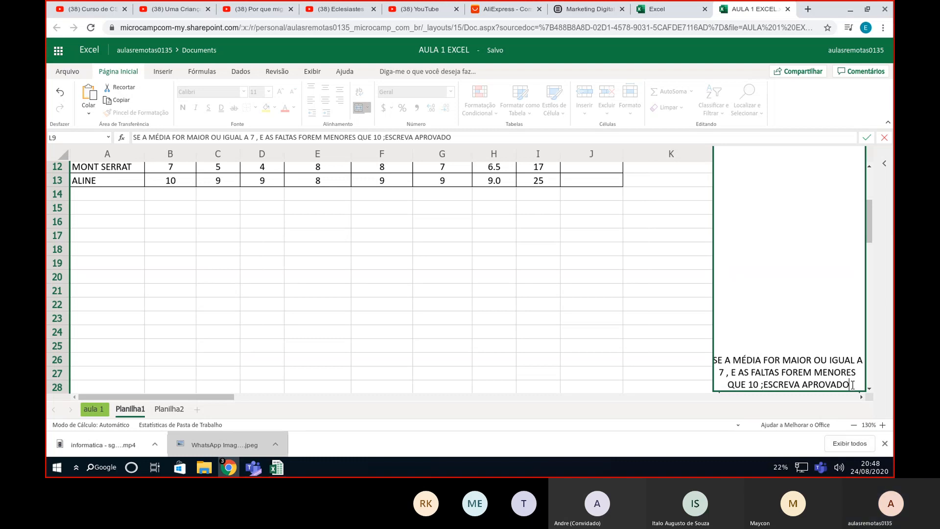
{"action": "type", "text": ";"}
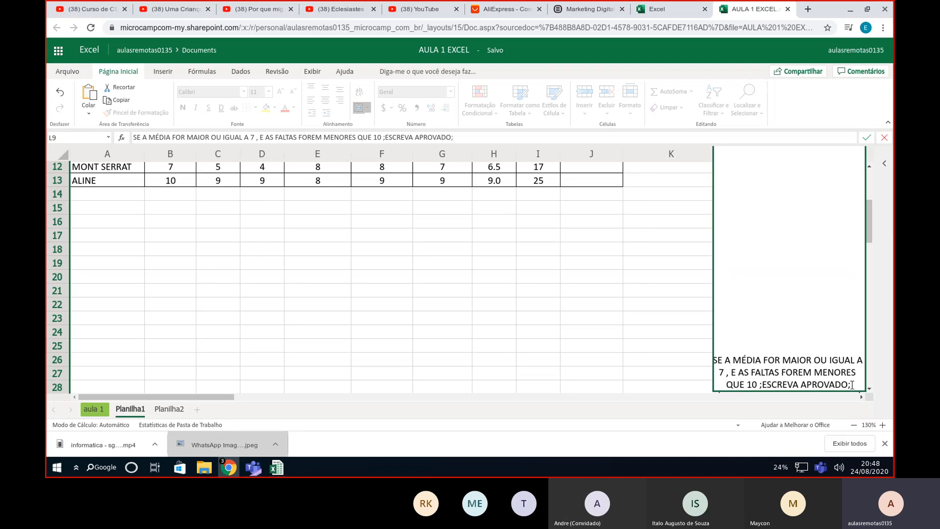
{"action": "key", "text": "BackSpace"}
{"action": "key", "text": "Return"}
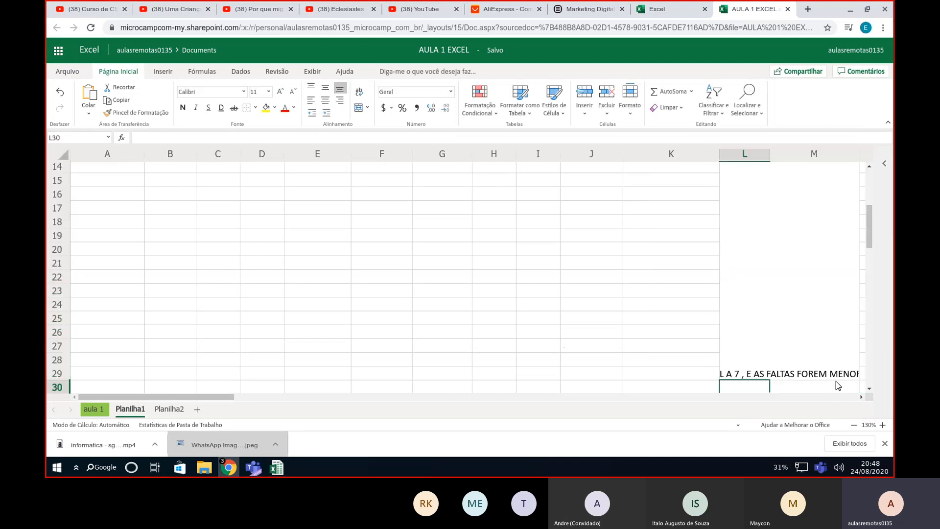
- Wrap the rule text within the merged cell L9:M29
{"action": "left_click", "coordinate": [834, 375]}
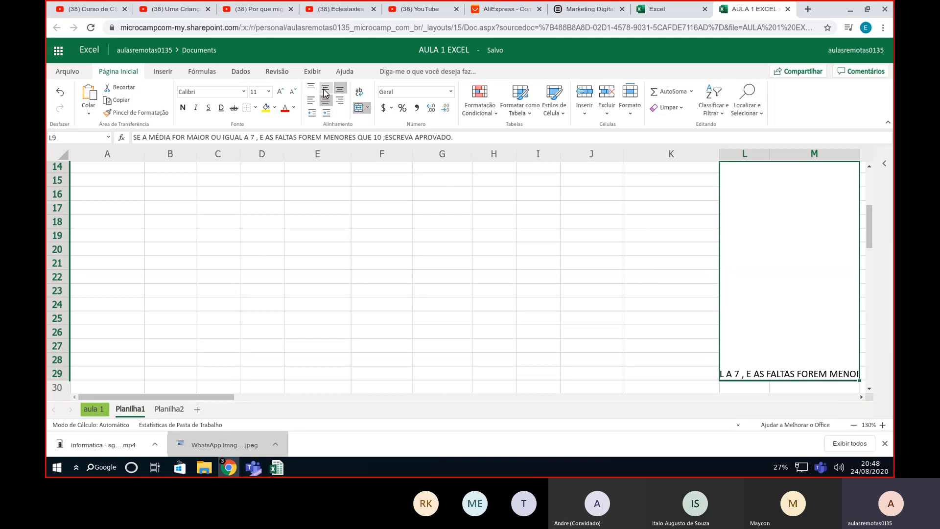
{"action": "left_click", "coordinate": [359, 91]}
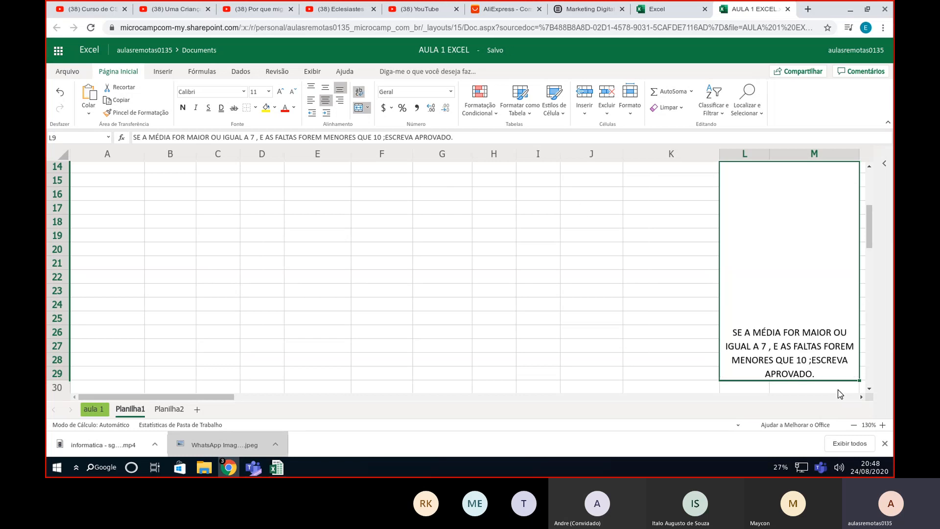
{"action": "double_click", "coordinate": [824, 372]}
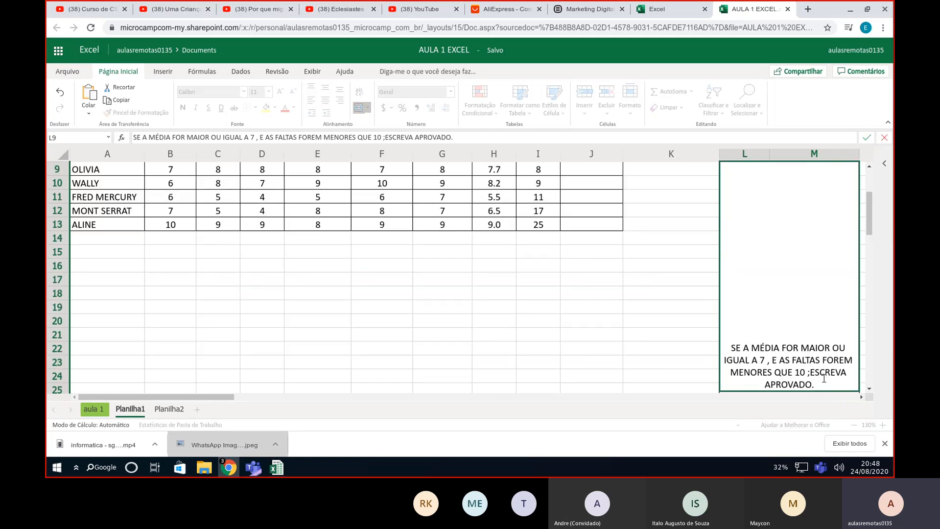
{"action": "key", "text": "Return"}
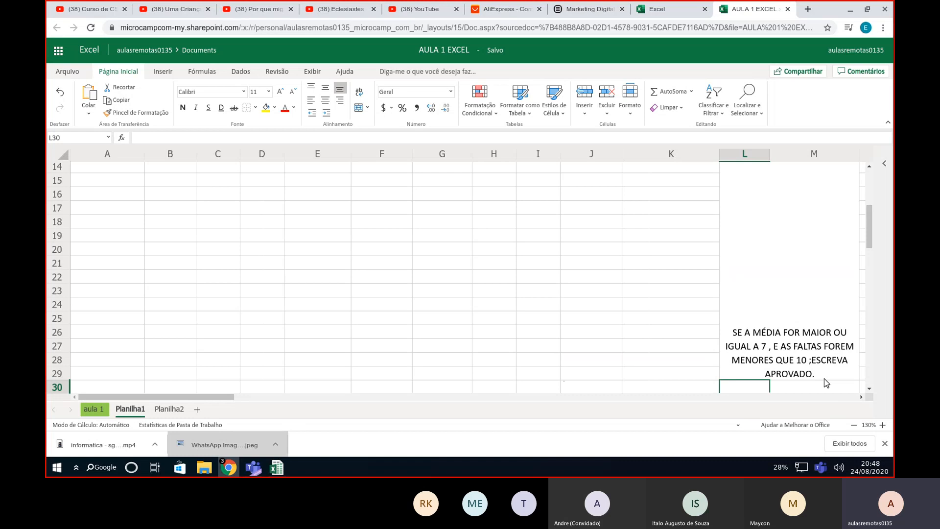
- Append "SENÃO :" after APROVADO. in the rule text of merged cell L9
{"action": "left_click", "coordinate": [827, 376]}
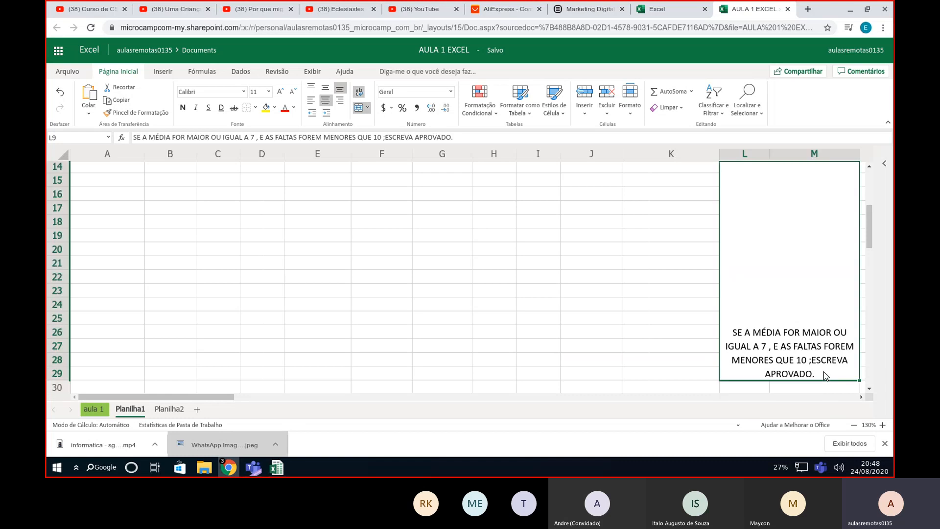
{"action": "left_click", "coordinate": [485, 138]}
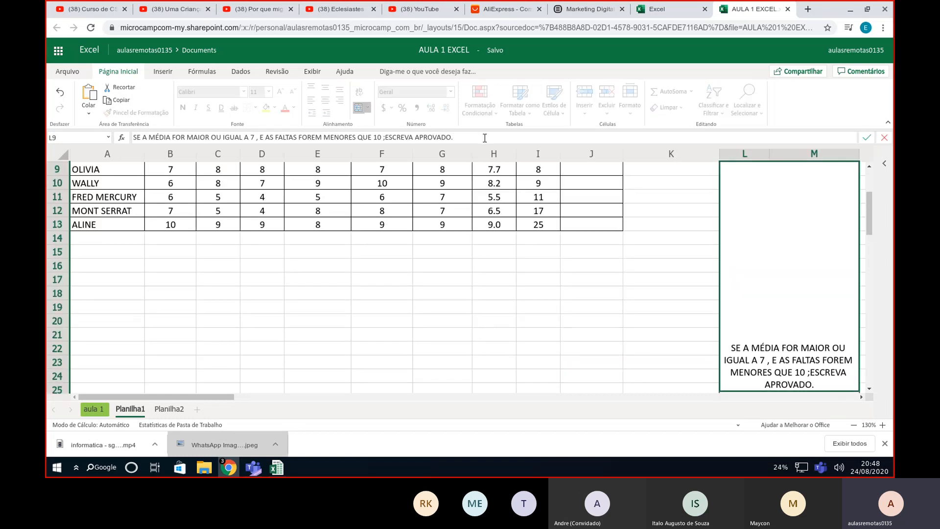
{"action": "type", "text": "SENÃO"}
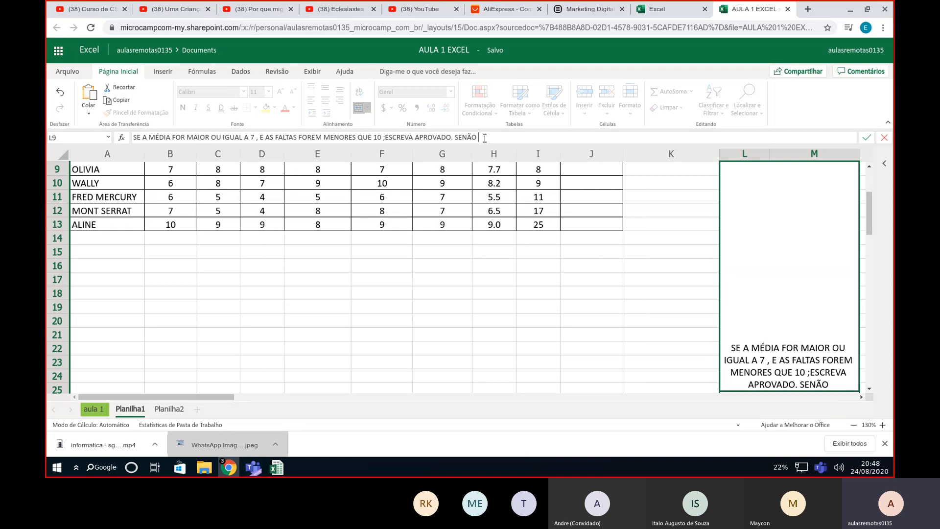
{"action": "type", "text": ":"}
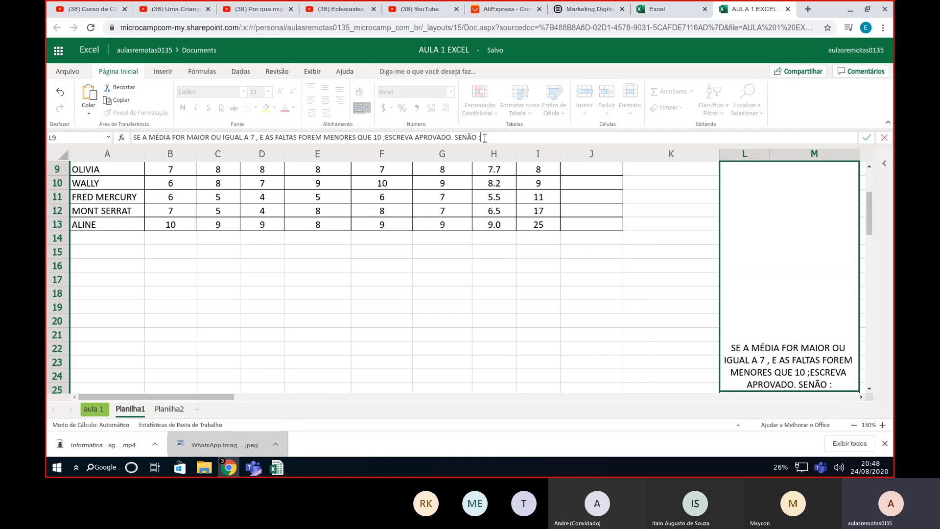
- Continue the rule text with the second condition "SE A MÉDIA >=7 E FALTAS FOREM MENORES QUE 15"
{"action": "type", "text": "SE AMEDIA"}
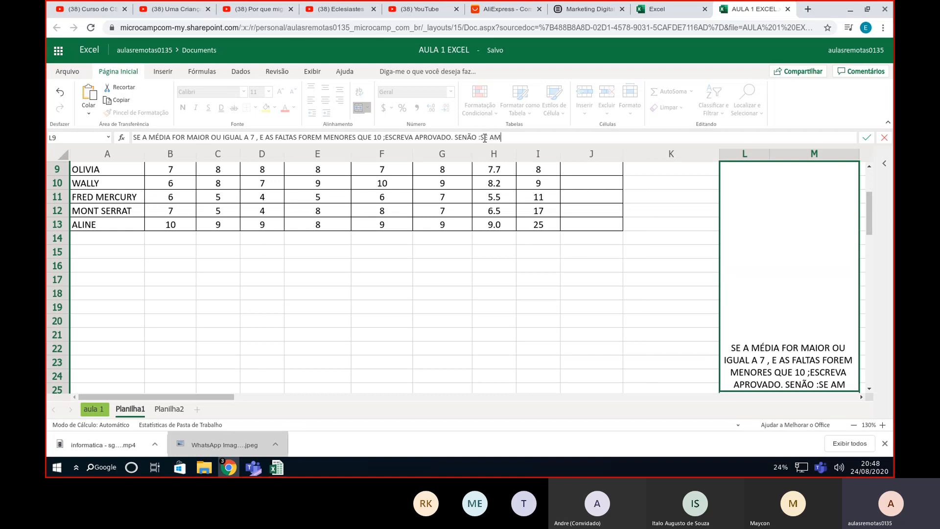
{"action": "key", "text": "BackSpace"}
{"action": "key", "text": "BackSpace"}
{"action": "key", "text": "BackSpace"}
{"action": "key", "text": "BackSpace"}
{"action": "key", "text": "BackSpace"}
{"action": "key", "text": "BackSpace"}
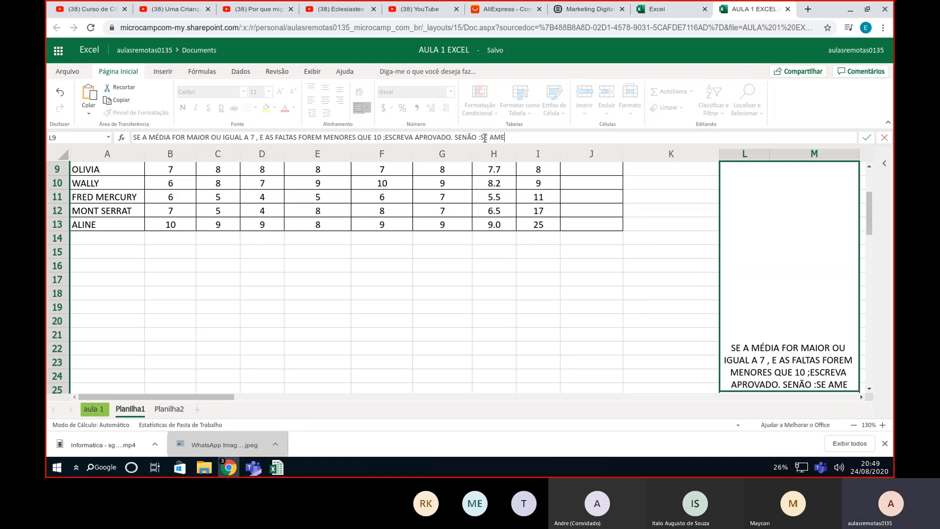
{"action": "type", "text": "A MÉDIA"}
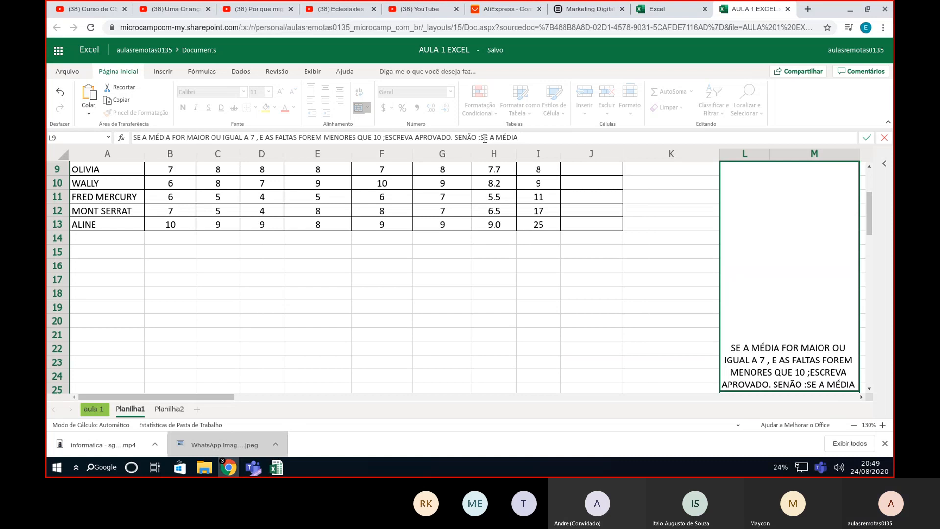
{"action": "type", "text": " >=7"}
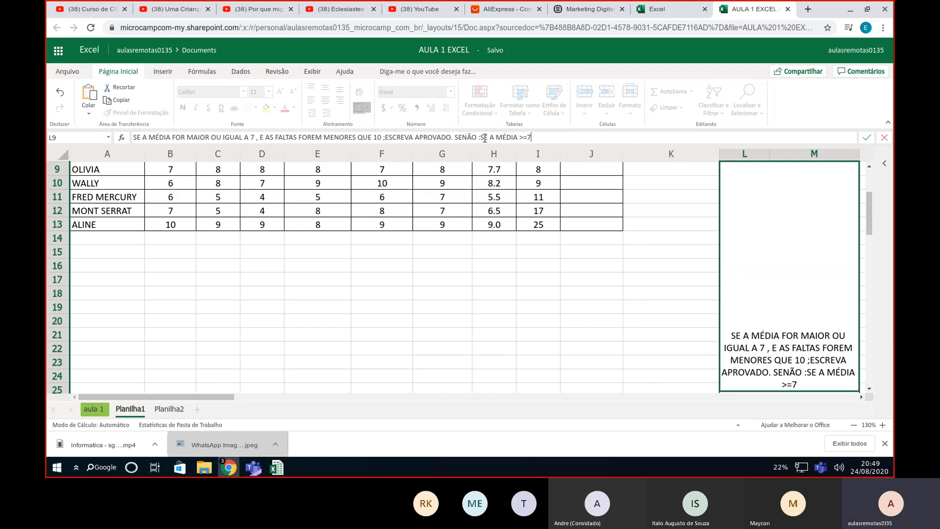
{"action": "type", "text": " E FALTAS FOREM"}
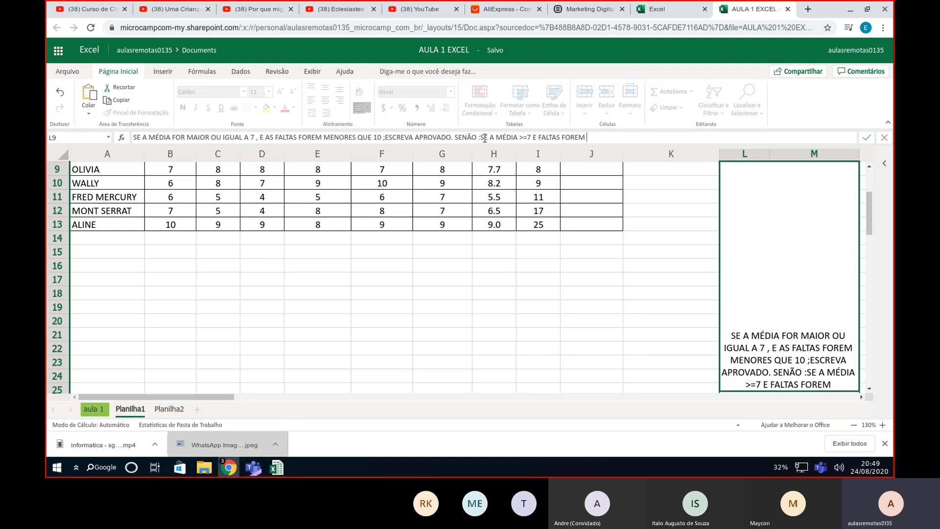
{"action": "type", "text": "MENORES QU"}
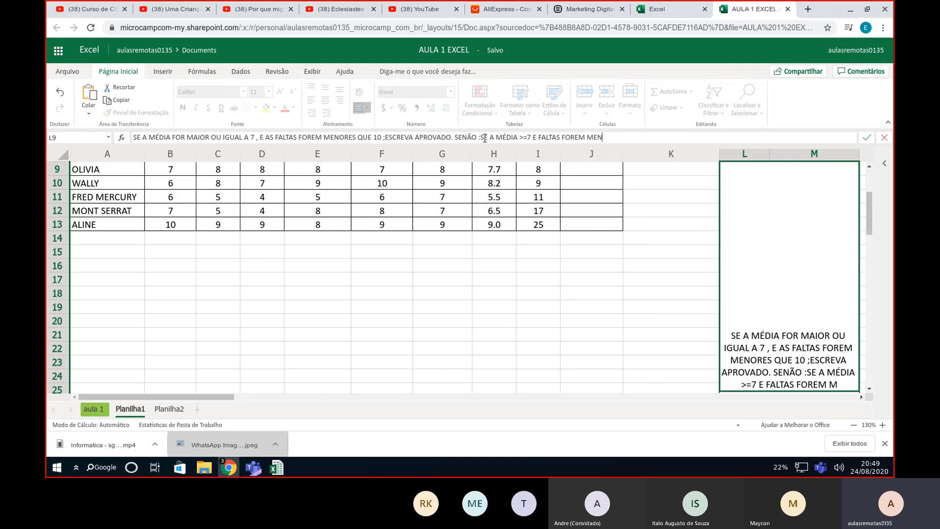
{"action": "type", "text": "E 15"}
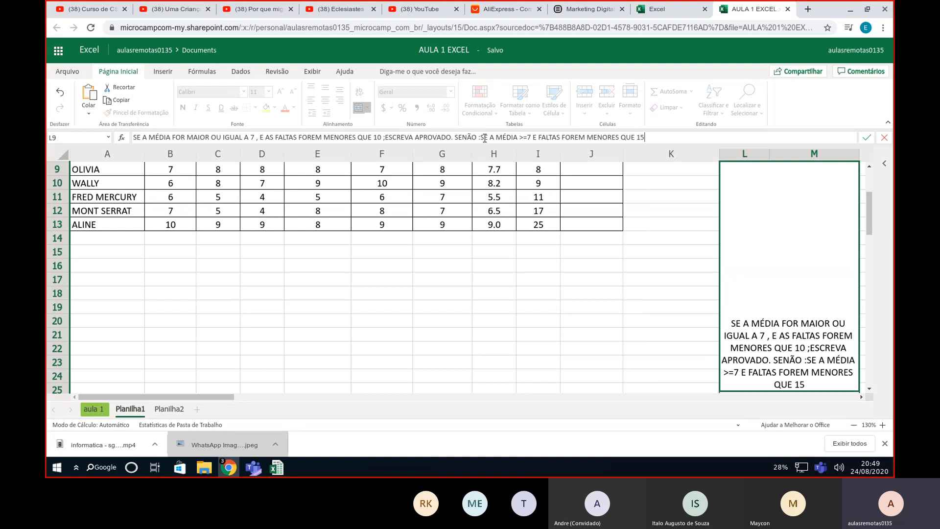
- Complete the rule text with the outcomes ",RECUPERAÇÃO;REPROVADO)"
{"action": "type", "text": ","}
{"action": "type", "text": "rEC"}
{"action": "key", "text": "BackSpace"}
{"action": "key", "text": "BackSpace"}
{"action": "key", "text": "BackSpace"}
{"action": "type", "text": "RECUPERA"}
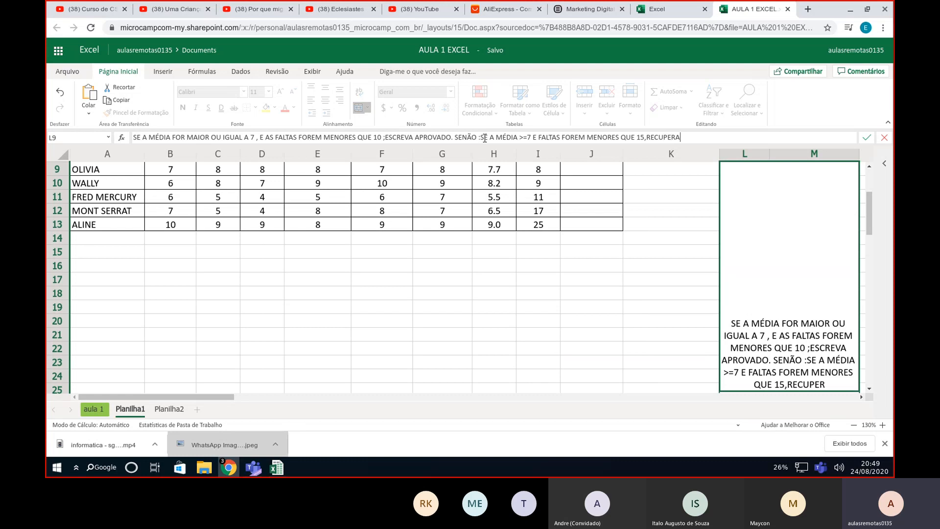
{"action": "type", "text": "ÇÃO"}
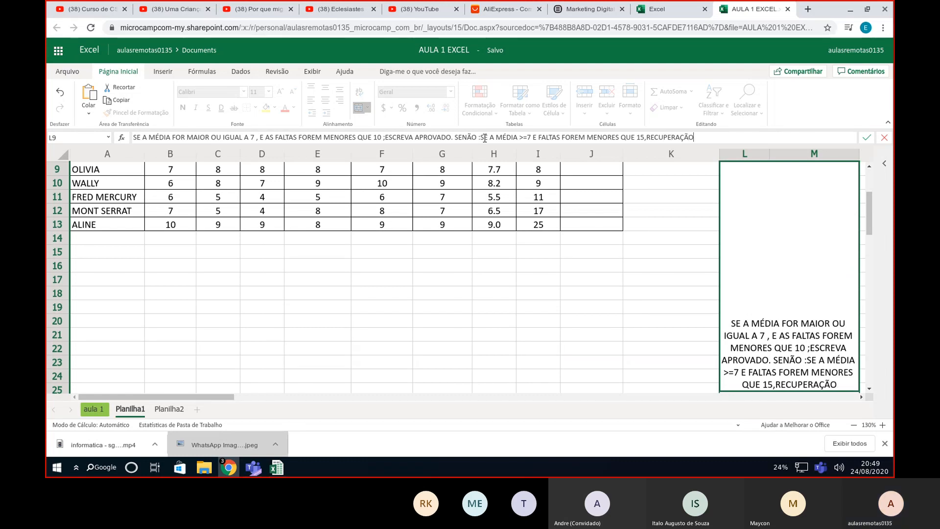
{"action": "type", "text": ";"}
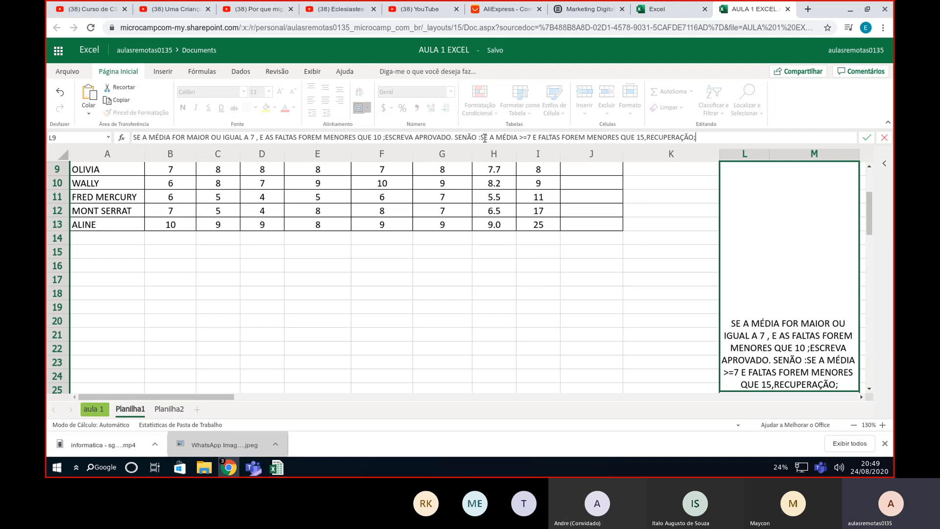
{"action": "type", "text": "REPROVADO"}
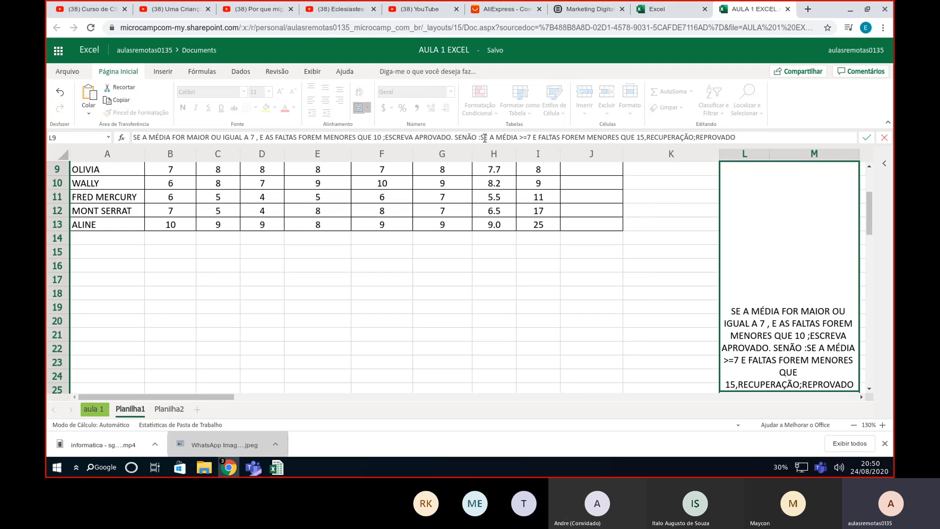
{"action": "type", "text": ")"}
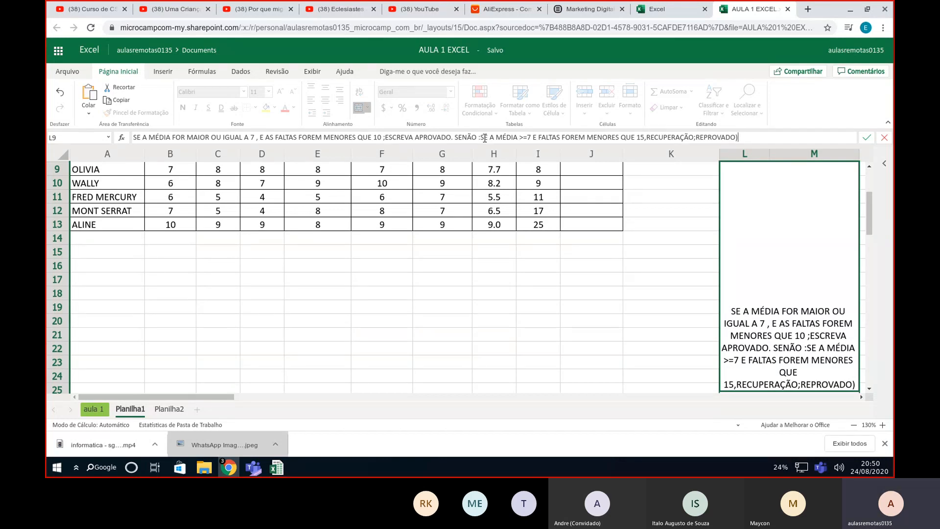
- Leave editing of the rule text and select J4, the first student's SITUAÇÃO cell
{"action": "scroll", "coordinate": [693, 263], "scroll_direction": "up", "scroll_amount": 3}
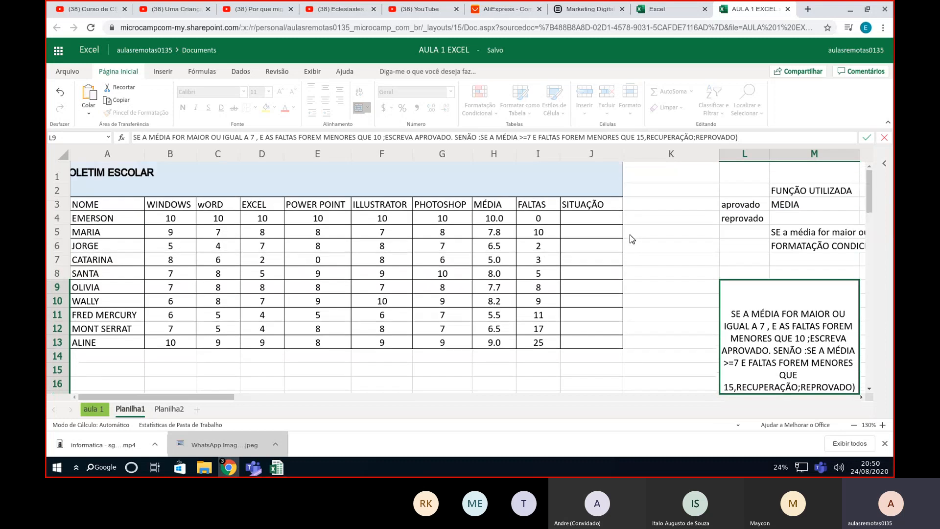
{"action": "key", "text": "Escape"}
{"action": "left_click", "coordinate": [600, 193]}
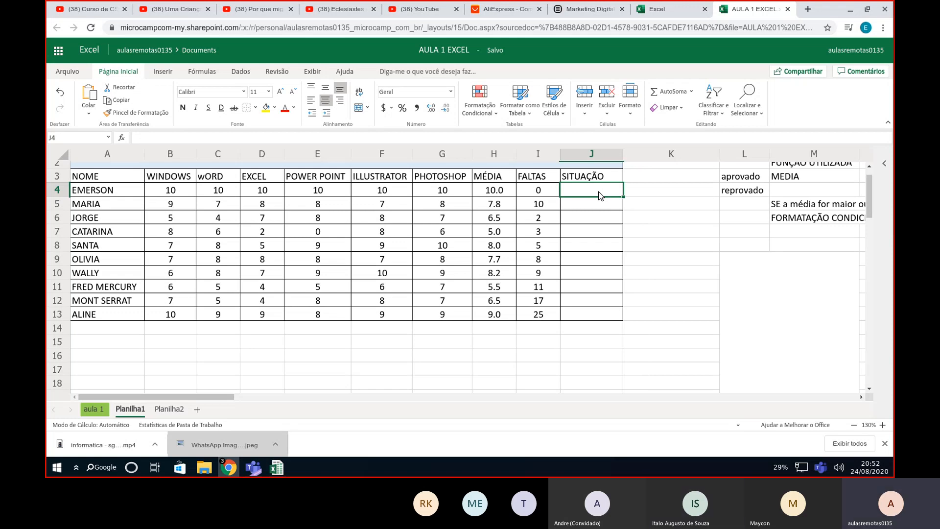
- Switch to the Microsoft Teams meeting window and hang up to leave the meeting
{"action": "mouse_move", "coordinate": [249, 470]}
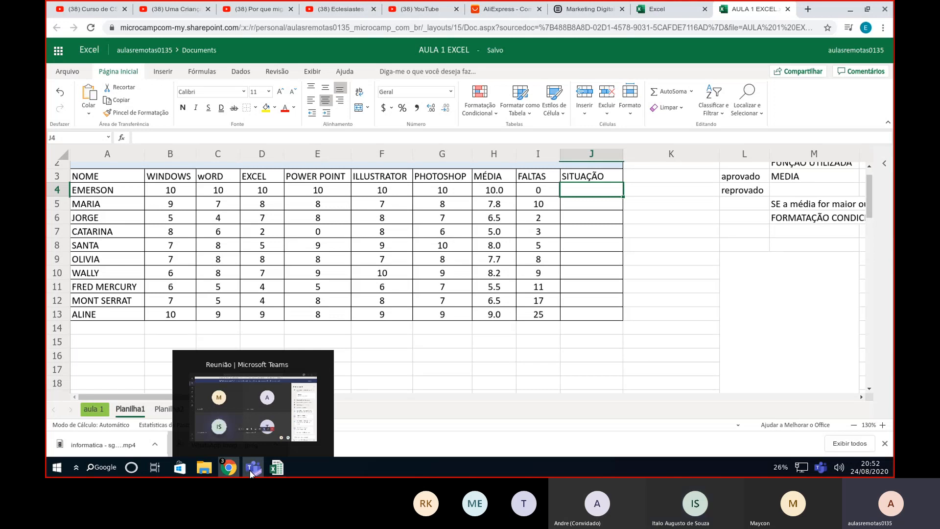
{"action": "left_click", "coordinate": [249, 469]}
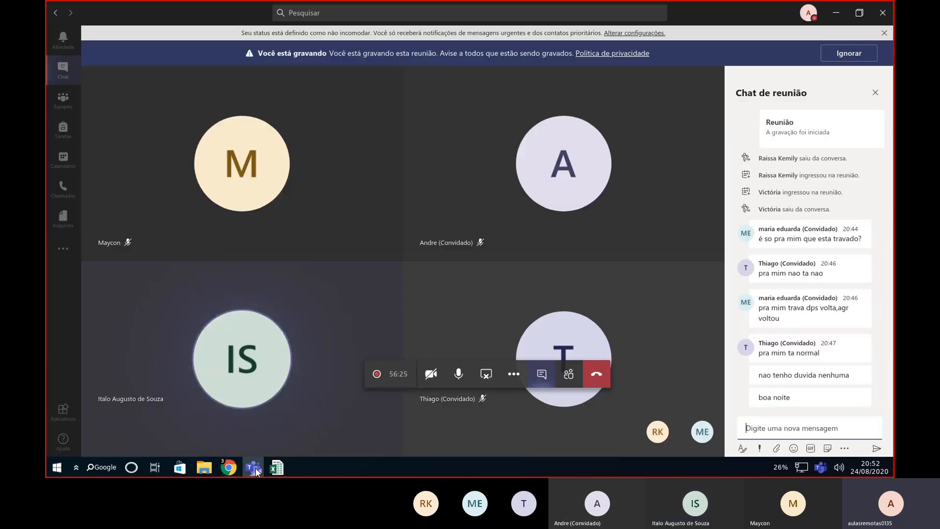
{"action": "left_click", "coordinate": [608, 379]}
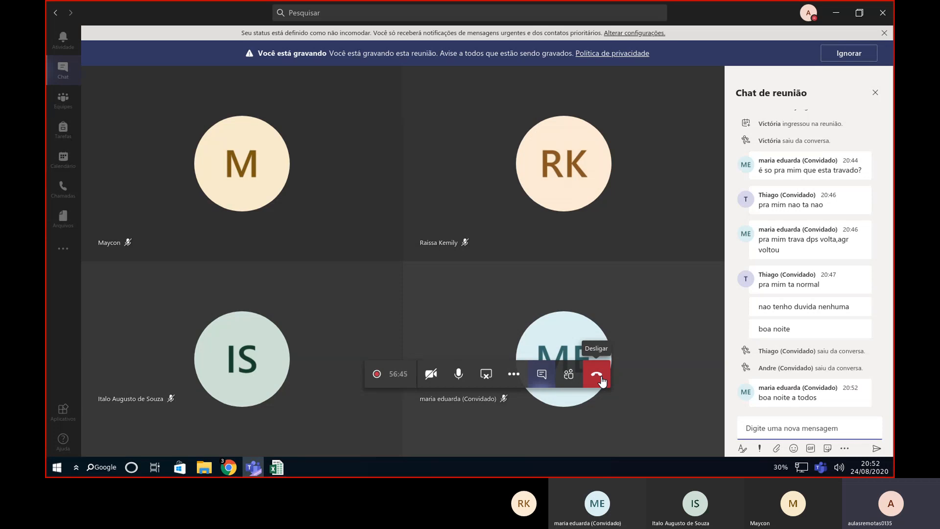
{"action": "left_click", "coordinate": [597, 375]}
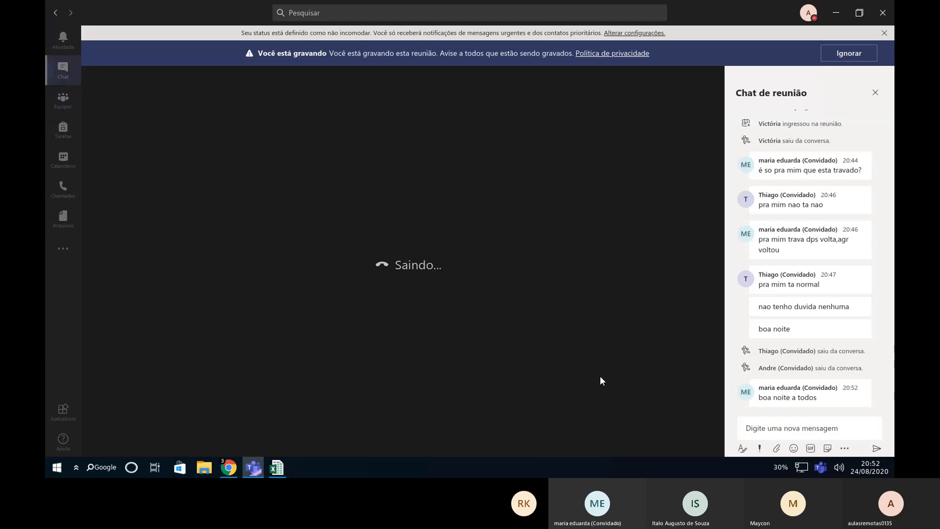